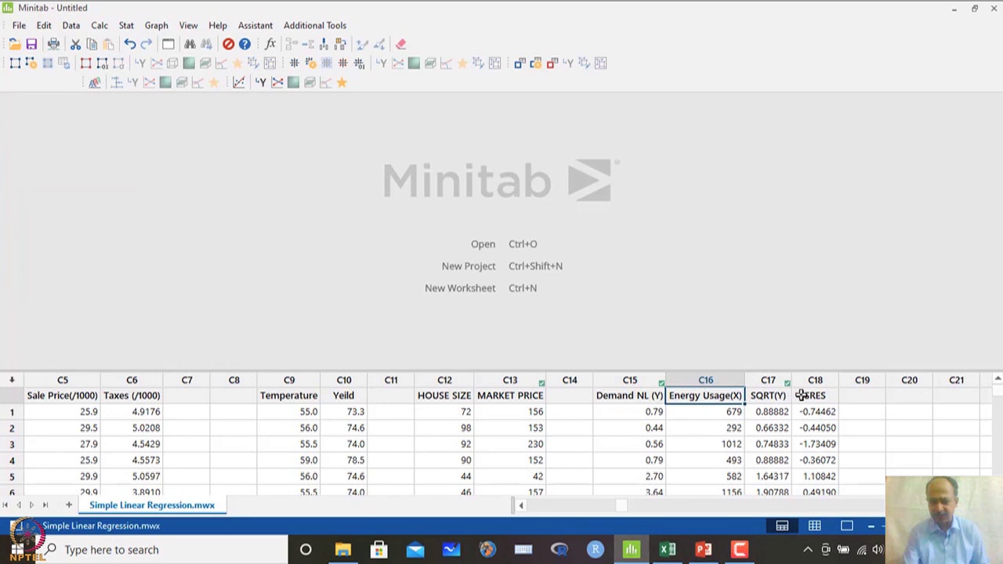
# - Clear the old standardized residuals (SRES) from column C18 of the worksheet
pyautogui.click(815, 380)
pyautogui.press('Delete')
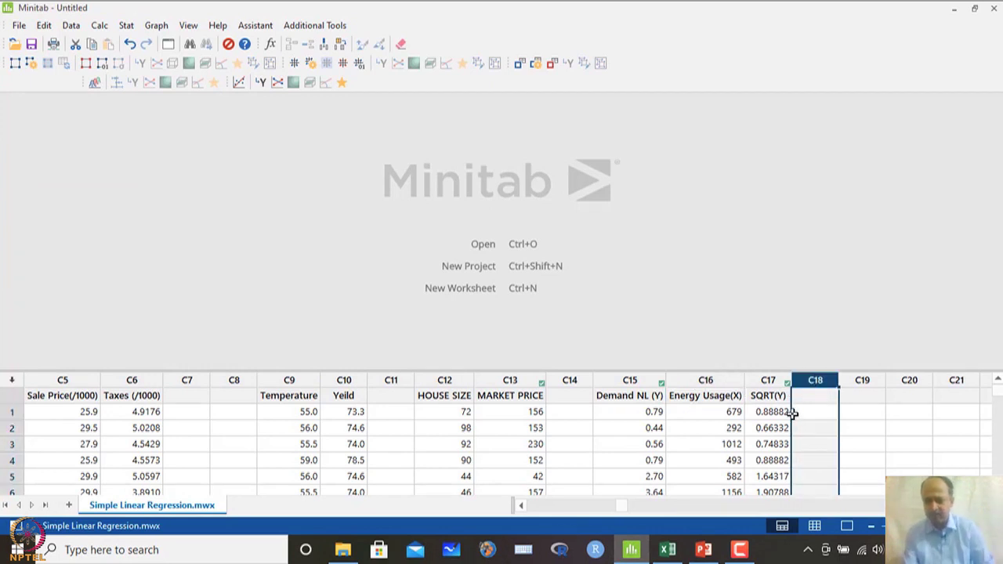
pyautogui.click(631, 394)
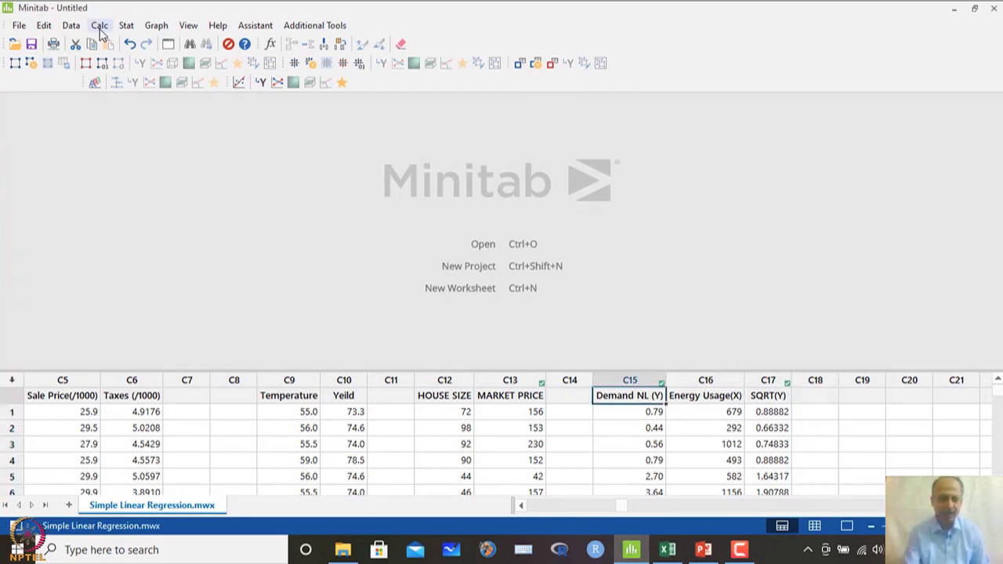
# - Create a simple scatterplot with Demand NL (Y) as the Y variable and Energy Usage(X) as the X variable
pyautogui.click(127, 25)
pyautogui.moveTo(156, 25)
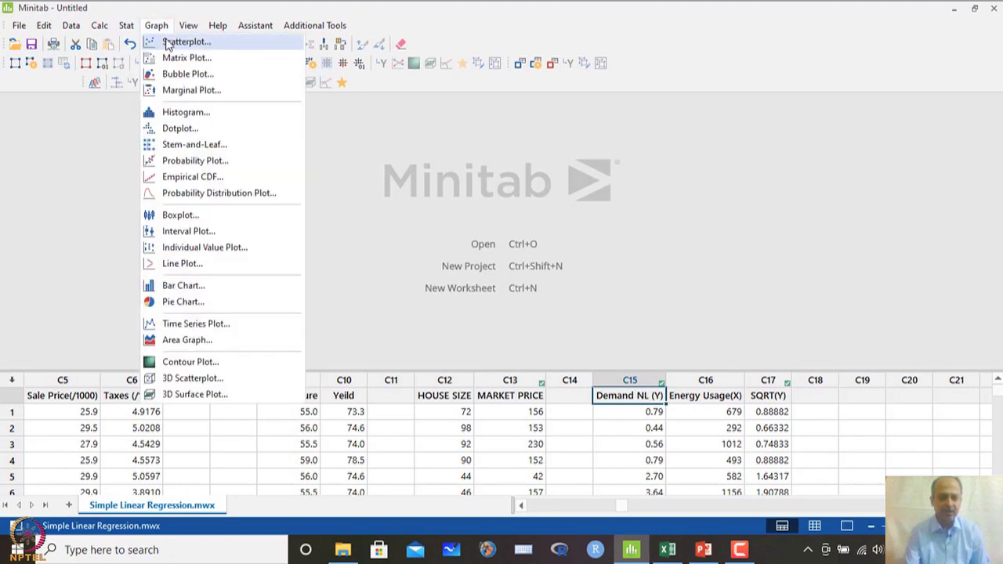
pyautogui.click(177, 42)
pyautogui.click(502, 368)
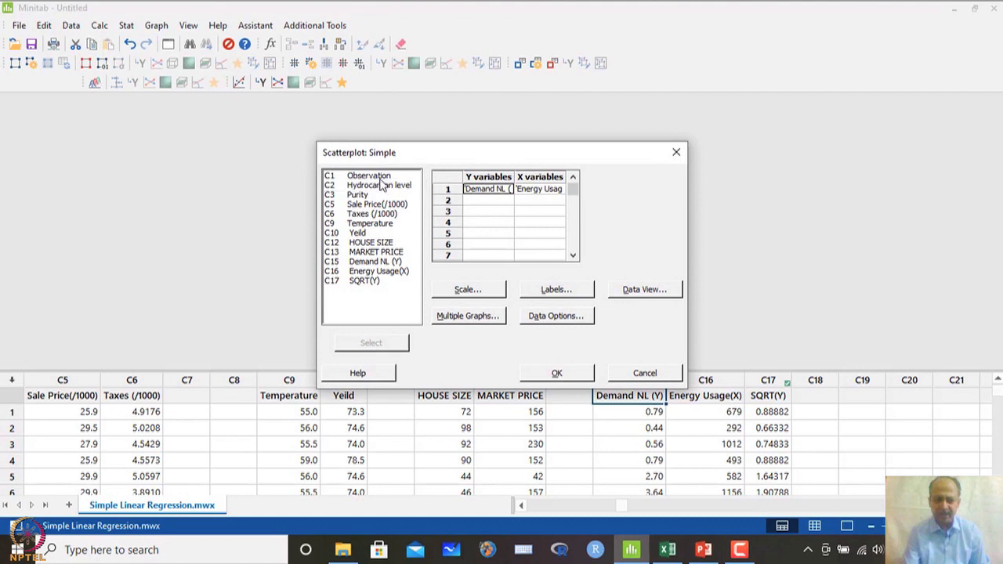
pyautogui.moveTo(378, 262); pyautogui.dragTo(380, 272)
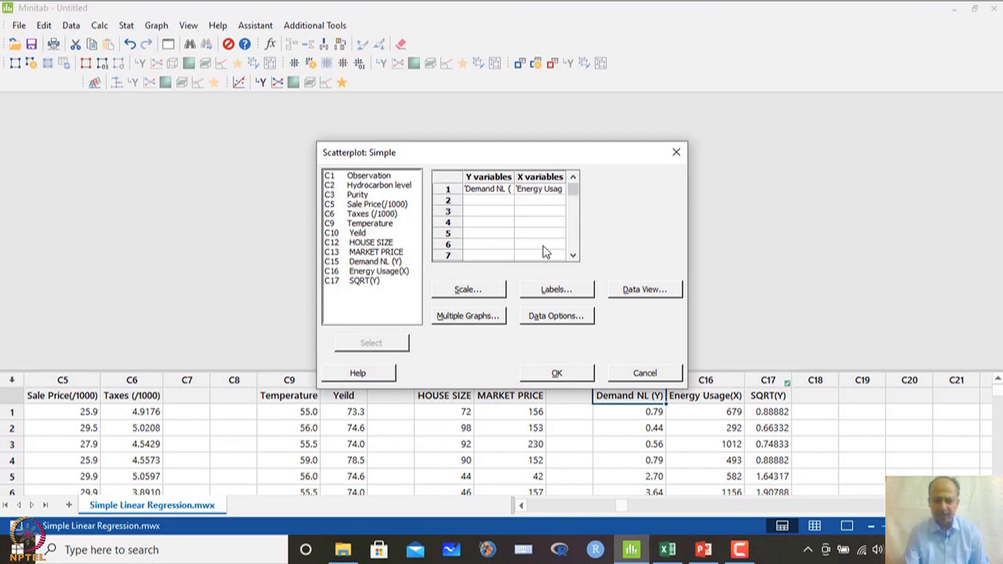
pyautogui.click(558, 374)
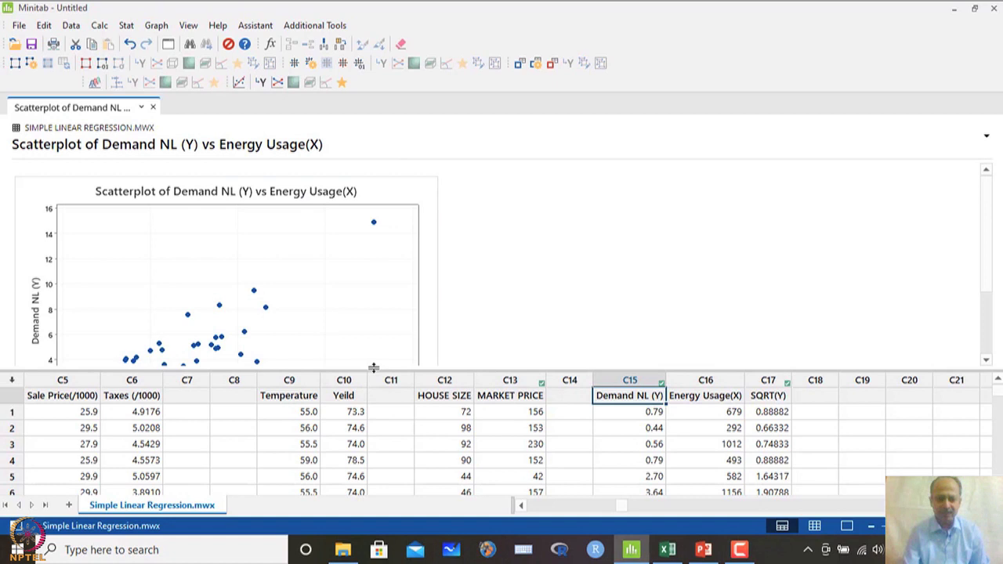
# - View the scatterplot of Demand NL (Y) versus Energy Usage(X) enlarged to full screen, and close the enlarged view
pyautogui.click(351, 283)
pyautogui.doubleClick(351, 282)
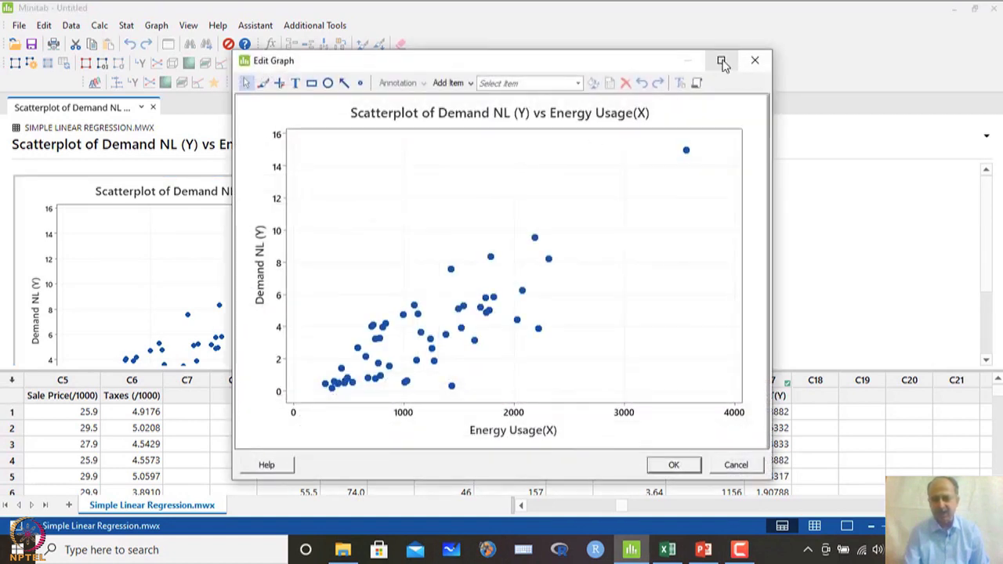
pyautogui.click(724, 62)
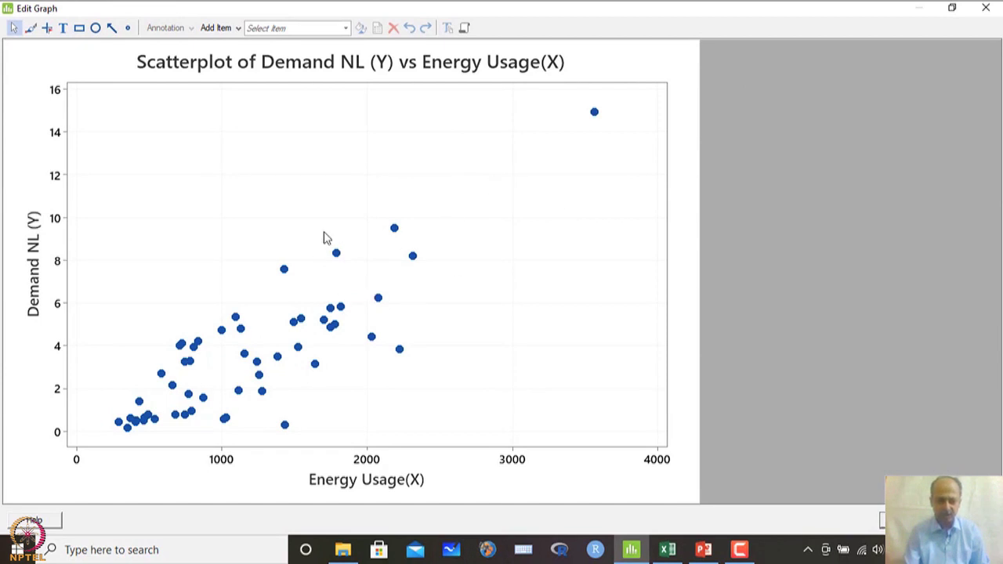
pyautogui.click(986, 8)
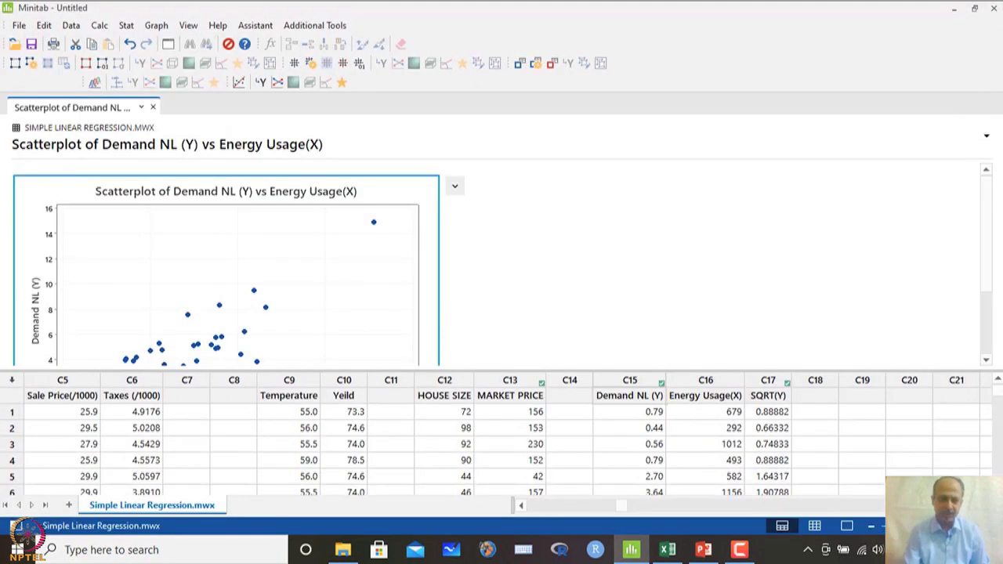
# - Start a Fit Regression Model with Demand NL (Y) as the response and Energy Usage(X) as the continuous predictor
pyautogui.click(127, 26)
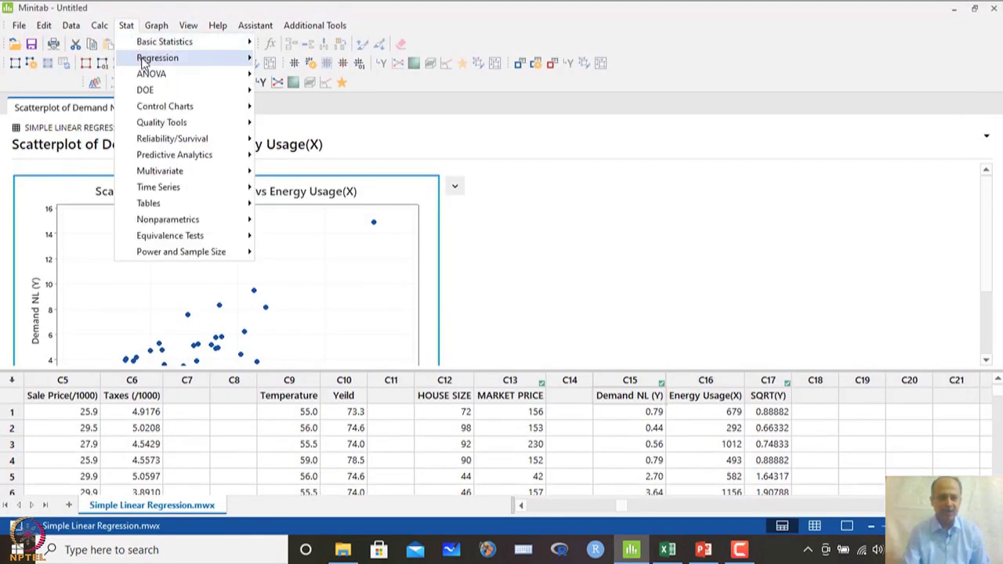
pyautogui.moveTo(145, 61)
pyautogui.moveTo(333, 82)
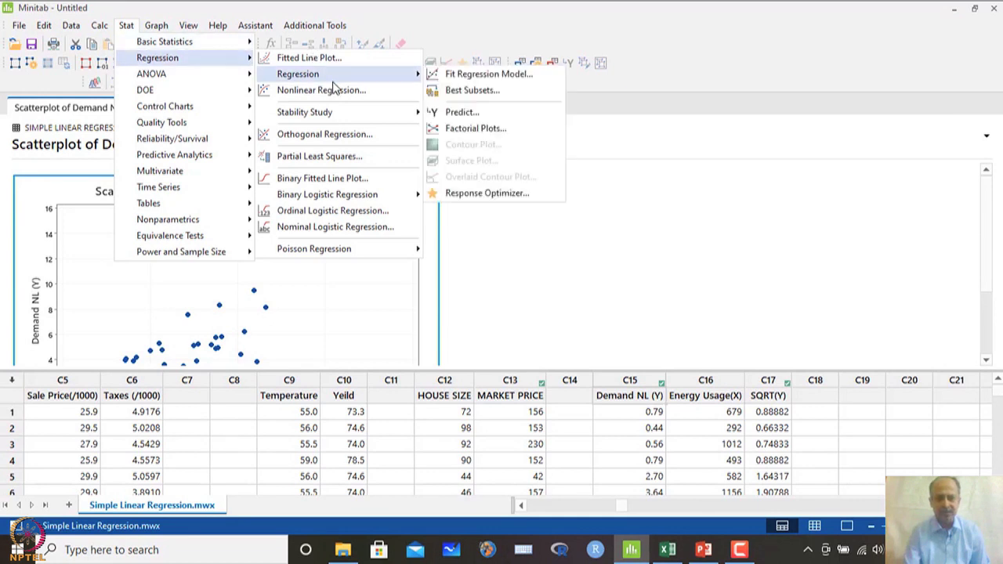
pyautogui.click(480, 75)
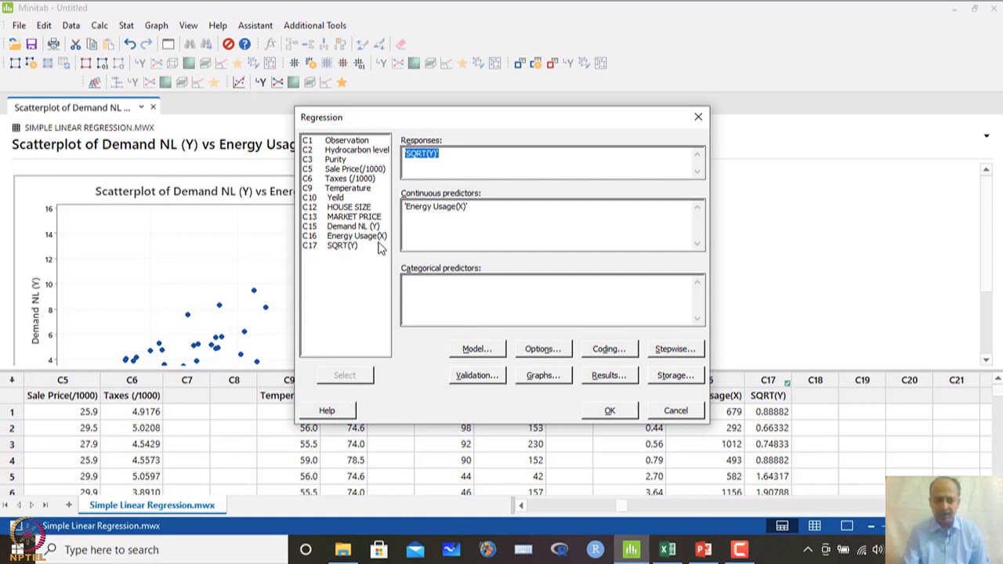
pyautogui.doubleClick(352, 226)
pyautogui.moveTo(479, 208); pyautogui.dragTo(395, 208)
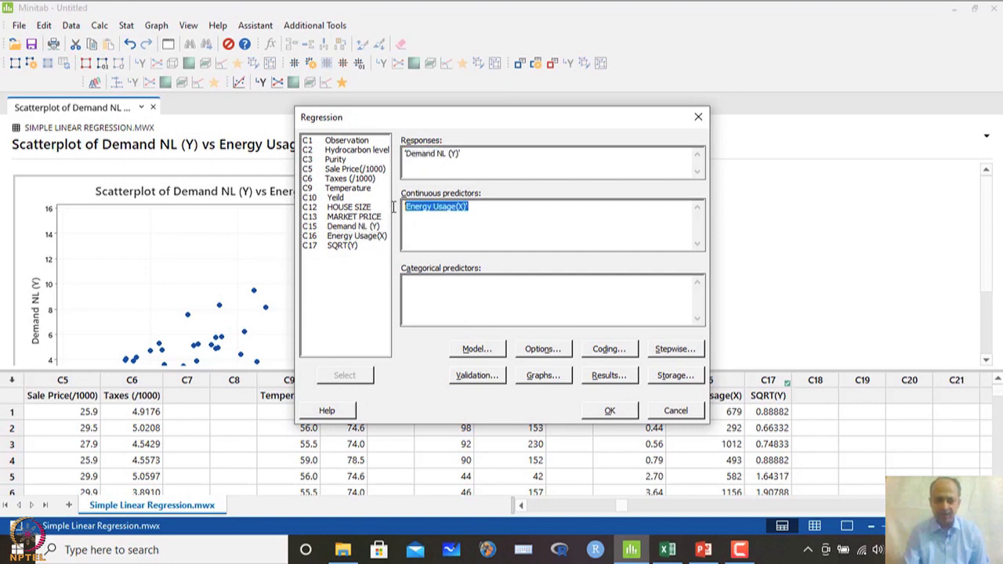
pyautogui.doubleClick(357, 236)
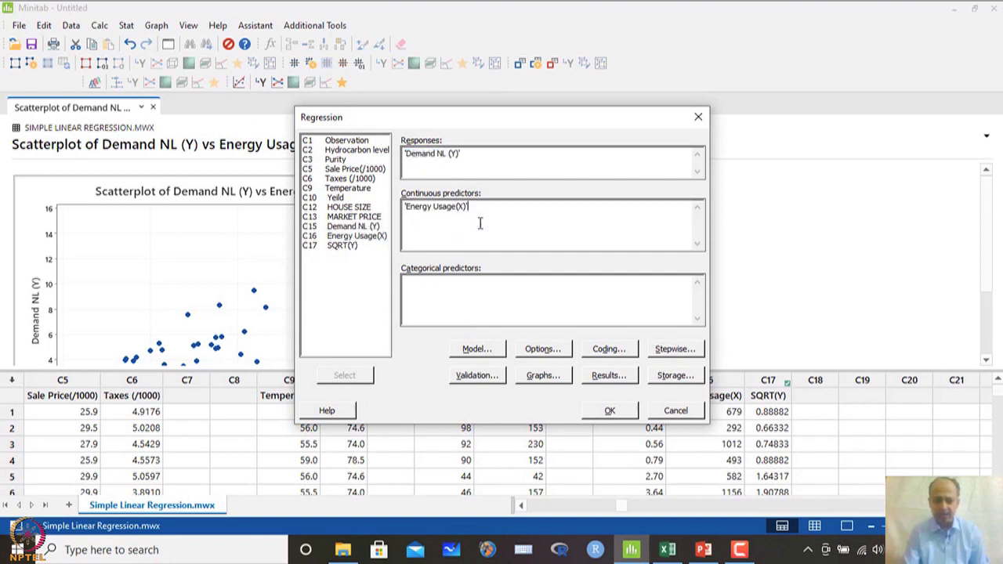
# - Keep Energy Usage(X) and the constant term in the model, and set the Box-Cox option to No transformation
pyautogui.click(487, 350)
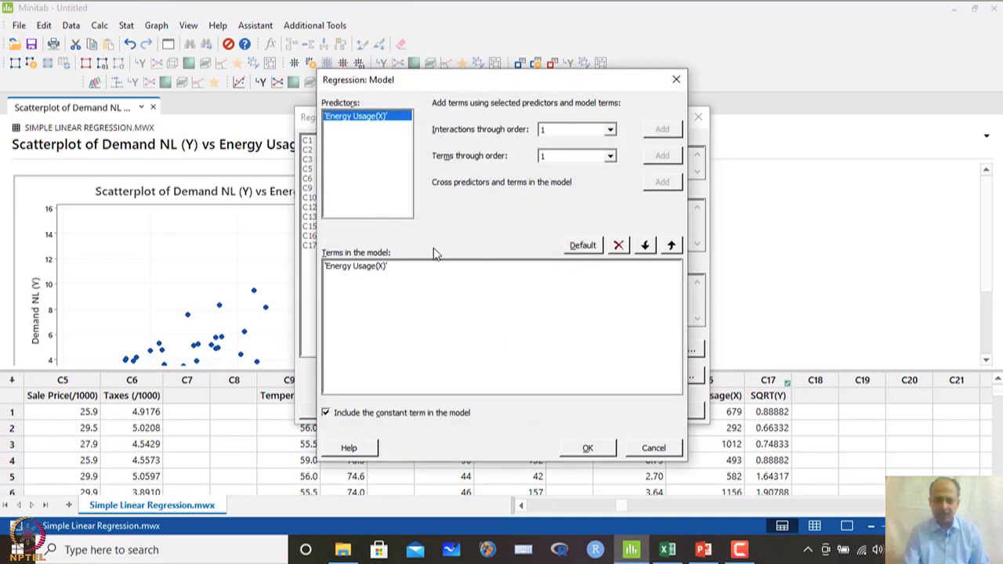
pyautogui.click(361, 419)
pyautogui.click(608, 449)
pyautogui.click(540, 349)
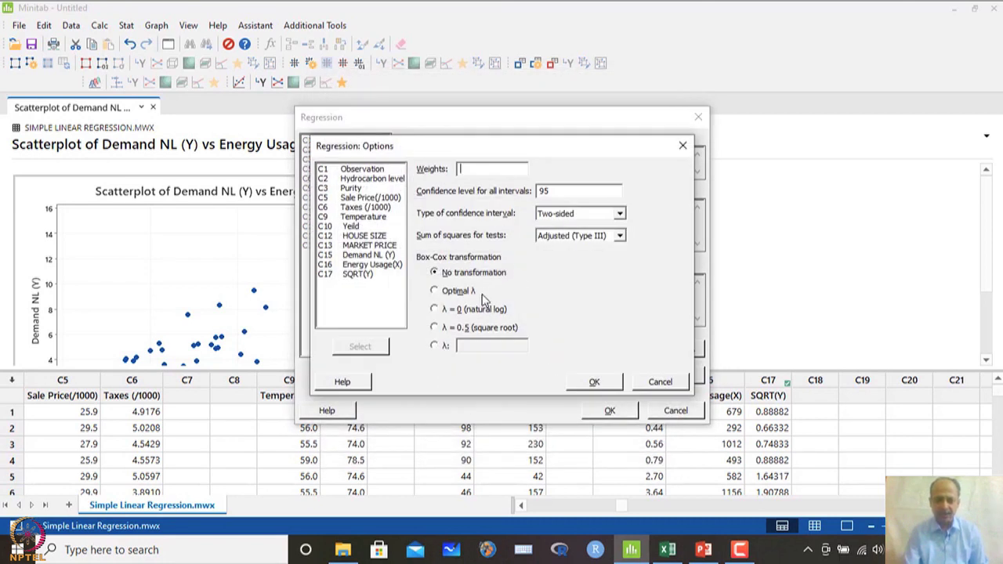
pyautogui.click(474, 274)
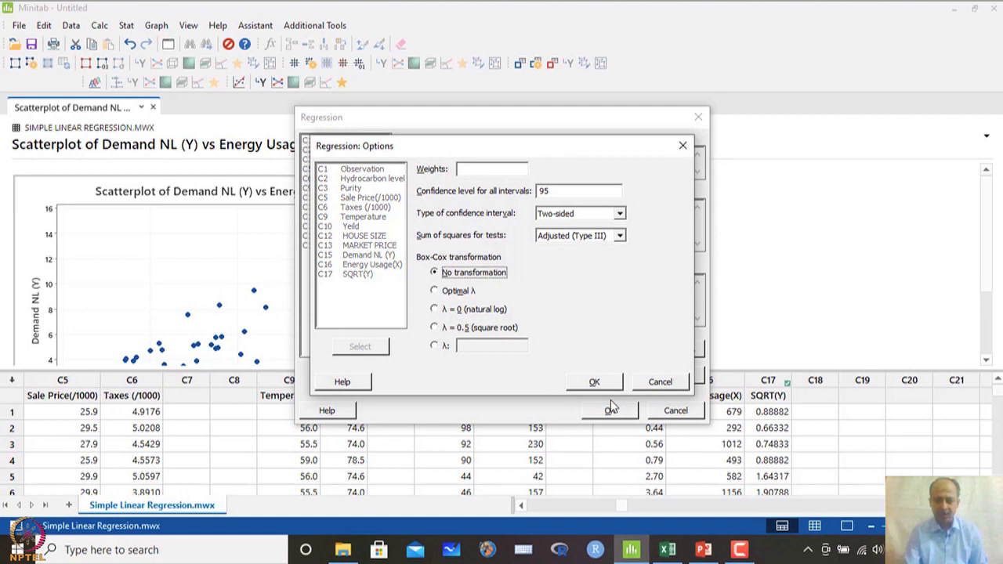
pyautogui.click(594, 383)
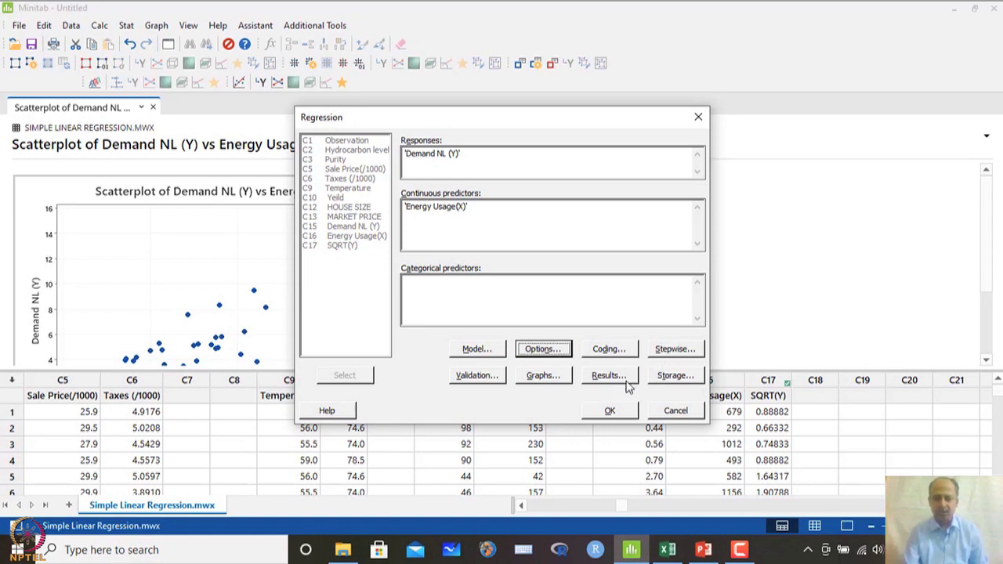
# - Set the regression validation method to K-fold cross-validation with 10 randomly assigned folds
pyautogui.click(492, 378)
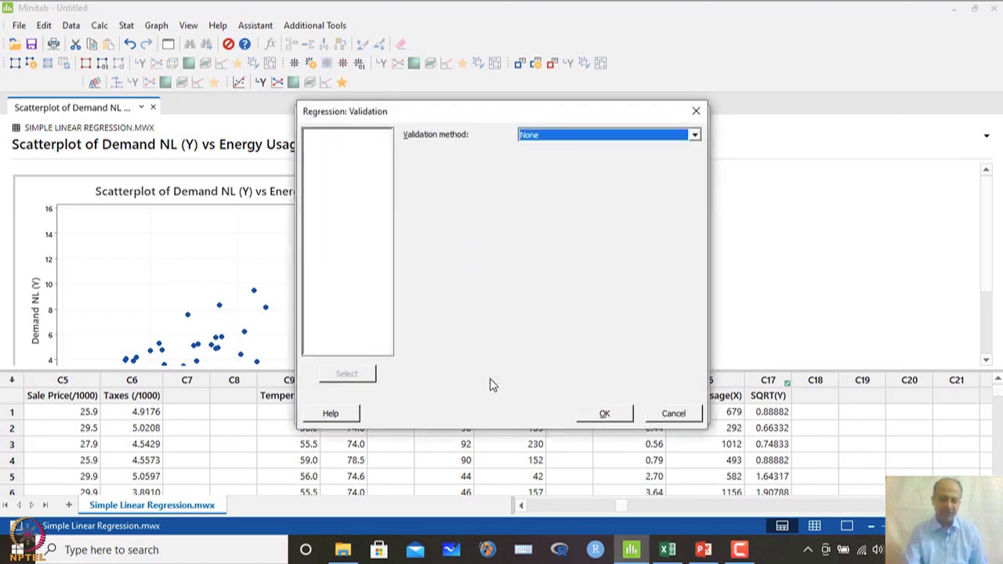
pyautogui.click(603, 138)
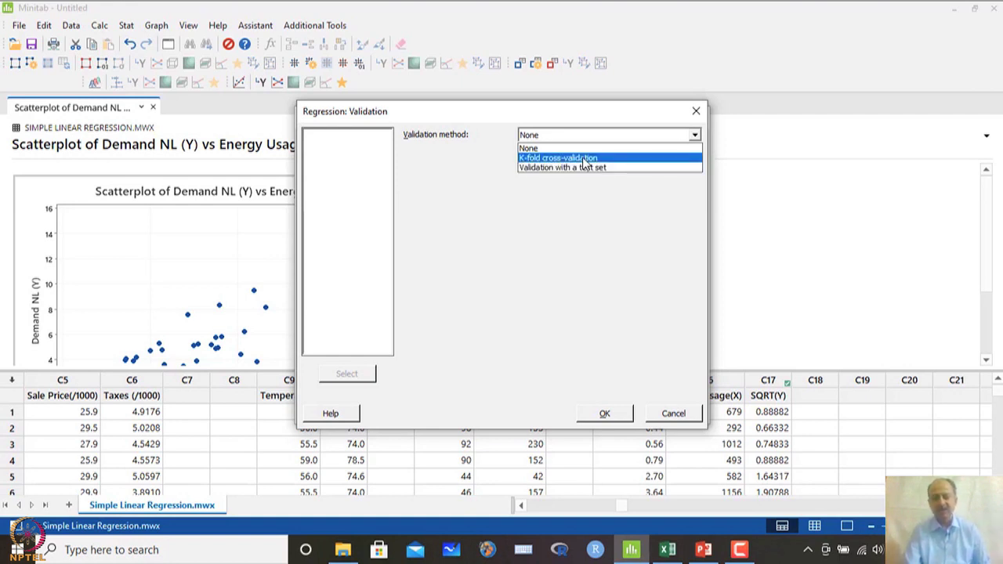
pyautogui.click(584, 159)
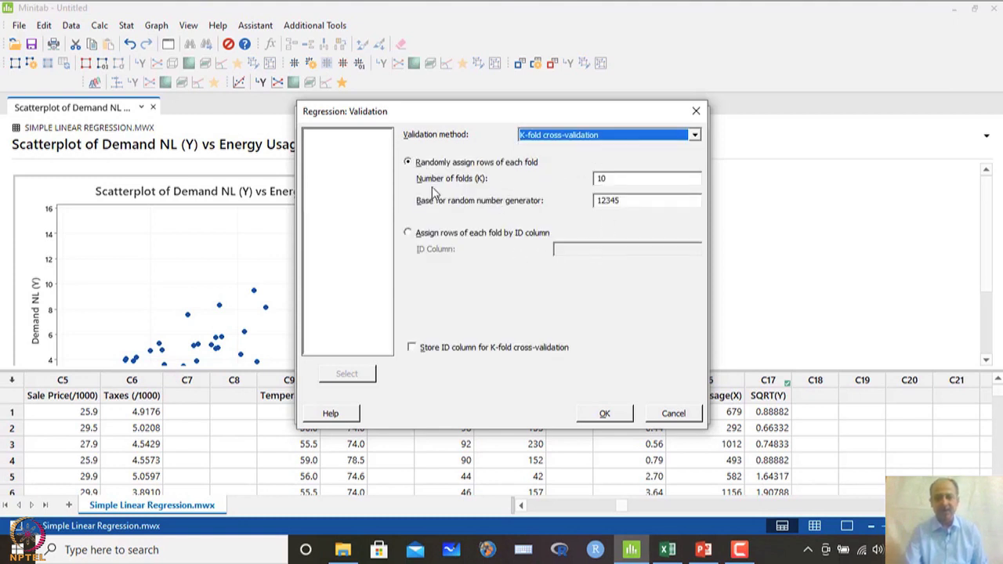
pyautogui.moveTo(622, 181); pyautogui.dragTo(600, 180)
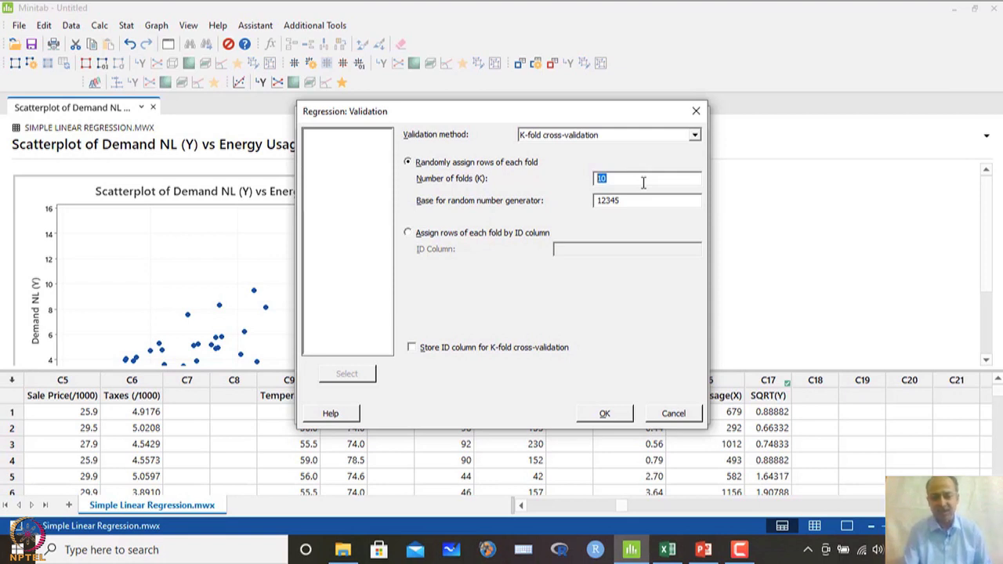
pyautogui.click(604, 416)
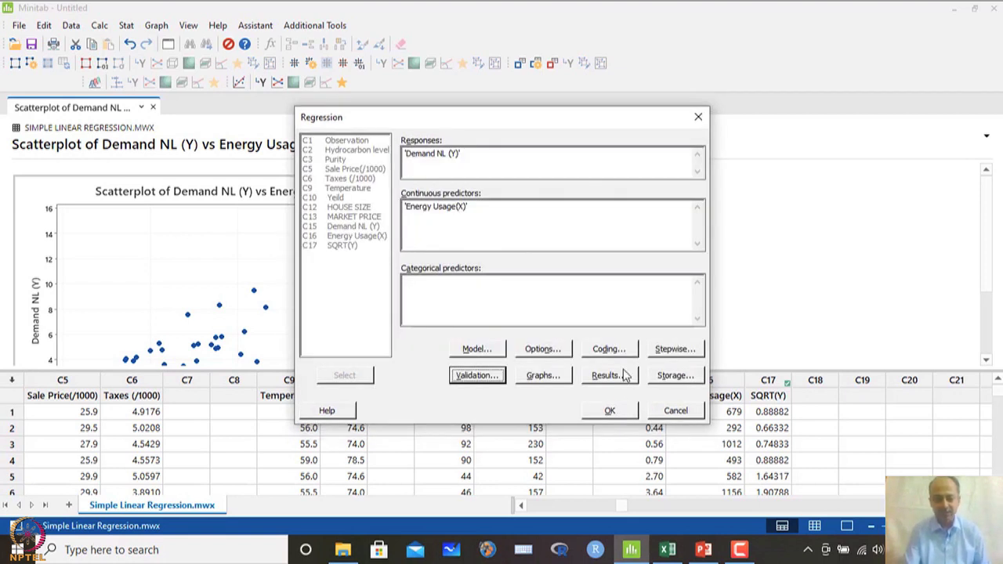
# - Use standardized residuals for the regression plots and add the residuals versus order plot
pyautogui.click(552, 378)
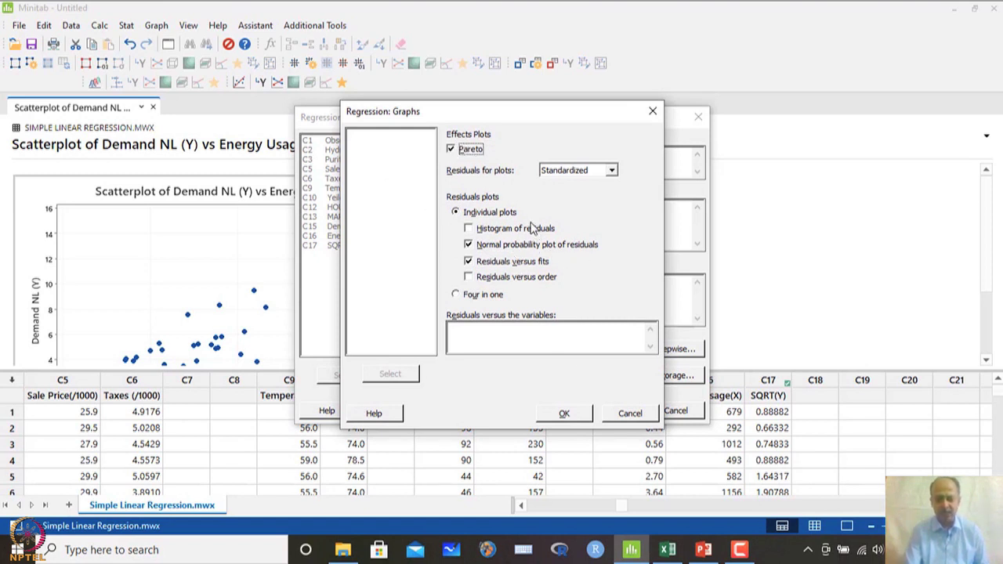
pyautogui.click(602, 172)
pyautogui.click(593, 194)
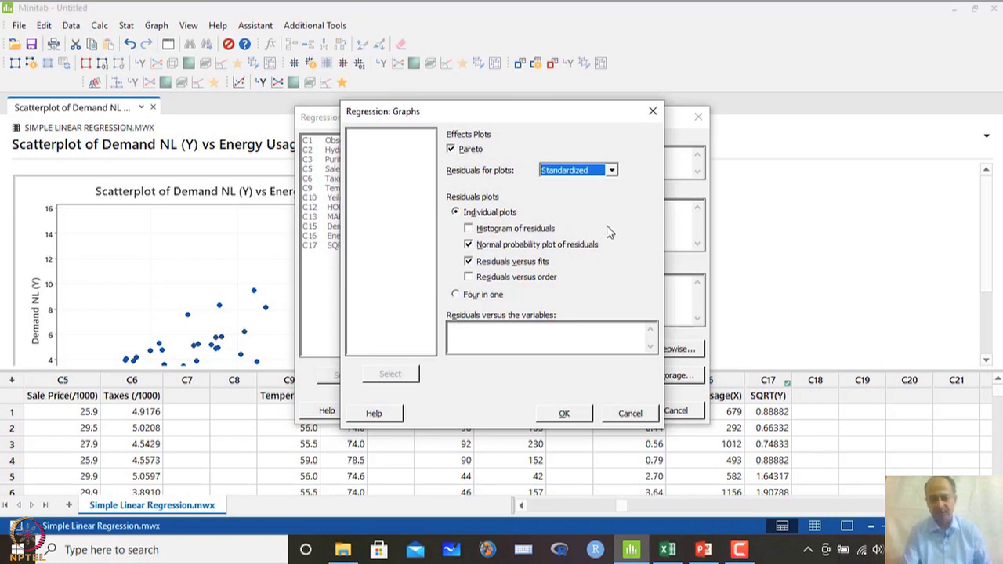
pyautogui.click(515, 281)
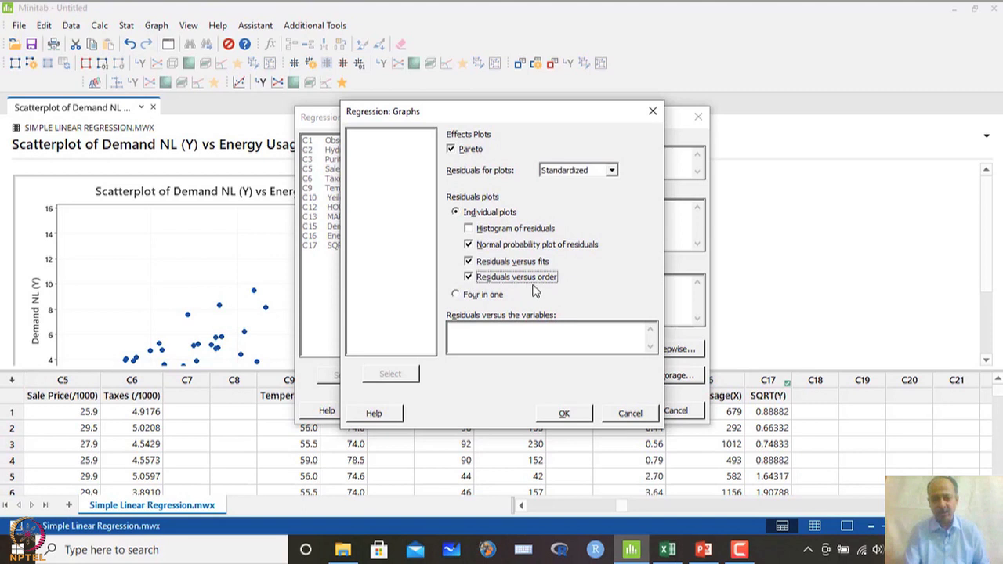
pyautogui.click(565, 415)
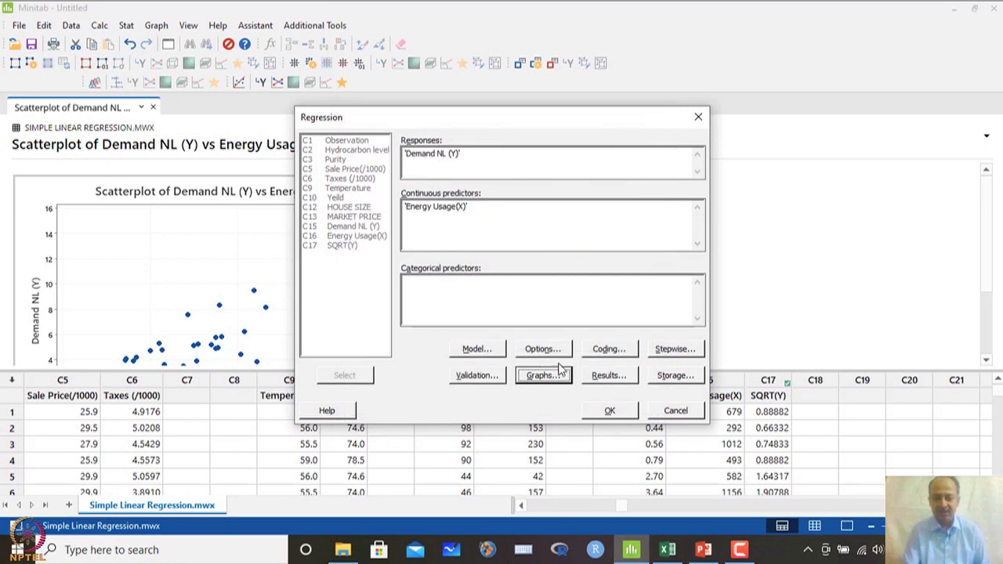
# - Keep standardized residuals as the stored output and run the regression analysis
pyautogui.click(665, 381)
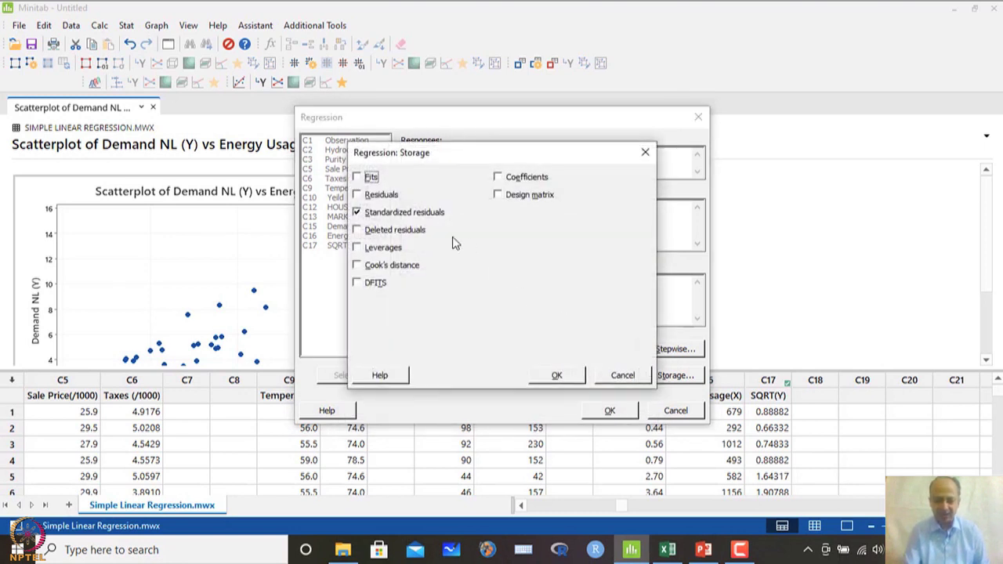
pyautogui.click(553, 380)
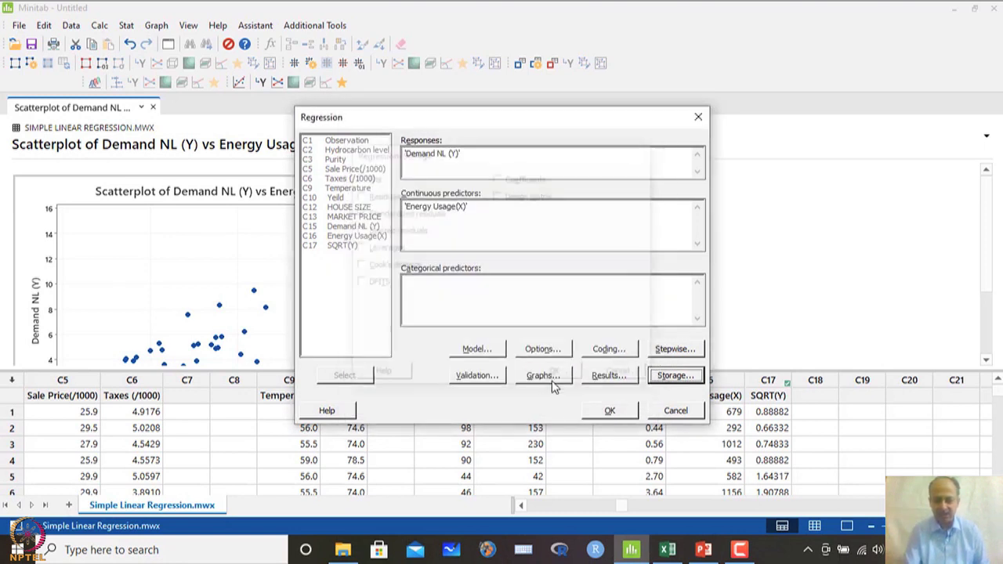
pyautogui.click(610, 411)
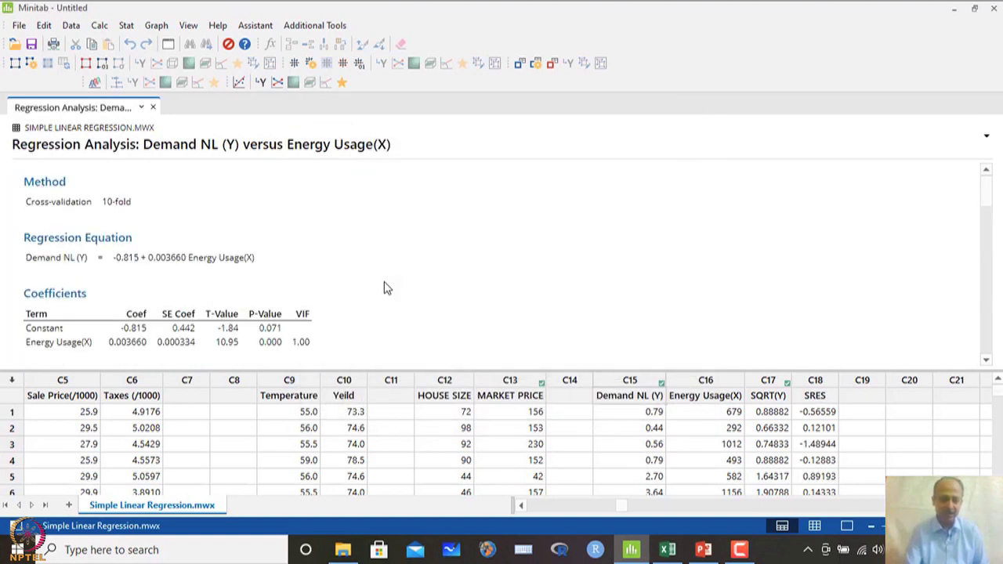
# - Review the regression equation, coefficients and model summary in the regression output for Demand NL (Y)
pyautogui.scroll(-2, 384, 289)
pyautogui.click(156, 185)
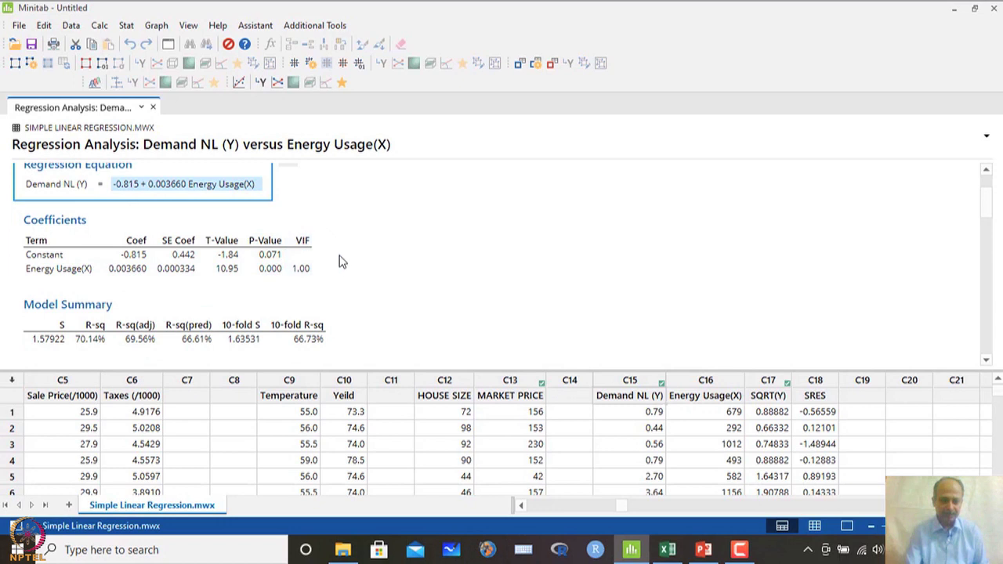
pyautogui.scroll(-10, 341, 262)
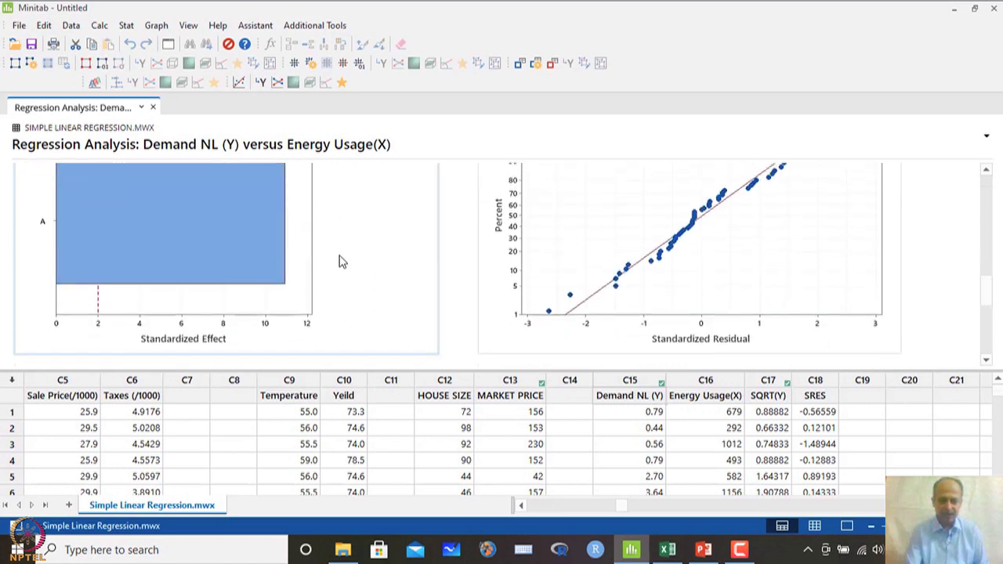
# - View the Pareto Chart of the Standardized Effects enlarged to full screen, and close the enlarged view
pyautogui.scroll(2, 339, 261)
pyautogui.doubleClick(236, 253)
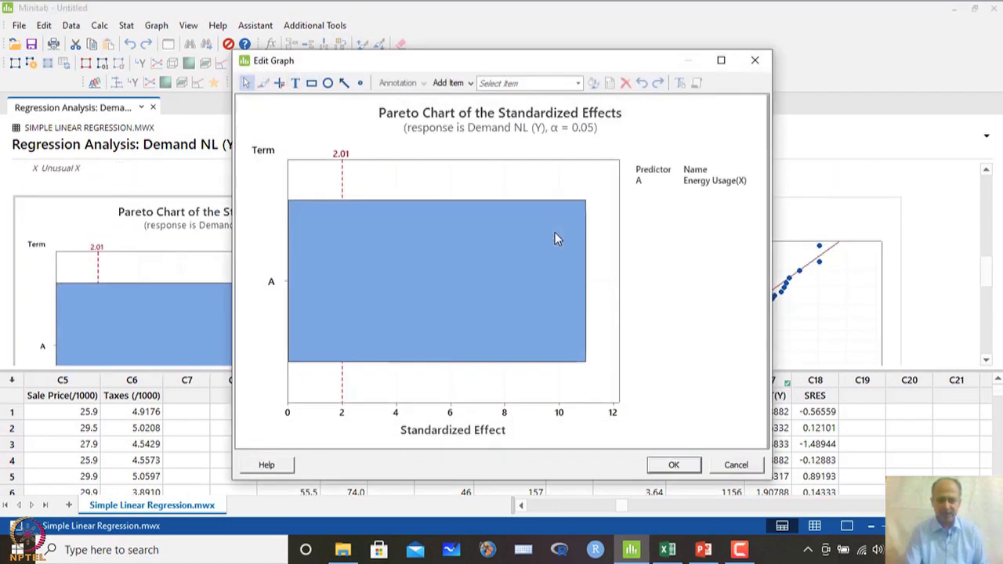
pyautogui.click(723, 60)
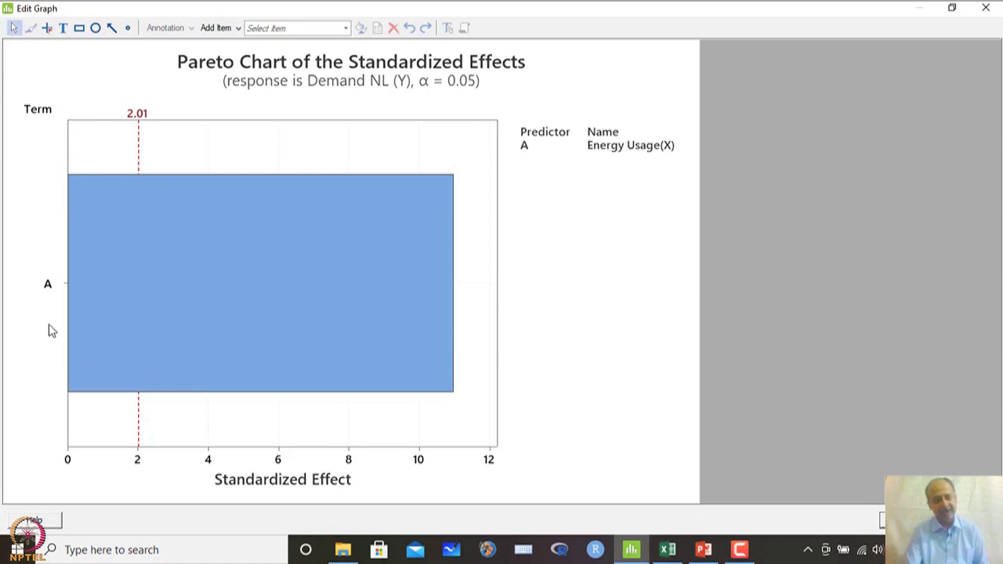
pyautogui.click(987, 8)
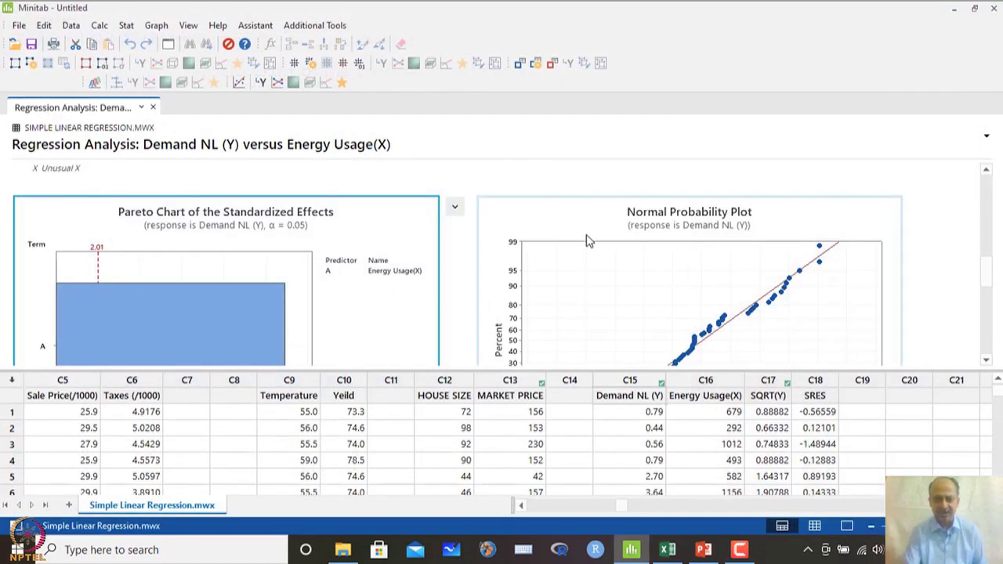
# - View the Normal Probability Plot of the standardized residuals enlarged, and close the enlarged view
pyautogui.doubleClick(666, 248)
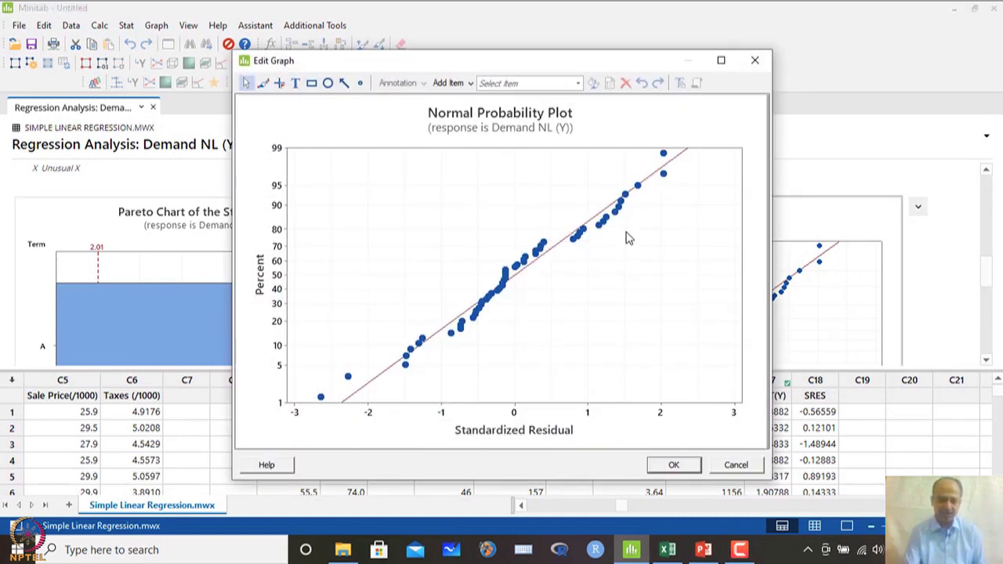
pyautogui.click(756, 60)
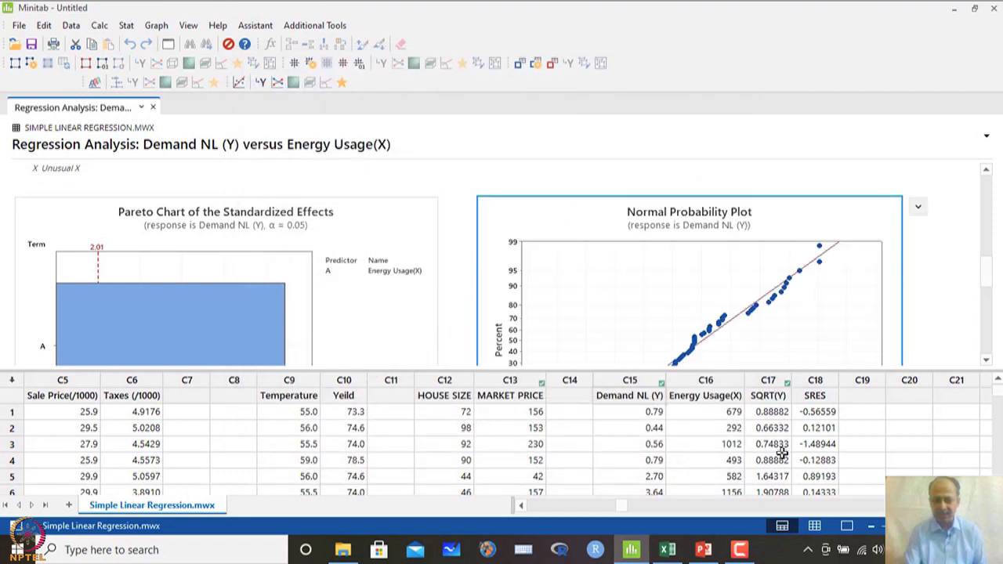
# - Run an Anderson-Darling normality test on the stored standardized residuals in the SRES column
pyautogui.click(814, 393)
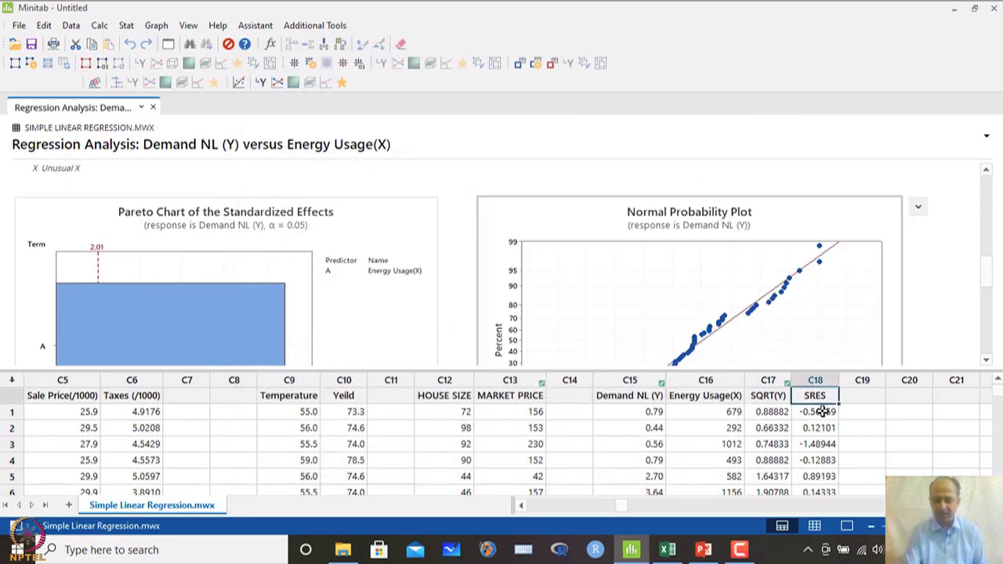
pyautogui.click(127, 25)
pyautogui.moveTo(142, 41)
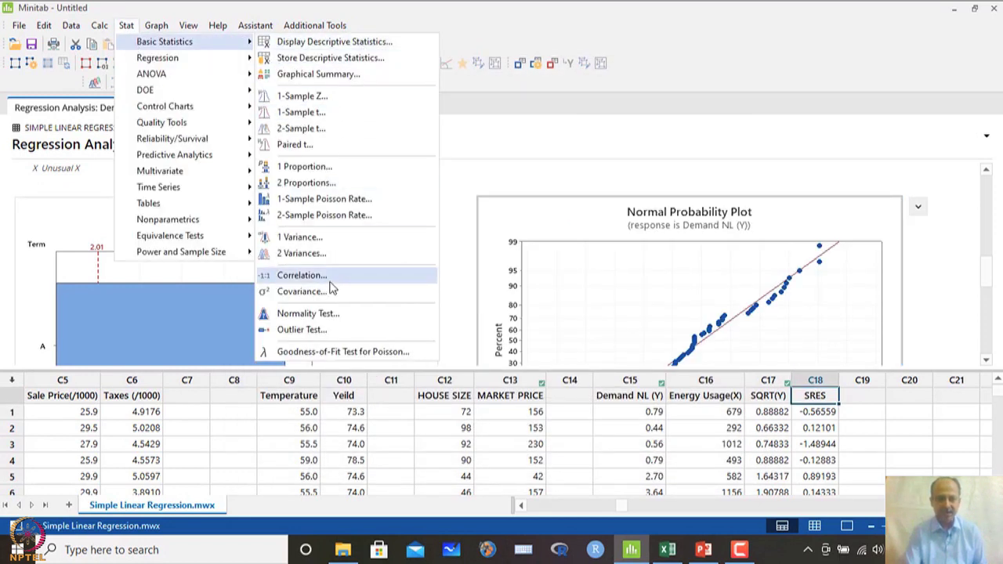
pyautogui.click(313, 314)
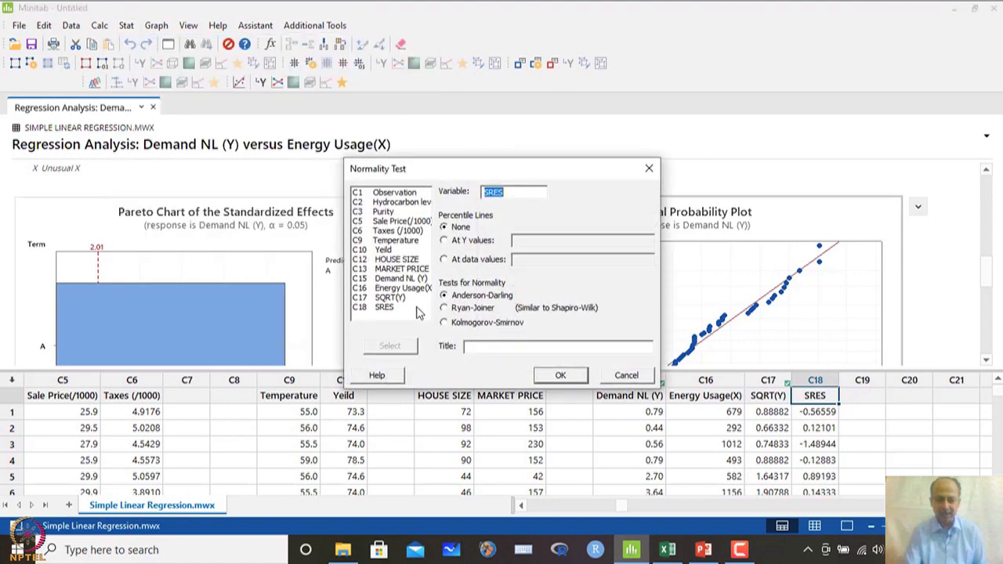
pyautogui.click(580, 380)
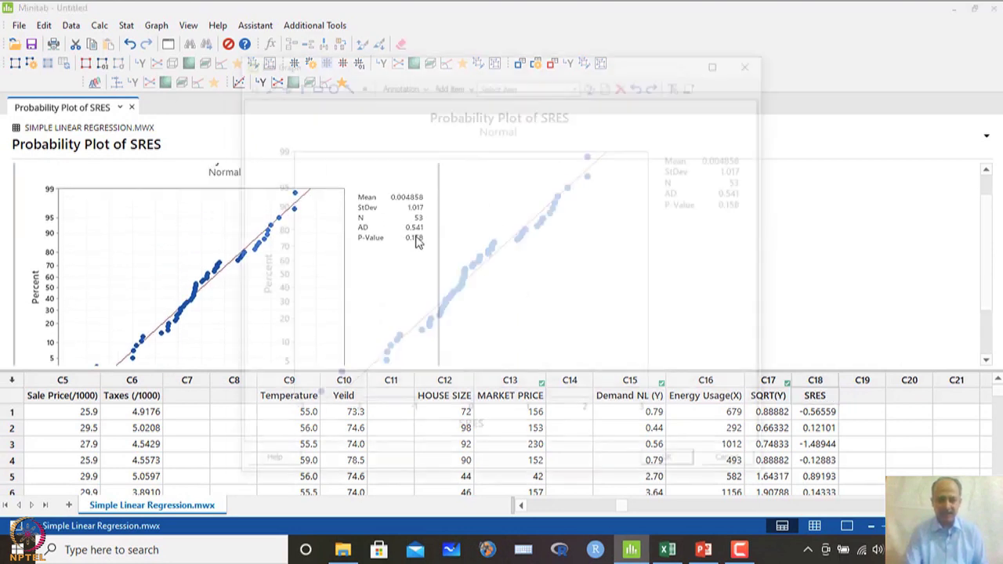
# - View the Probability Plot of SRES enlarged, close it, and undo the normality test
pyautogui.doubleClick(416, 240)
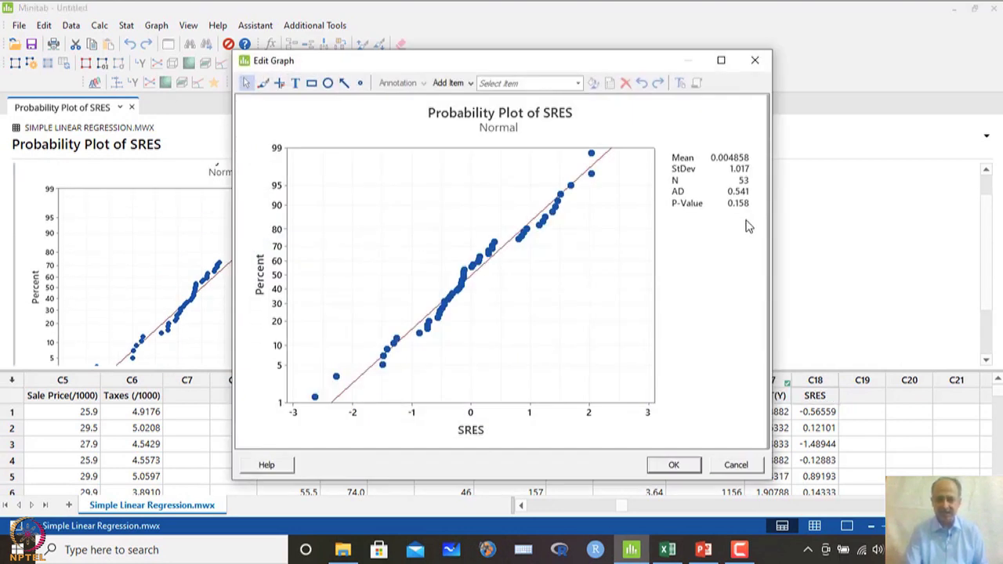
pyautogui.click(756, 61)
pyautogui.scroll(-3, 444, 293)
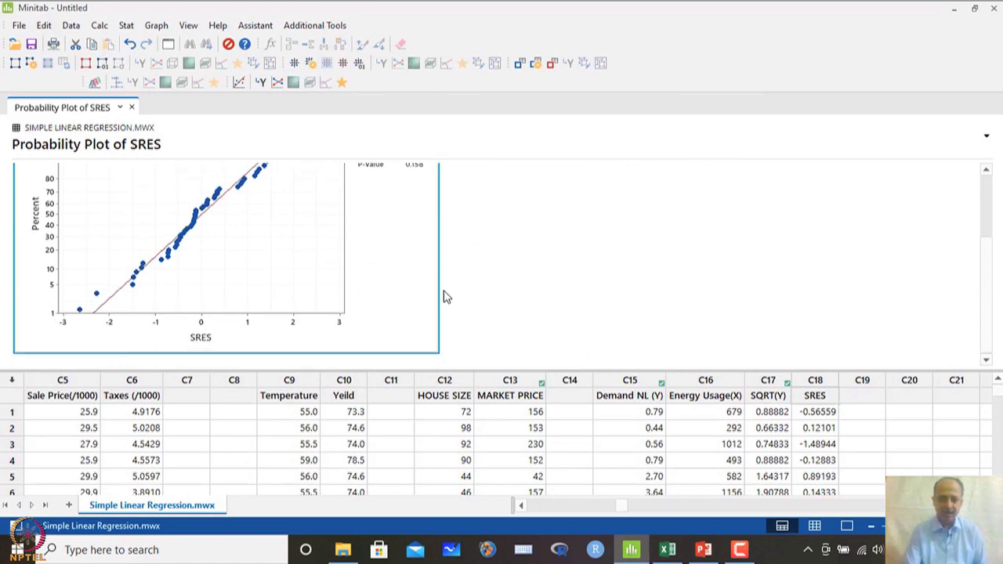
pyautogui.scroll(5, 444, 293)
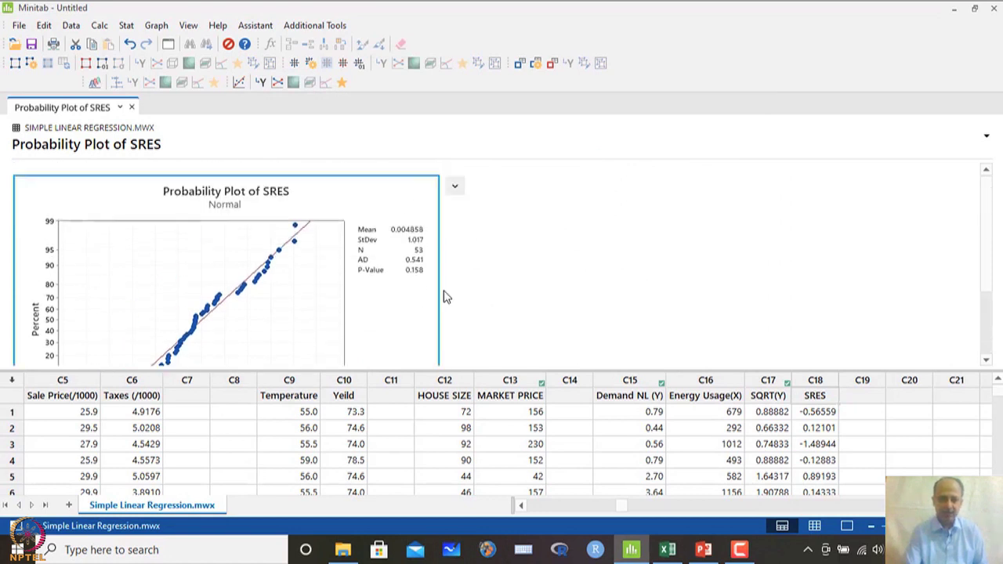
pyautogui.click(130, 45)
# - View the Versus Fits residual plot for Demand NL (Y) enlarged to full screen, and close the enlarged view
pyautogui.scroll(-5, 439, 252)
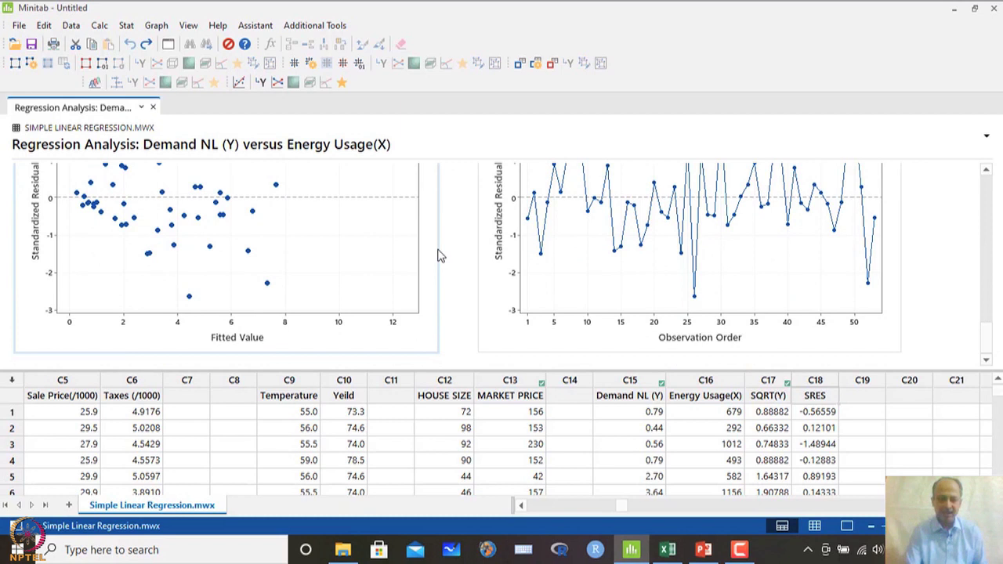
pyautogui.doubleClick(297, 238)
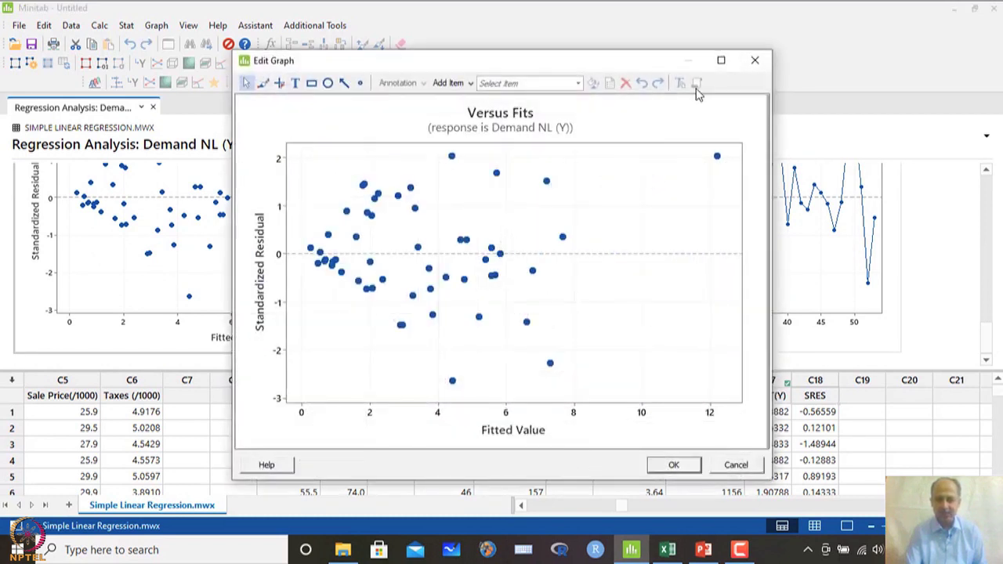
pyautogui.click(724, 61)
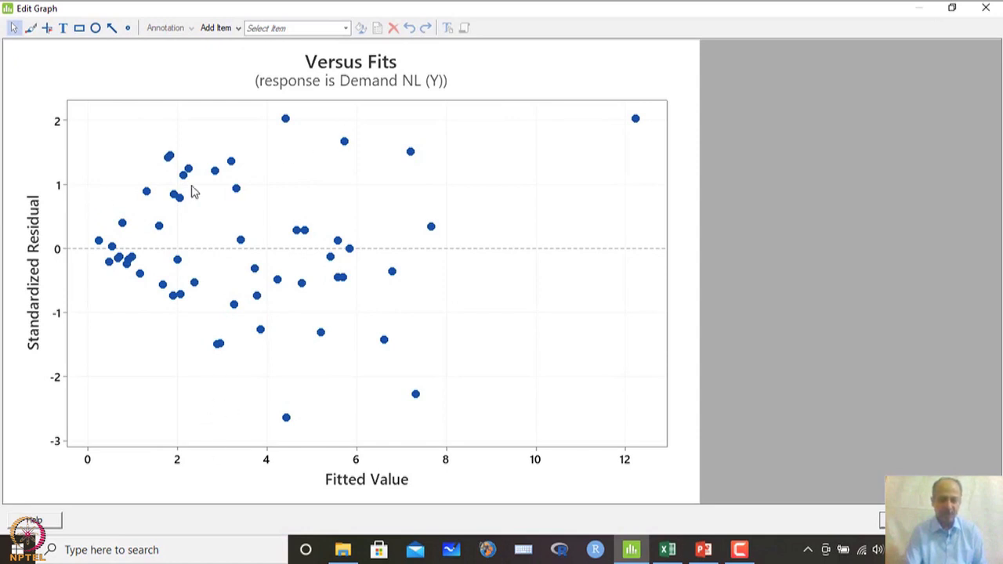
pyautogui.click(989, 7)
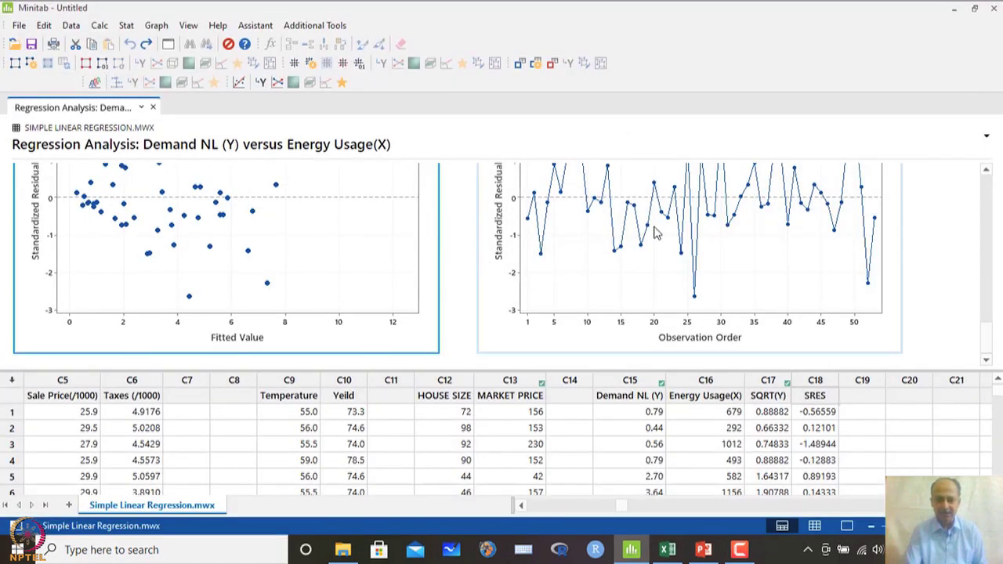
# - View the Versus Order residual plot for Demand NL (Y) enlarged to full screen, and close the enlarged view
pyautogui.doubleClick(657, 226)
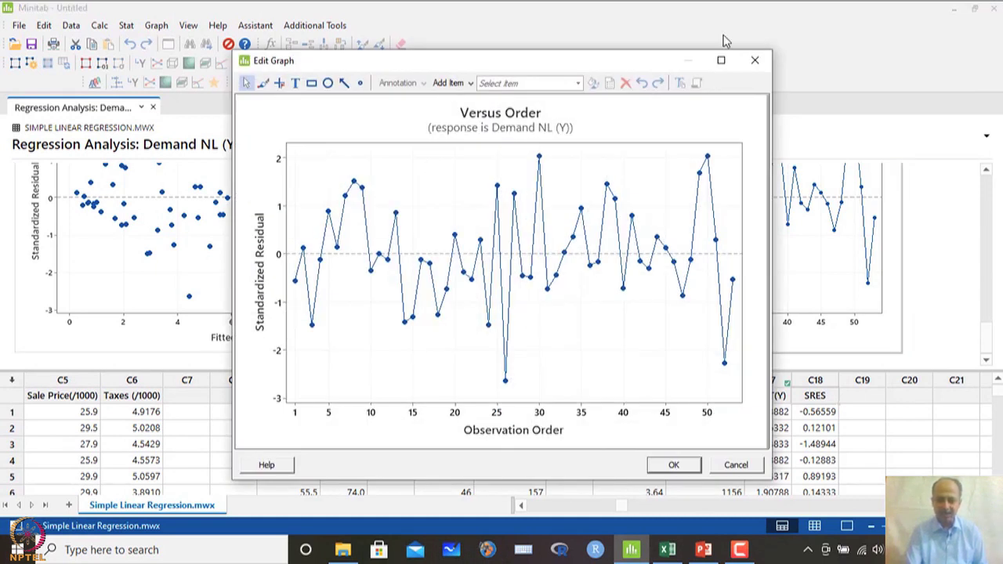
pyautogui.click(721, 61)
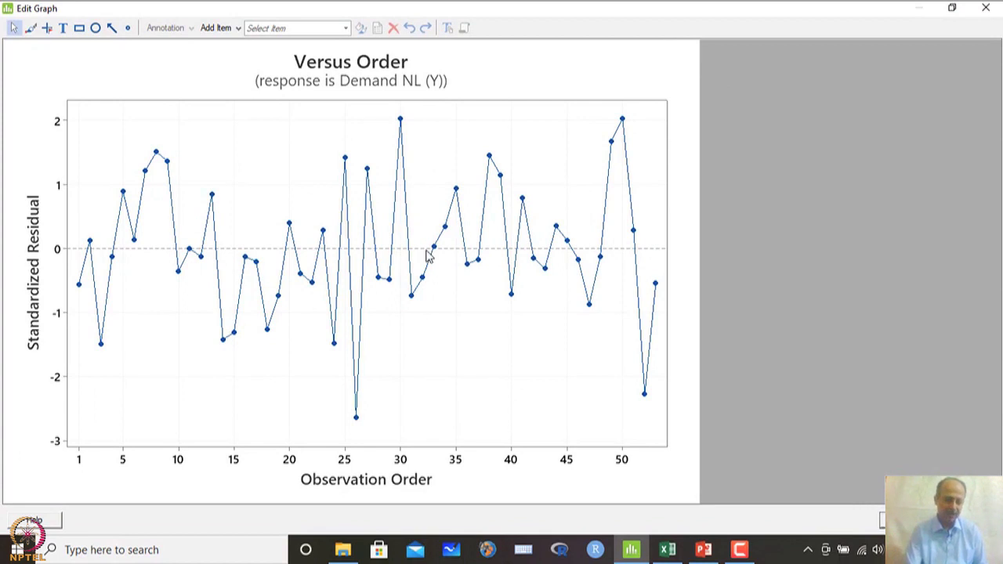
pyautogui.click(986, 7)
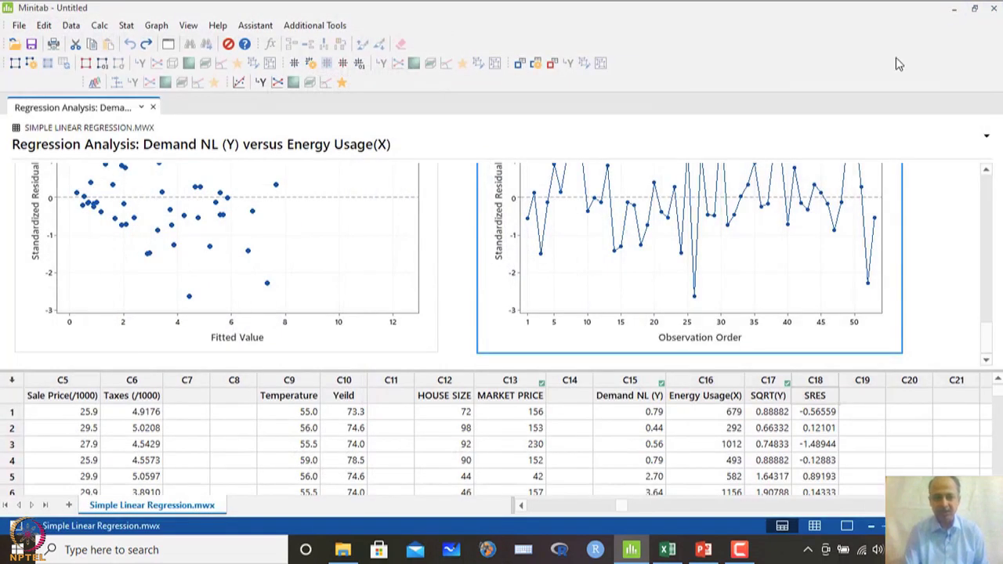
# - Switch to PowerPoint and present the slide with the Durbin-Watson and Breusch-Pagan test results as a slide show
pyautogui.click(704, 550)
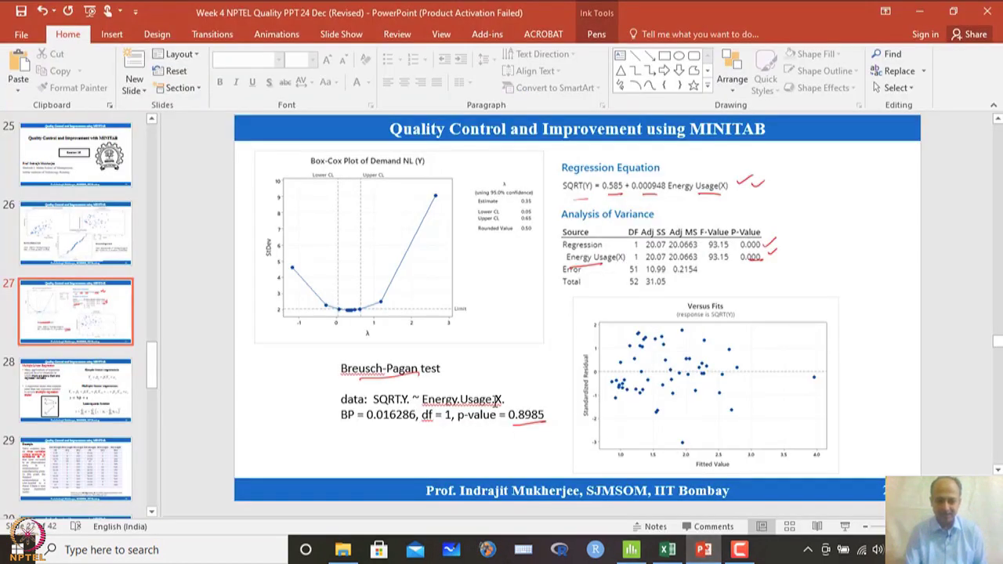
pyautogui.scroll(1, 518, 360)
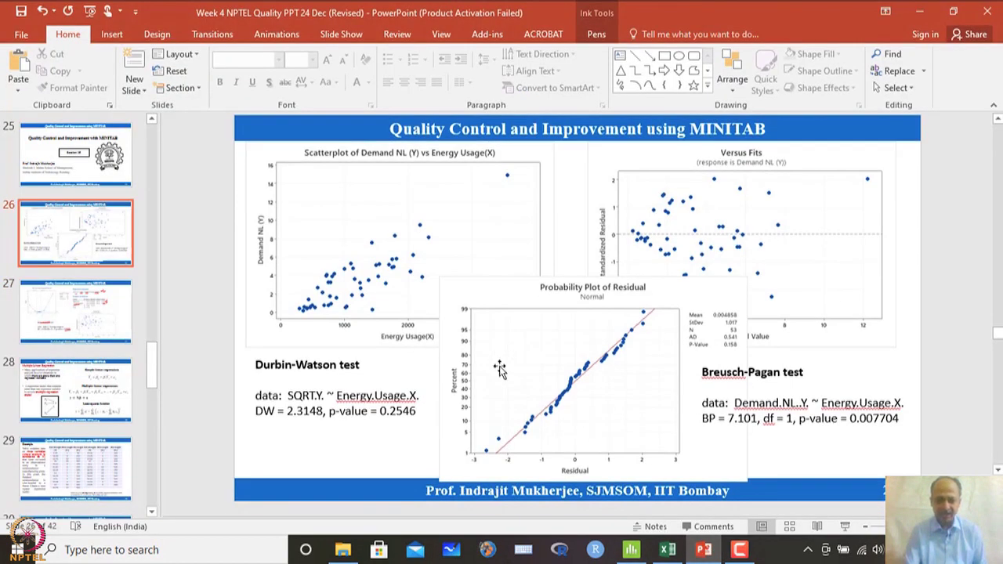
pyautogui.click(845, 527)
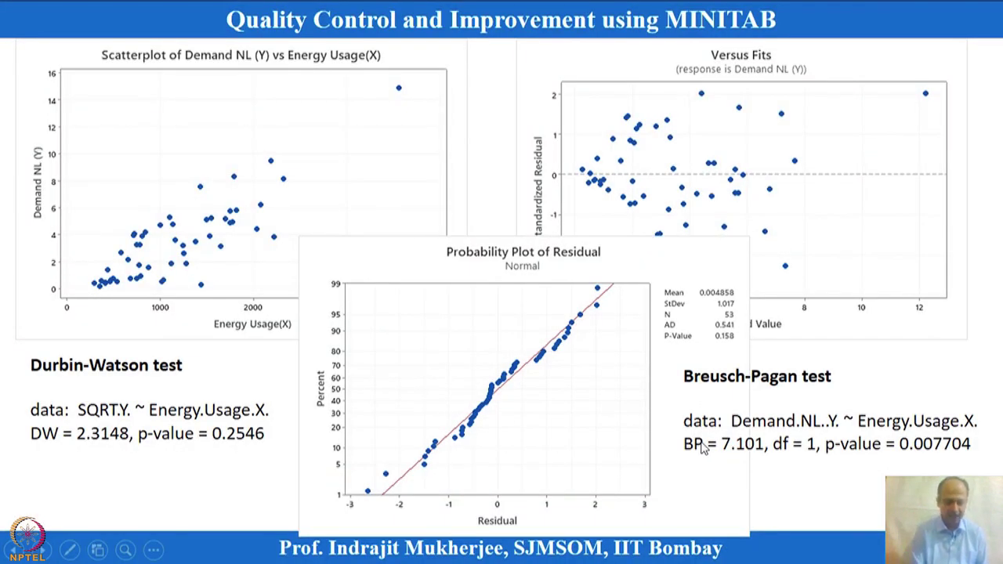
# - Underline both tests' p-values and the Breusch-Pagan heading in ink, and end the slide show without keeping the annotations
pyautogui.moveTo(217, 448); pyautogui.dragTo(268, 443)
pyautogui.moveTo(730, 388); pyautogui.dragTo(805, 388)
pyautogui.moveTo(901, 453); pyautogui.dragTo(971, 449)
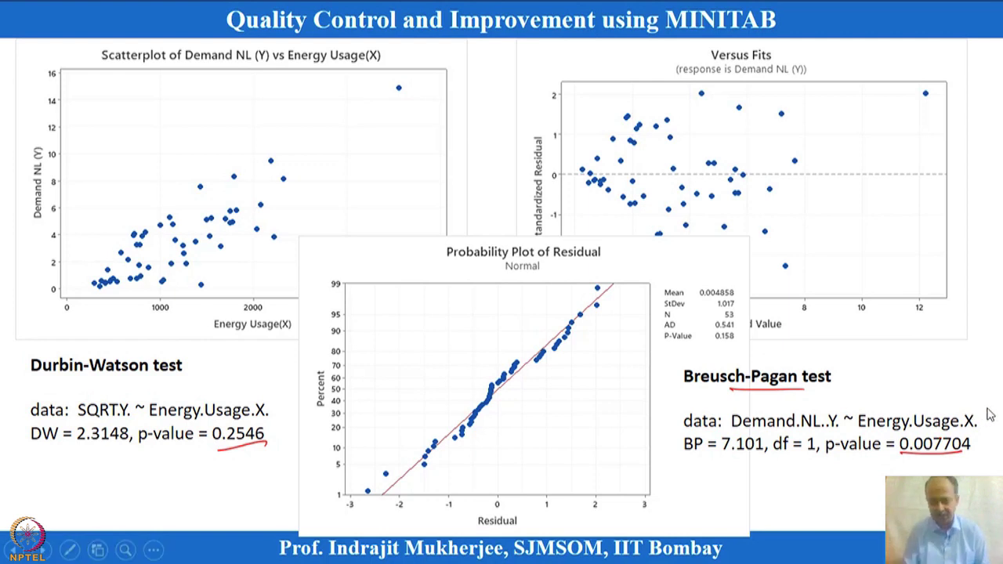
pyautogui.press('Escape')
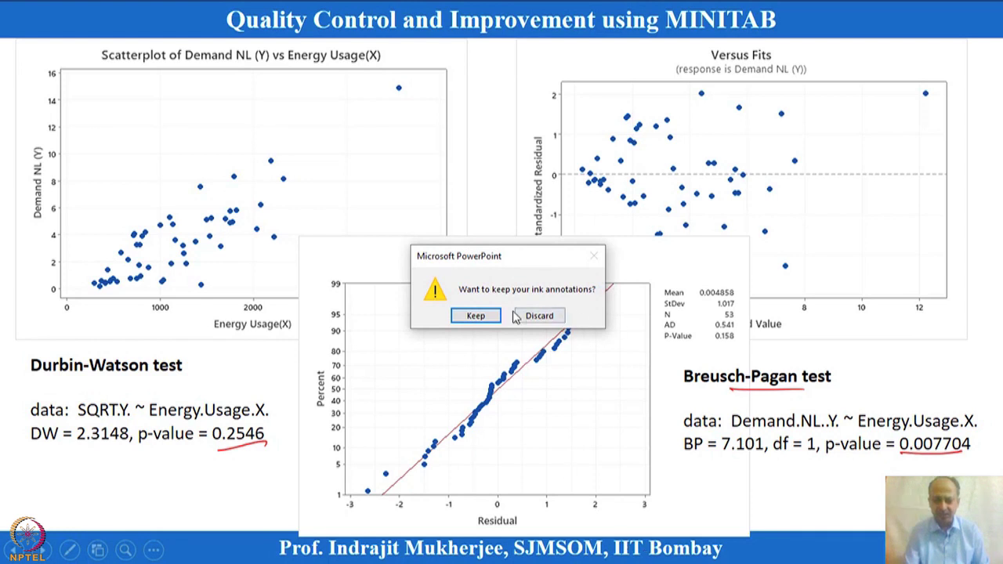
pyautogui.click(540, 316)
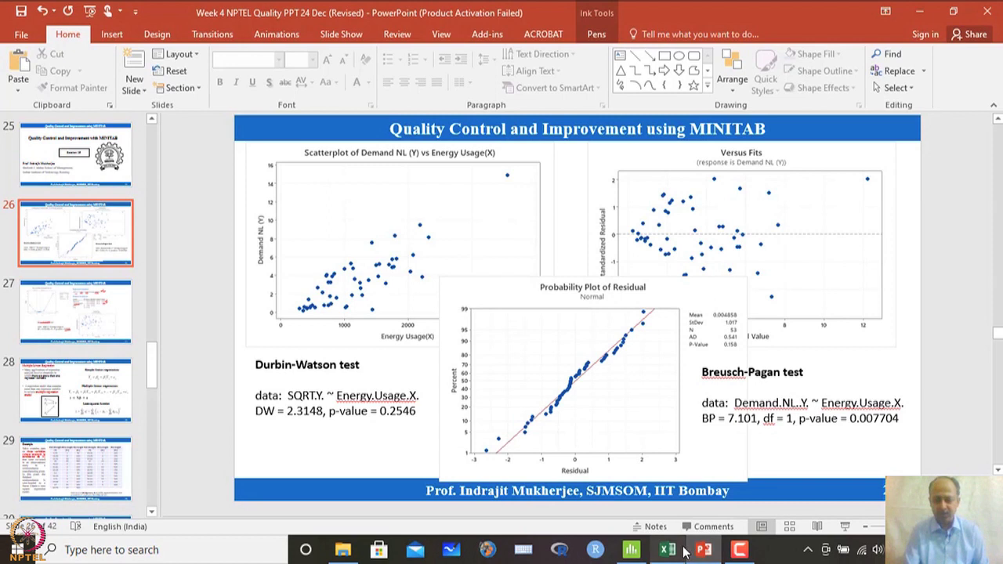
# - Switch back to Minitab and delete the stored standardized residuals in column C18 (SRES)
pyautogui.scroll(-1, 715, 404)
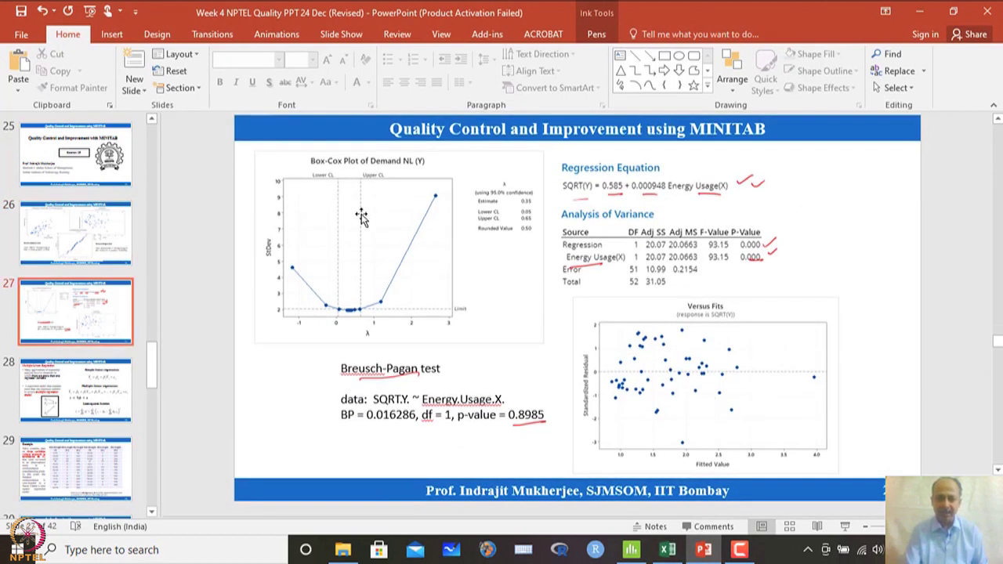
pyautogui.click(631, 550)
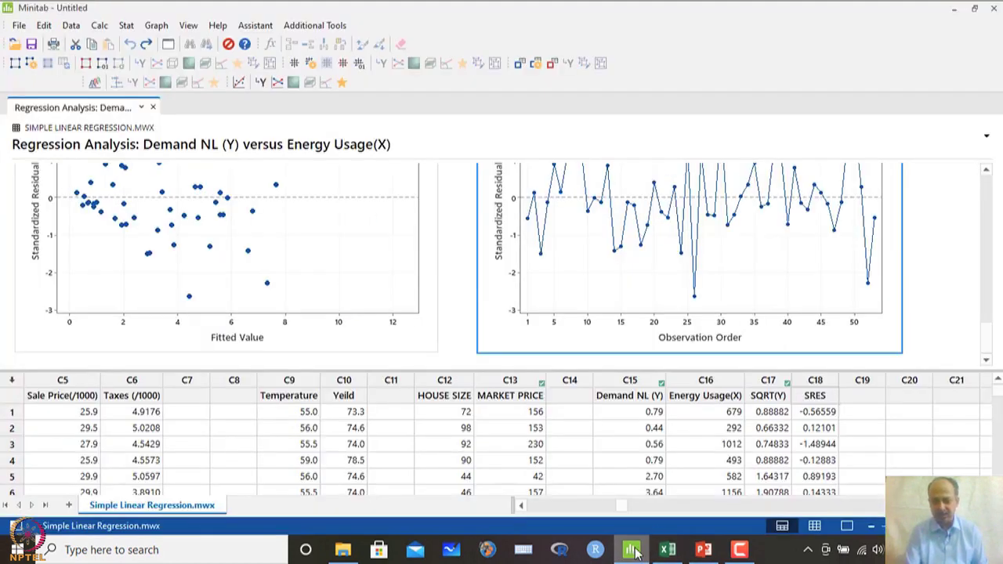
pyautogui.click(688, 430)
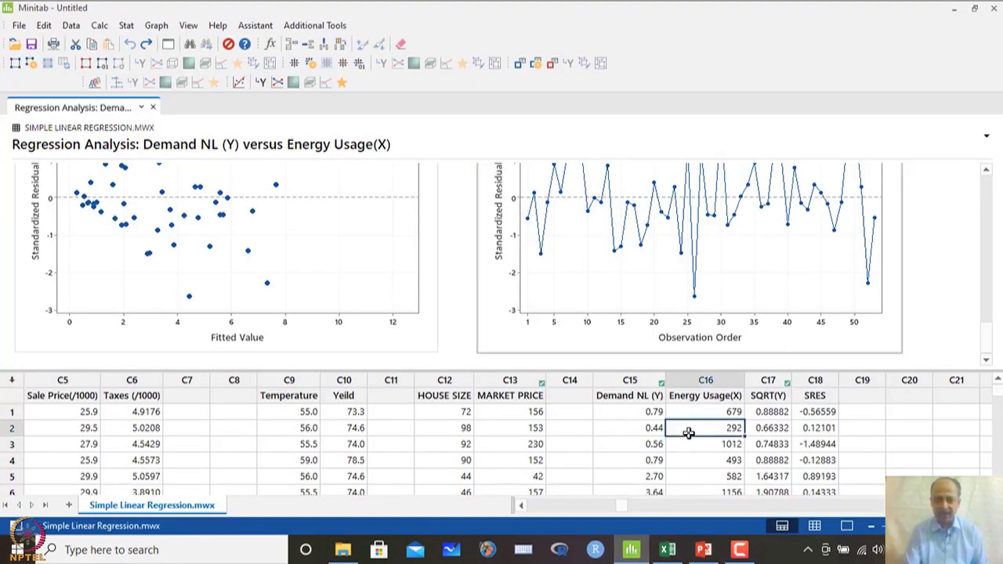
pyautogui.click(814, 379)
pyautogui.press('Delete')
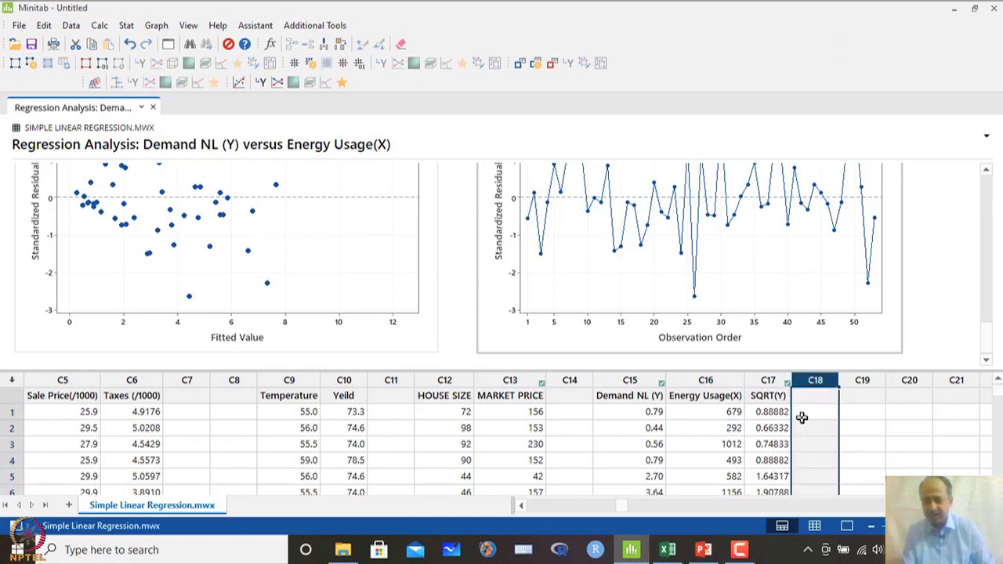
pyautogui.click(799, 410)
# - Set up a Box-Cox transformation of Demand NL (Y) with all observations in one column and subgroup size 1
pyautogui.click(772, 397)
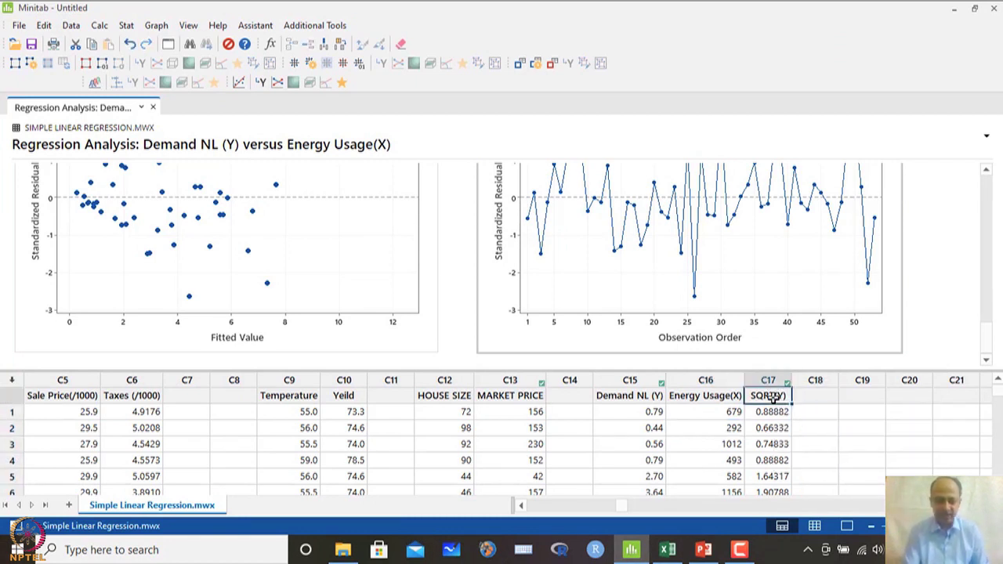
pyautogui.click(631, 396)
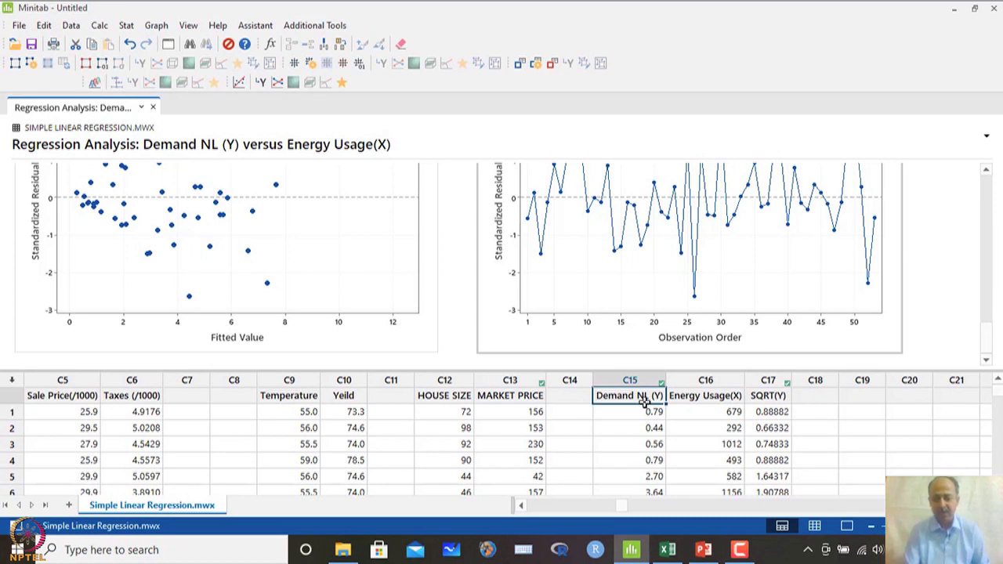
pyautogui.click(126, 26)
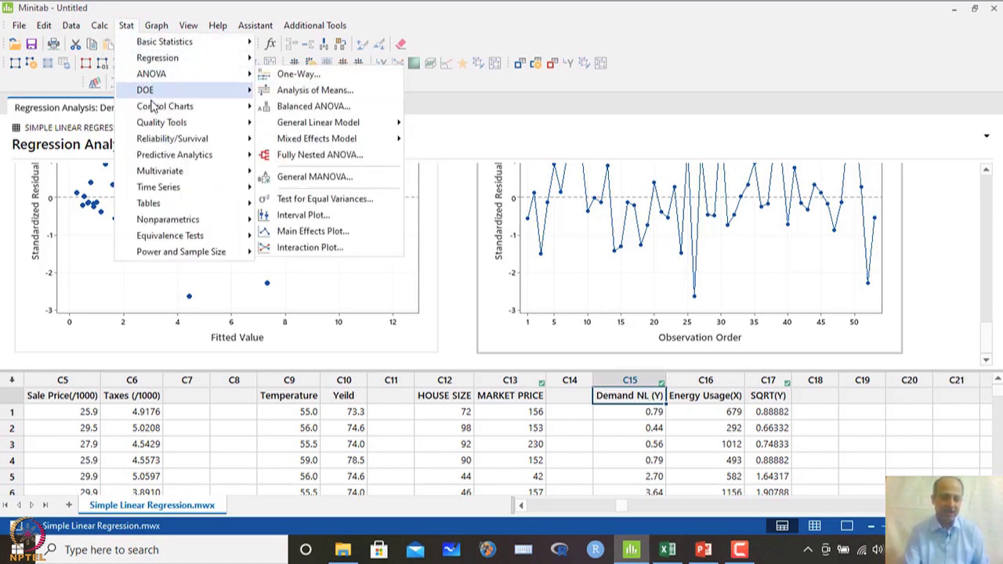
pyautogui.click(282, 112)
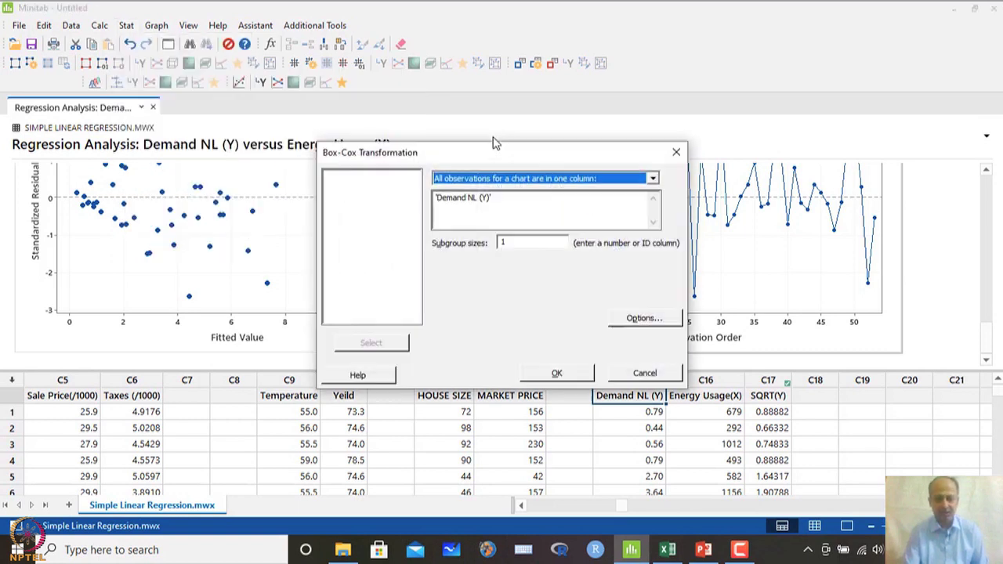
pyautogui.click(514, 196)
pyautogui.moveTo(451, 188); pyautogui.dragTo(436, 198)
pyautogui.doubleClick(374, 261)
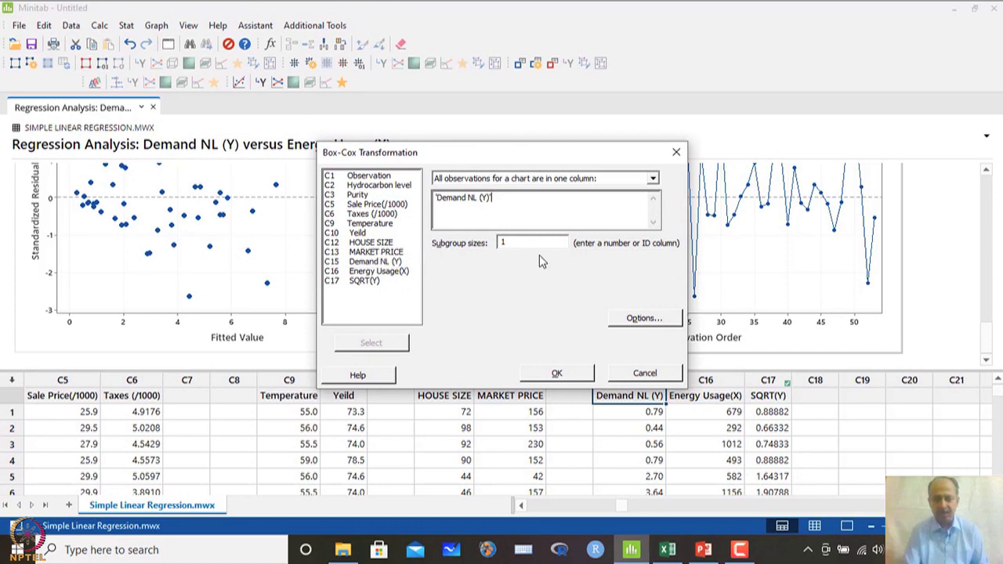
# - Keep the Optimal or rounded λ option without storing transformed data, and run the Box-Cox transformation
pyautogui.click(651, 319)
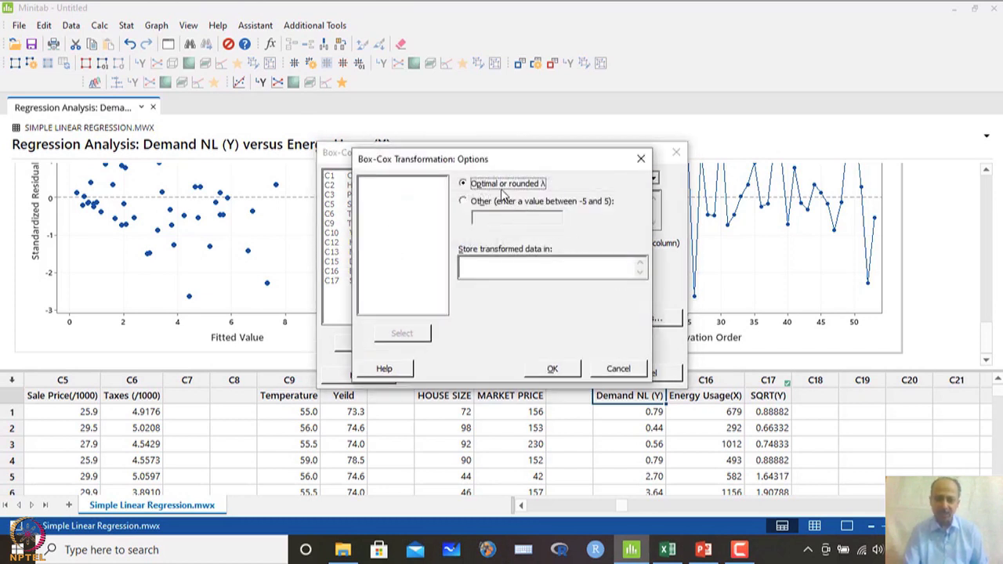
pyautogui.click(565, 370)
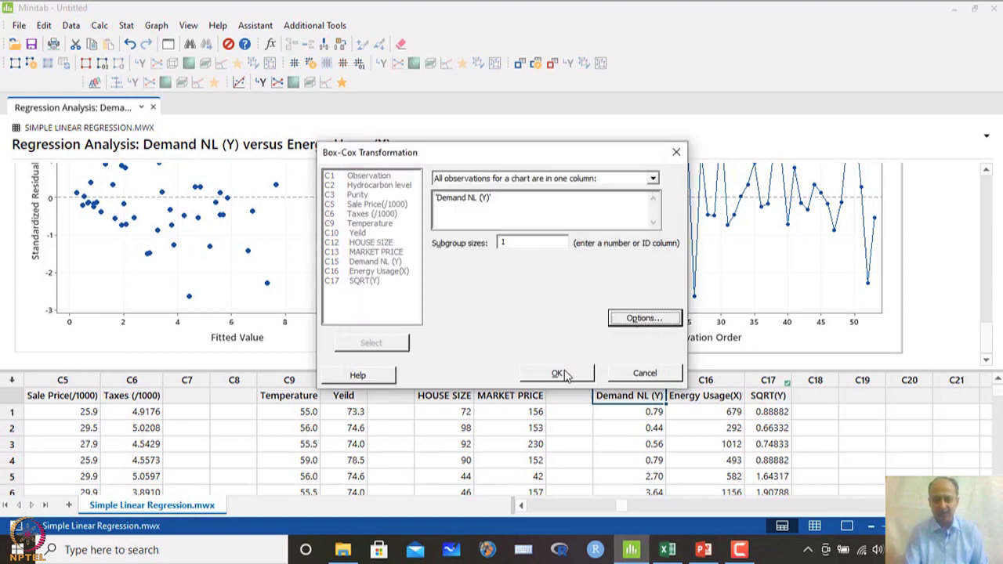
pyautogui.click(565, 375)
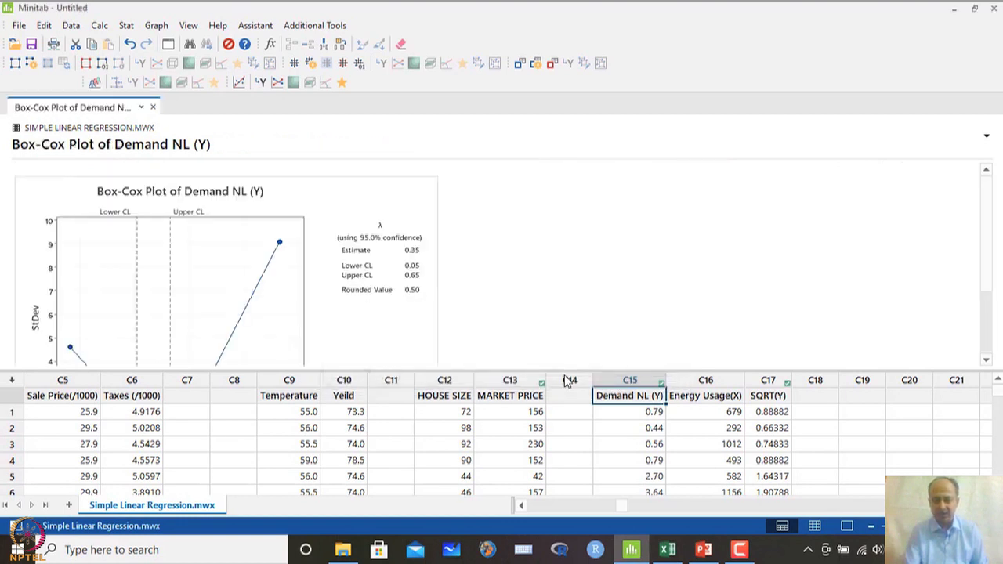
# - Enlarge the Box-Cox plot of Demand NL (Y) to full screen, examine its λ estimate and confidence limits, and close it
pyautogui.doubleClick(254, 271)
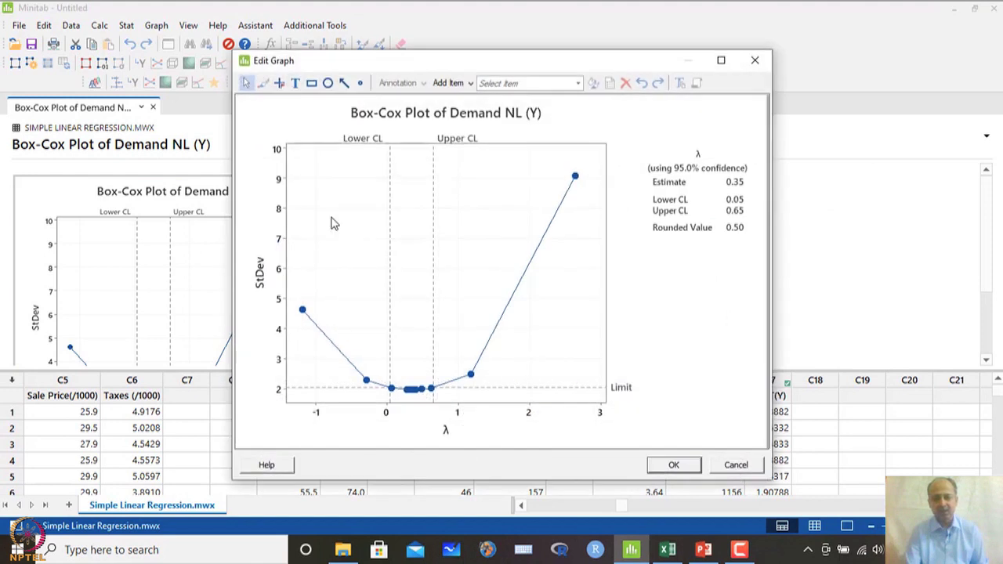
pyautogui.click(721, 61)
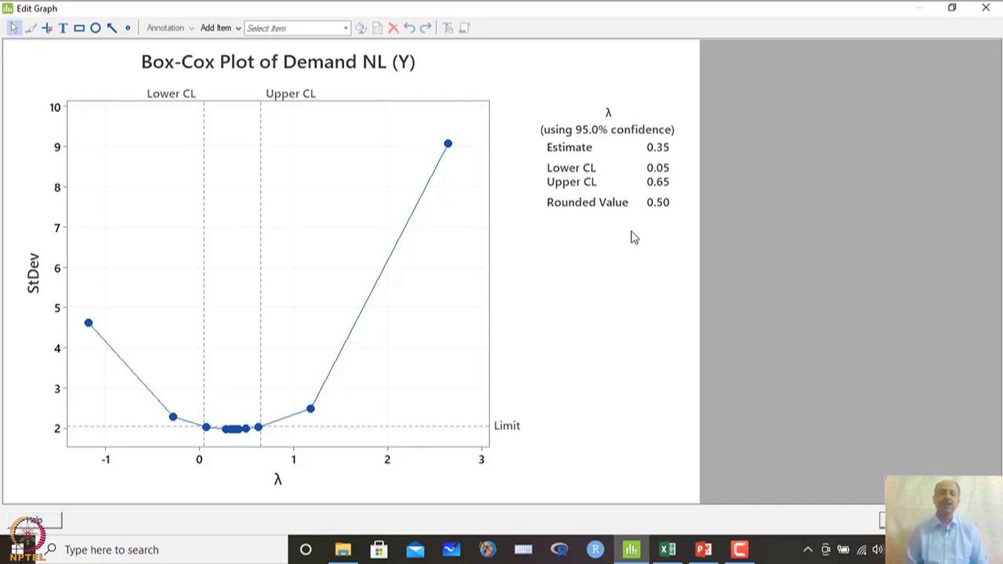
pyautogui.click(987, 8)
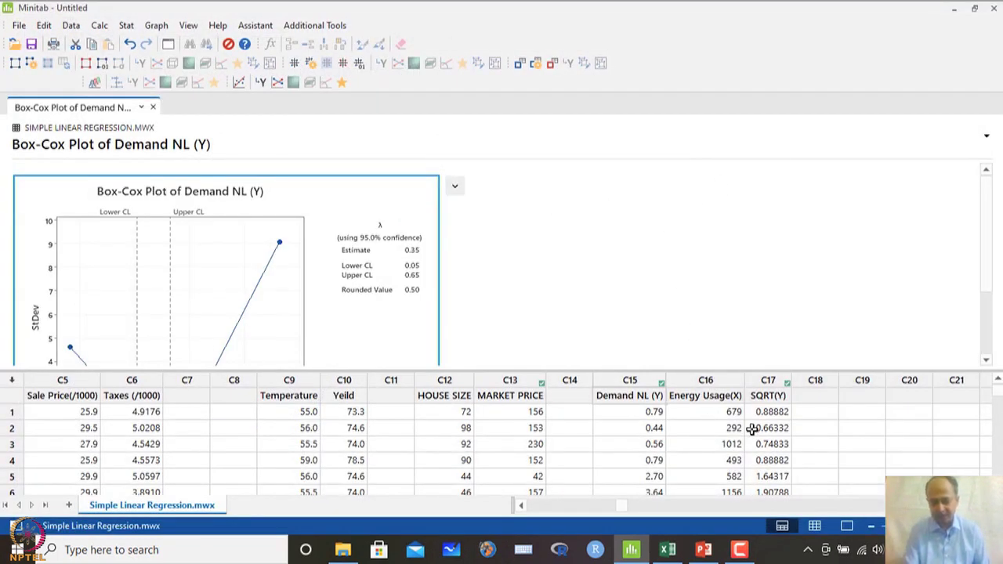
# - Inspect the SQRT(Y) values in column C17 and the Energy Usage(X) predictor in column C16 of the worksheet
pyautogui.click(754, 427)
pyautogui.click(771, 395)
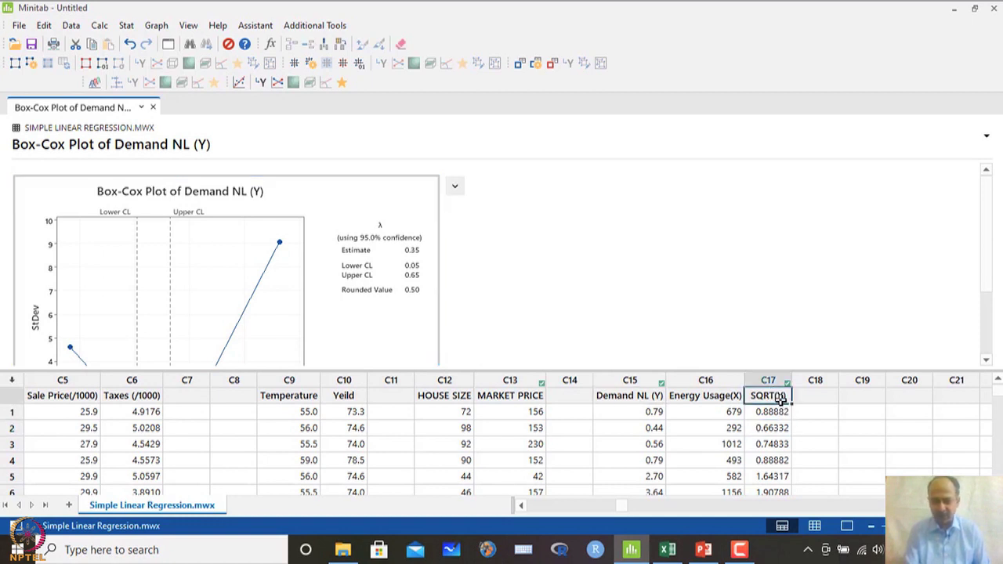
pyautogui.click(768, 382)
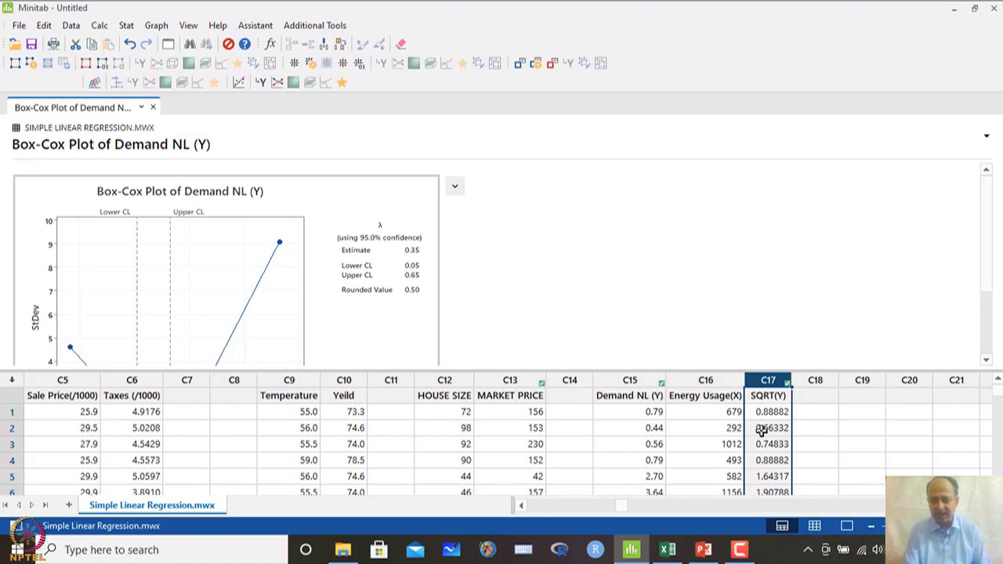
pyautogui.click(768, 413)
pyautogui.click(771, 382)
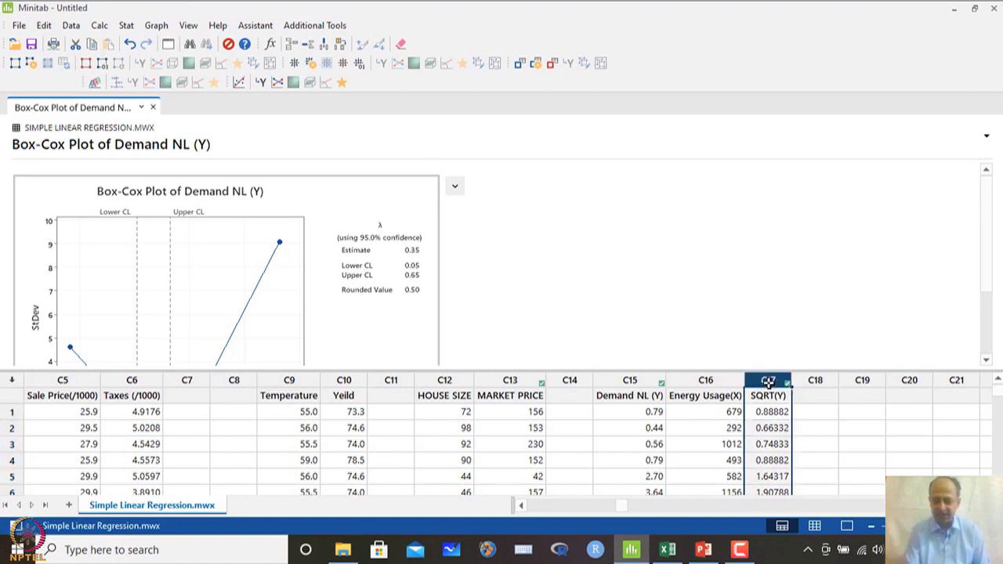
pyautogui.click(719, 384)
# - Fit a regression model with SQRT(Y) as the response and Energy Usage(X) as the continuous predictor
pyautogui.click(128, 27)
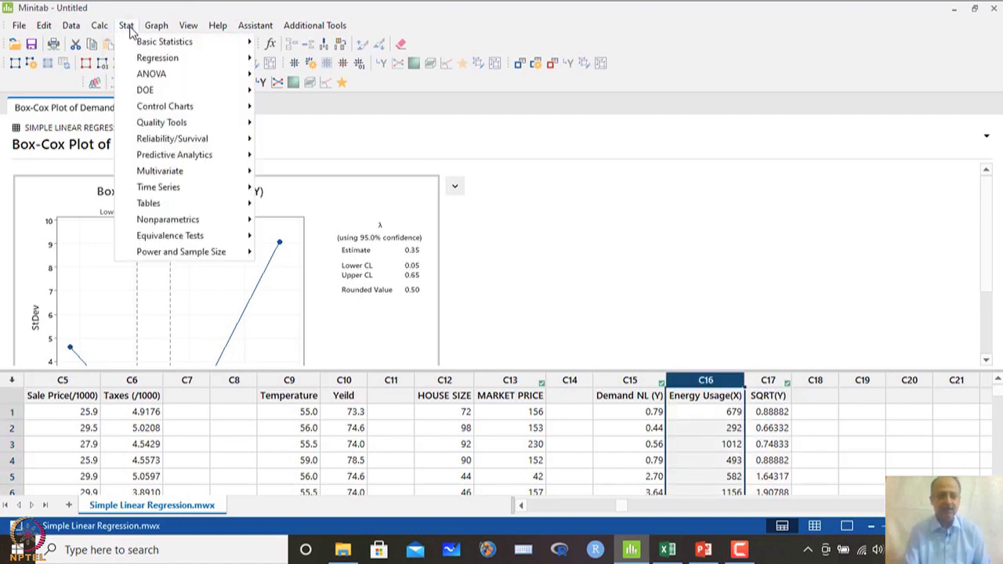
pyautogui.moveTo(157, 58)
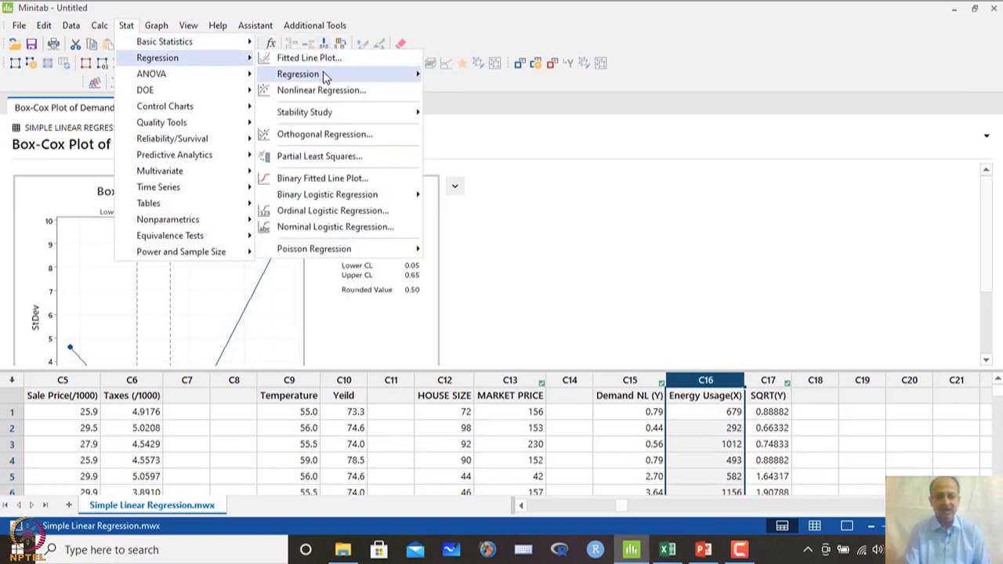
pyautogui.moveTo(325, 76)
pyautogui.click(477, 78)
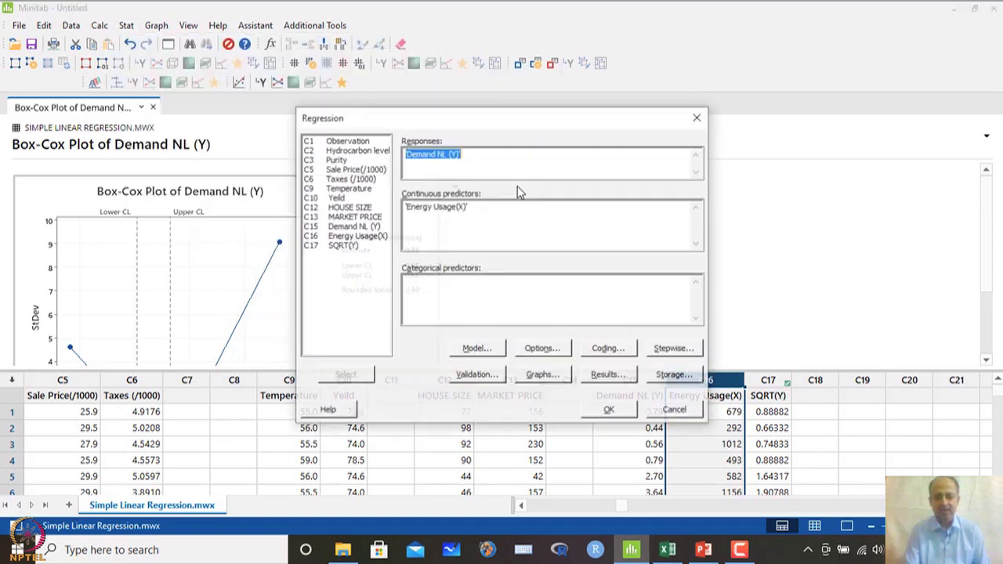
pyautogui.doubleClick(351, 248)
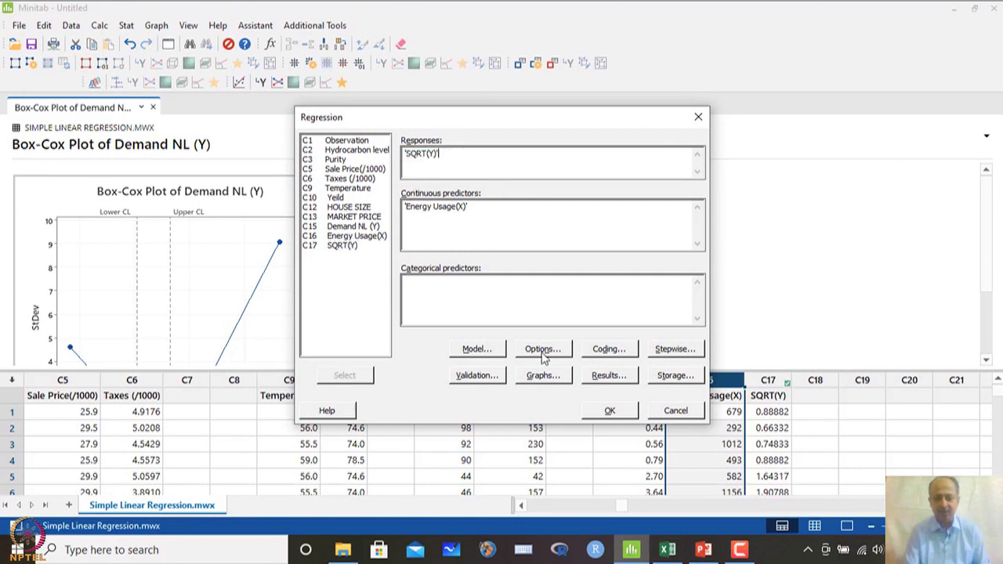
pyautogui.click(610, 410)
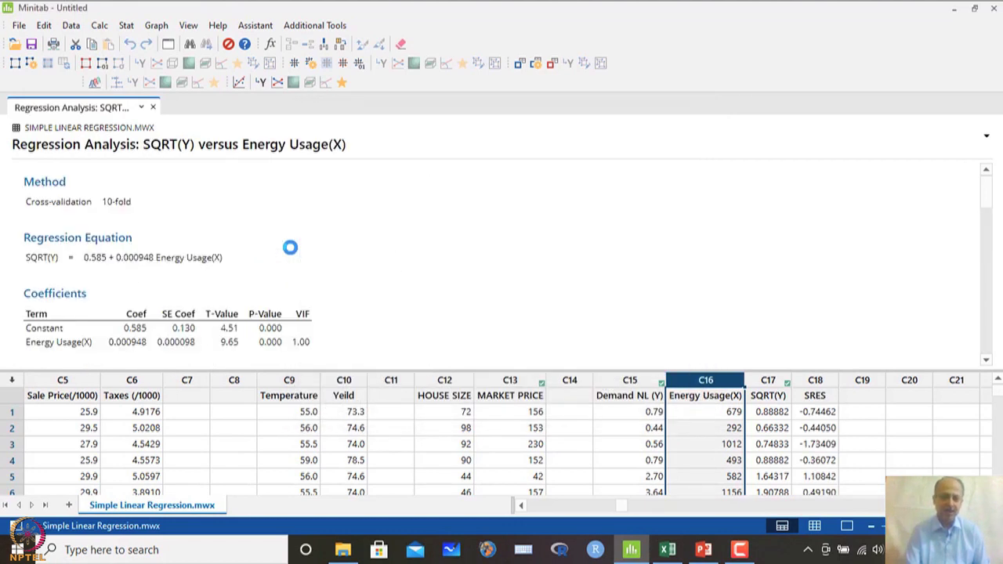
# - Examine the coefficients, model summary and analysis of variance of the SQRT(Y) regression, including the p-values and 10-fold R-sq
pyautogui.scroll(-3, 291, 251)
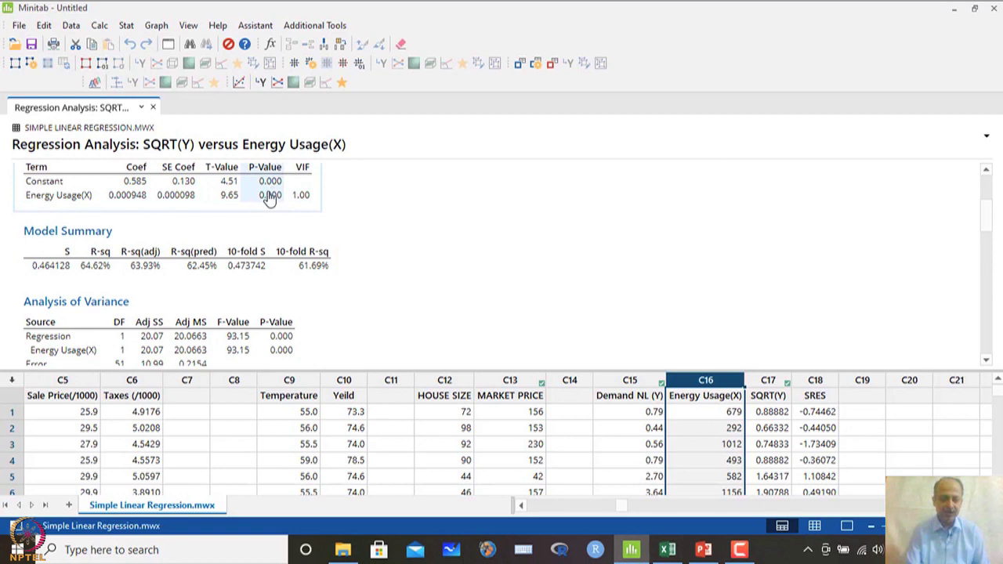
pyautogui.scroll(-2, 302, 265)
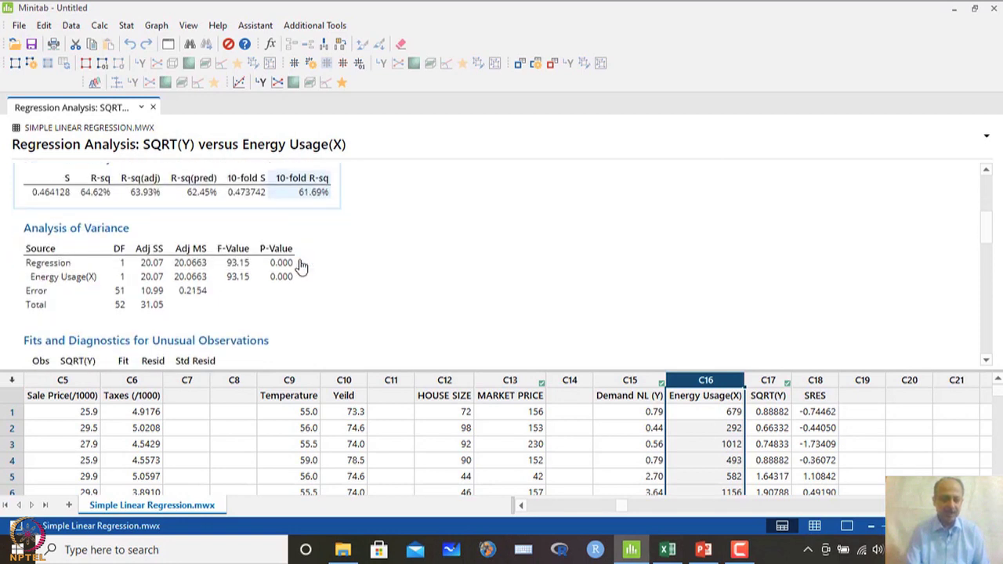
pyautogui.click(308, 199)
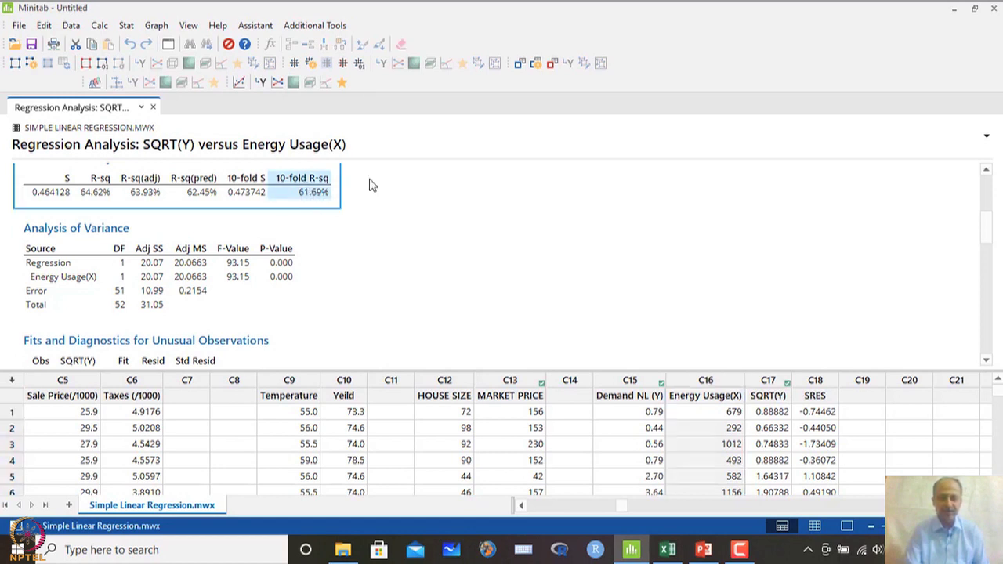
pyautogui.scroll(2, 378, 228)
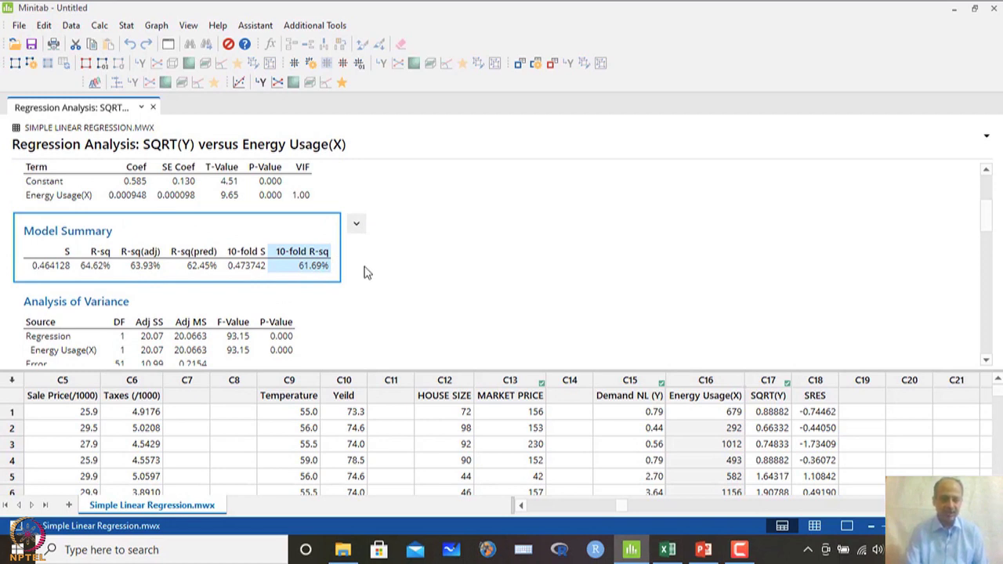
pyautogui.scroll(-2, 365, 272)
pyautogui.scroll(4, 365, 272)
pyautogui.scroll(-2, 365, 272)
pyautogui.scroll(-2, 365, 272)
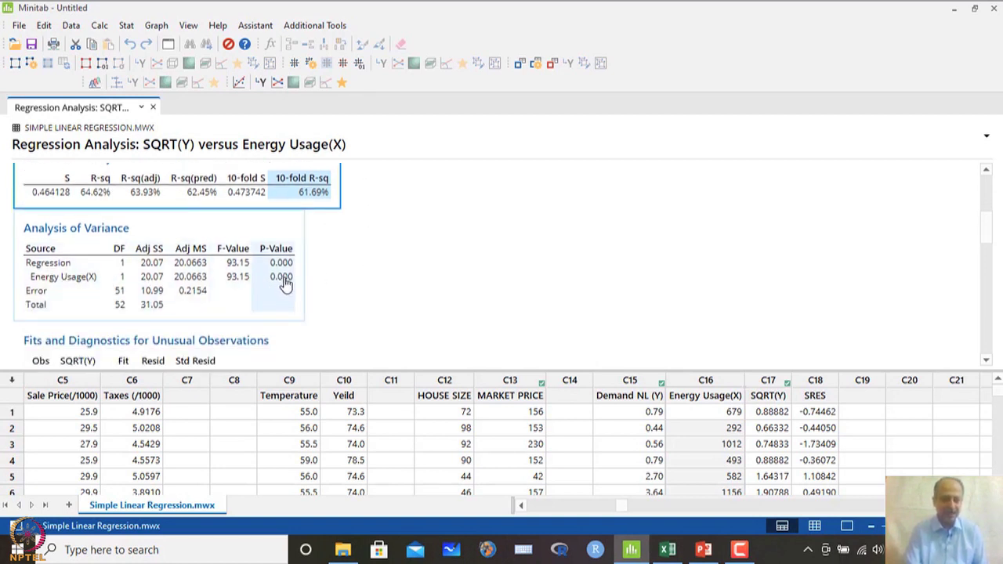
# - Enlarge and inspect the Pareto chart of standardized effects and the normal probability plot of the SQRT(Y) regression
pyautogui.scroll(-8, 294, 282)
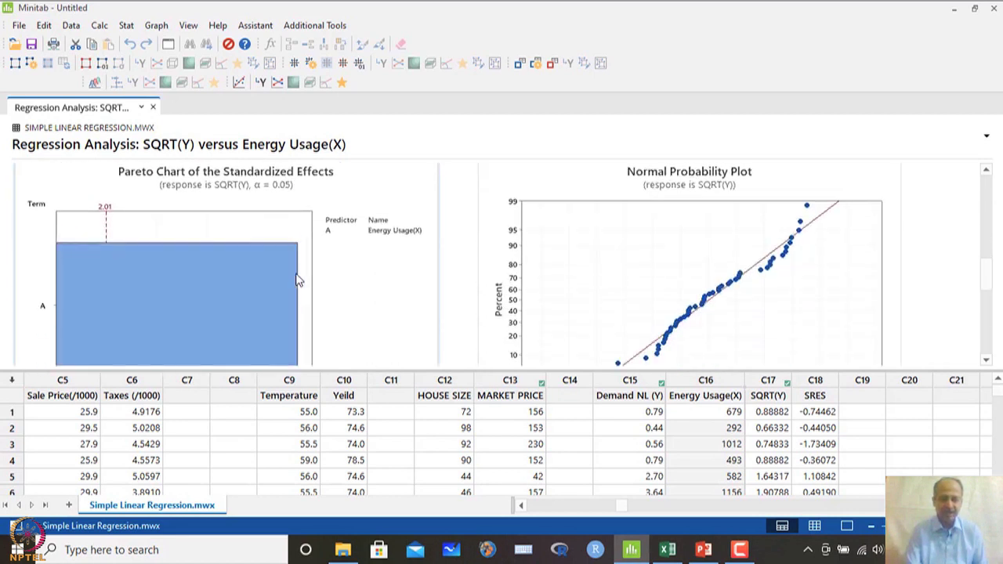
pyautogui.scroll(-1, 298, 280)
pyautogui.doubleClick(195, 228)
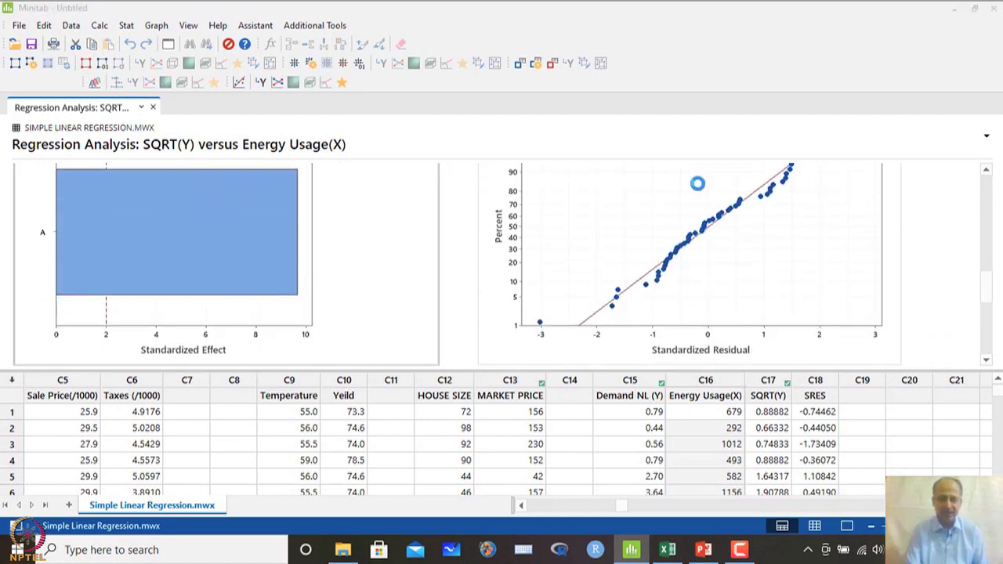
pyautogui.click(722, 62)
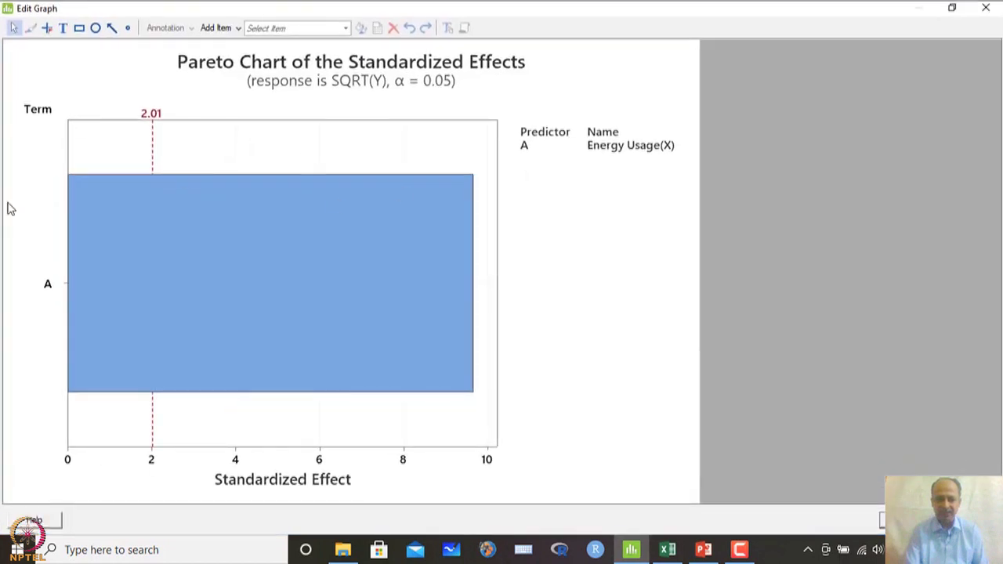
pyautogui.click(986, 7)
pyautogui.doubleClick(726, 249)
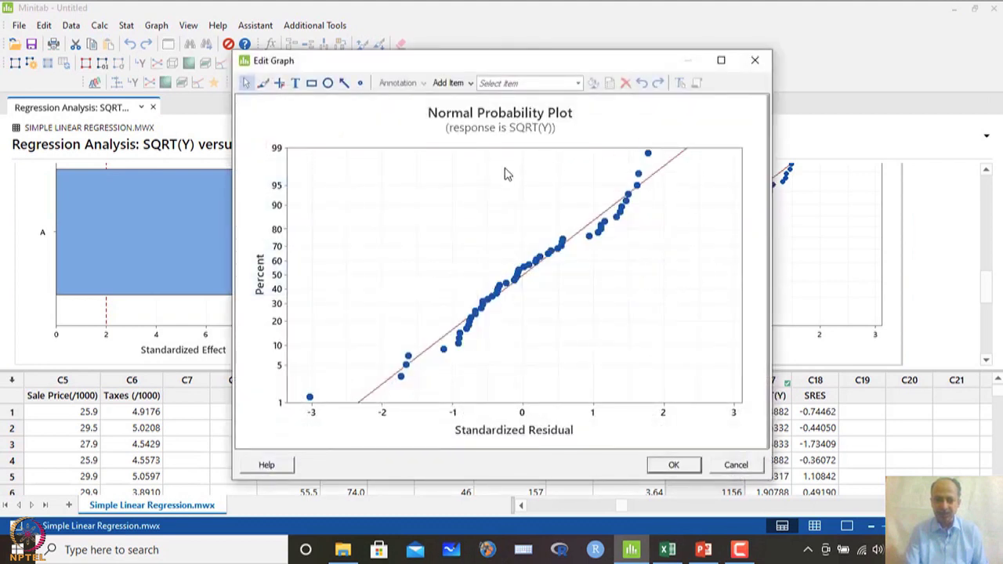
pyautogui.click(755, 60)
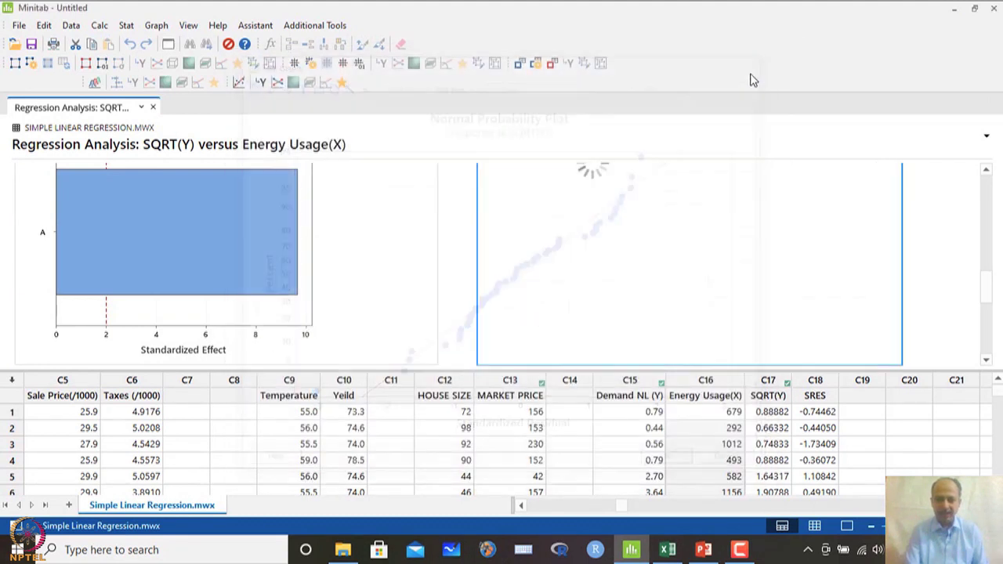
# - Enlarge the Versus Fits plot of the SQRT(Y) regression, check the spread of the standardized residuals, and close it
pyautogui.scroll(-3, 418, 269)
pyautogui.scroll(2, 418, 269)
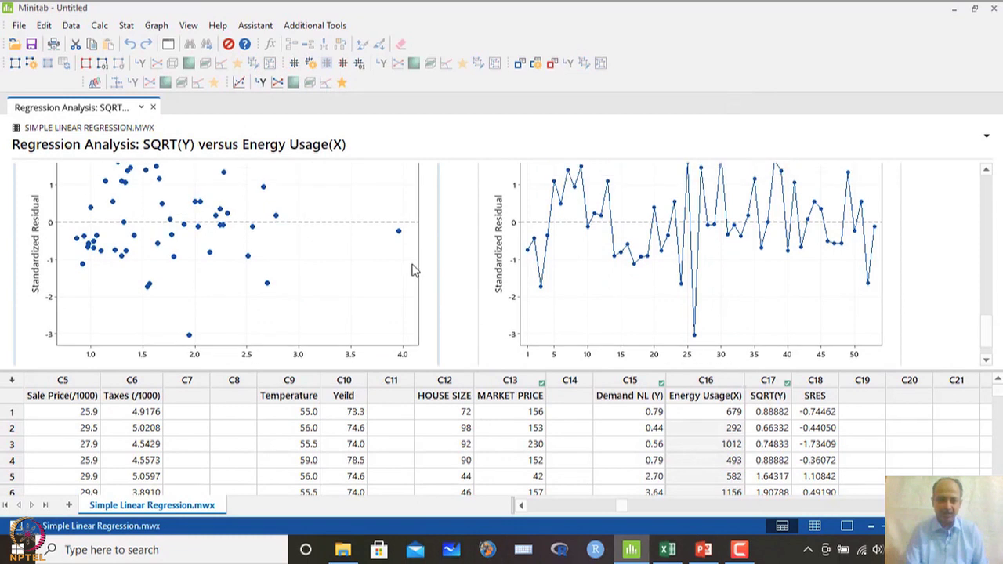
pyautogui.doubleClick(232, 261)
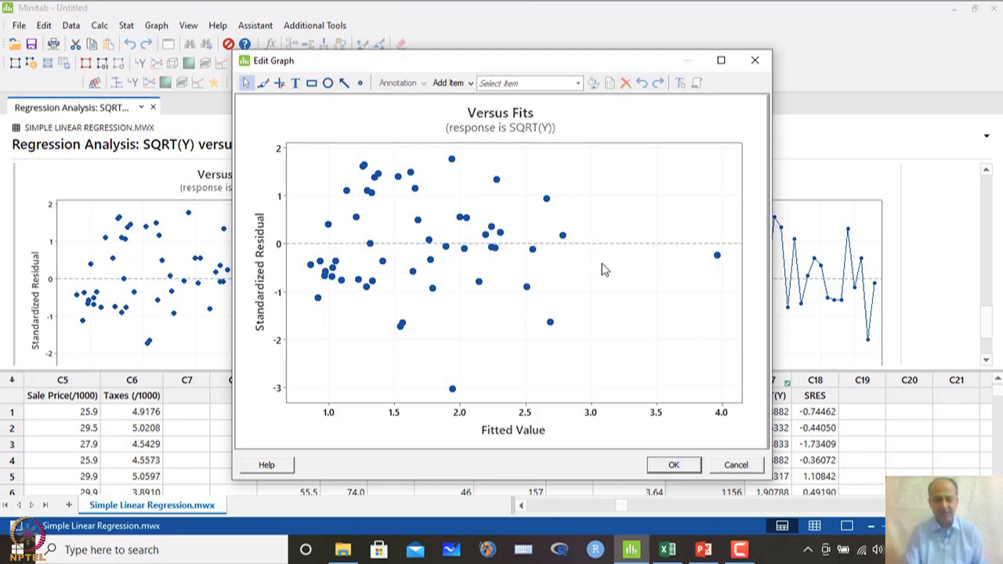
pyautogui.click(755, 60)
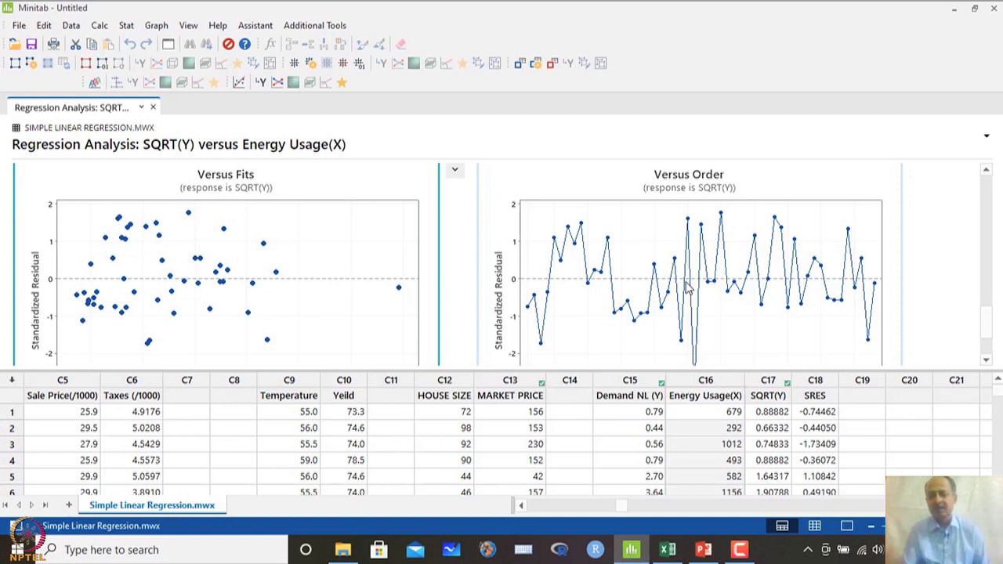
# - Switch to PowerPoint, present the Box-Cox results slide, underline the Breusch-Pagan p-value in ink, and end the show discarding the annotations
pyautogui.click(704, 549)
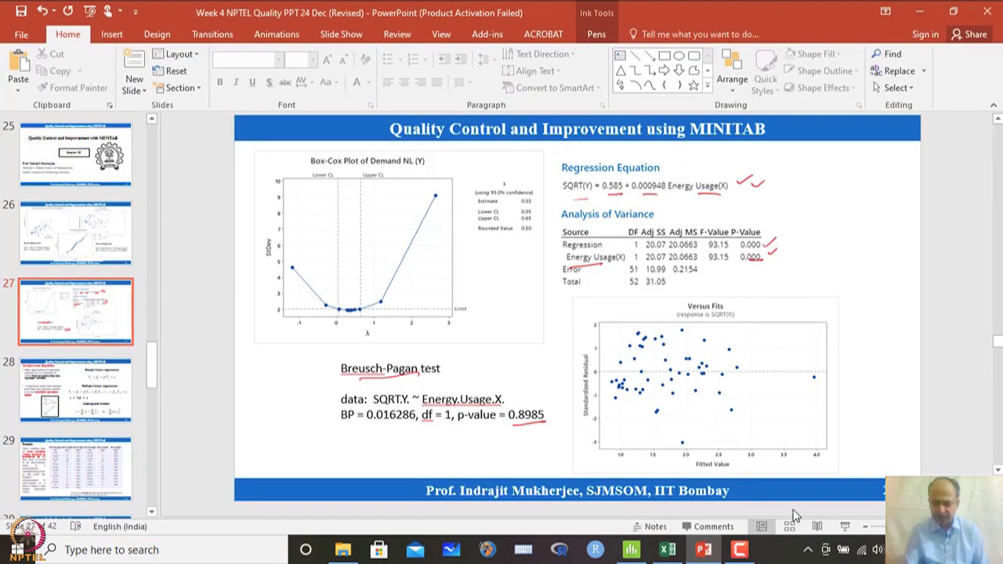
pyautogui.click(845, 528)
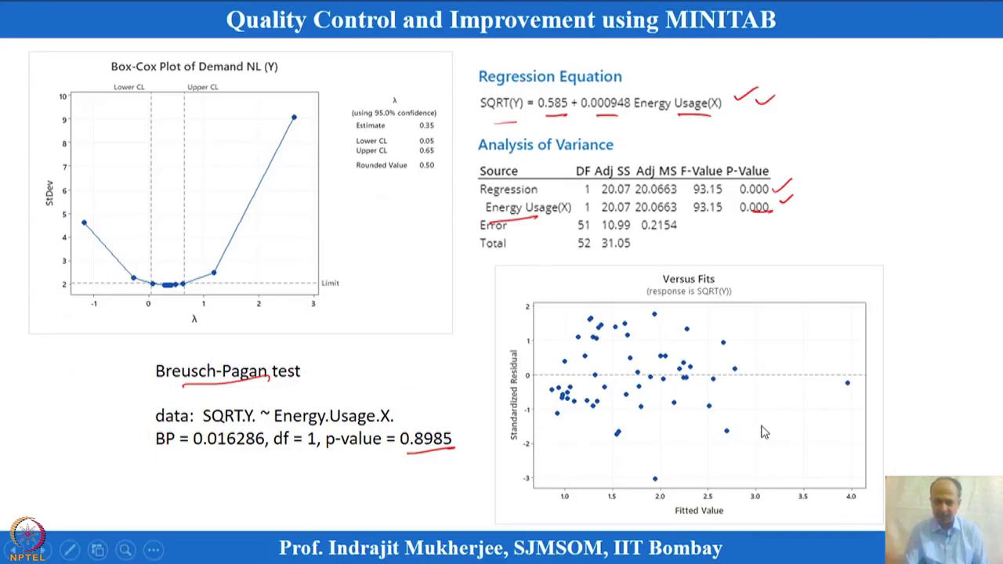
pyautogui.hotkey('ctrl', 'p')
pyautogui.moveTo(409, 454); pyautogui.dragTo(463, 450)
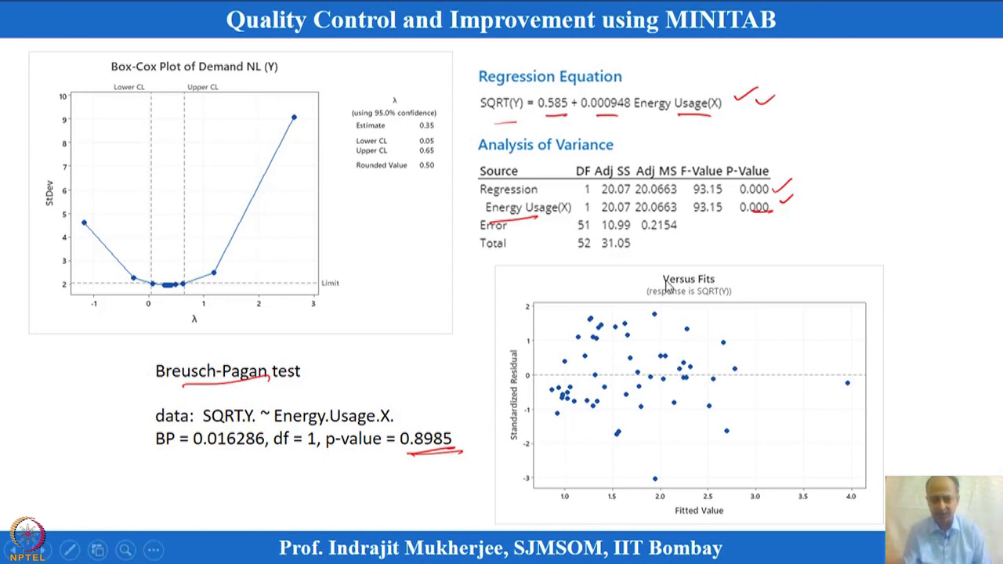
pyautogui.press('Escape')
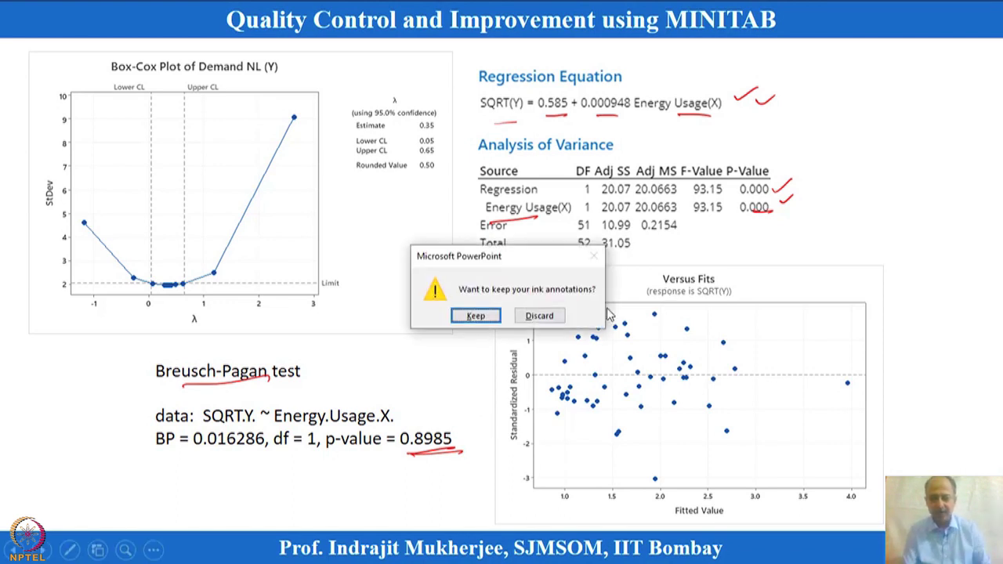
pyautogui.click(540, 316)
# - Switch back to Minitab and close the output of the SQRT(Y) versus Energy Usage(X) regression
pyautogui.click(638, 551)
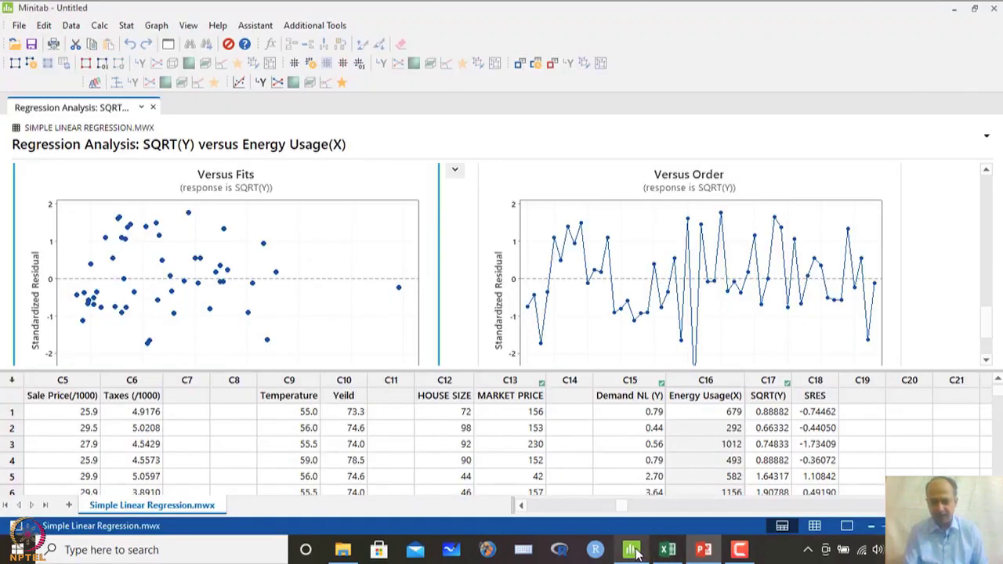
pyautogui.click(153, 108)
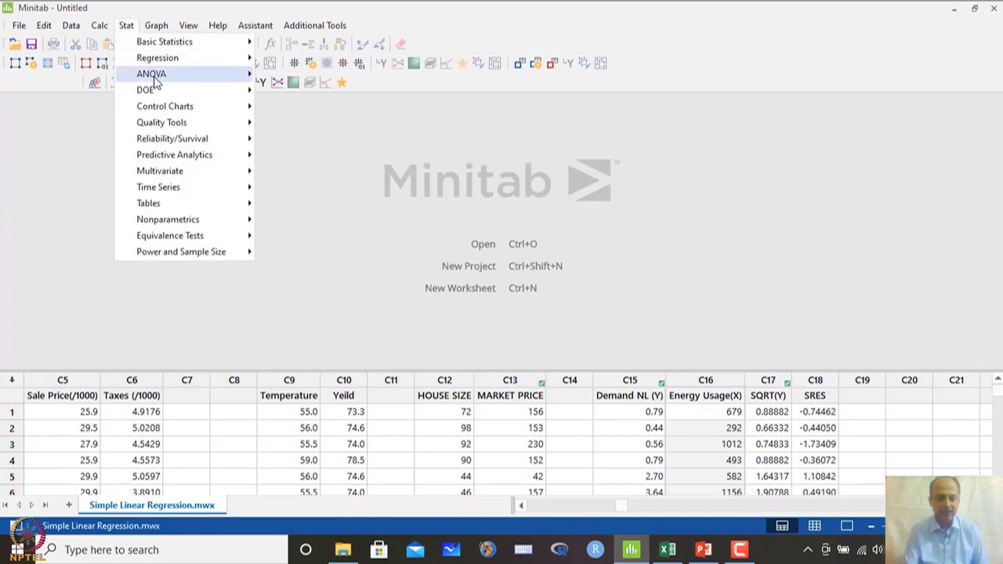
# - Run the regression of SQRT(Y) on Energy Usage(X) with the Box-Cox transformation option set to λ = 0.5 (square root)
pyautogui.moveTo(157, 58)
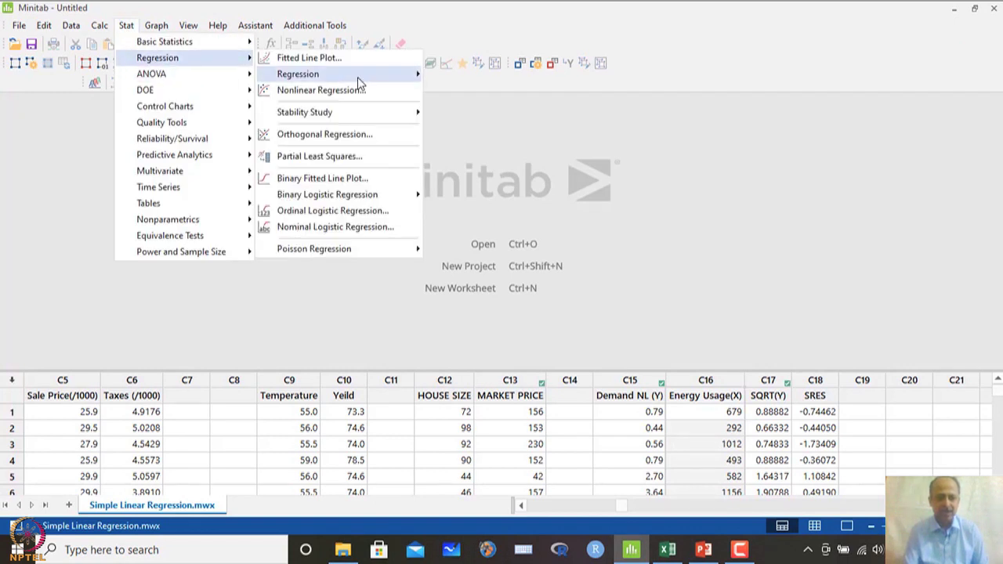
pyautogui.moveTo(361, 73)
pyautogui.click(478, 73)
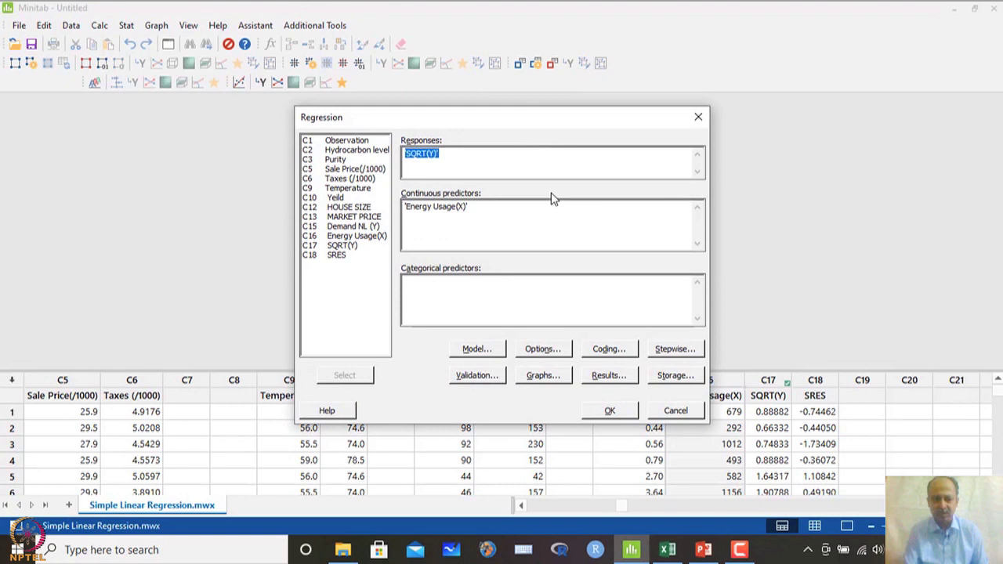
pyautogui.click(542, 349)
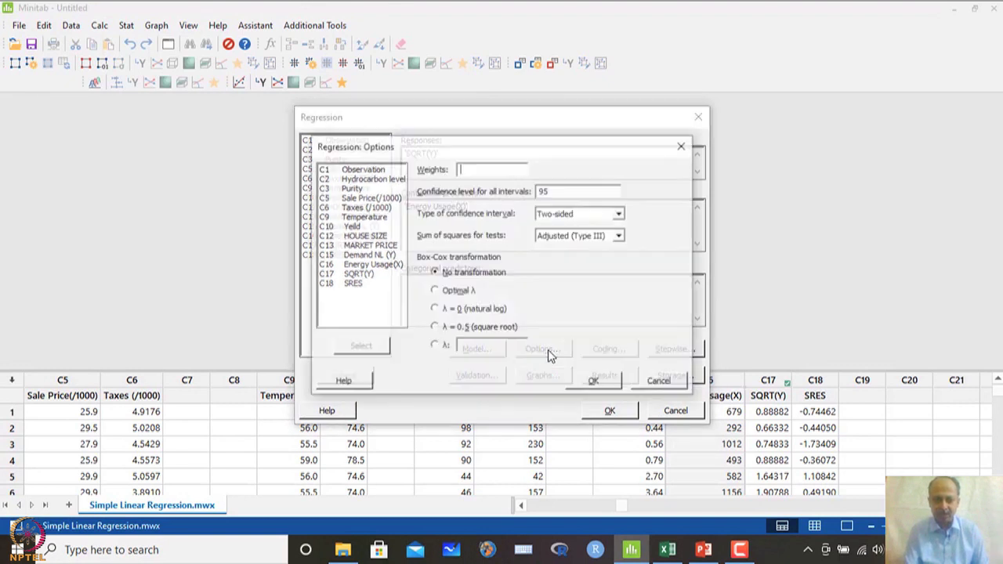
pyautogui.click(434, 329)
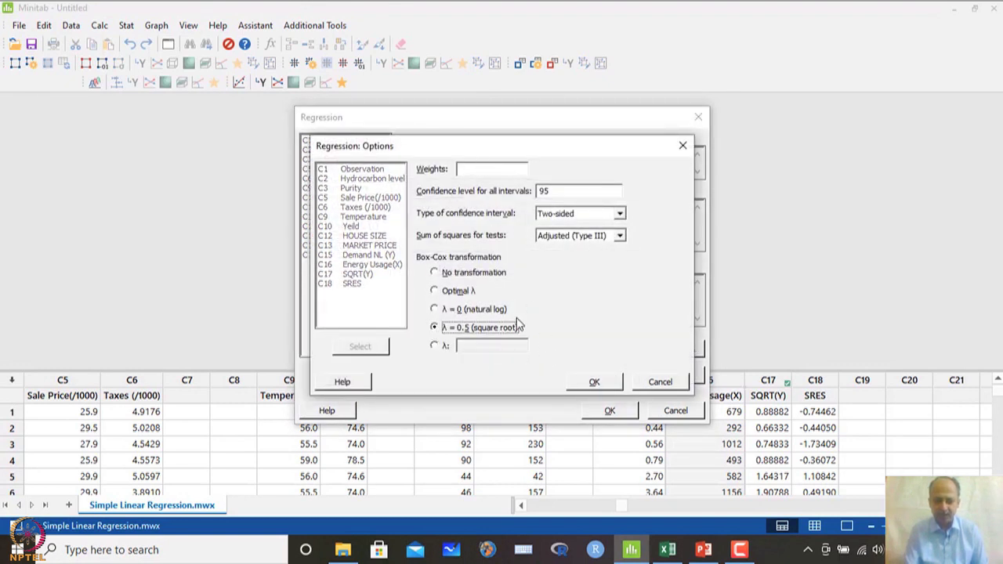
pyautogui.click(594, 383)
pyautogui.click(618, 415)
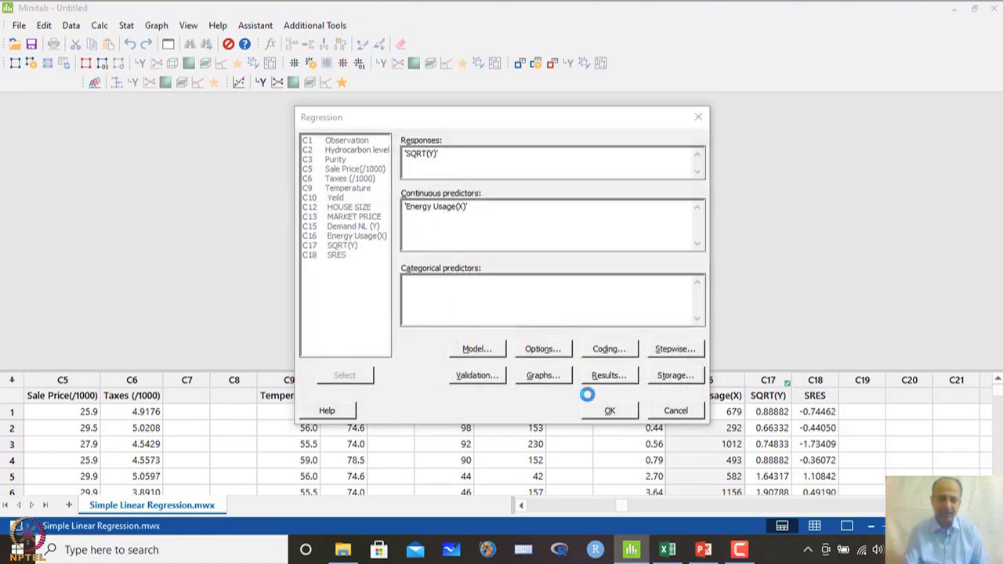
# - Review the method, equation, coefficients, model summary and analysis of variance in the Box-Cox regression output
pyautogui.scroll(-2, 280, 215)
pyautogui.scroll(2, 267, 213)
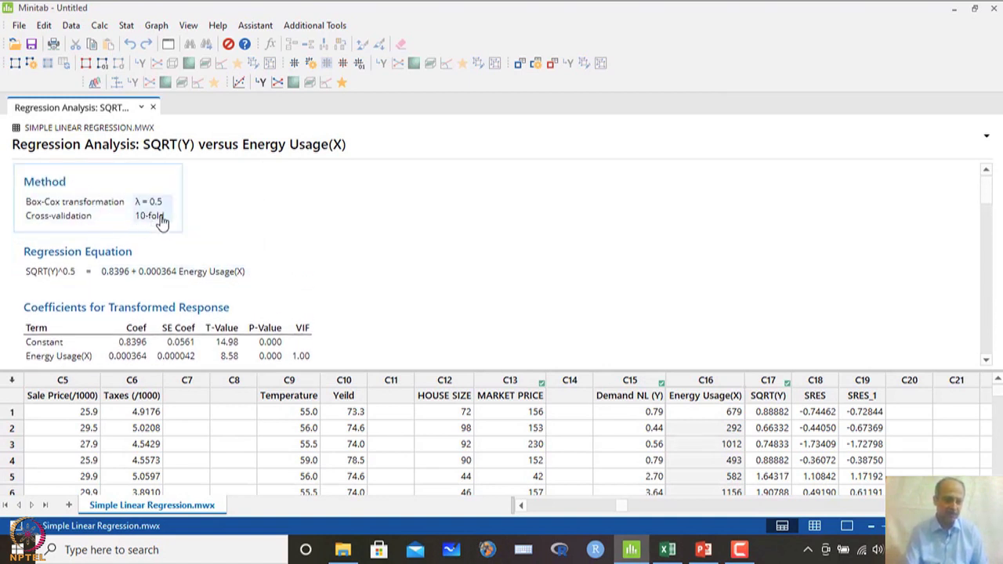
pyautogui.scroll(-2, 318, 252)
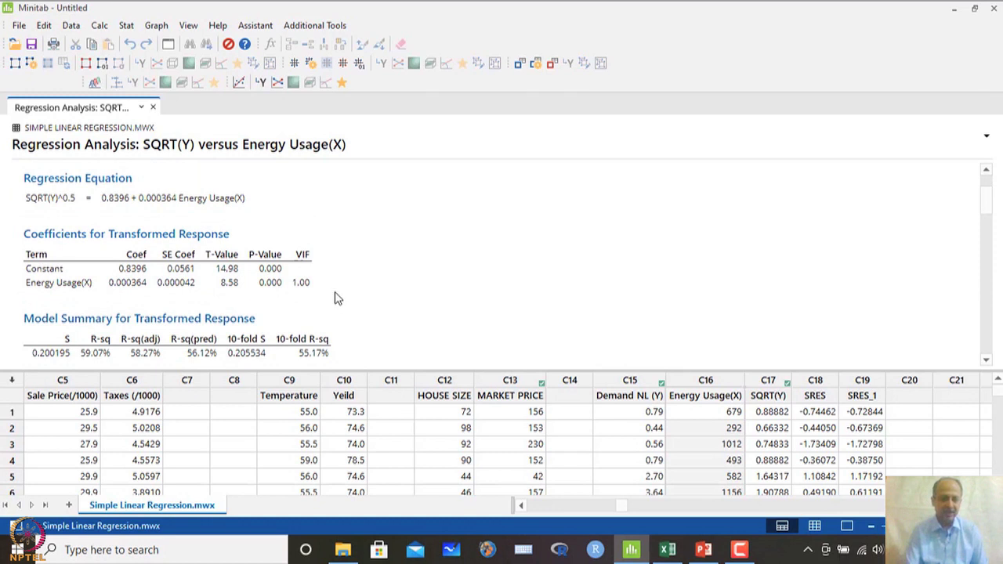
pyautogui.scroll(-2, 337, 296)
pyautogui.scroll(-2, 274, 241)
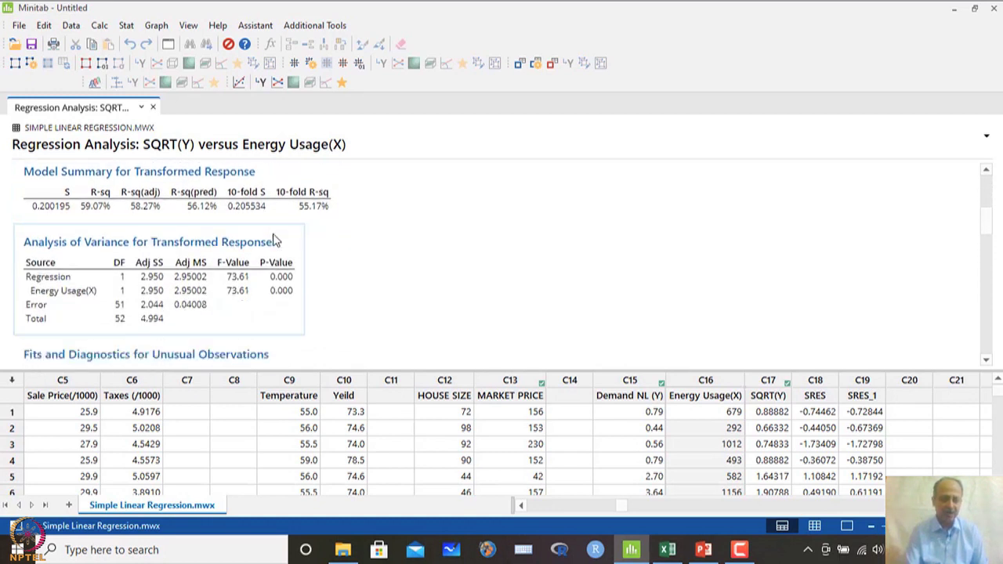
pyautogui.scroll(5, 275, 241)
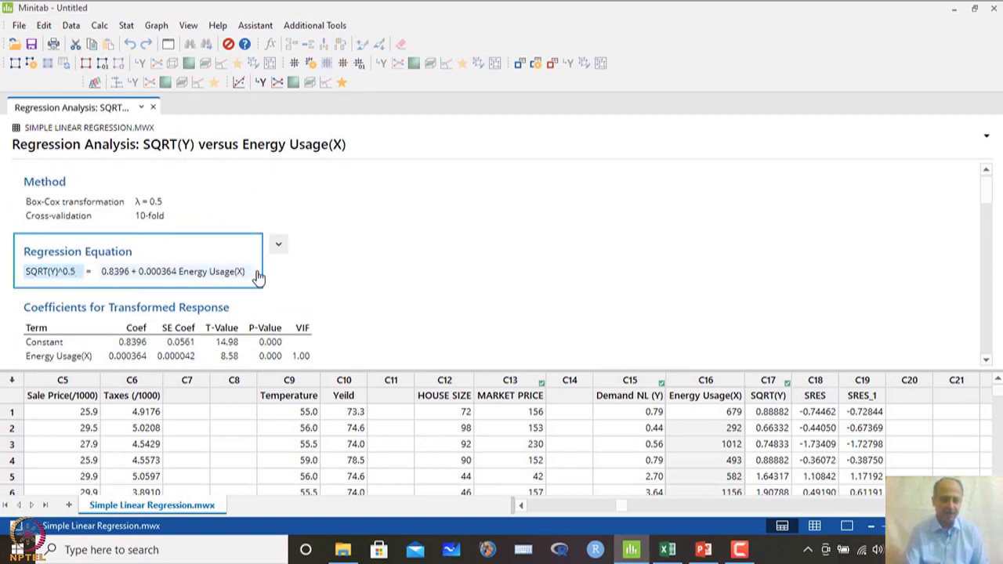
# - Copy the Regression Equation as a picture, switch to Excel and paste it enlarged beside the Purity data in Sheet1
pyautogui.click(278, 244)
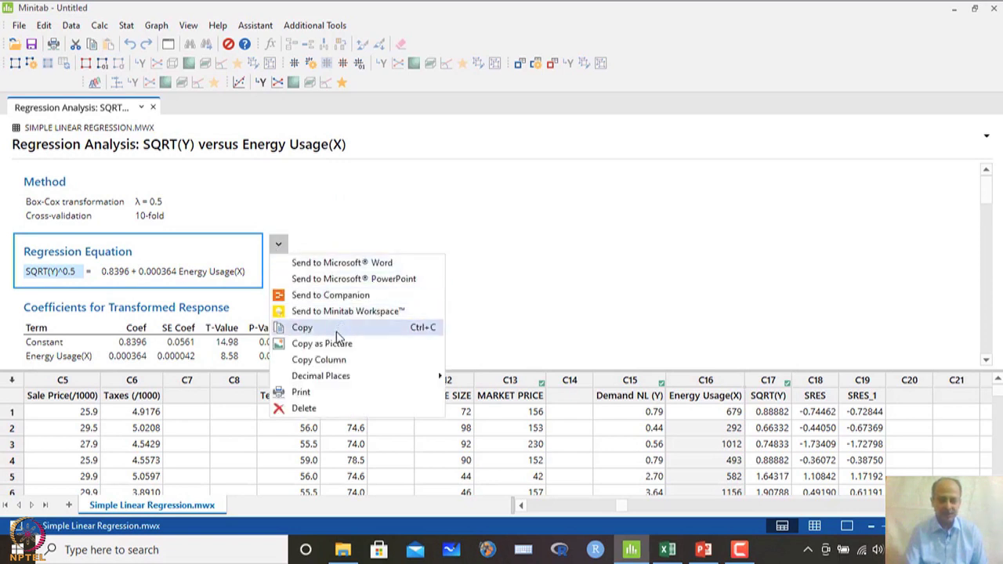
pyautogui.click(339, 345)
pyautogui.click(667, 549)
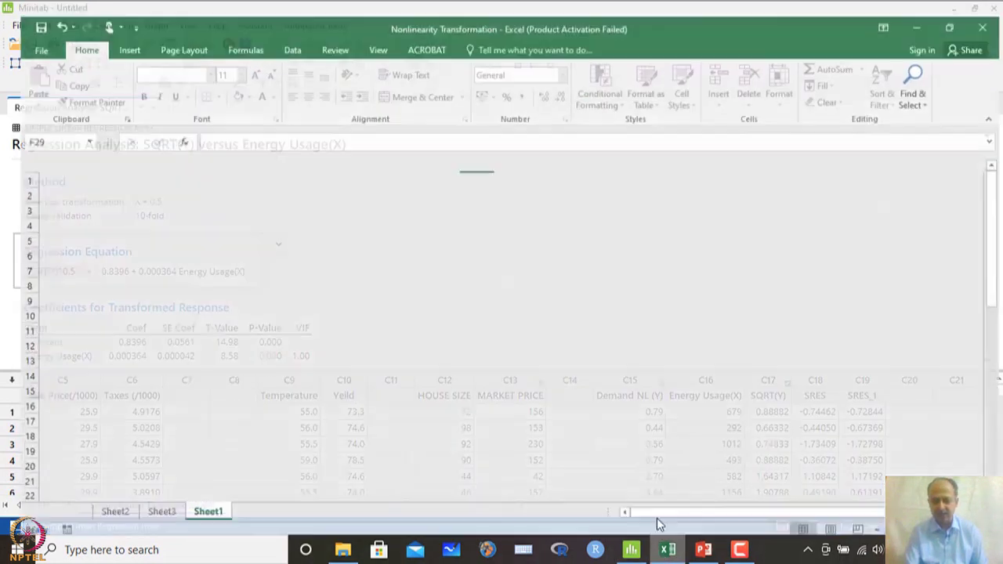
pyautogui.click(597, 210)
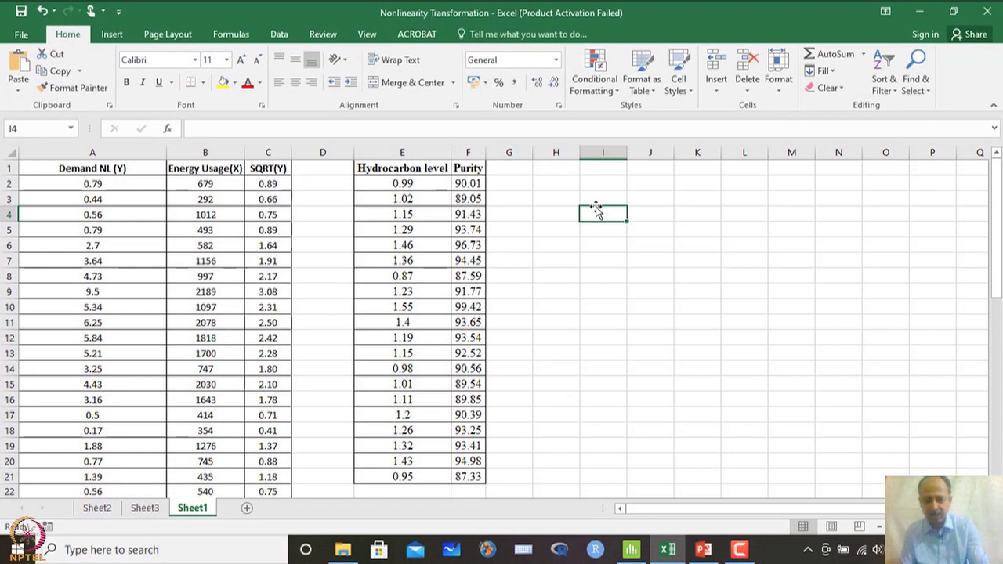
pyautogui.hotkey('ctrl', 'v')
pyautogui.moveTo(808, 262); pyautogui.dragTo(904, 311)
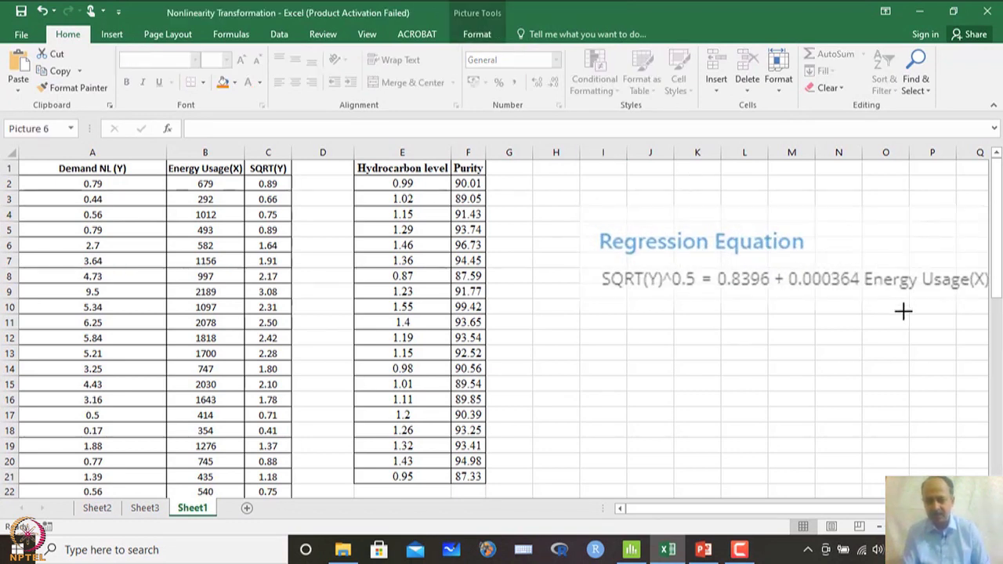
pyautogui.moveTo(764, 287); pyautogui.dragTo(695, 294)
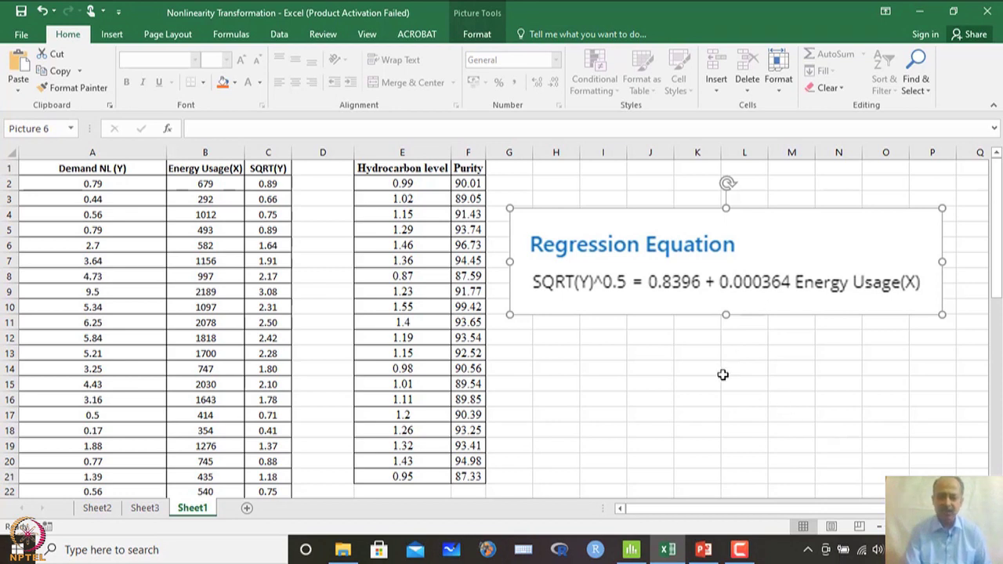
# - Switch to PowerPoint, present slide 27 with the Box-Cox plot and SQRT(Y) regression results, and end the show
pyautogui.moveTo(705, 555)
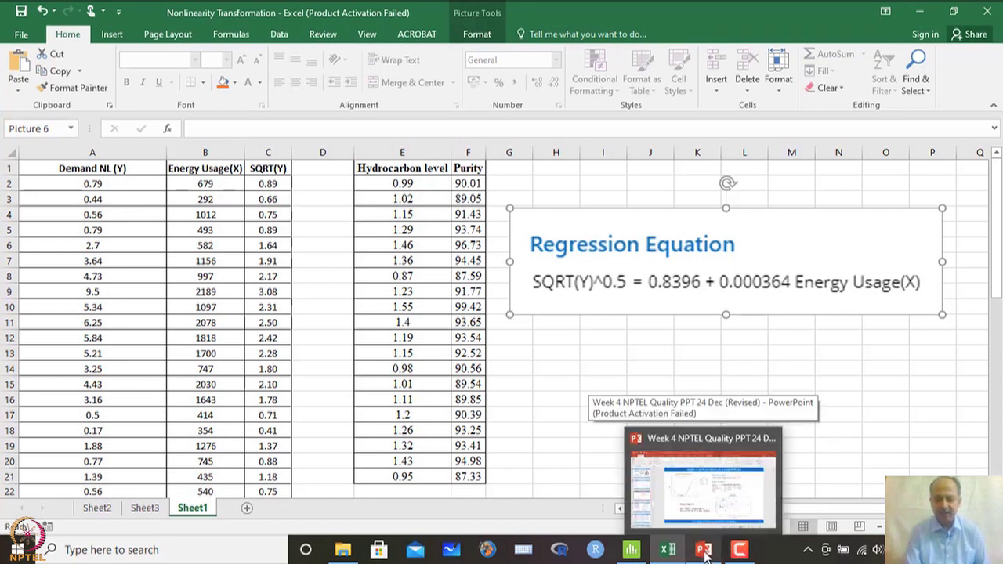
pyautogui.click(706, 555)
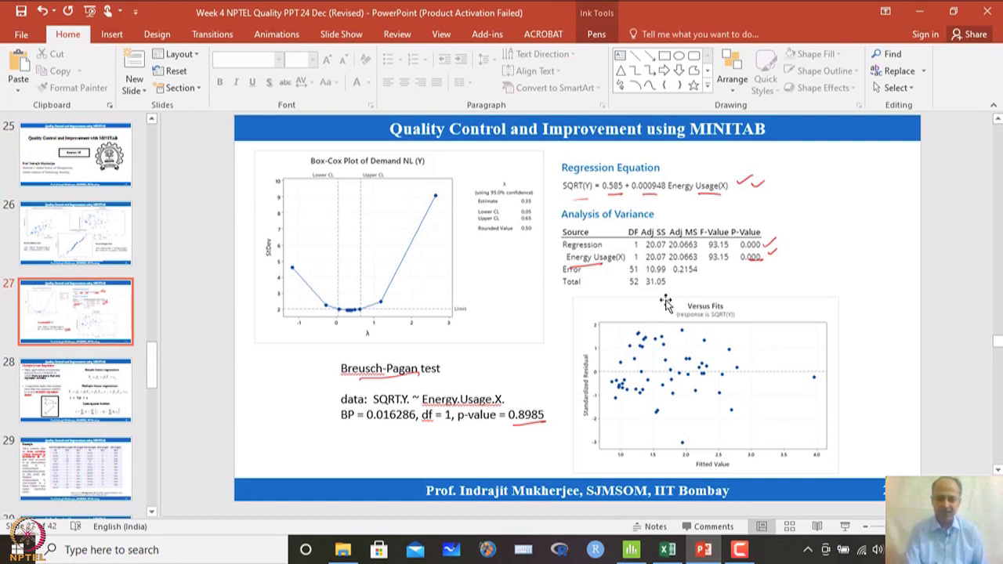
pyautogui.click(845, 526)
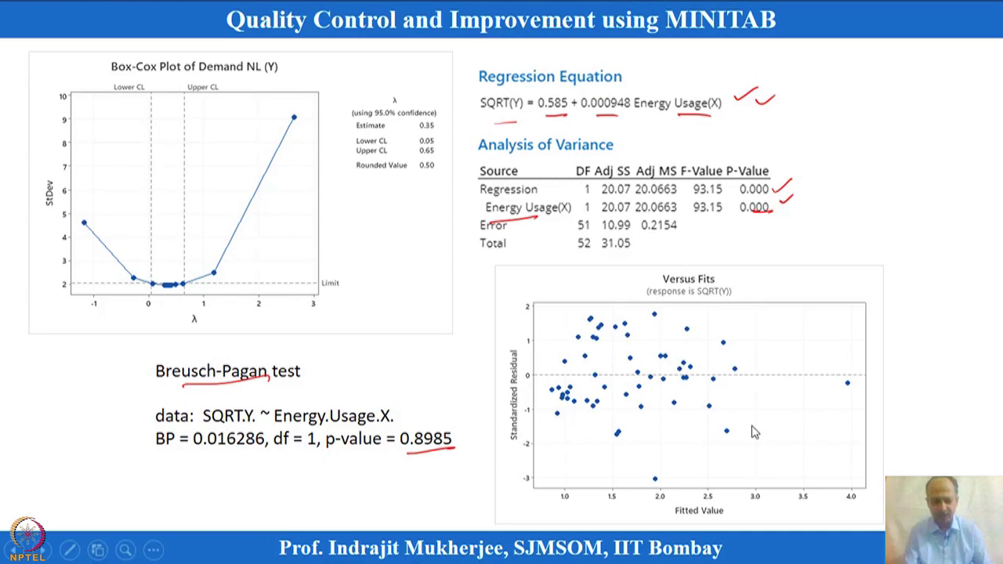
pyautogui.press('Escape')
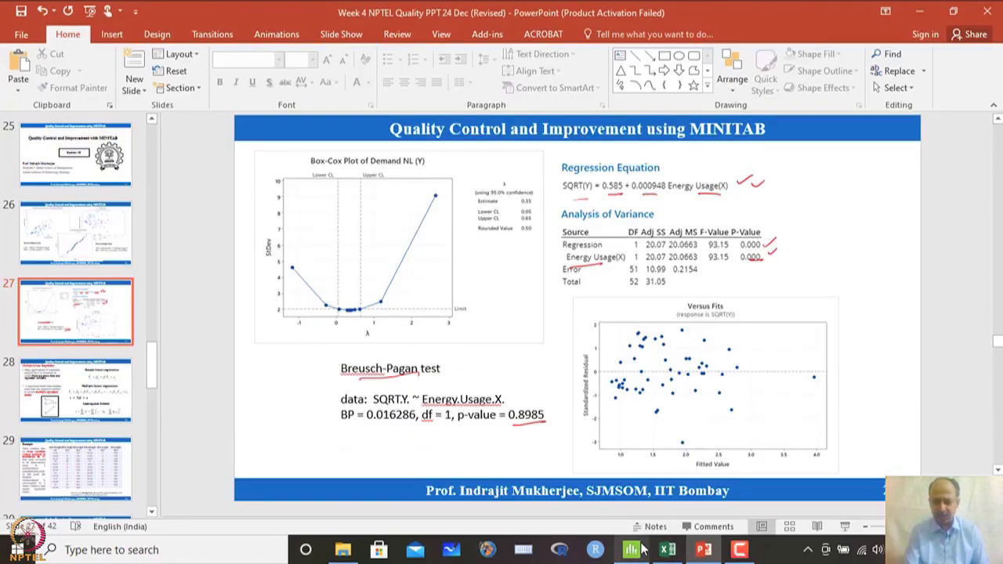
# - Switch back to Minitab and start a prediction from the fitted SQRT(Y) model with an individual Energy Usage(X) value of 700
pyautogui.click(631, 550)
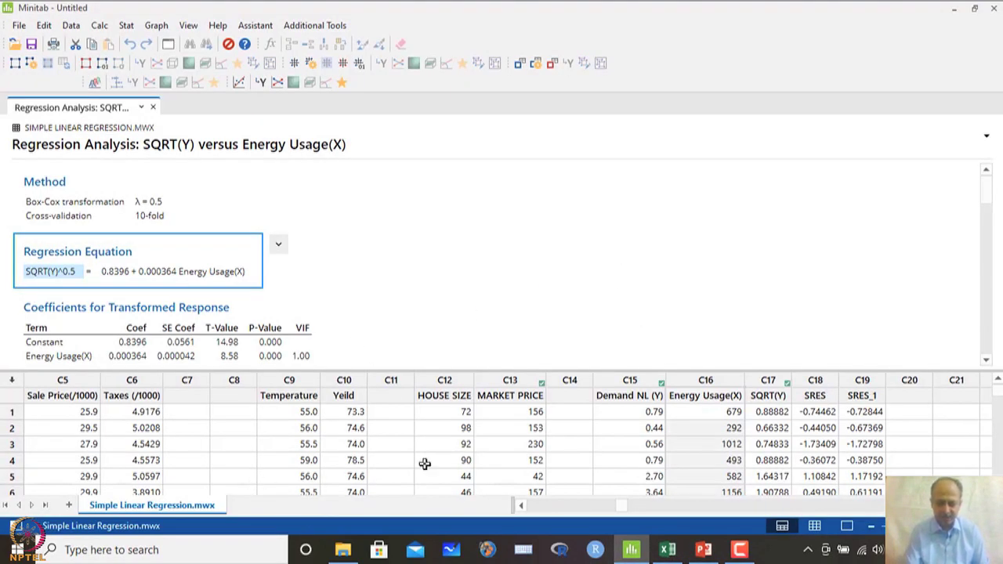
pyautogui.click(717, 426)
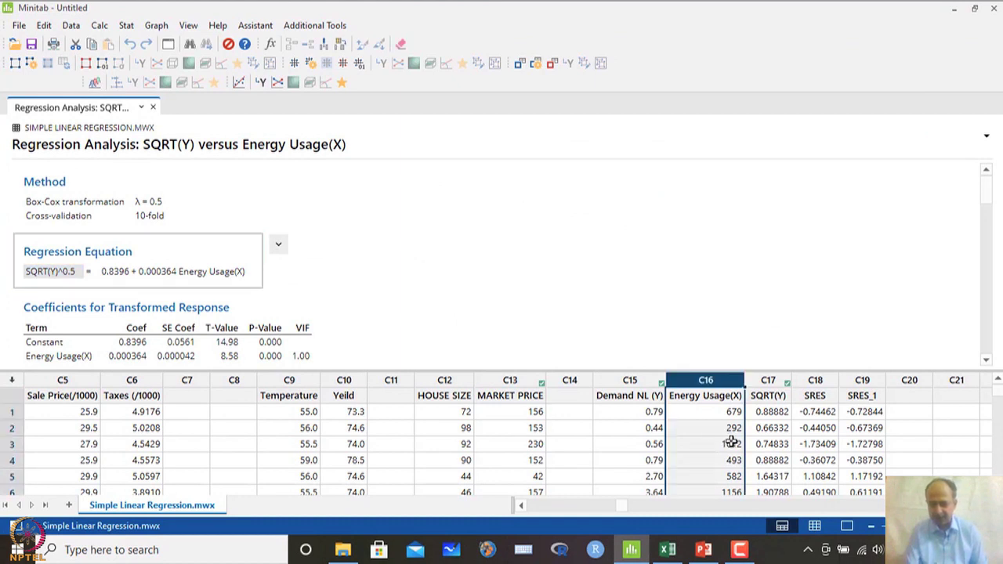
pyautogui.click(727, 412)
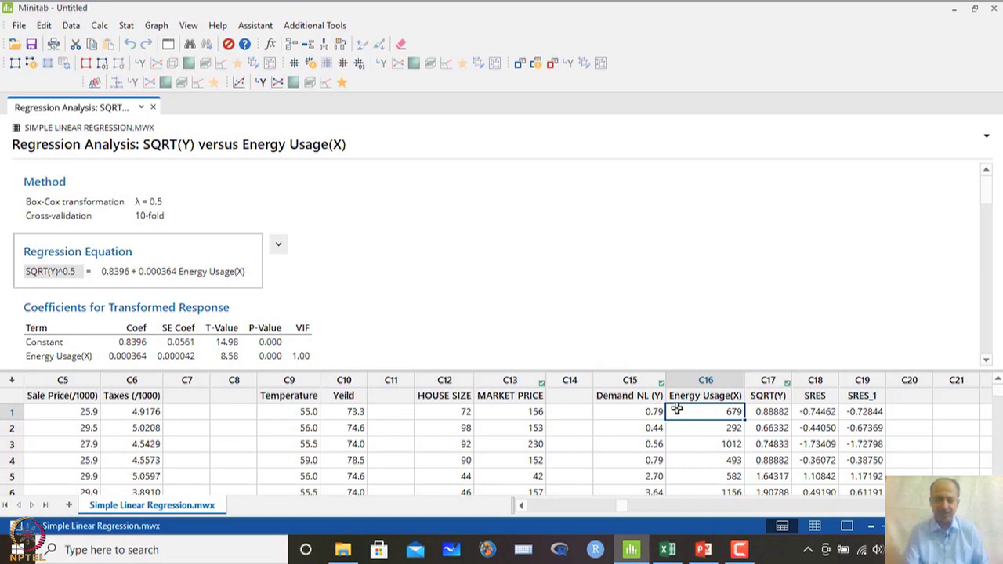
pyautogui.click(126, 26)
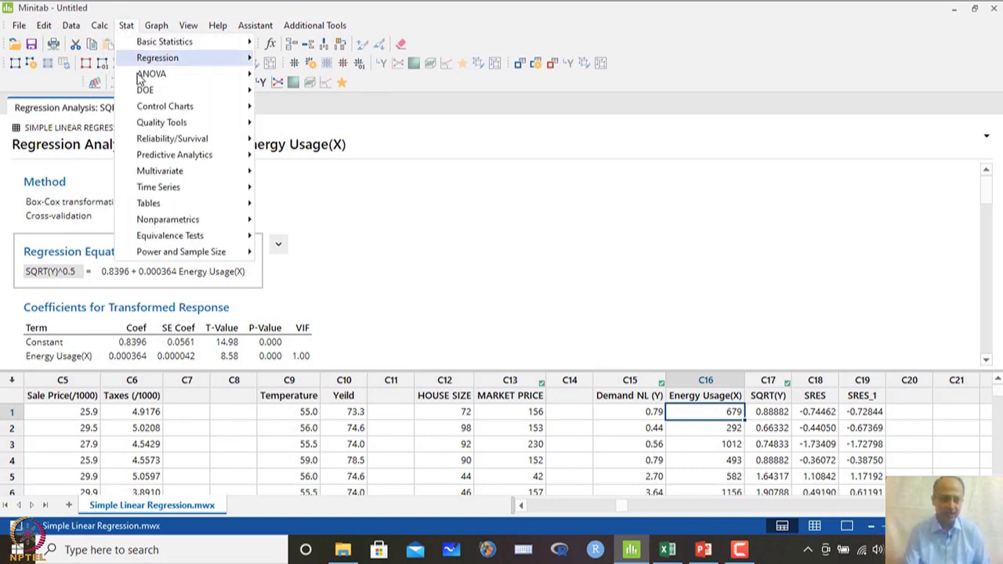
pyautogui.moveTo(156, 79)
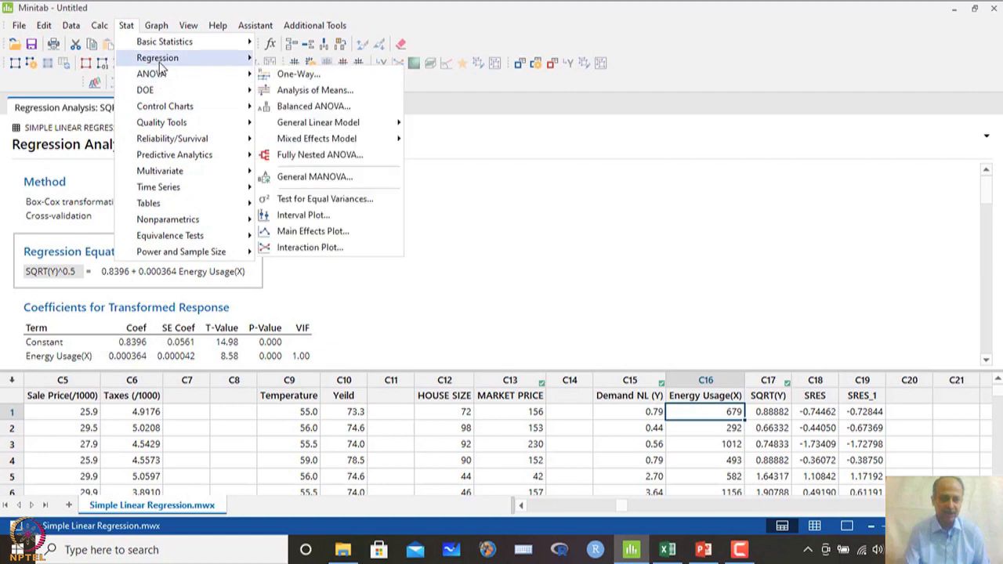
pyautogui.moveTo(158, 58)
pyautogui.moveTo(370, 81)
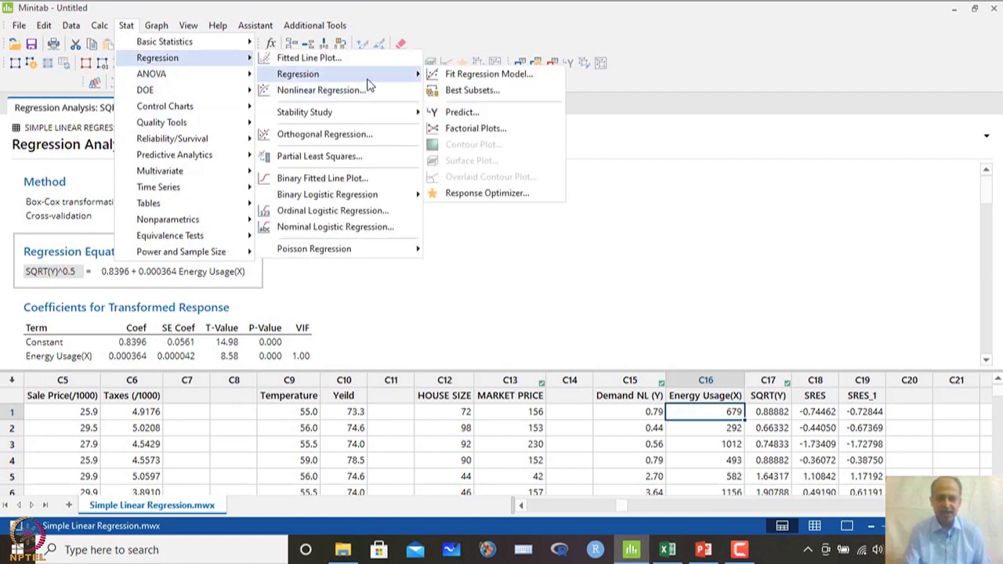
pyautogui.click(454, 112)
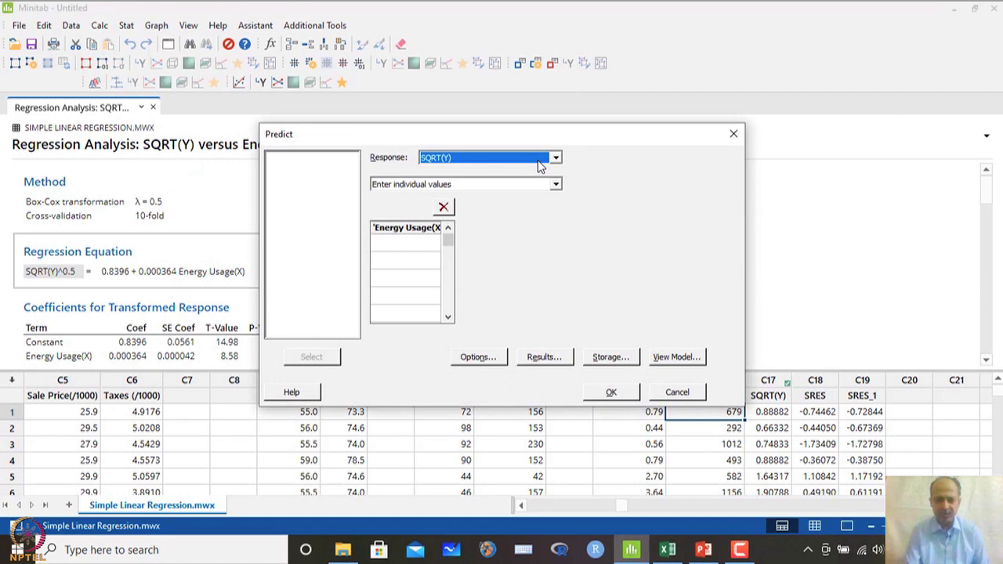
pyautogui.click(423, 245)
pyautogui.write('700')
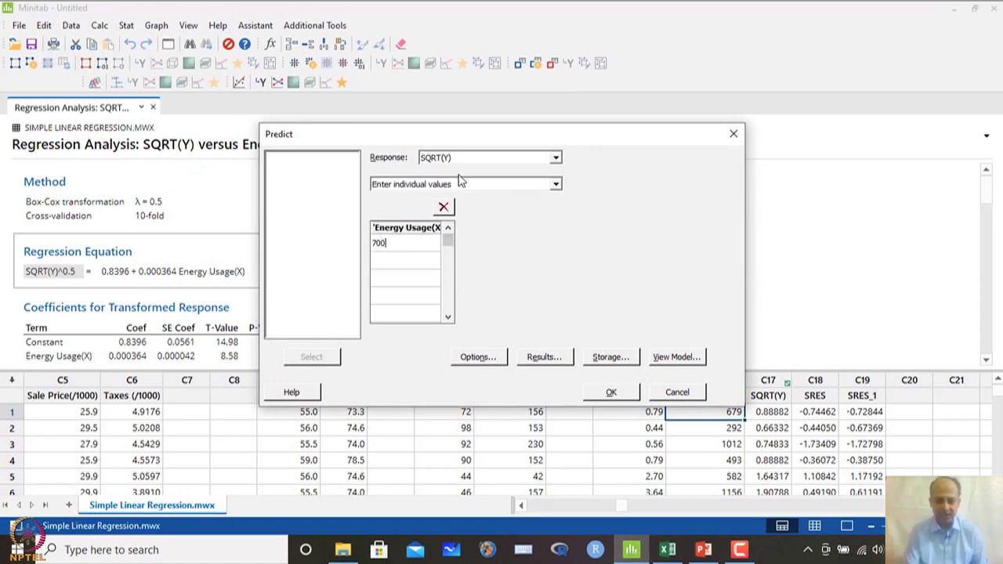
# - Keep SQRT(Y) as the response, check the prediction options, results and storage settings, and run the prediction
pyautogui.click(507, 161)
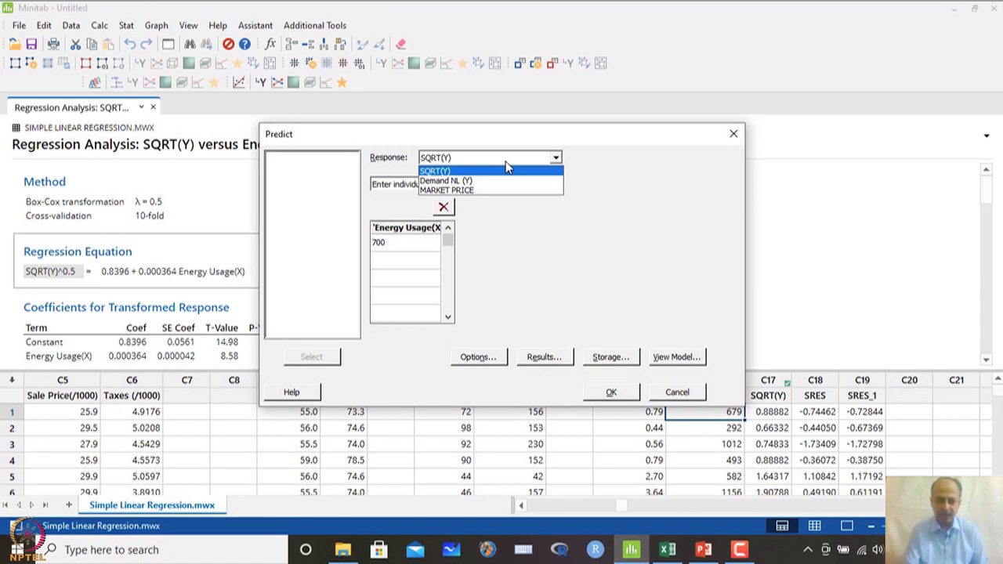
pyautogui.click(506, 170)
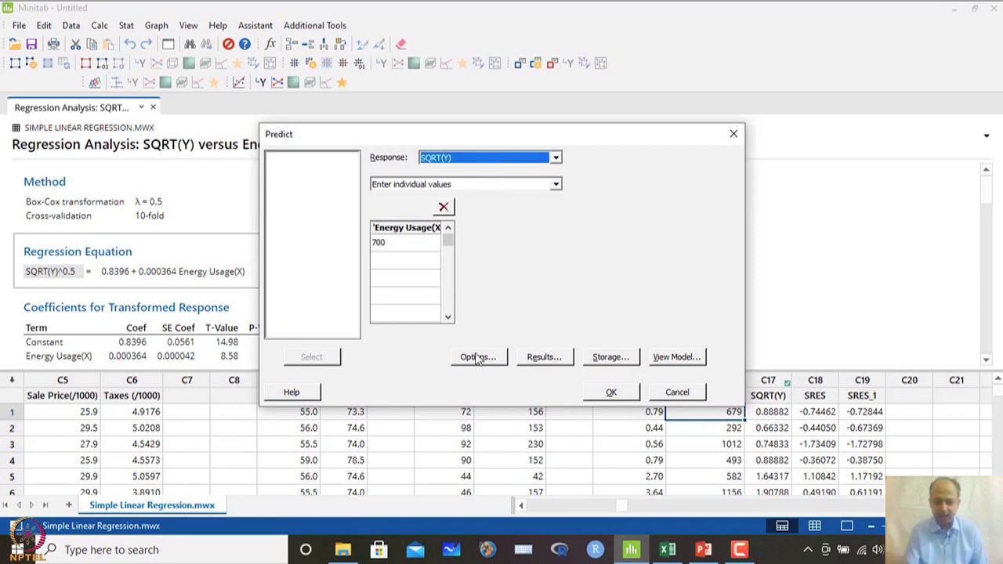
pyautogui.click(475, 357)
pyautogui.click(514, 304)
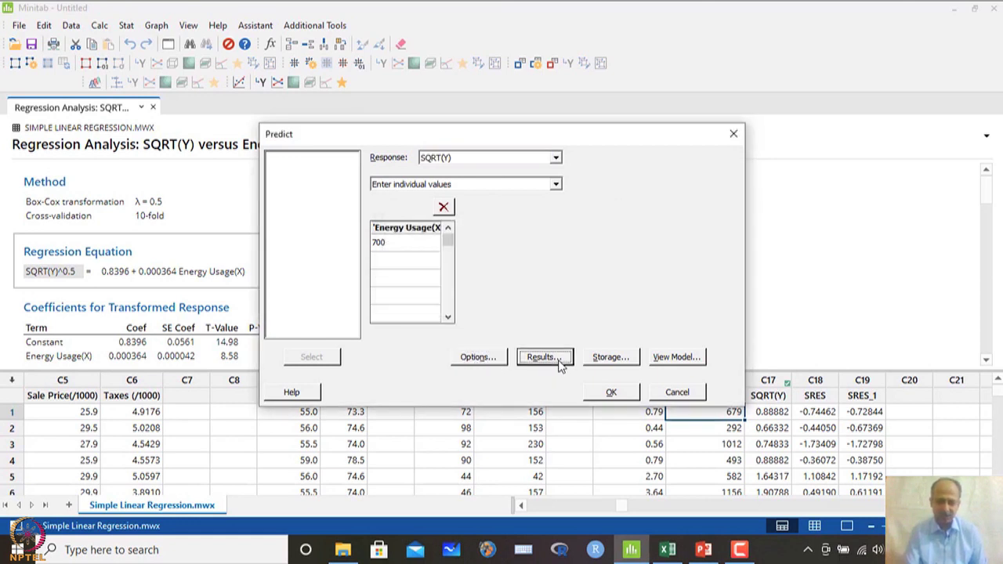
pyautogui.click(544, 357)
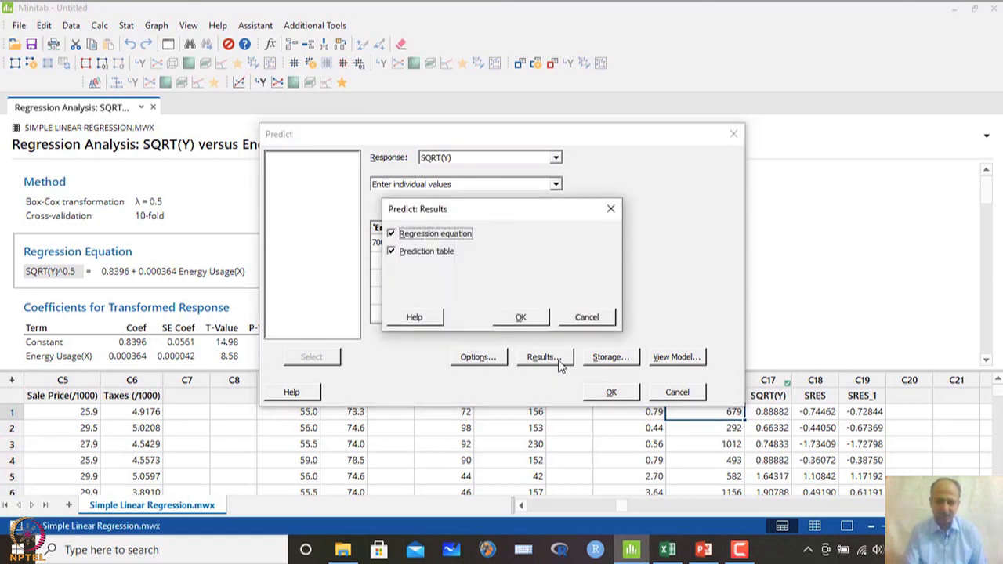
pyautogui.click(521, 317)
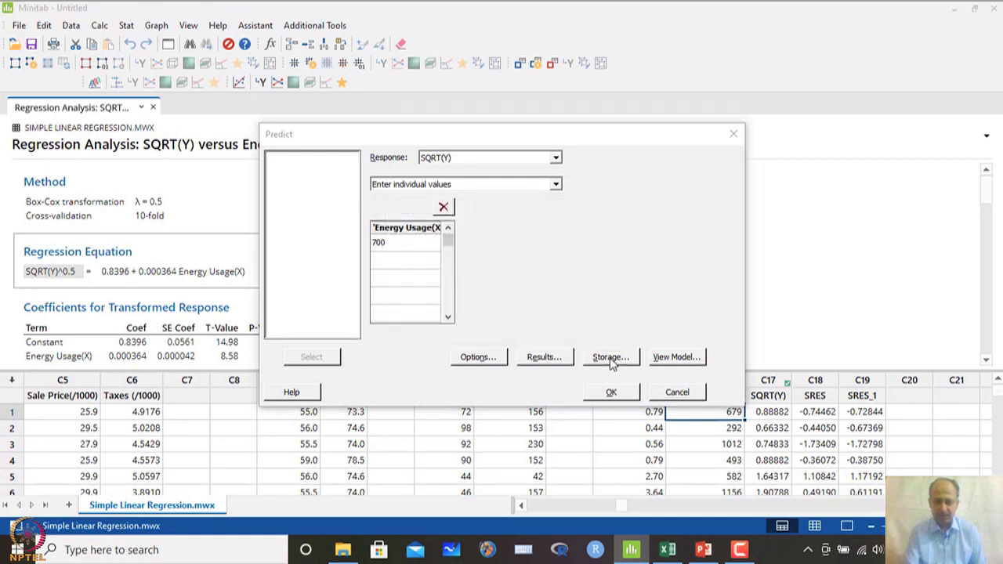
pyautogui.click(612, 359)
pyautogui.click(586, 317)
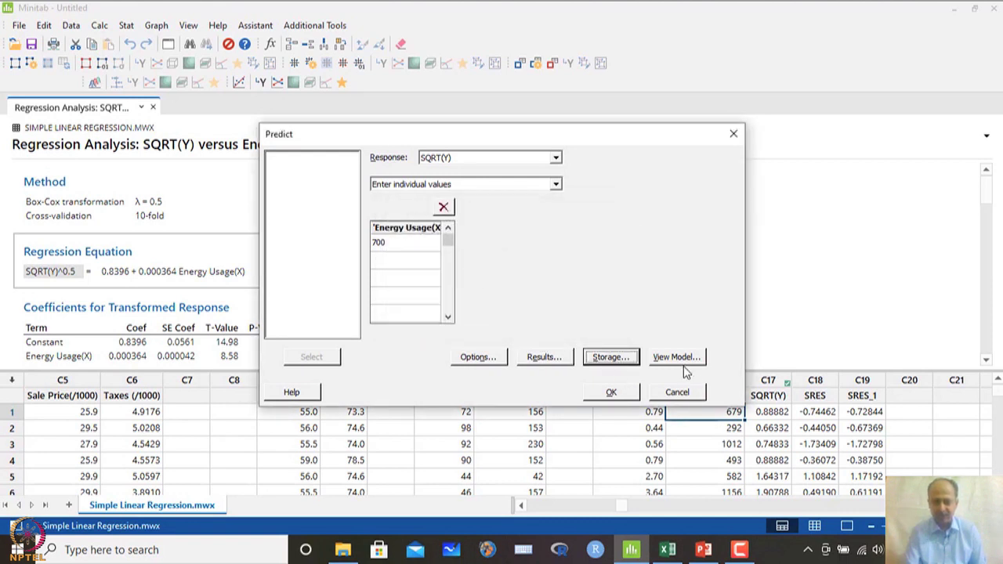
pyautogui.click(610, 392)
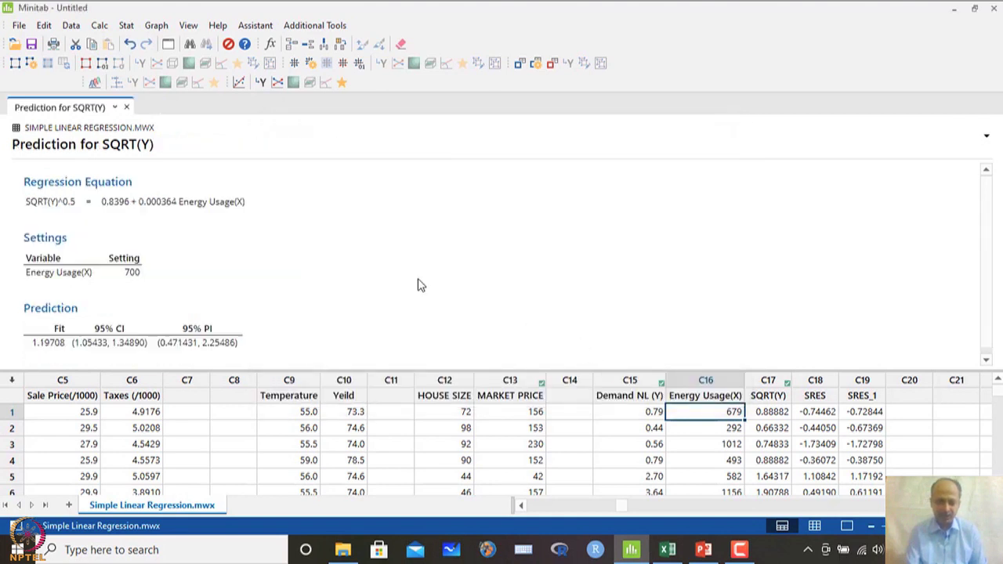
# - Copy the Prediction table as a picture, switch to Excel and paste it enlarged over the lower part of the Regression Equation picture
pyautogui.click(135, 334)
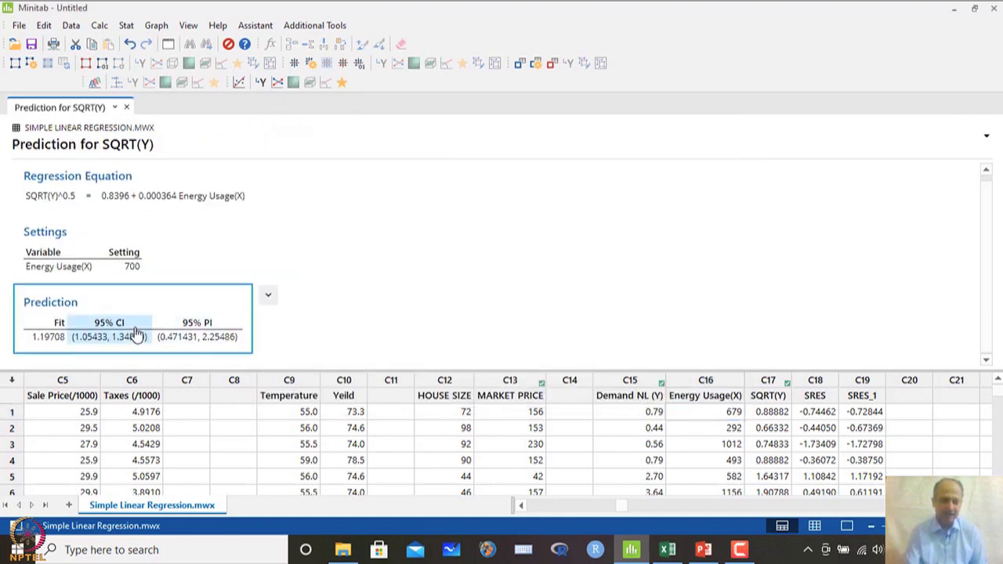
pyautogui.click(268, 295)
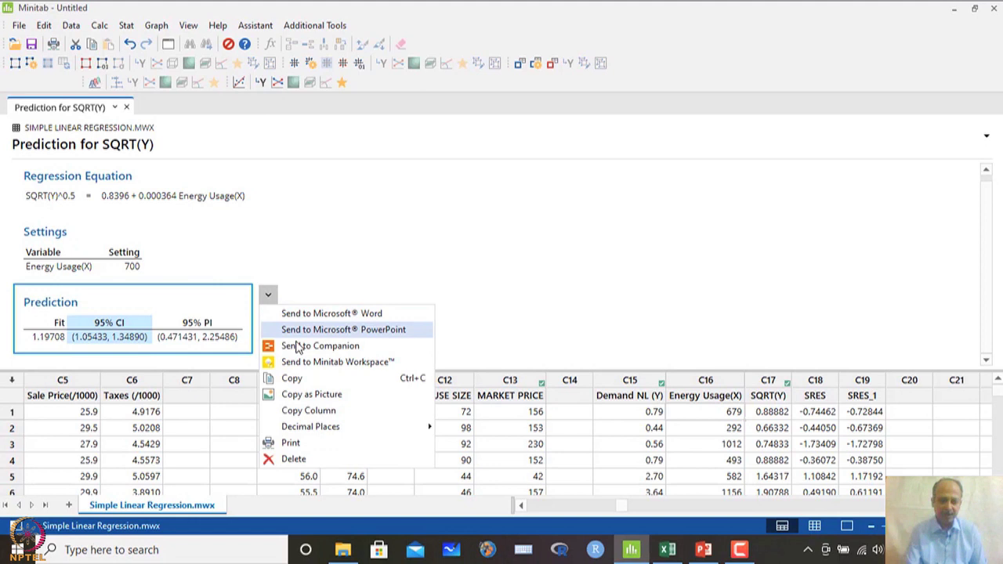
pyautogui.click(299, 396)
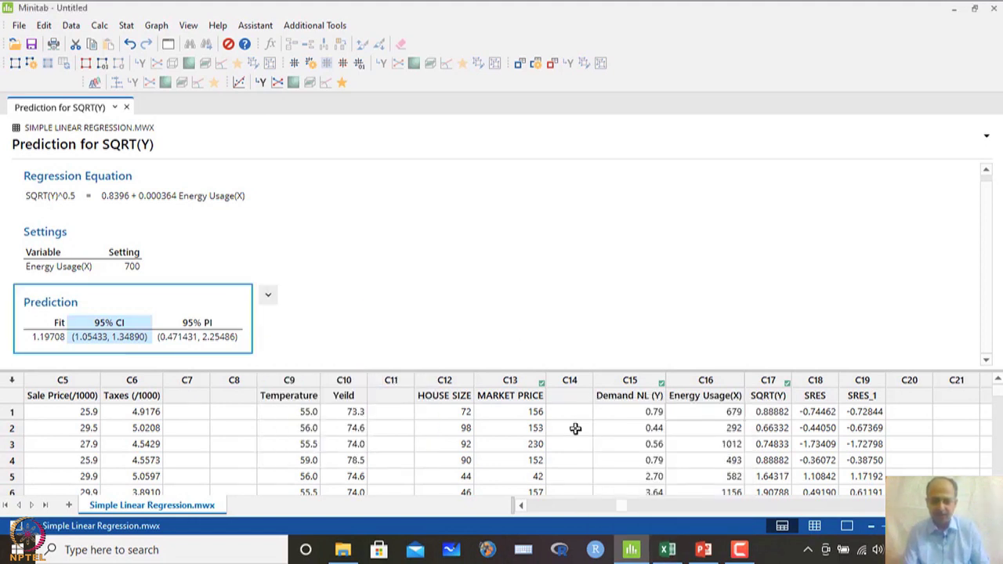
pyautogui.click(667, 549)
pyautogui.click(573, 349)
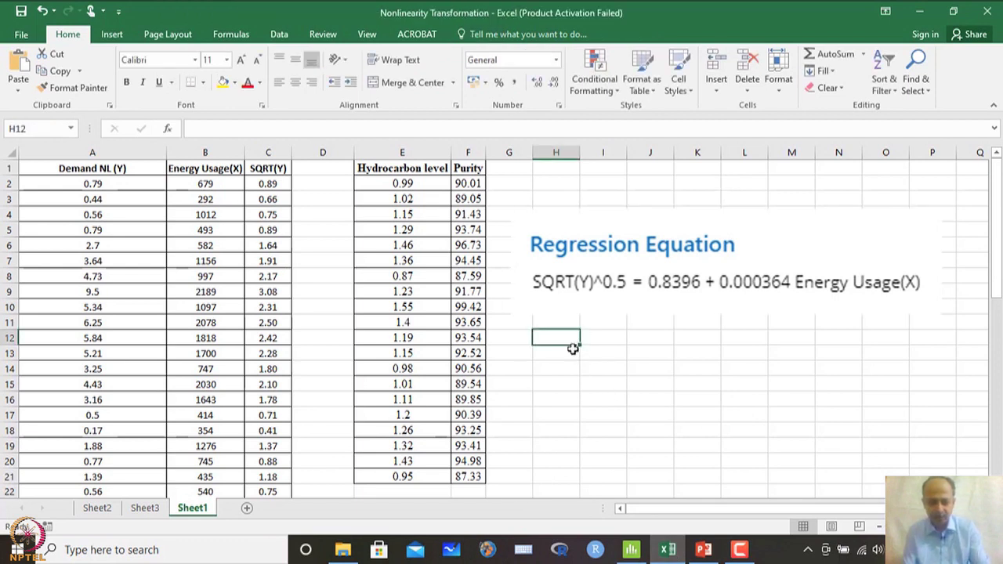
pyautogui.hotkey('ctrl', 'v')
pyautogui.moveTo(749, 401); pyautogui.dragTo(921, 450)
pyautogui.moveTo(716, 415); pyautogui.dragTo(721, 378)
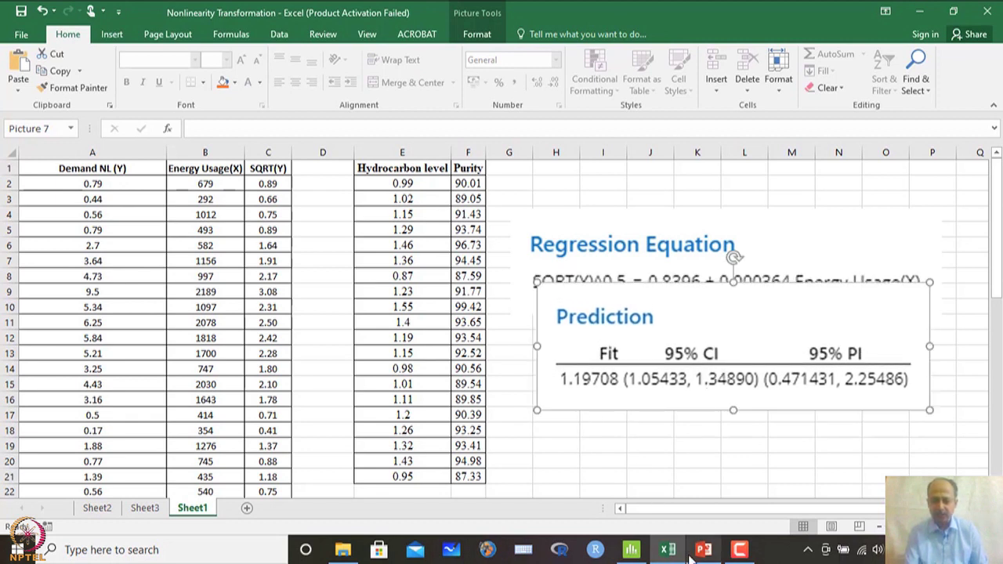
pyautogui.moveTo(670, 555)
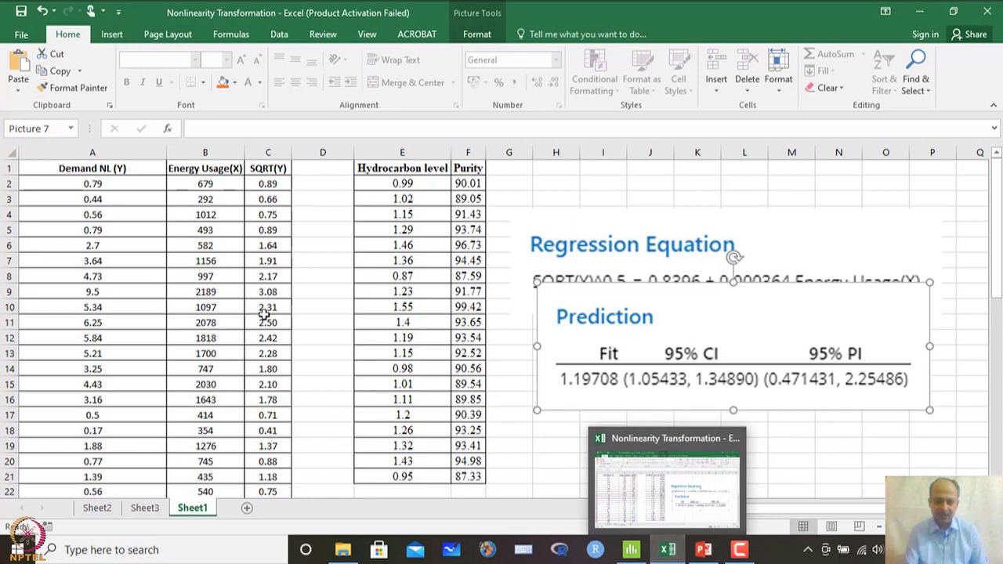
pyautogui.click(271, 247)
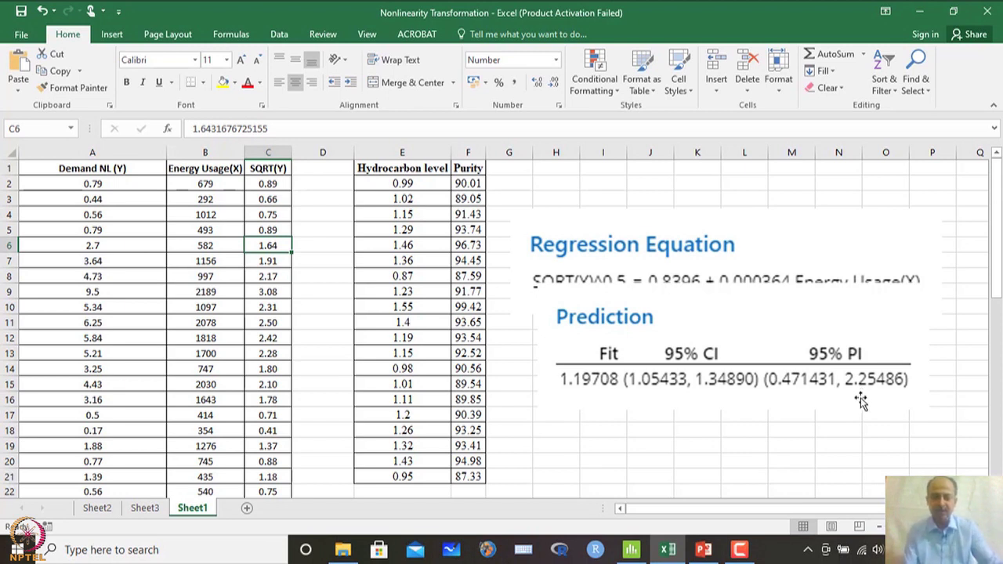
# - Switch to Minitab and clear the stored residual columns SRES and SRES_1 (C18 and C19) from the Simple Linear Regression worksheet
pyautogui.click(632, 550)
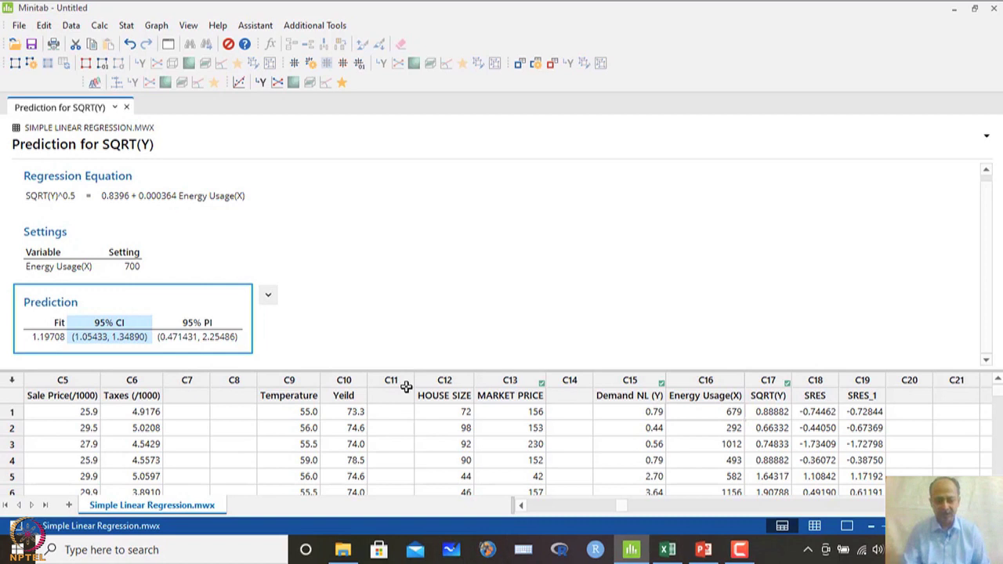
pyautogui.click(145, 278)
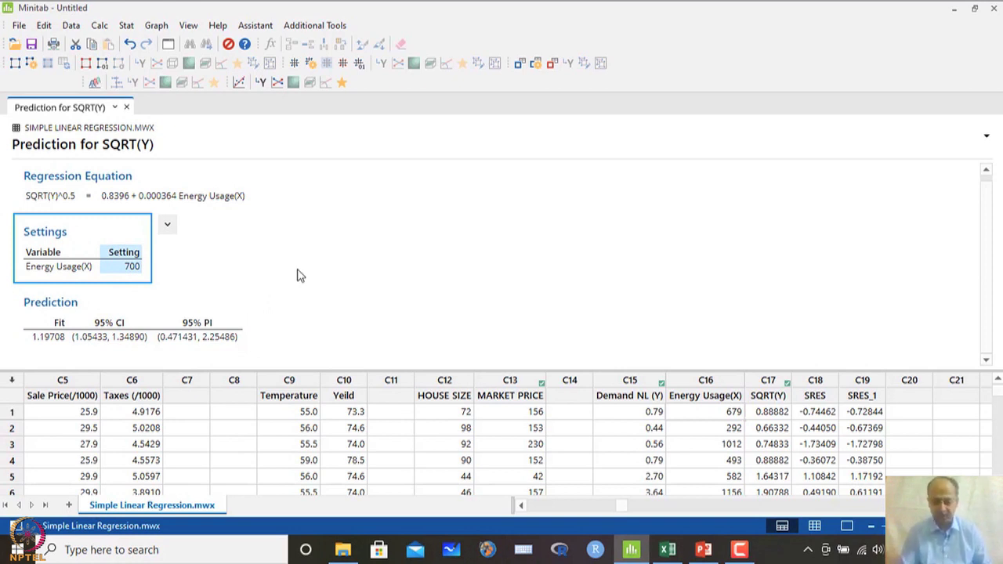
pyautogui.moveTo(817, 381); pyautogui.dragTo(875, 382)
pyautogui.press('Delete')
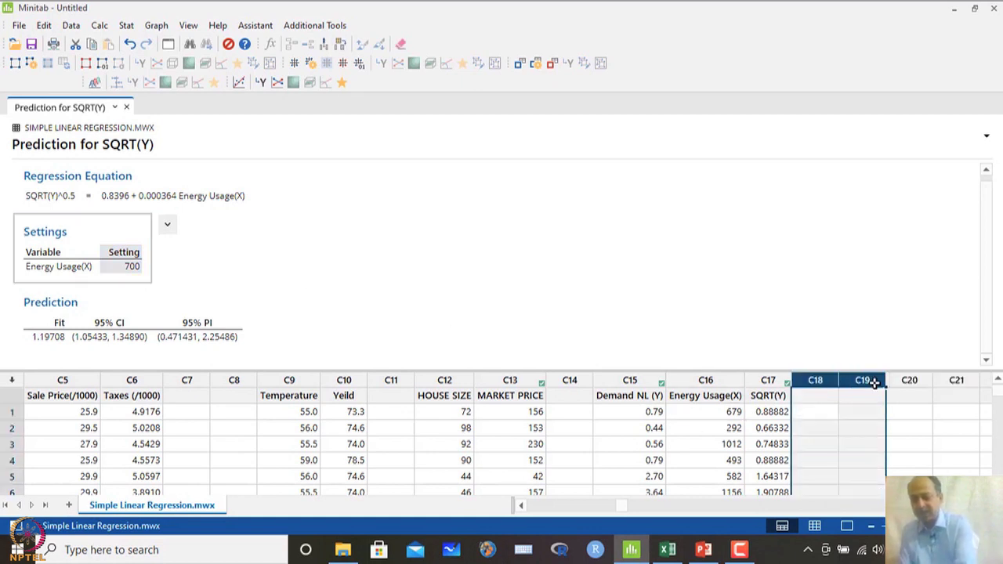
pyautogui.click(851, 422)
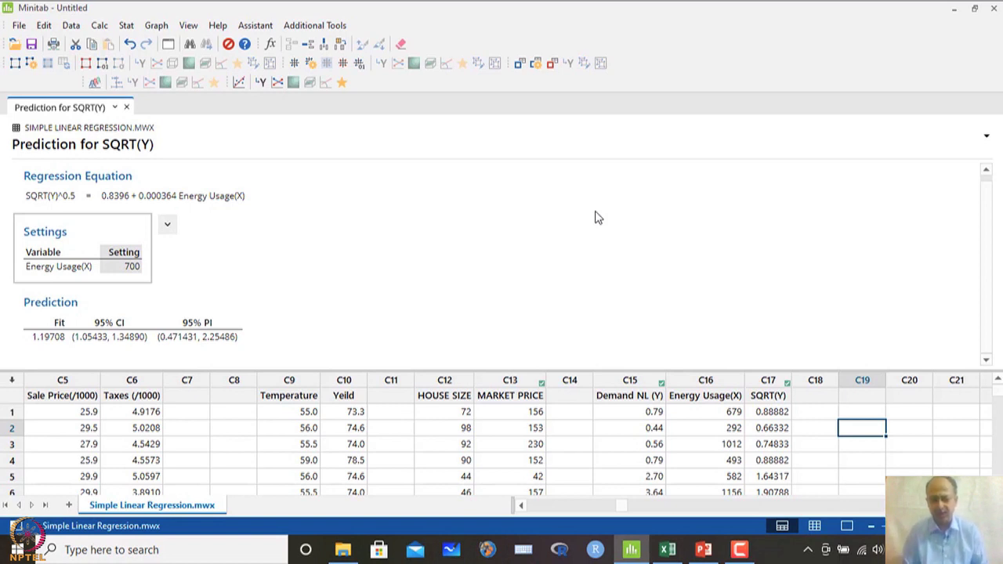
# - Switch to PowerPoint, start the slide show from slide 27 and advance to the Multiple Linear Regression slide
pyautogui.click(704, 547)
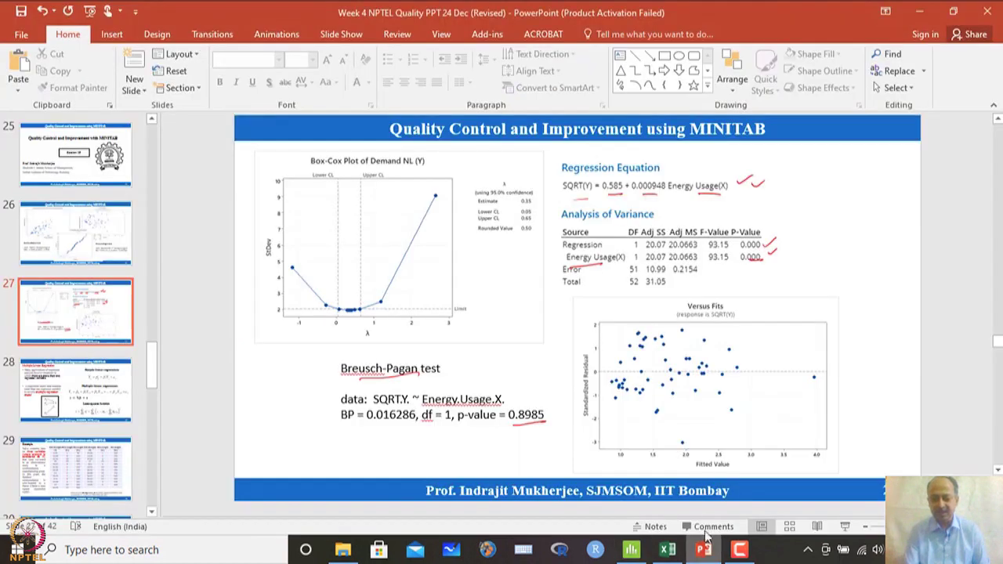
pyautogui.click(845, 526)
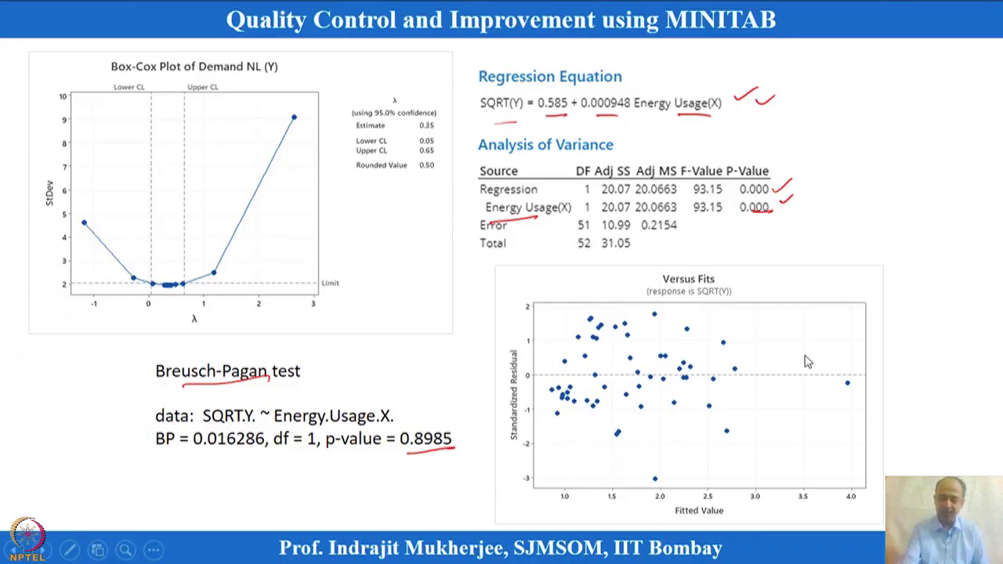
pyautogui.click(808, 361)
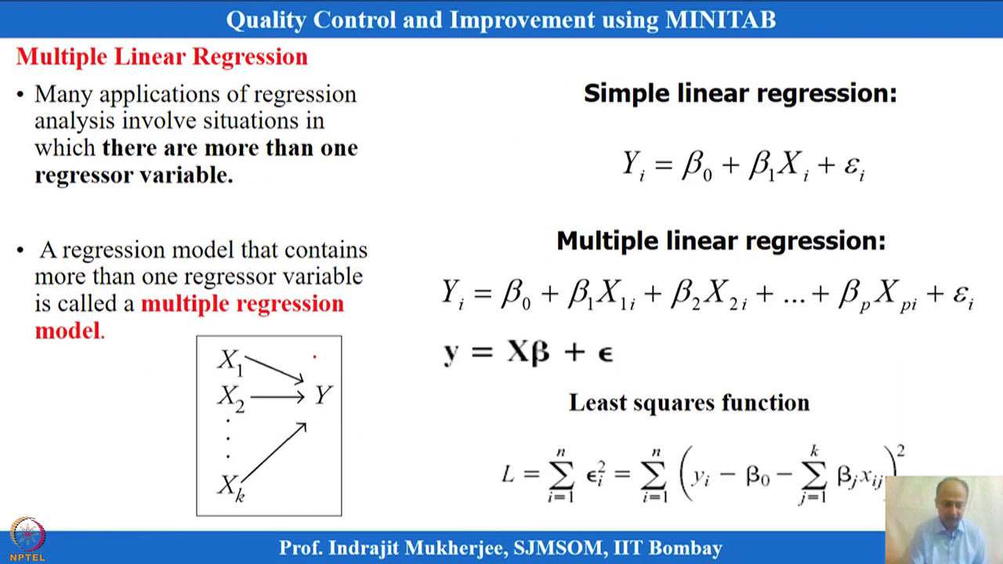
# - Mark the regressors X1 to Xk with red pen strokes in the slide's diagram and circle the response Y
pyautogui.moveTo(222, 349)
pyautogui.mouseDown()
pyautogui.moveTo(256, 462)
pyautogui.moveTo(246, 359)
pyautogui.mouseUp()
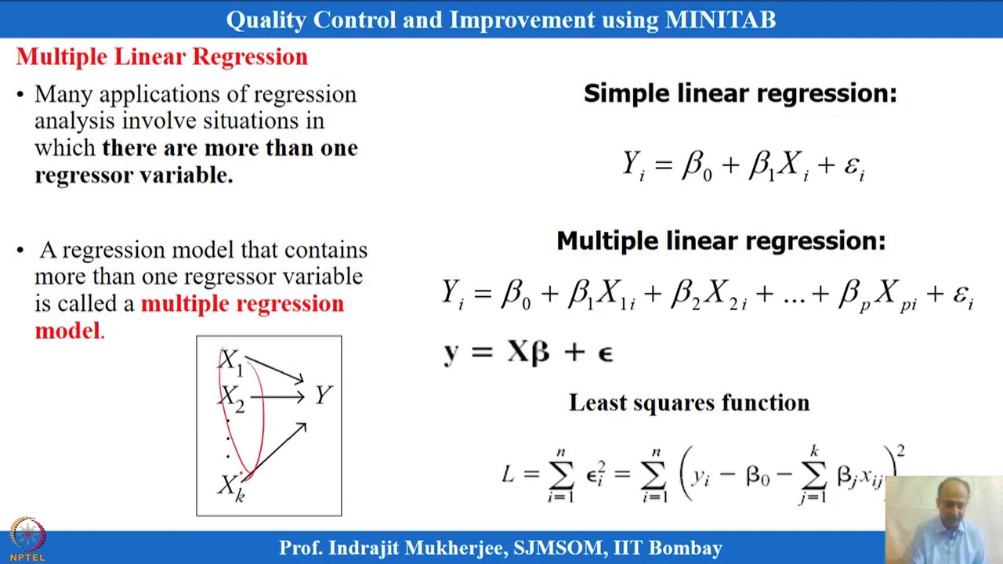
pyautogui.moveTo(211, 410); pyautogui.dragTo(218, 482)
pyautogui.moveTo(203, 357)
pyautogui.mouseDown()
pyautogui.moveTo(212, 415)
pyautogui.moveTo(242, 483)
pyautogui.mouseUp()
pyautogui.moveTo(256, 329)
pyautogui.mouseDown()
pyautogui.moveTo(268, 392)
pyautogui.moveTo(259, 487)
pyautogui.mouseUp()
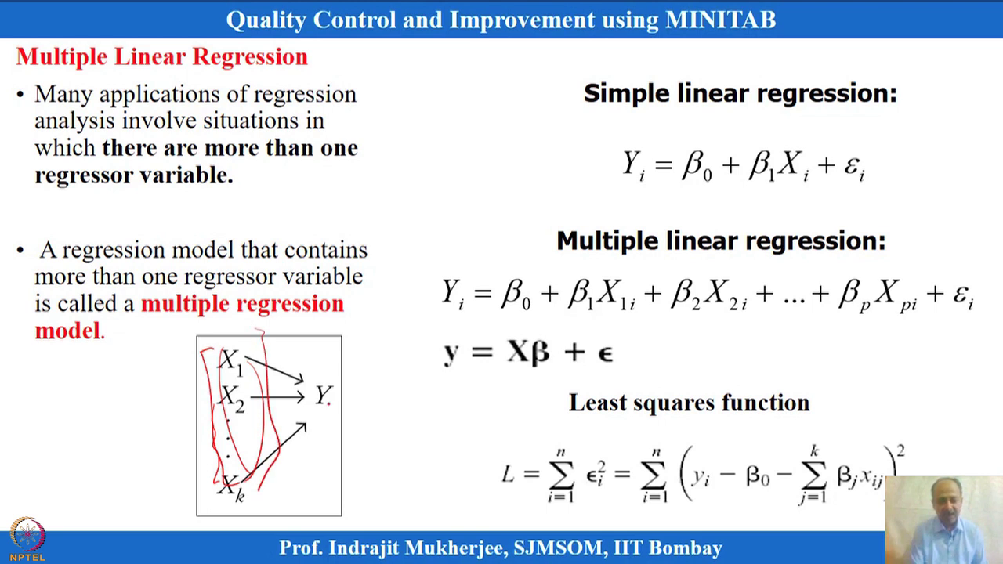
pyautogui.moveTo(325, 374); pyautogui.dragTo(343, 407)
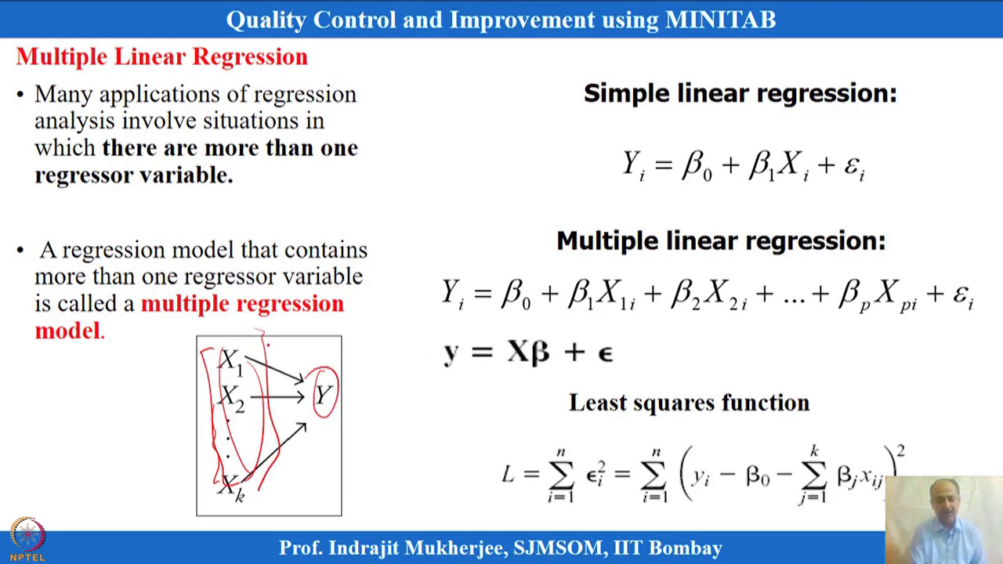
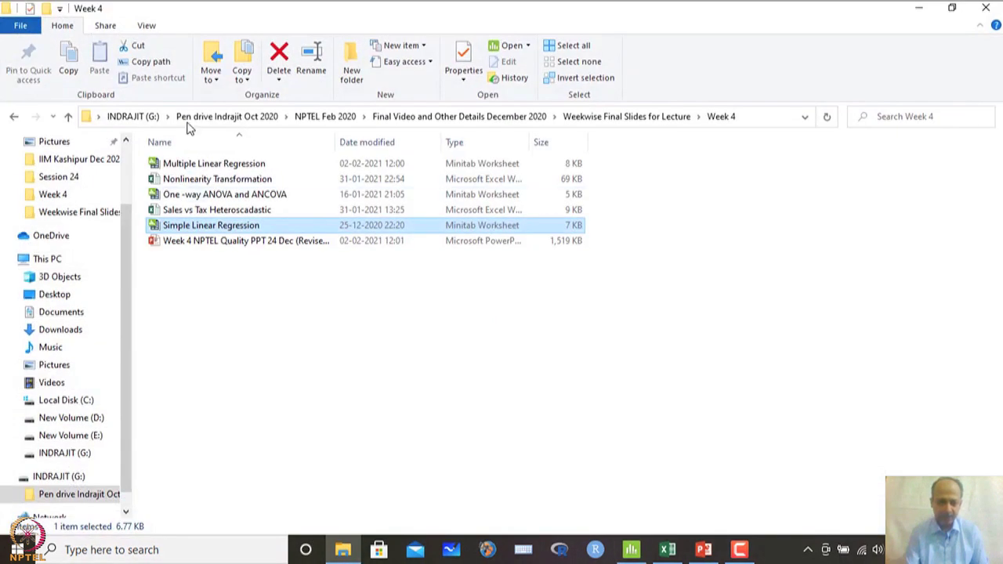
# - Open the Multiple Linear Regression worksheet from the Week 4 folder in Minitab and highlight its Pull strength, Wire length and Die height columns
pyautogui.click(216, 165)
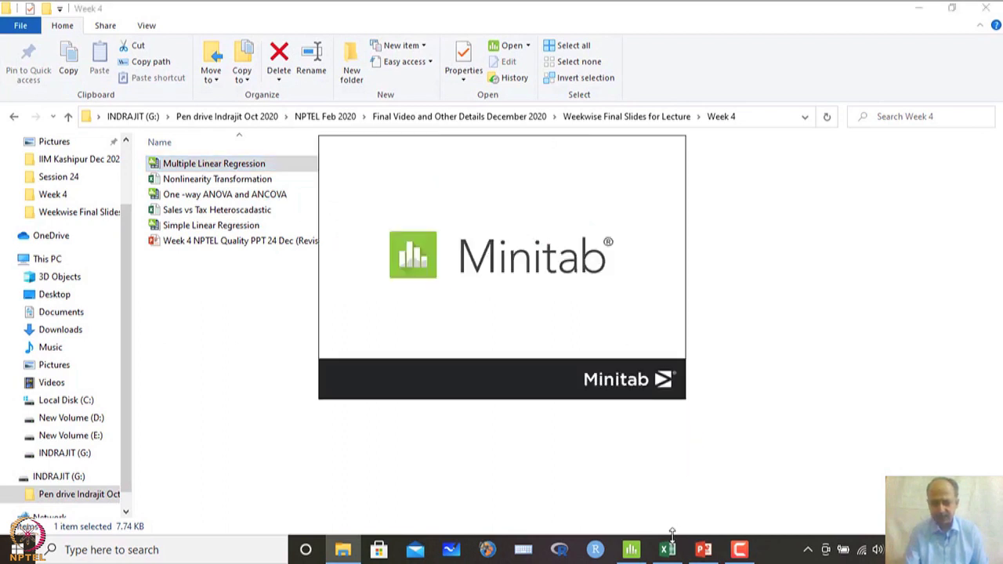
pyautogui.moveTo(670, 550)
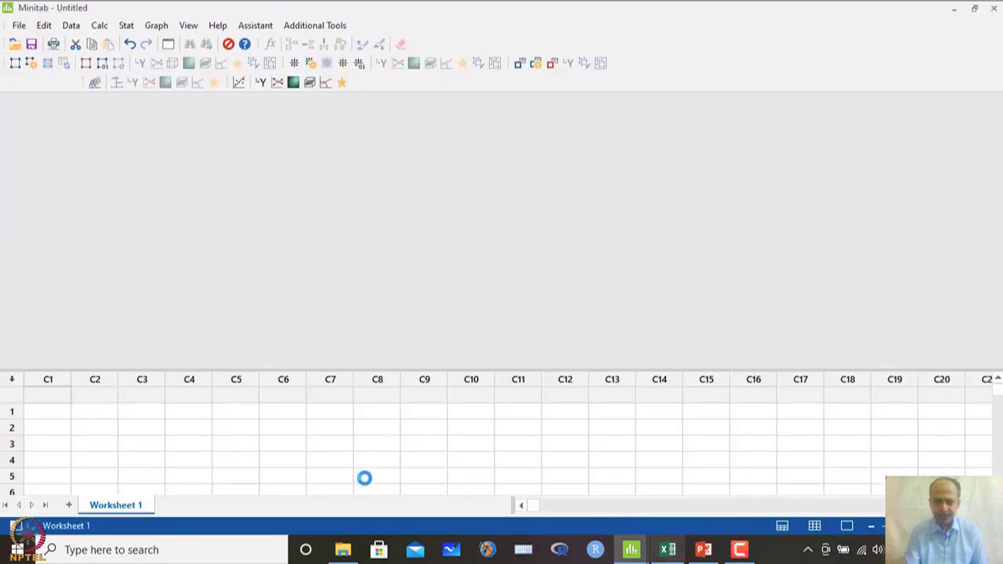
pyautogui.moveTo(45, 398); pyautogui.dragTo(174, 399)
pyautogui.click(76, 380)
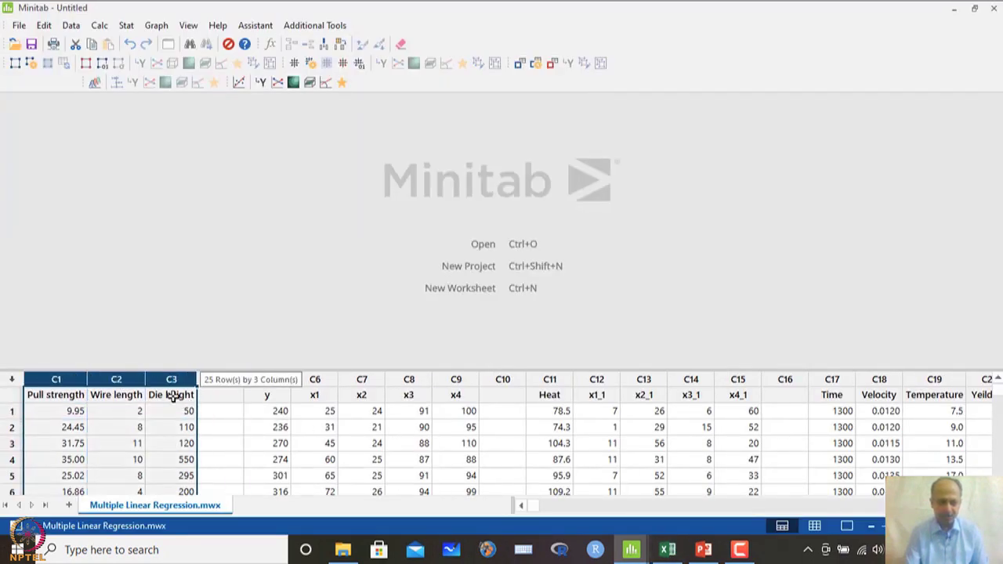
pyautogui.click(73, 396)
pyautogui.click(119, 398)
pyautogui.click(172, 380)
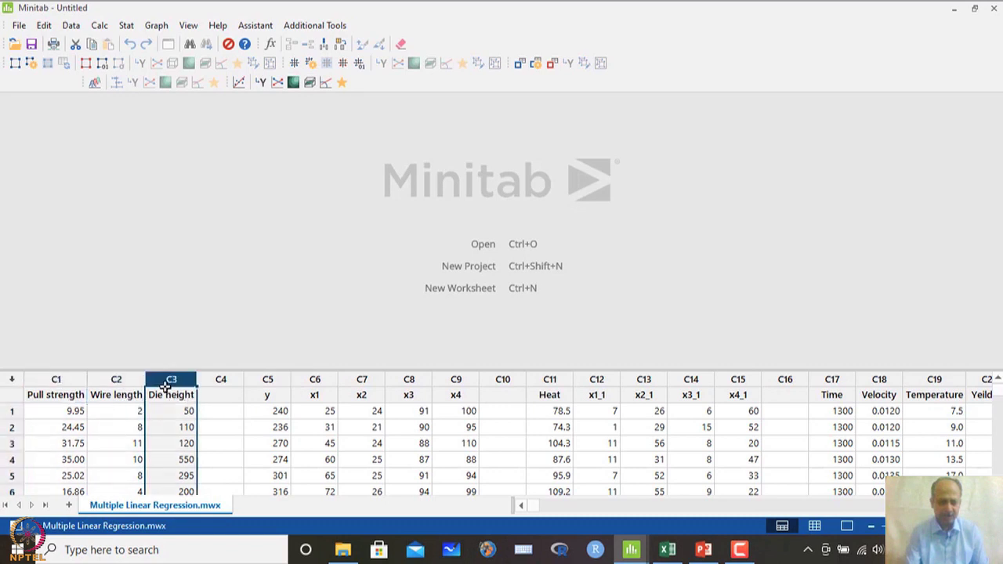
# - Create simple scatterplots of Pull strength against Wire length and Pull strength against Die height
pyautogui.click(125, 26)
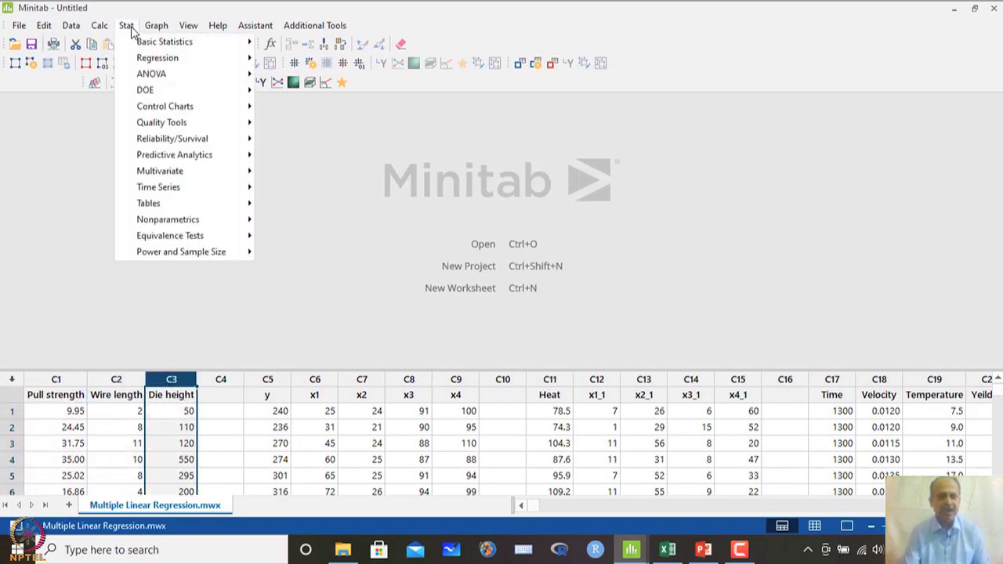
pyautogui.moveTo(156, 26)
pyautogui.click(172, 41)
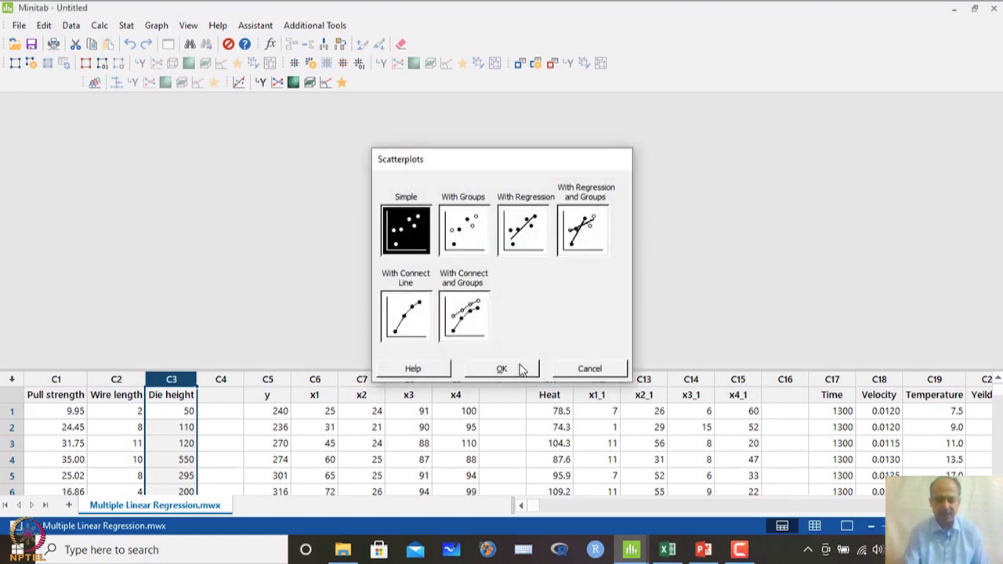
pyautogui.click(521, 369)
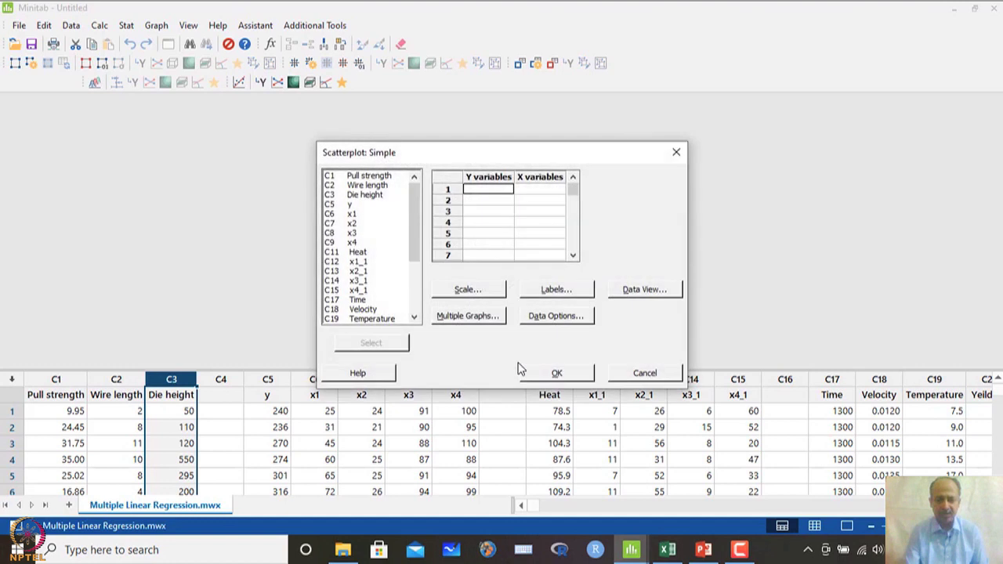
pyautogui.doubleClick(369, 176)
pyautogui.doubleClick(367, 185)
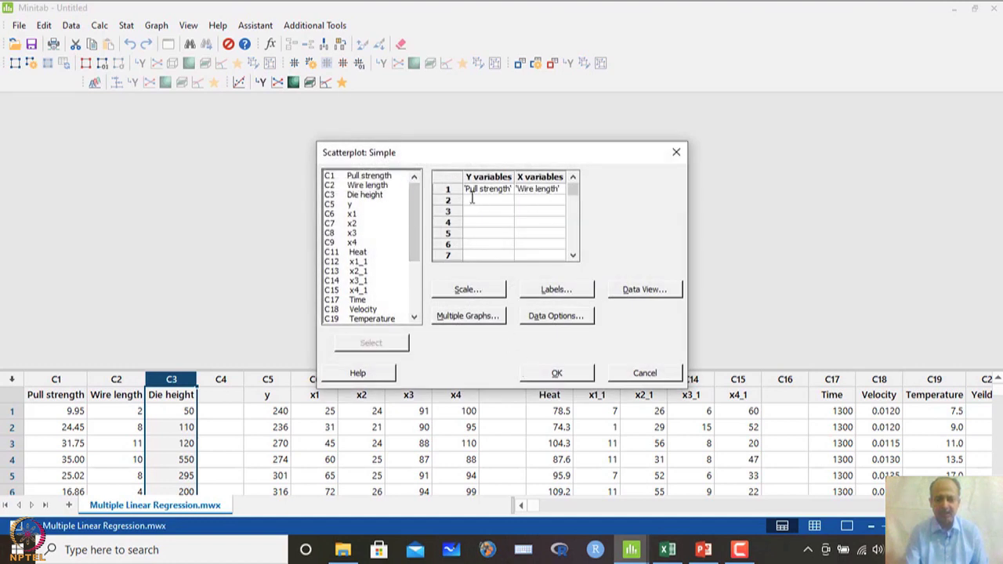
pyautogui.doubleClick(369, 176)
pyautogui.doubleClick(367, 195)
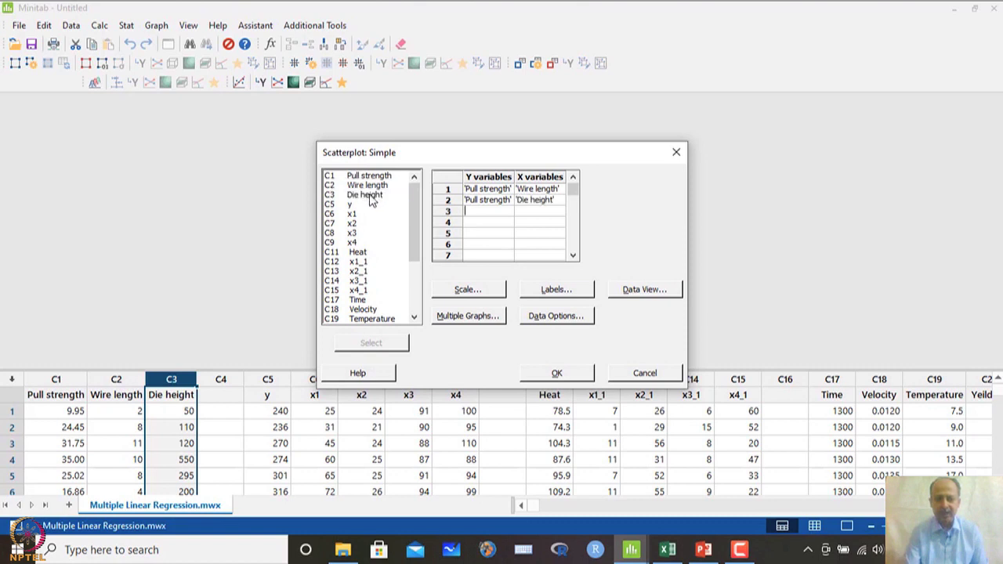
pyautogui.click(559, 375)
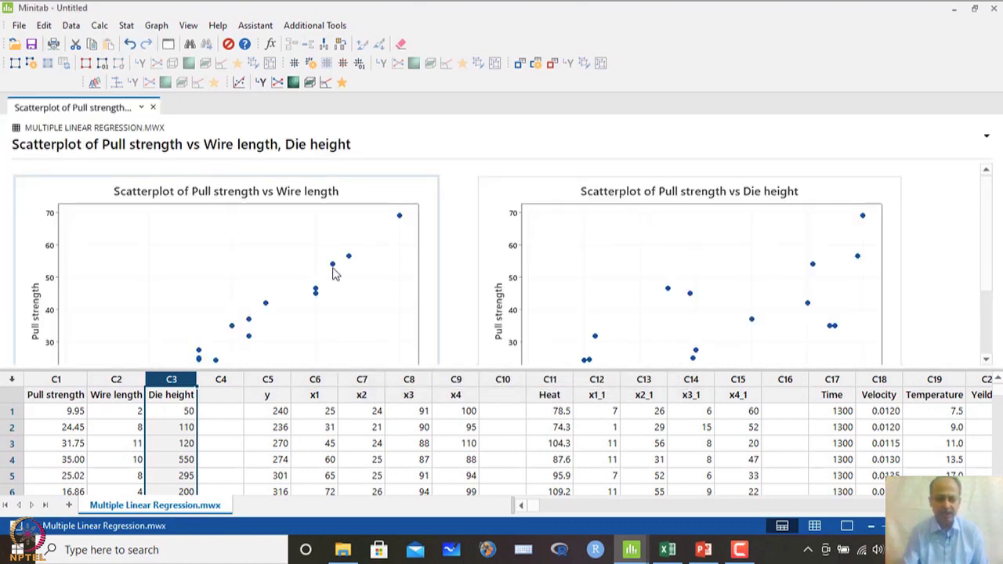
# - Enlarge the Wire length and Die height scatterplots one after the other to examine how Pull strength relates to each predictor
pyautogui.doubleClick(298, 248)
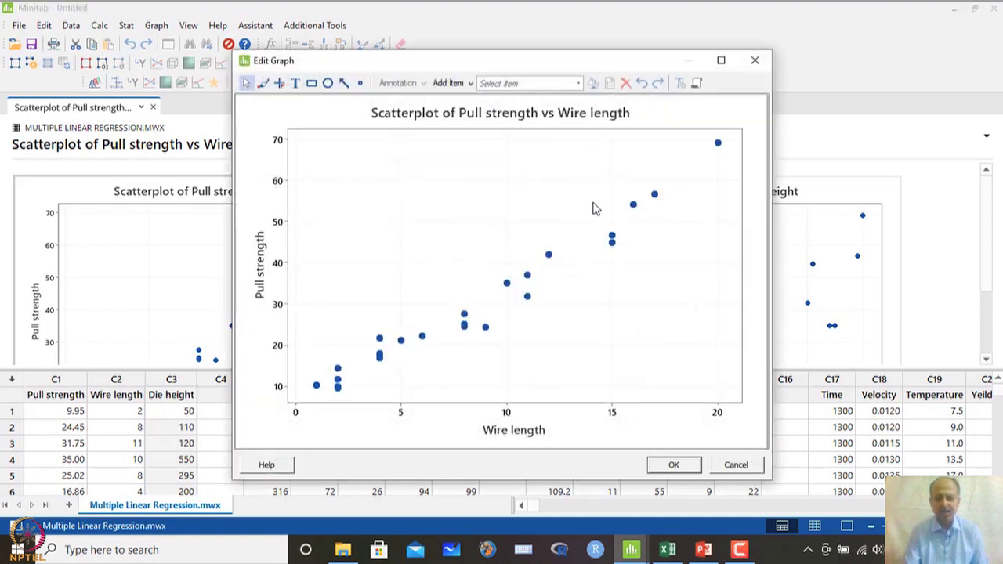
pyautogui.click(722, 61)
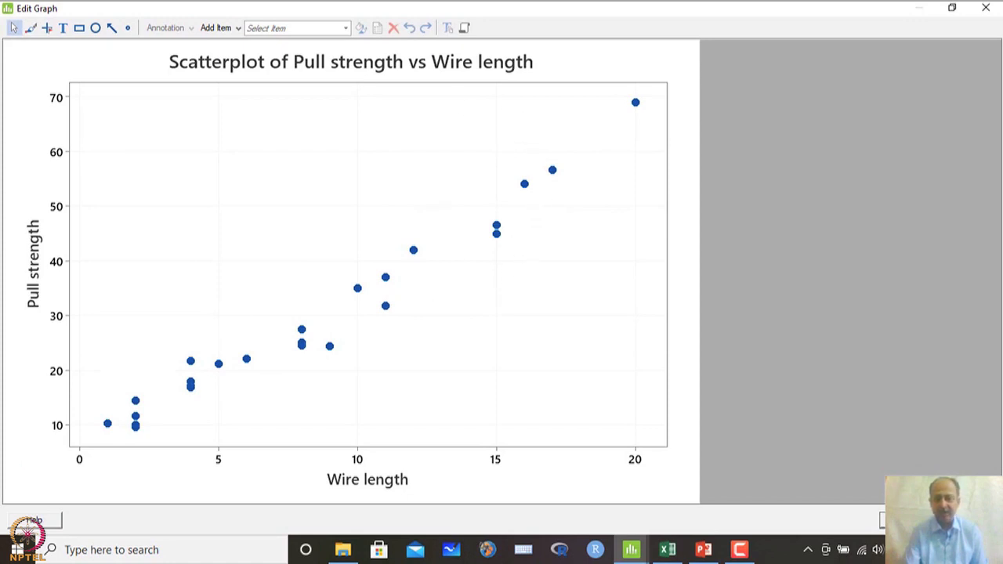
pyautogui.click(986, 8)
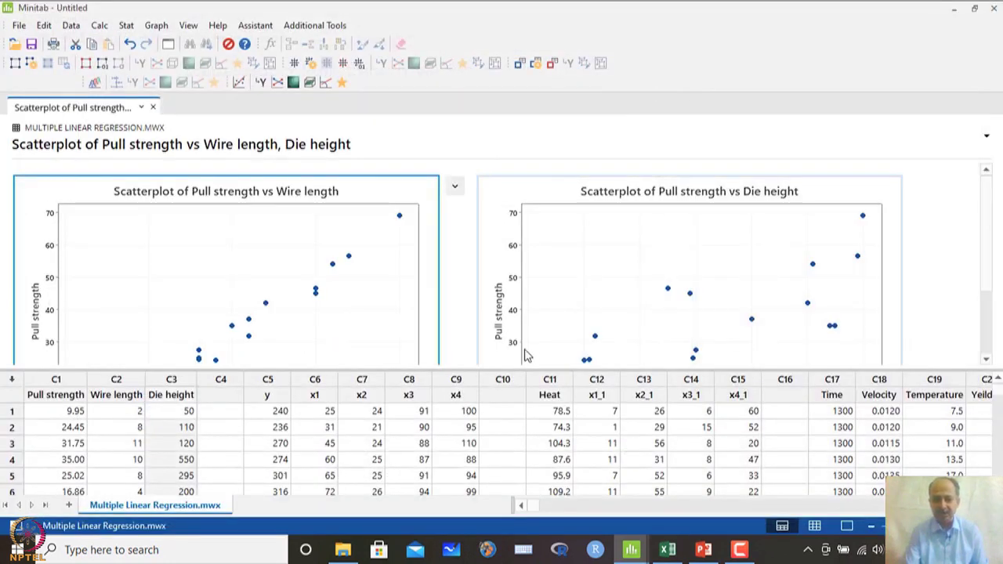
pyautogui.doubleClick(619, 280)
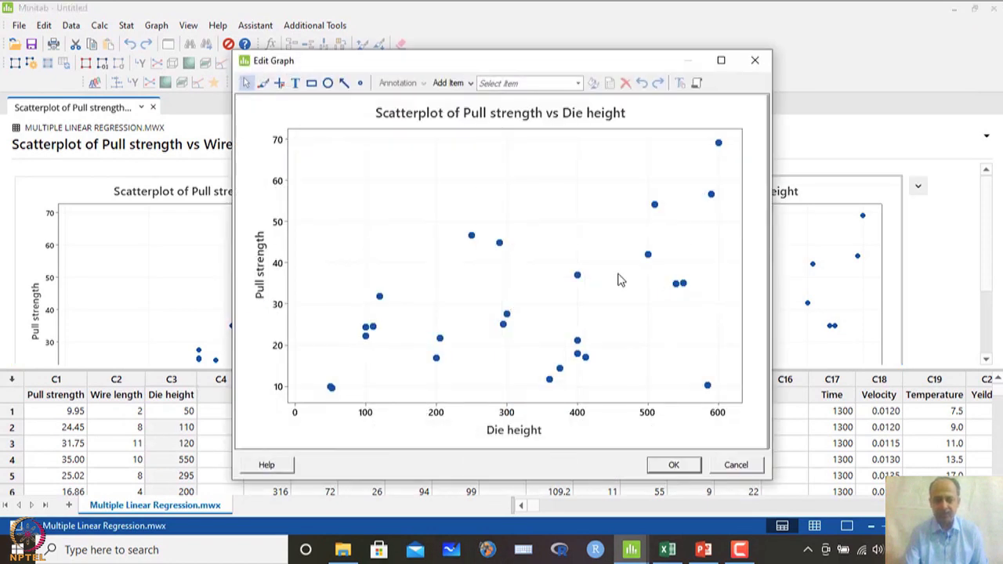
pyautogui.click(721, 60)
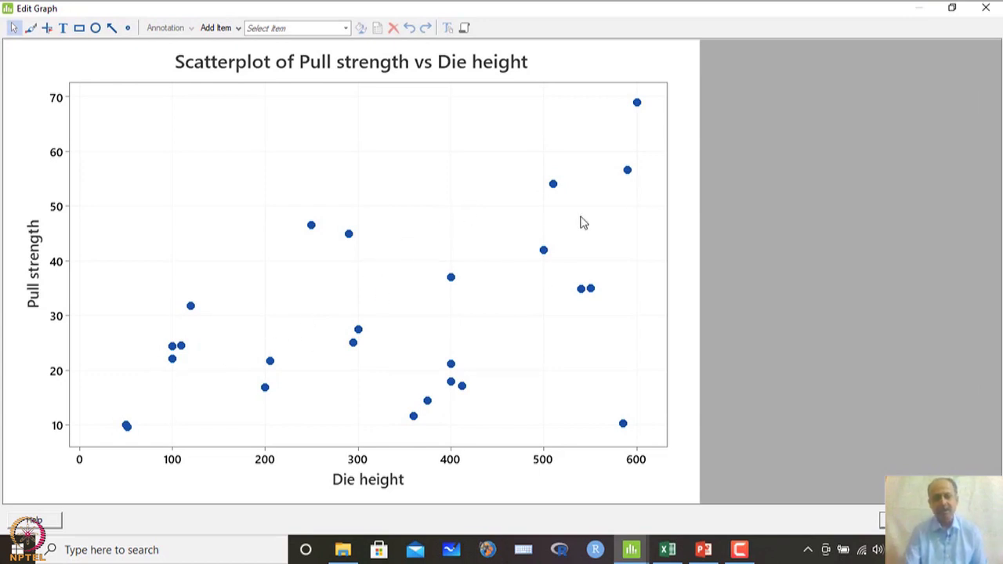
pyautogui.click(986, 8)
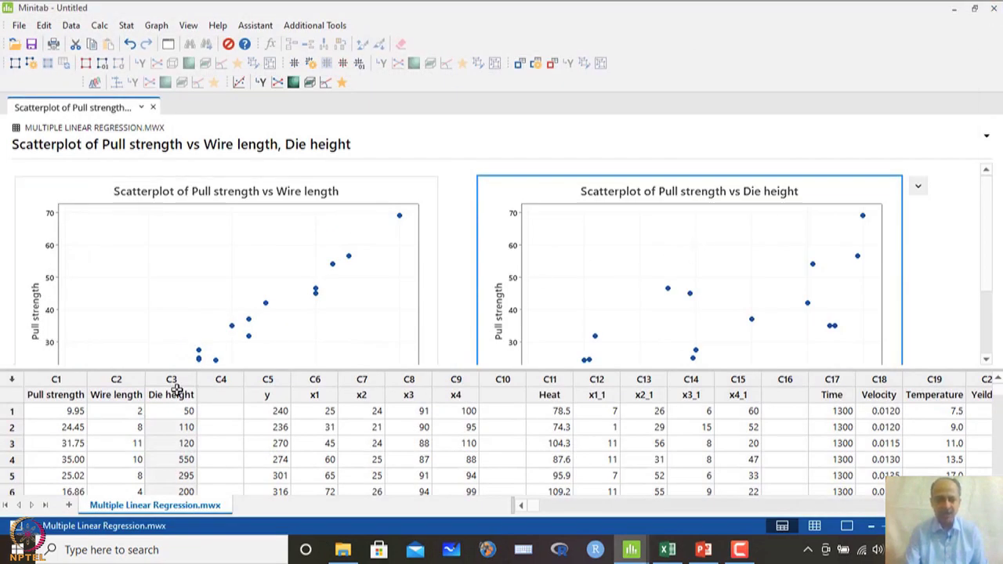
pyautogui.scroll(-3, 267, 310)
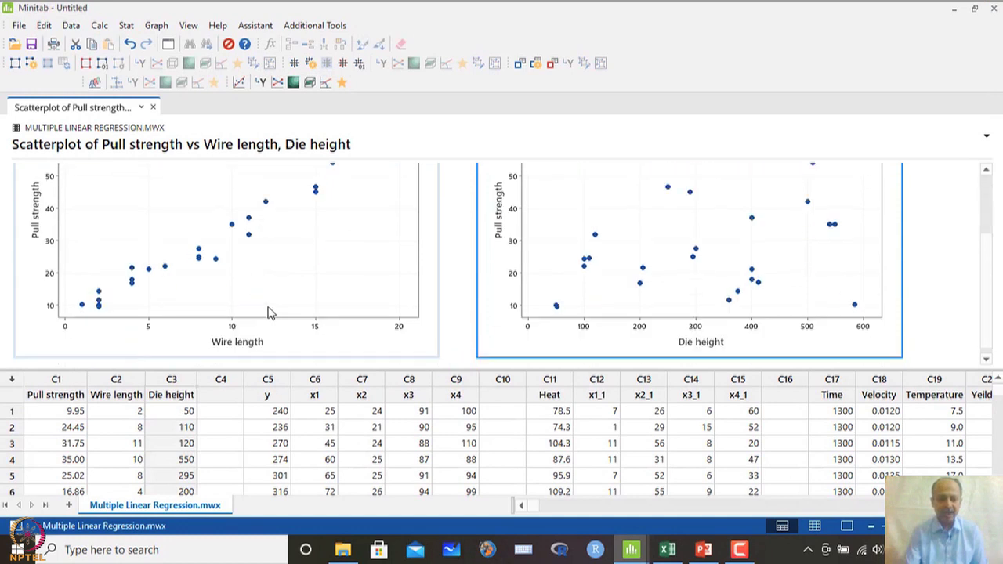
# - Set up a Fit Regression Model with Pull strength as the response and Wire length and Die height as continuous predictors
pyautogui.click(126, 25)
pyautogui.moveTo(153, 61)
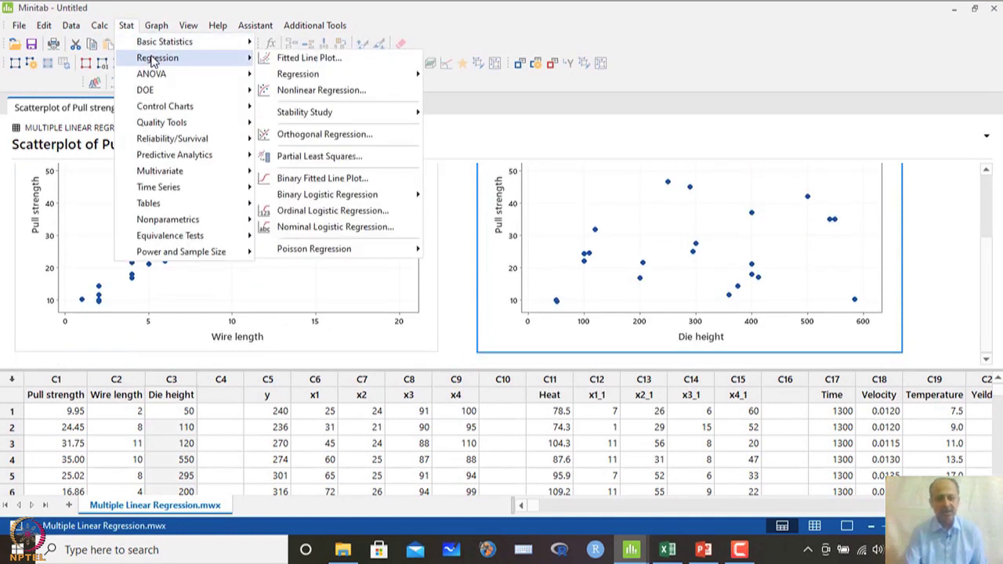
pyautogui.moveTo(347, 74)
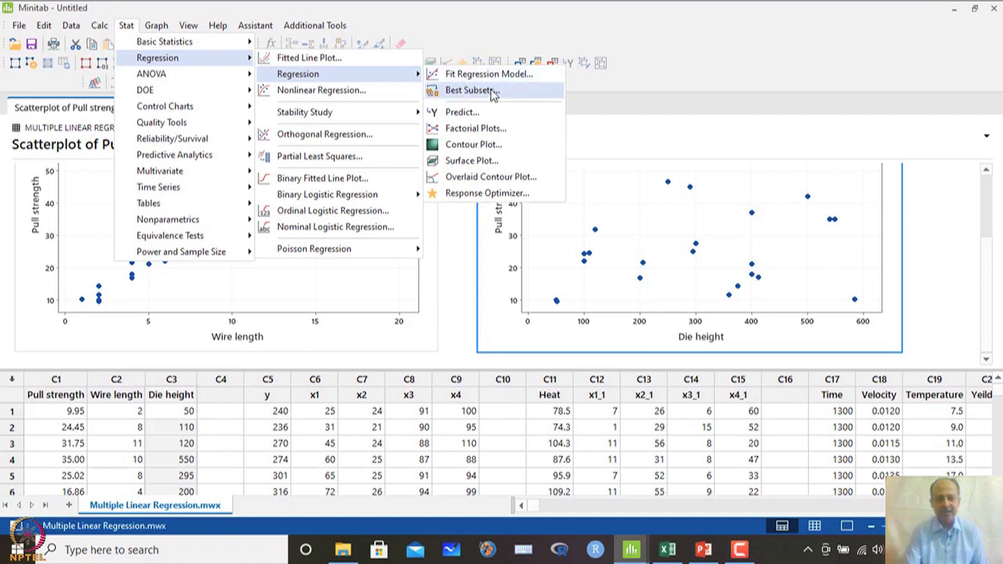
pyautogui.click(462, 74)
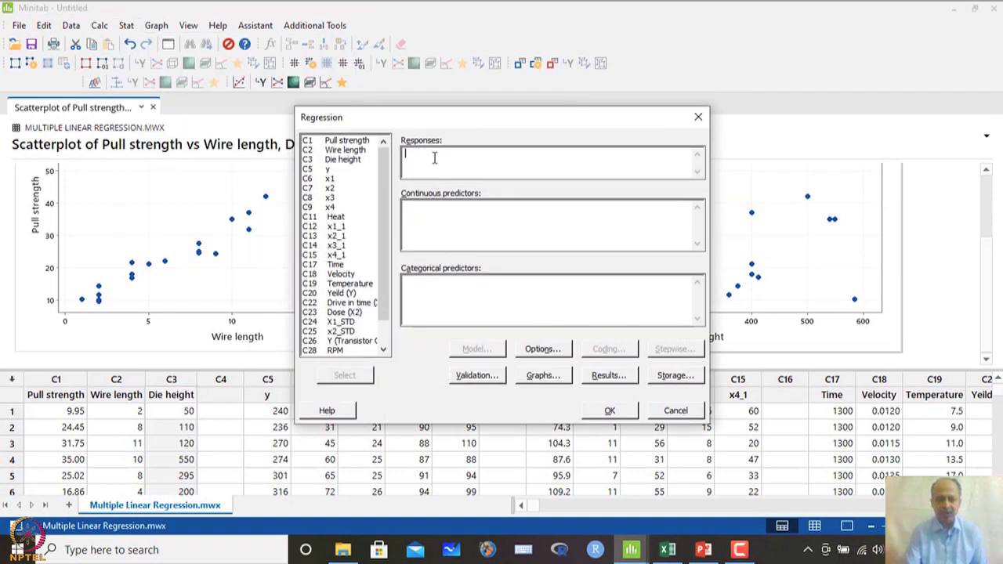
pyautogui.doubleClick(345, 141)
pyautogui.moveTo(462, 152); pyautogui.dragTo(400, 153)
pyautogui.click(421, 217)
pyautogui.click(350, 154)
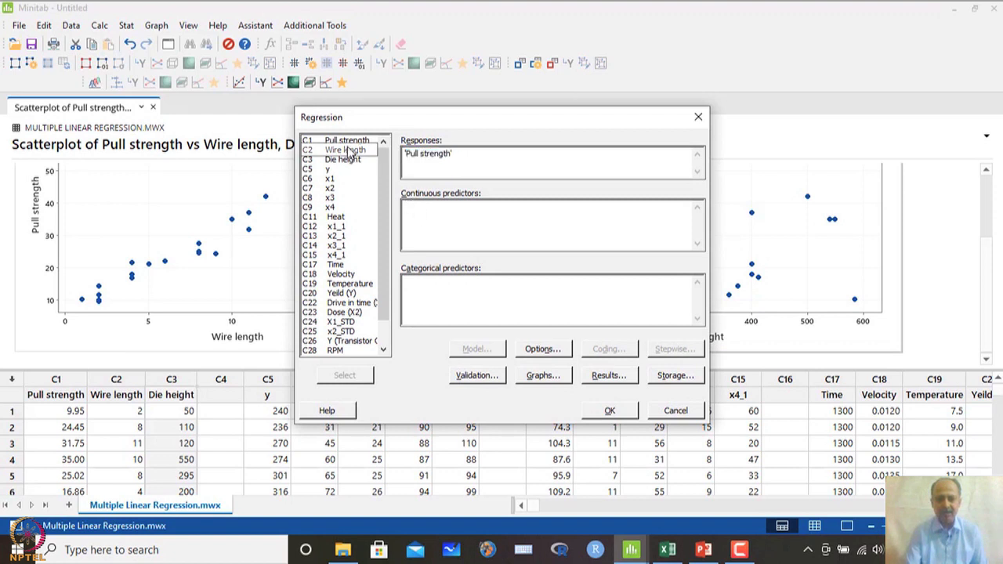
pyautogui.doubleClick(350, 152)
pyautogui.doubleClick(342, 161)
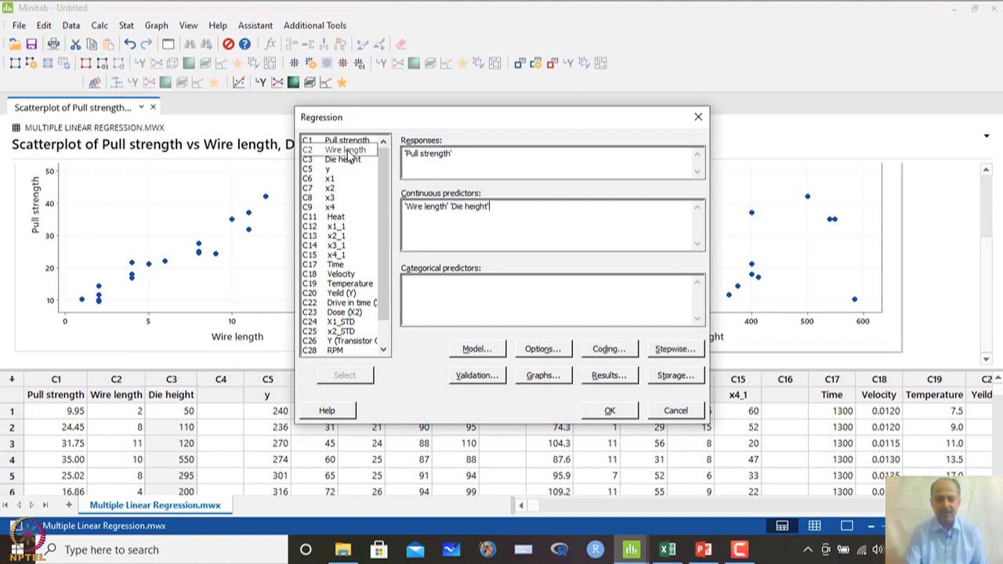
# - Keep the constant term in the regression model and select no Box-Cox transformation in the regression options
pyautogui.click(493, 352)
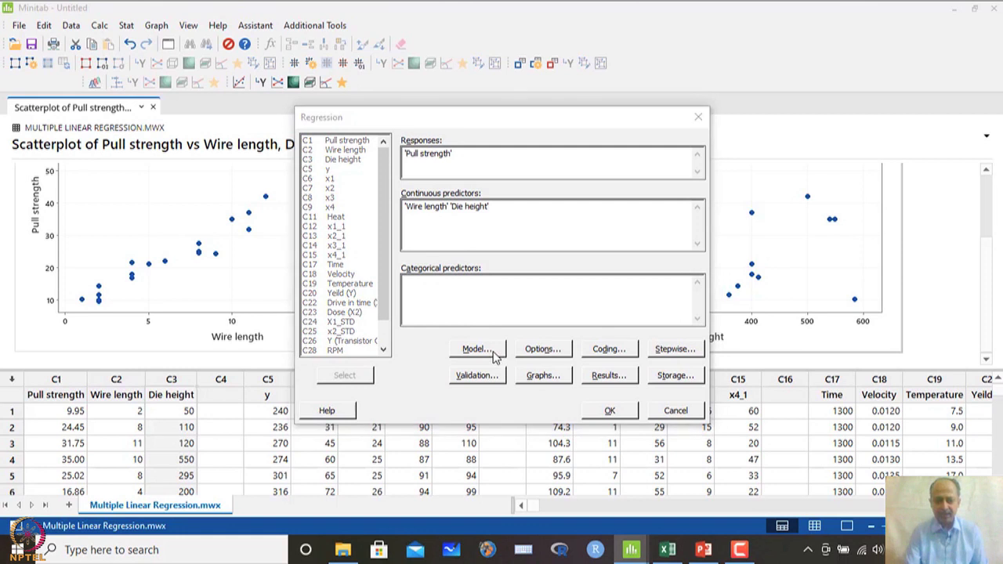
pyautogui.click(327, 414)
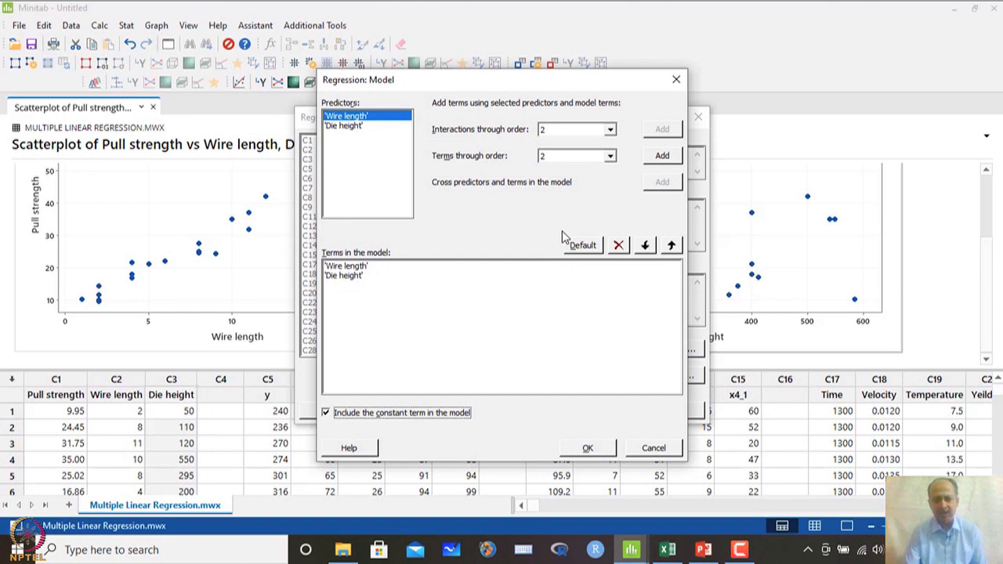
pyautogui.click(584, 450)
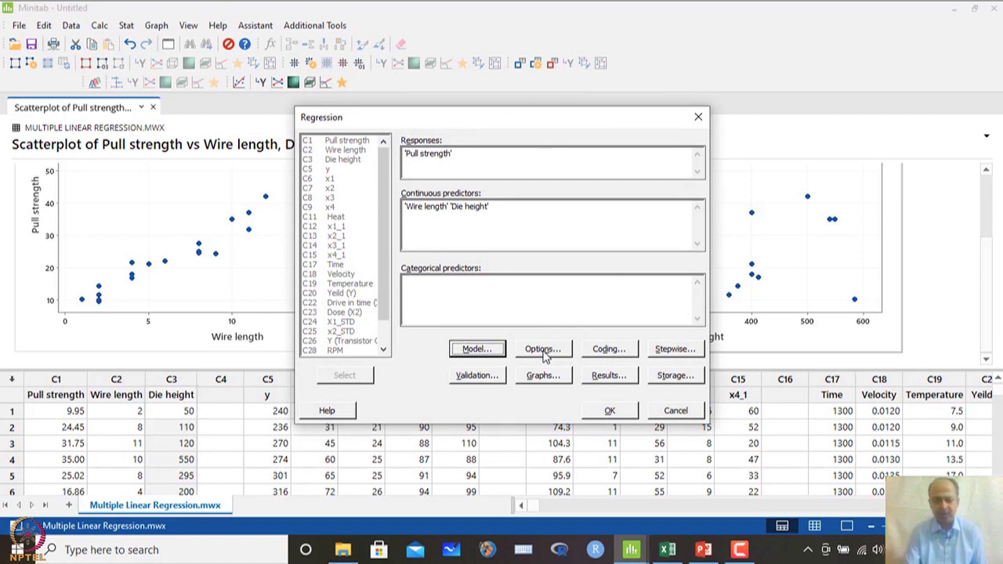
pyautogui.click(544, 349)
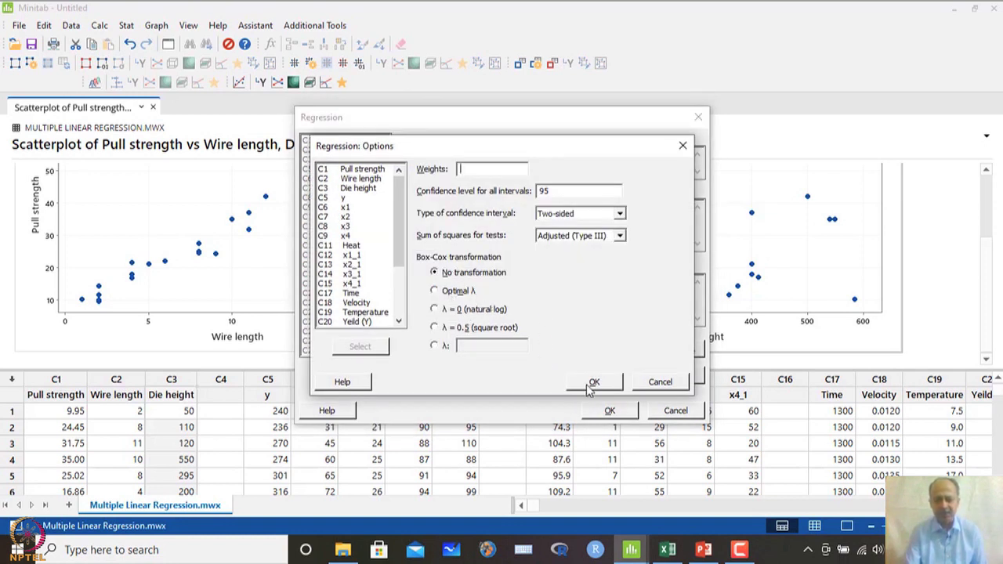
pyautogui.click(457, 273)
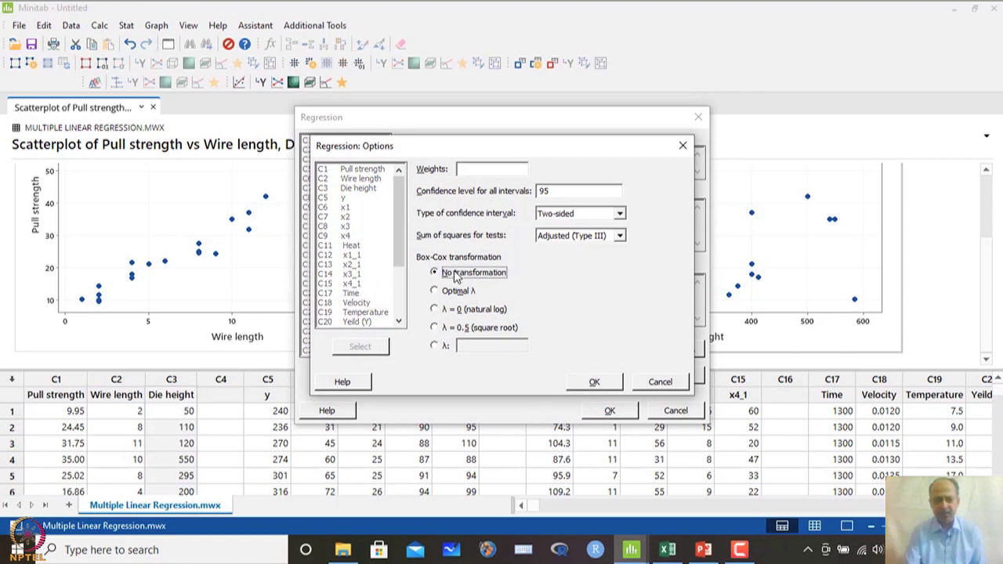
pyautogui.click(595, 384)
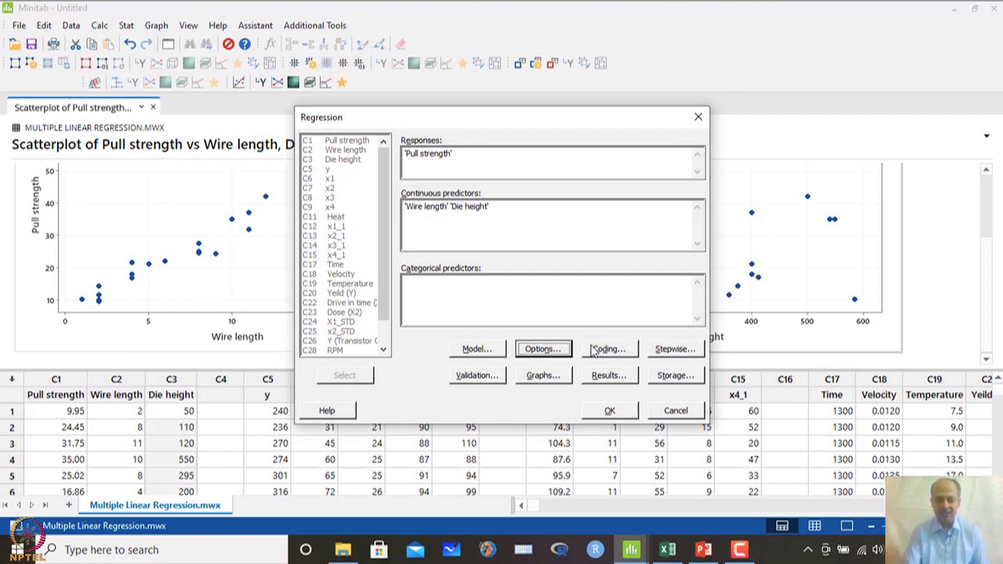
# - Set the regression's validation method to K-fold cross-validation with 10 randomly assigned folds
pyautogui.click(491, 378)
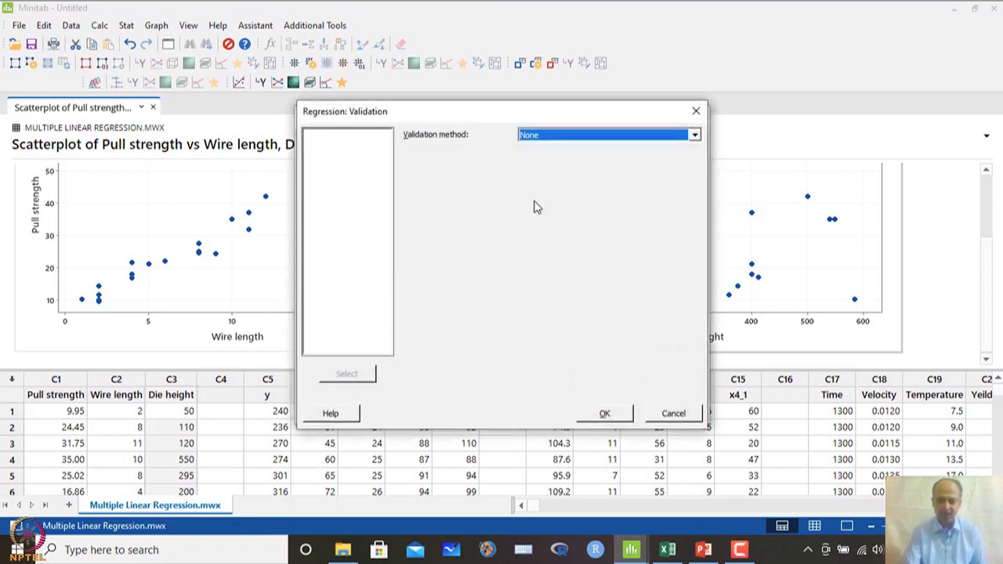
pyautogui.click(604, 143)
pyautogui.click(597, 158)
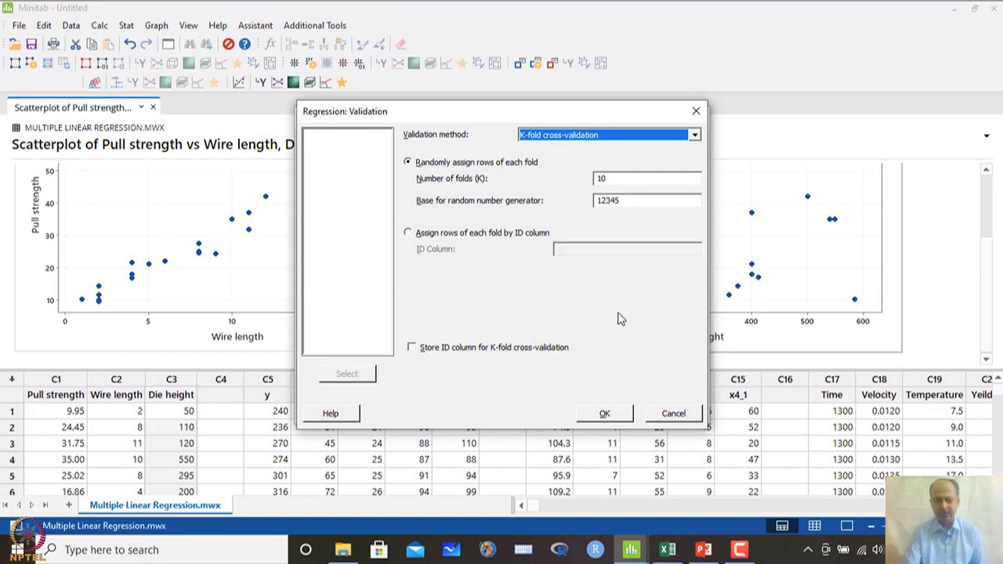
pyautogui.click(603, 415)
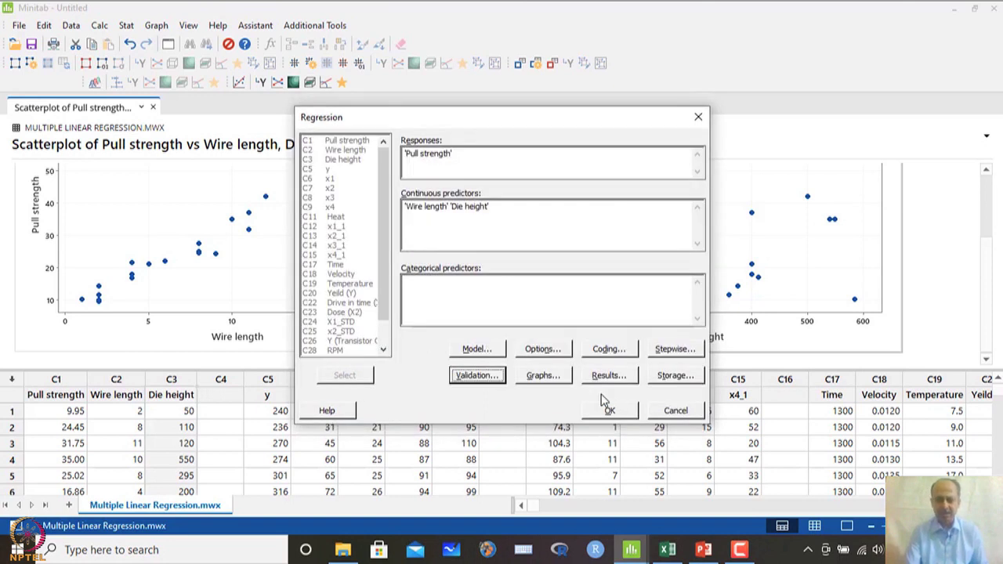
# - Request a Pareto chart plus normal probability, residuals versus fits and residuals versus order plots, using standardized residuals
pyautogui.click(547, 378)
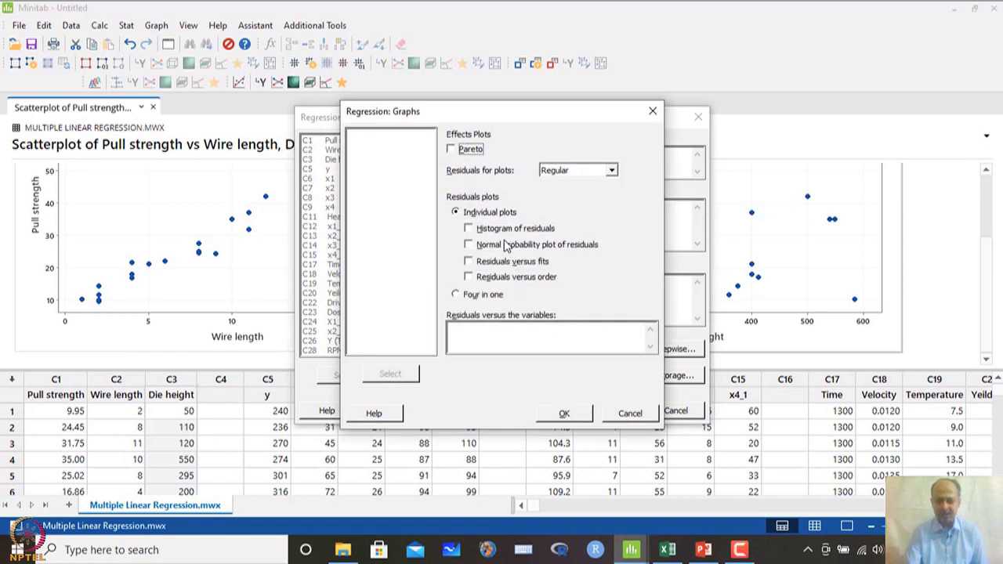
pyautogui.click(505, 245)
pyautogui.click(538, 264)
pyautogui.click(531, 279)
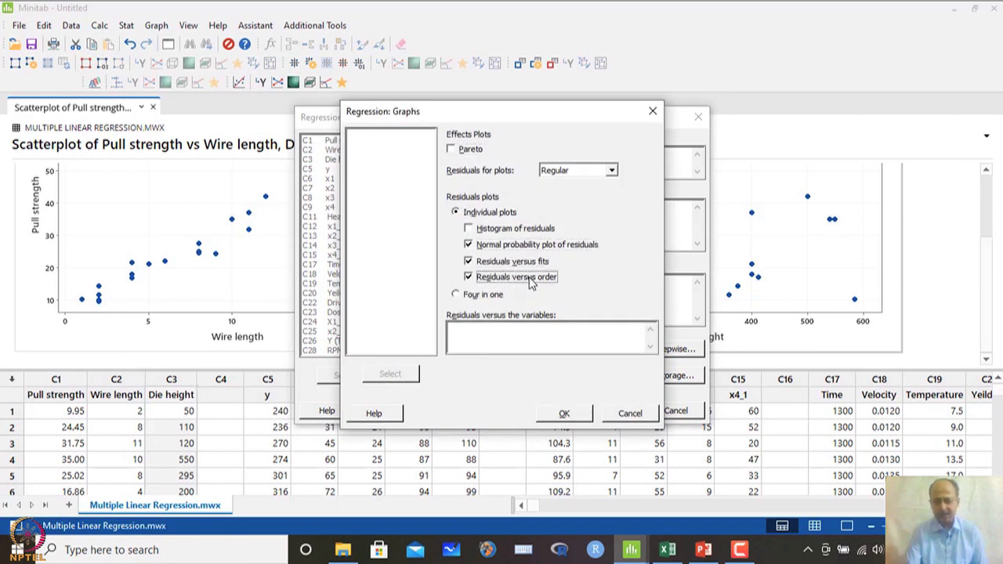
pyautogui.click(610, 171)
pyautogui.click(588, 194)
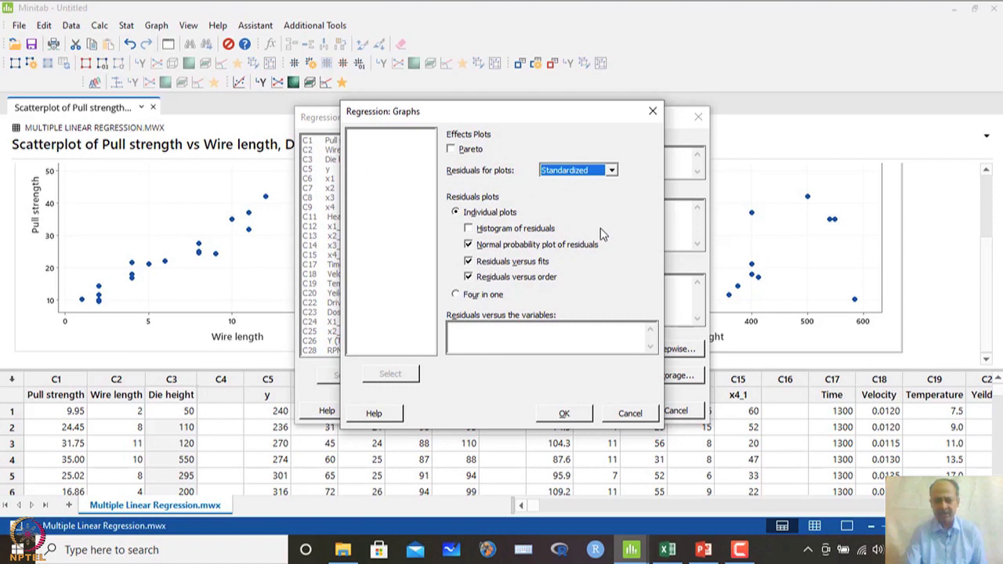
pyautogui.click(461, 152)
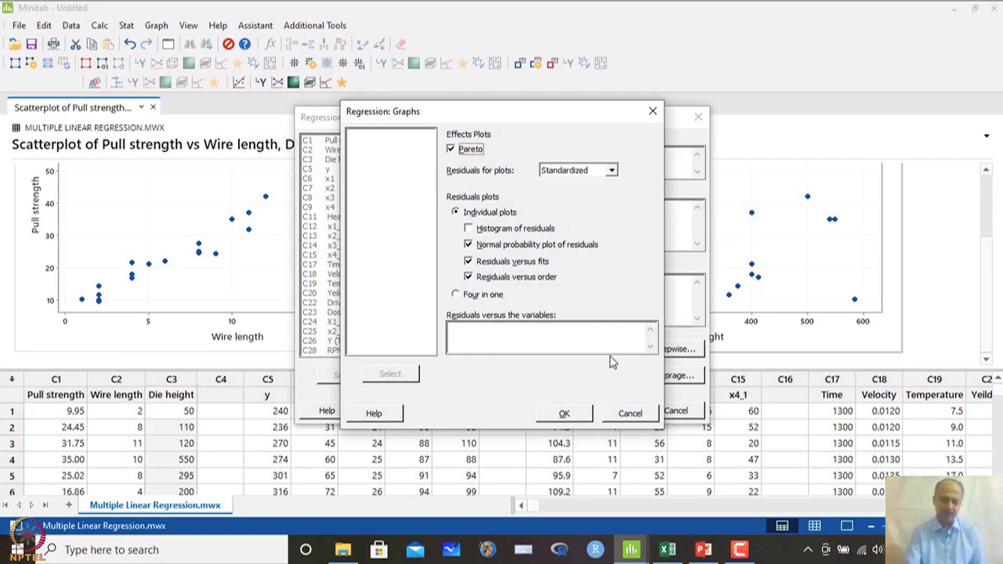
pyautogui.click(576, 417)
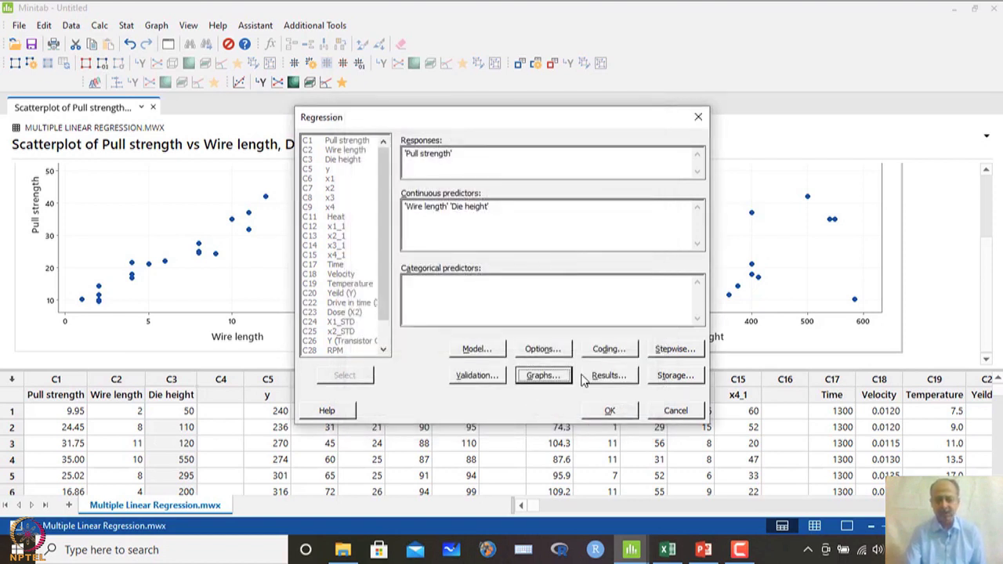
# - Enable storage of the standardized residuals and run the regression of Pull strength on Wire length and Die height
pyautogui.click(670, 377)
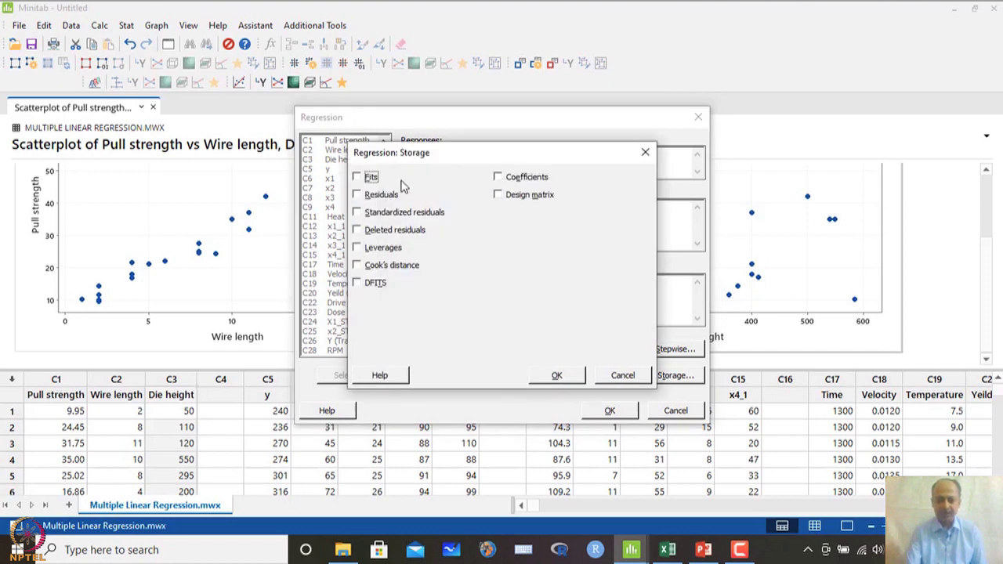
pyautogui.click(392, 214)
pyautogui.click(557, 376)
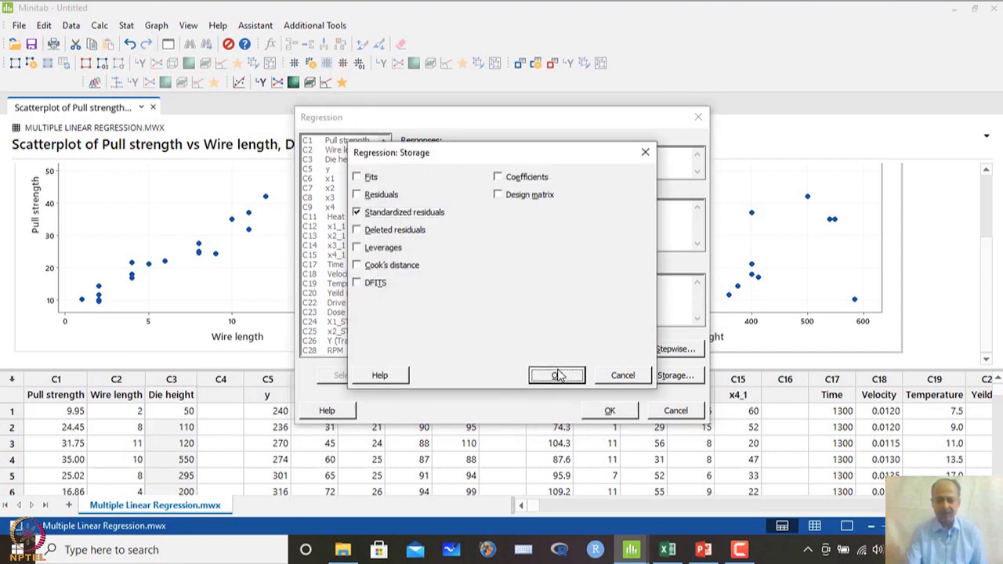
pyautogui.click(611, 412)
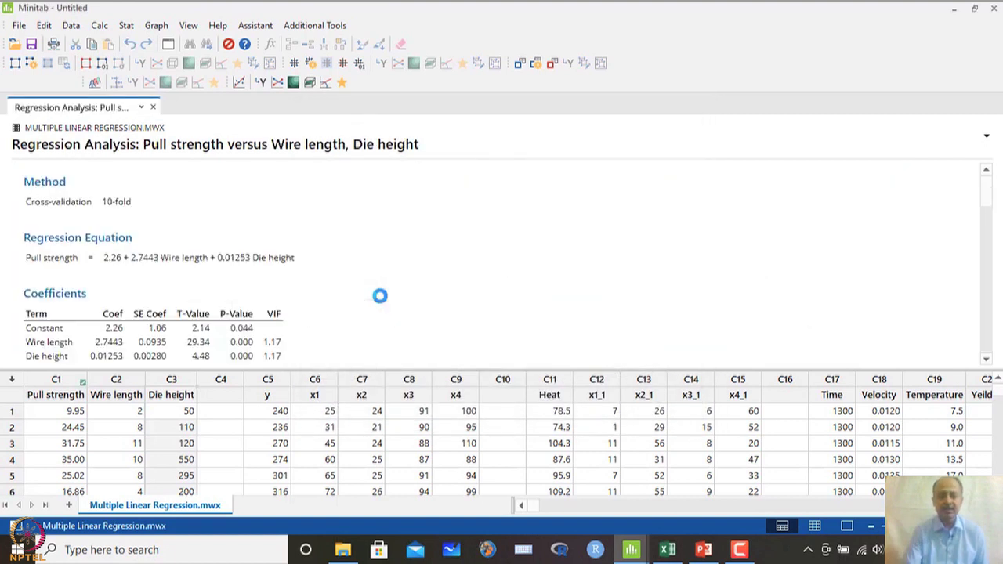
# - Copy the Regression Equation section of the Pull strength output as a picture
pyautogui.scroll(-2, 381, 300)
pyautogui.scroll(2, 333, 273)
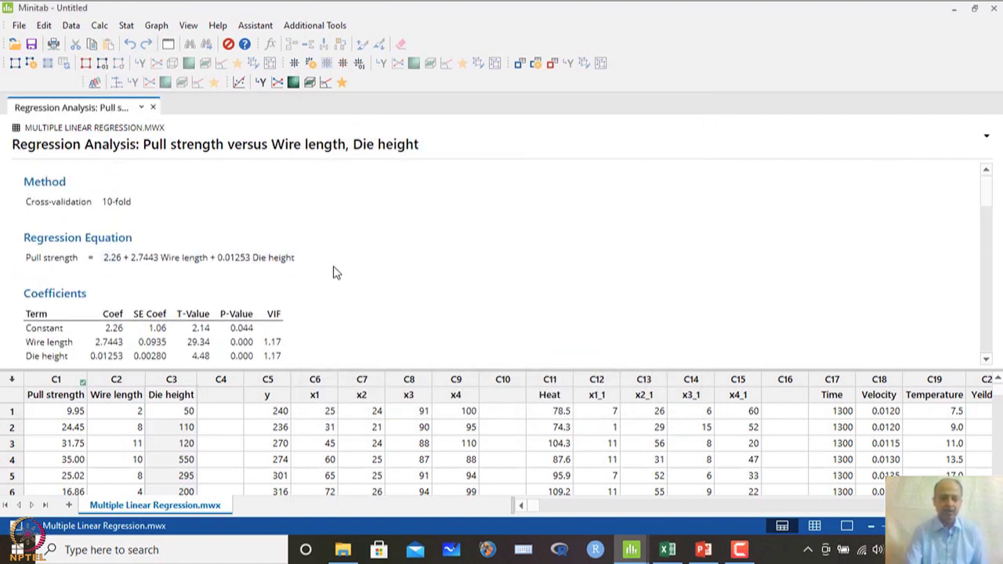
pyautogui.moveTo(322, 240)
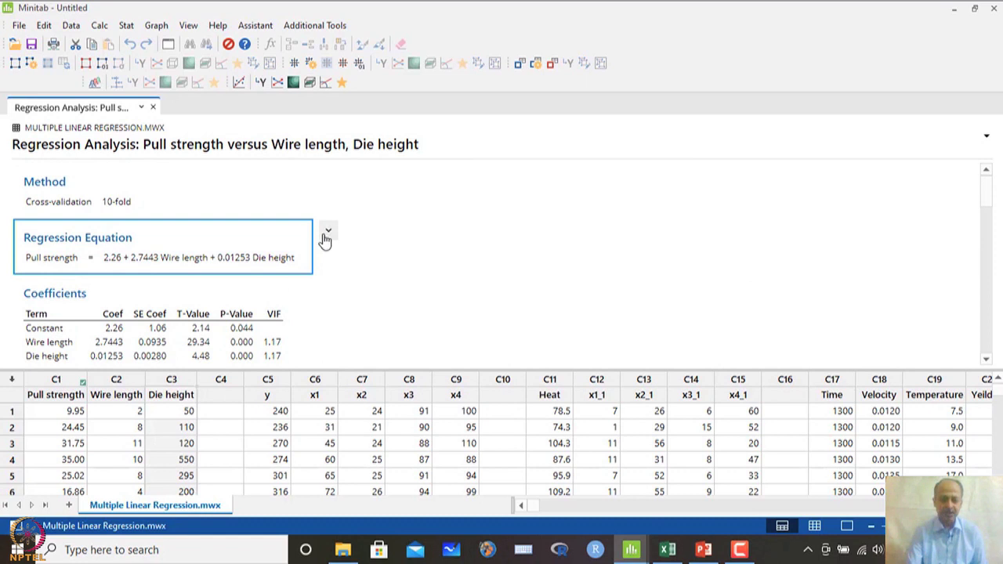
pyautogui.click(328, 232)
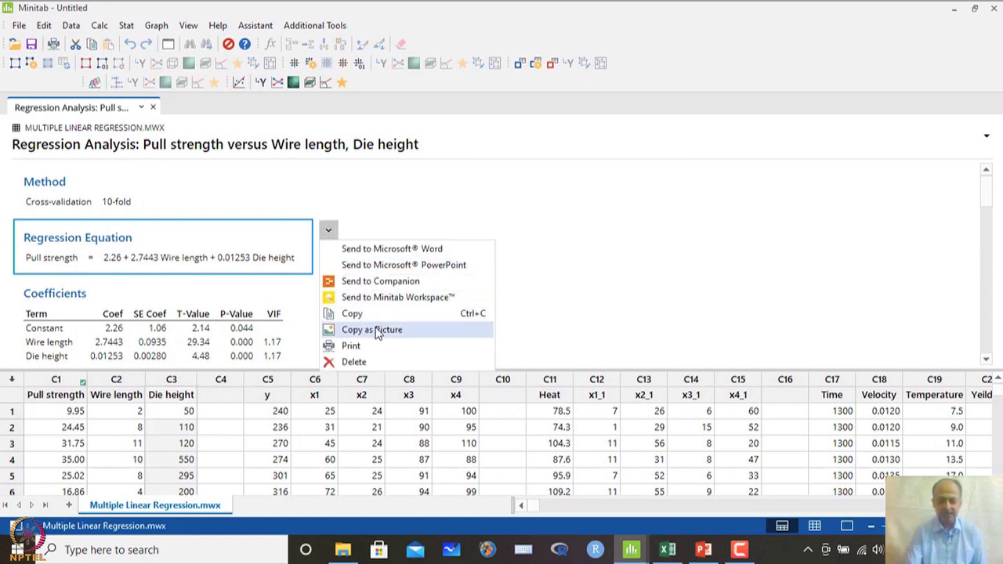
pyautogui.click(377, 333)
# - Switch to the Nonlinearity Transformation workbook in Excel and delete the old Prediction and Regression Equation pictures from Sheet1
pyautogui.click(668, 549)
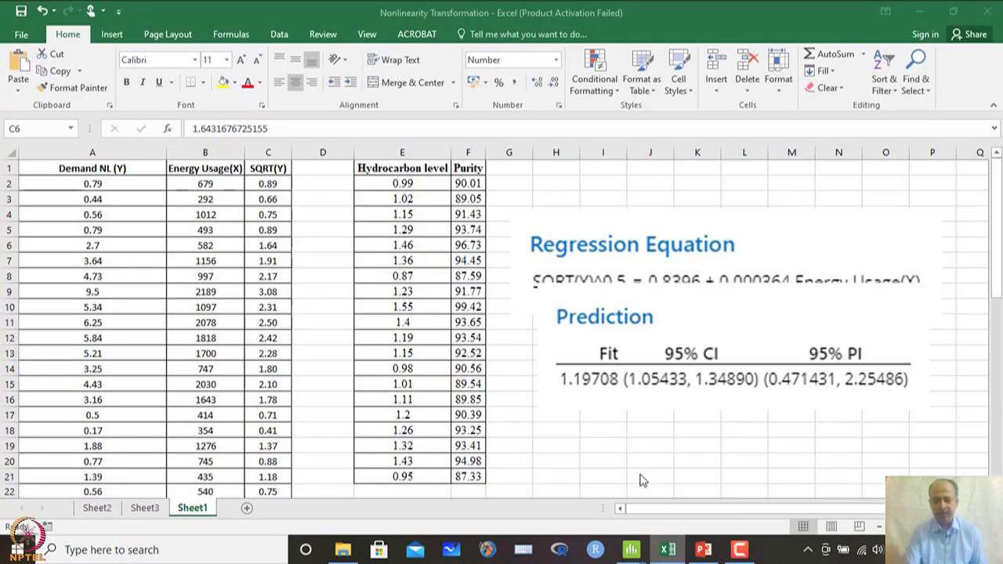
pyautogui.click(630, 315)
pyautogui.press('Delete')
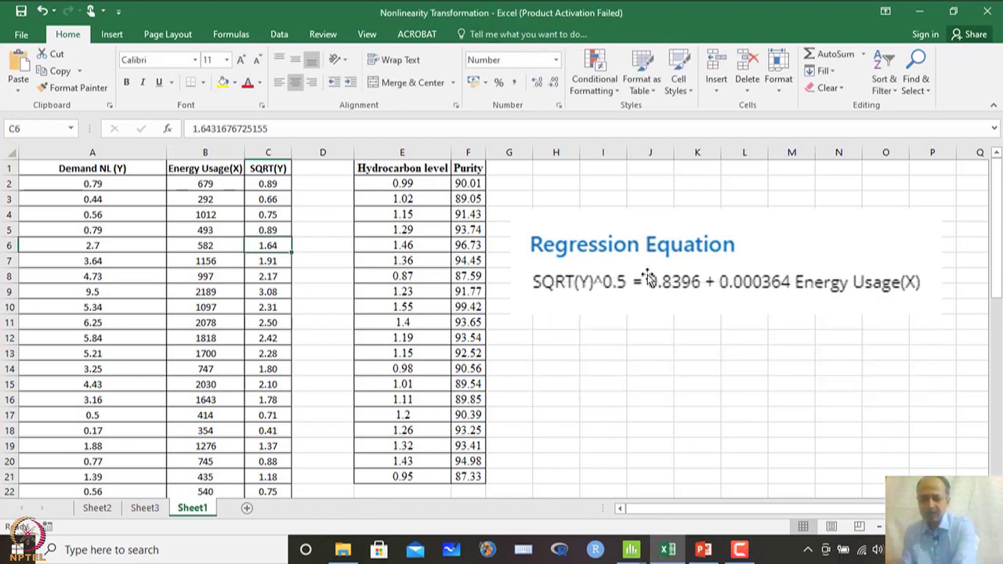
pyautogui.click(647, 276)
pyautogui.press('Delete')
# - Paste the Pull strength equation picture, move it beside the Purity data and enlarge it to span about columns H to V
pyautogui.hotkey('ctrl', 'v')
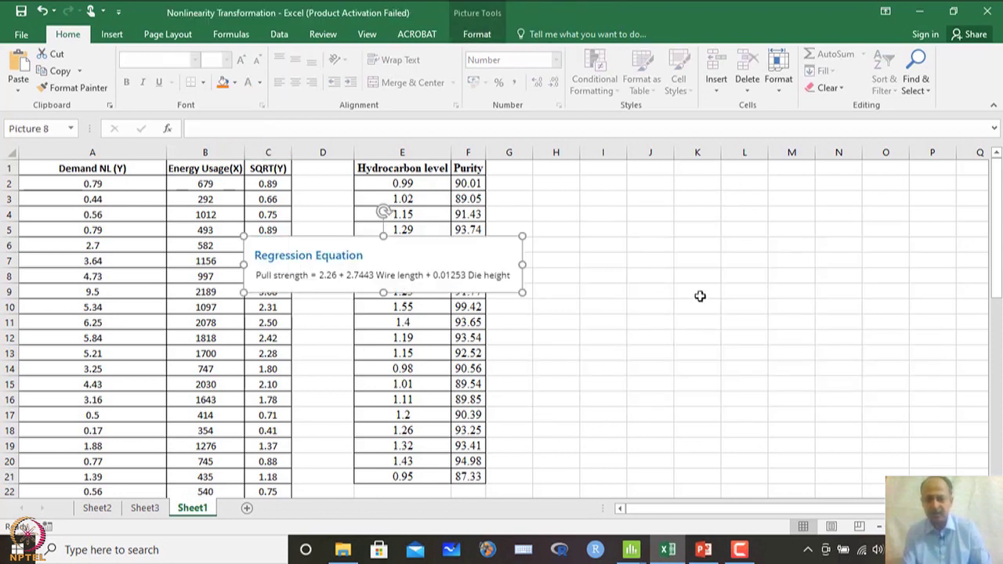
pyautogui.moveTo(480, 274); pyautogui.dragTo(790, 264)
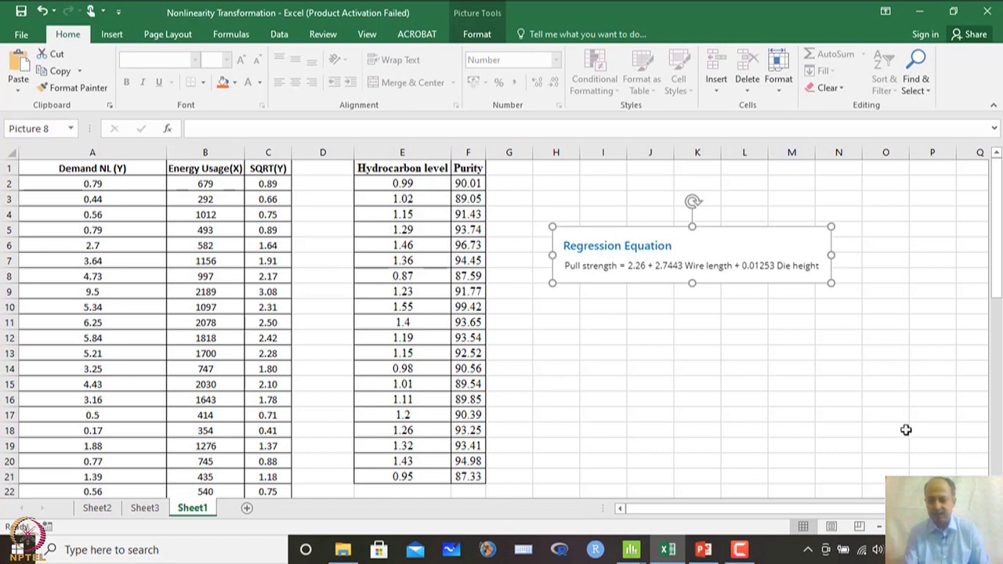
pyautogui.hscroll(3, 518, 320)
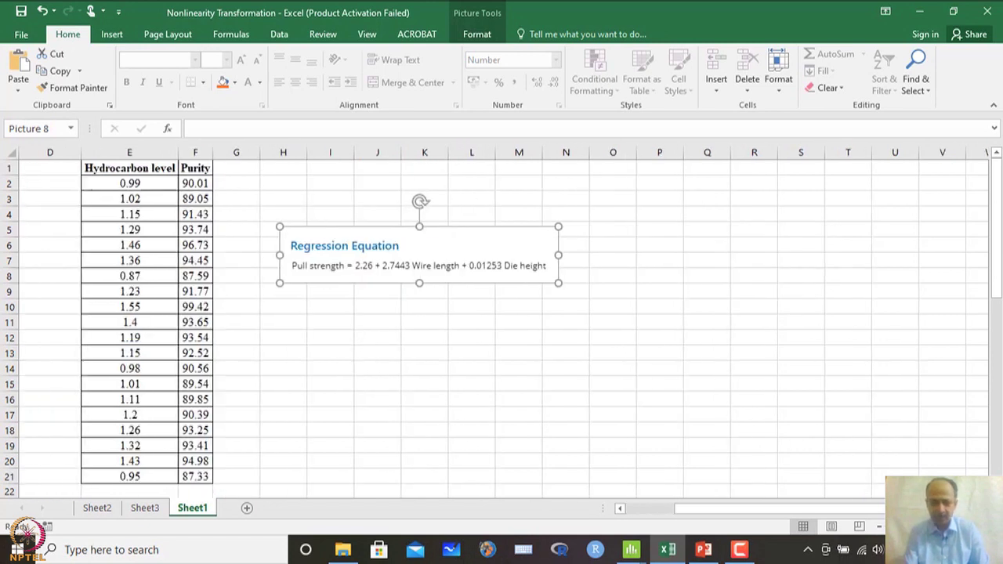
pyautogui.moveTo(555, 281); pyautogui.dragTo(733, 358)
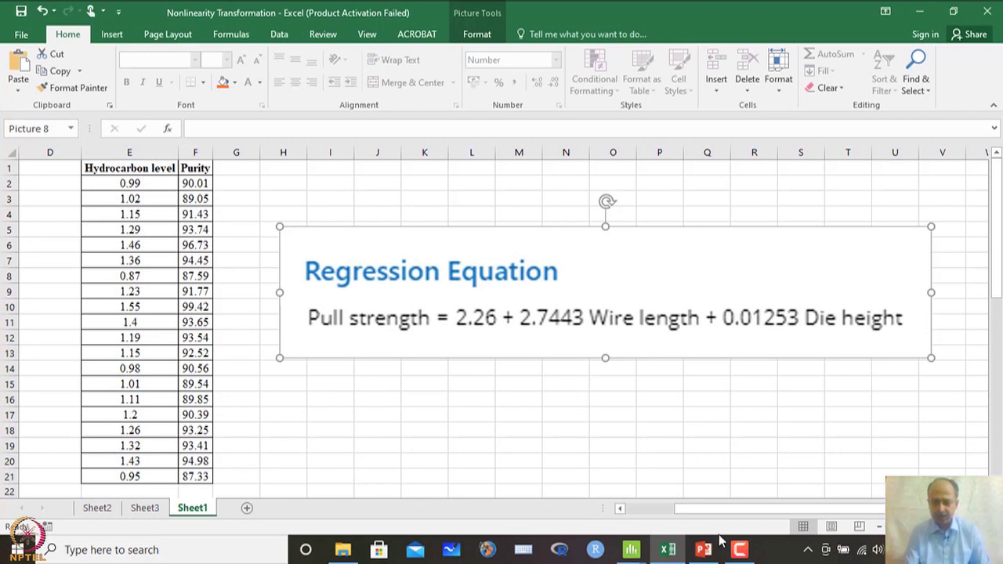
# - Return to the Minitab regression output and copy the Coefficients table as a picture
pyautogui.moveTo(709, 555)
pyautogui.click(631, 549)
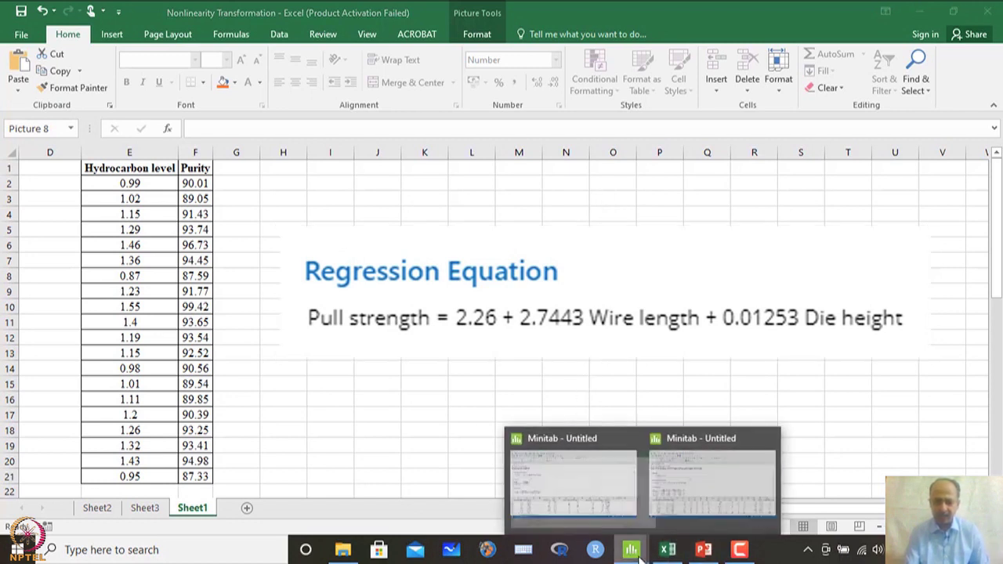
pyautogui.click(657, 489)
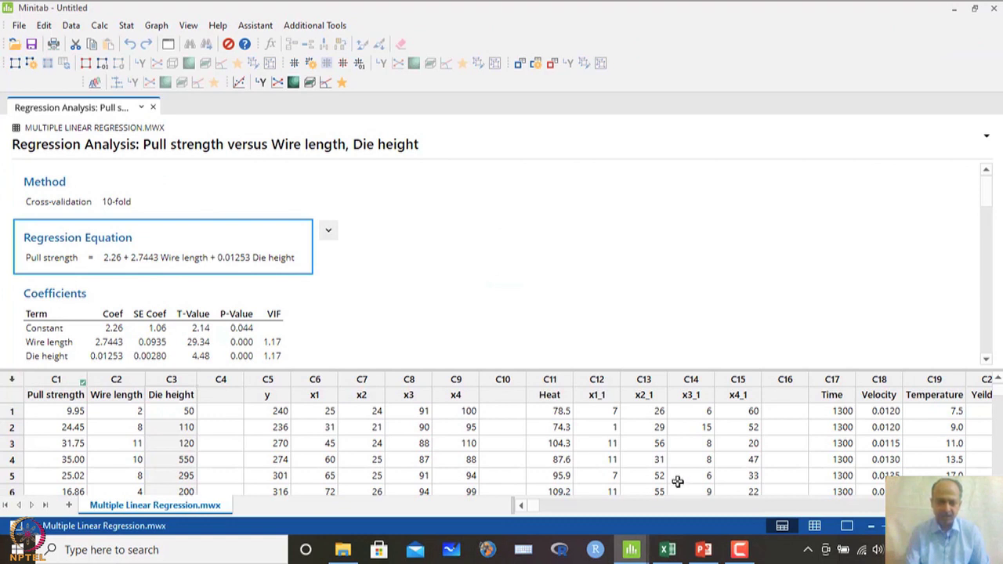
pyautogui.scroll(-3, 276, 328)
pyautogui.click(262, 213)
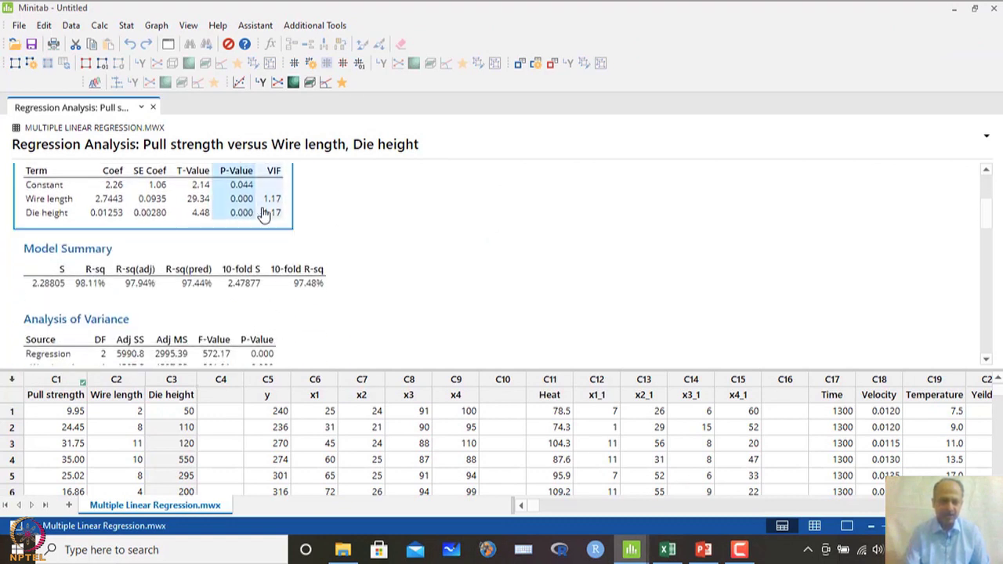
pyautogui.scroll(1, 267, 216)
pyautogui.click(310, 222)
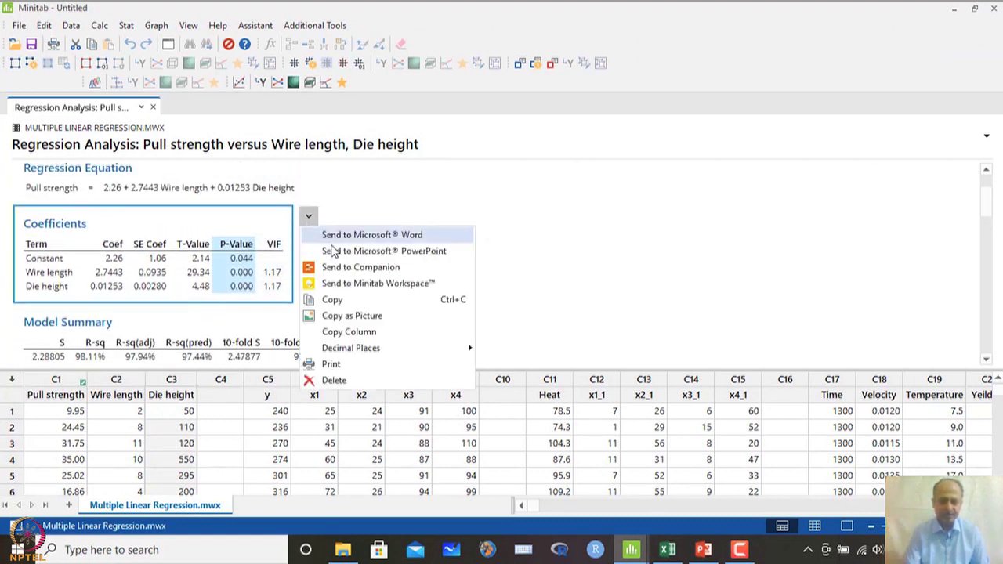
pyautogui.click(354, 318)
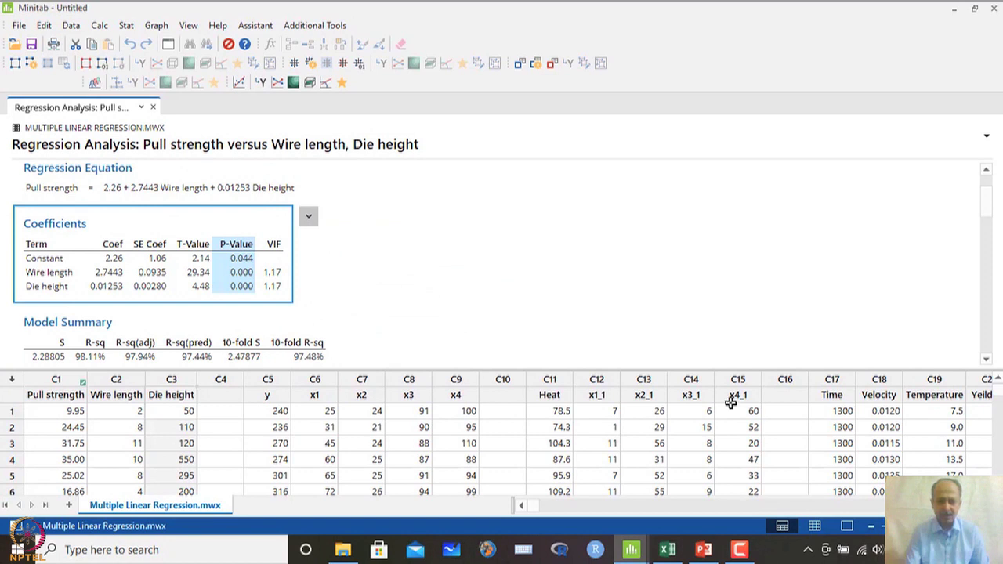
# - Paste the Coefficients picture into Sheet1 in Excel, place it beneath the equation and enlarge it to span about columns H to S
pyautogui.click(668, 550)
pyautogui.hotkey('ctrl', 'v')
pyautogui.click(389, 381)
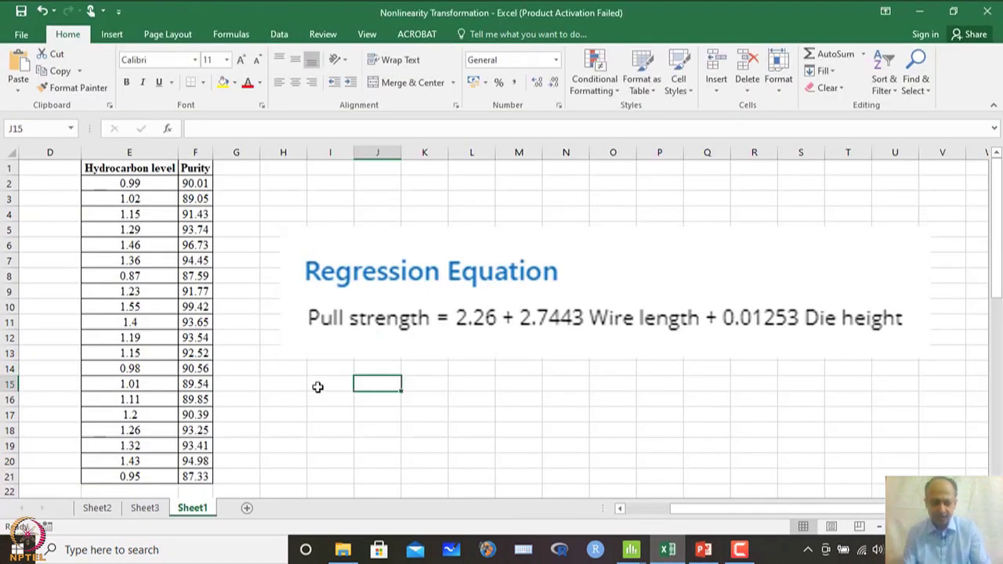
pyautogui.hotkey('ctrl', 'v')
pyautogui.scroll(-1, 392, 383)
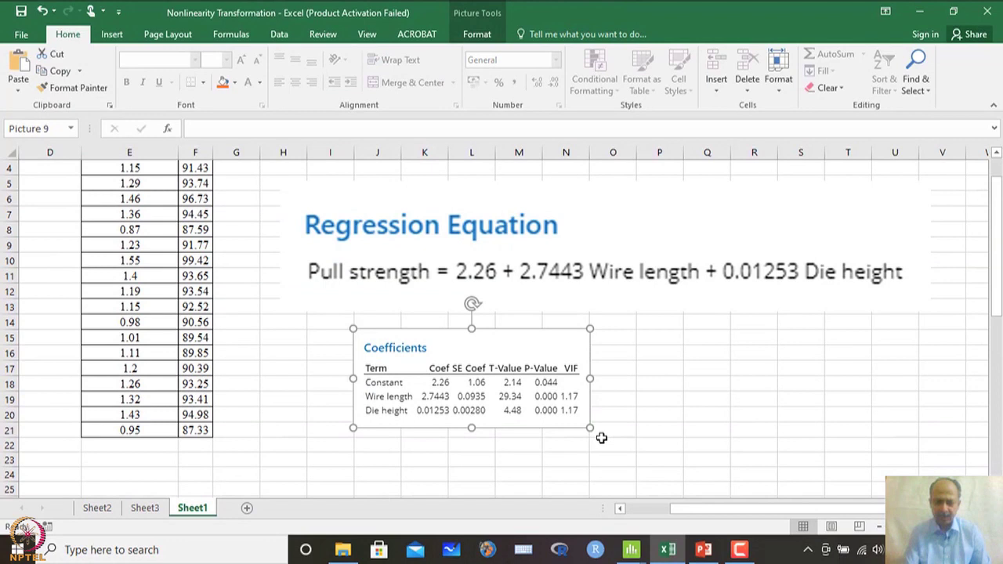
pyautogui.moveTo(590, 428); pyautogui.dragTo(674, 477)
pyautogui.moveTo(581, 384); pyautogui.dragTo(464, 413)
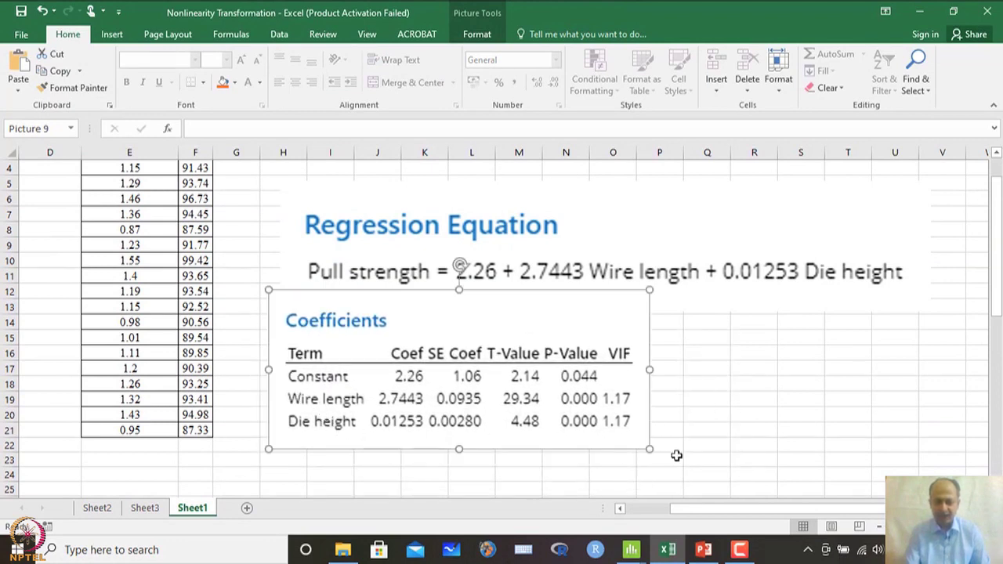
pyautogui.moveTo(650, 449); pyautogui.dragTo(788, 465)
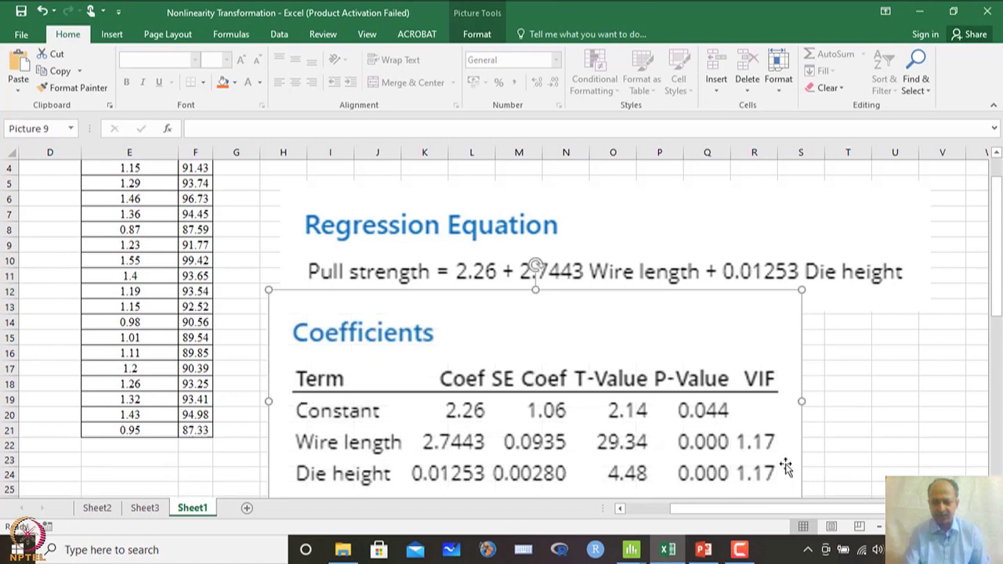
# - Switch to the Multiple Linear Regression results in Minitab and copy the Analysis of Variance table as a picture
pyautogui.scroll(-1, 684, 436)
pyautogui.scroll(-1, 684, 436)
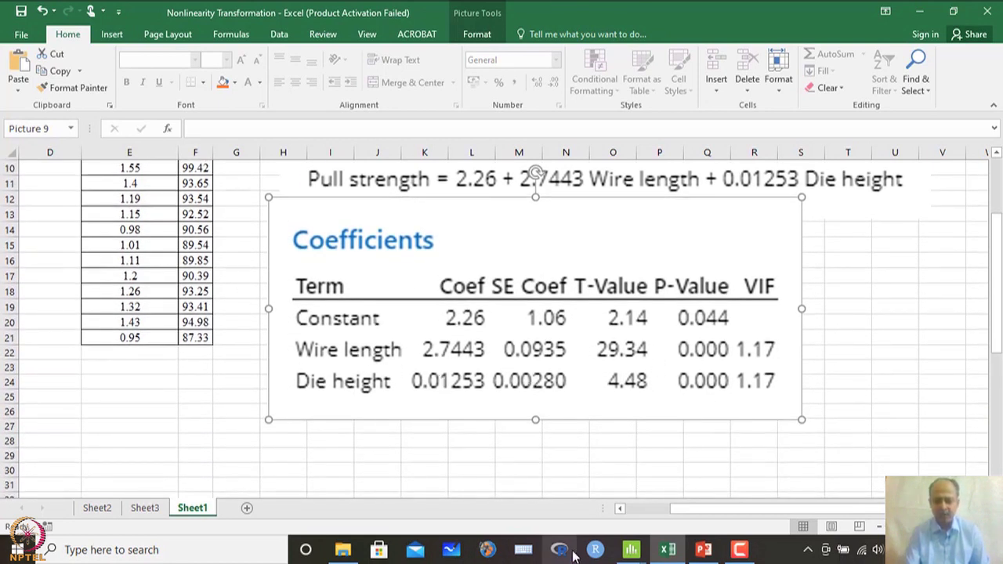
pyautogui.click(631, 550)
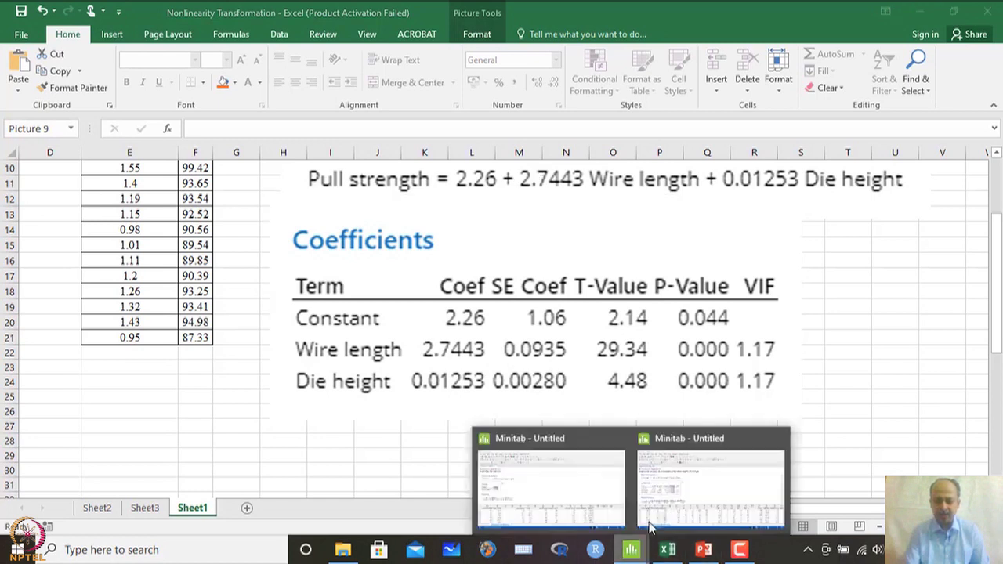
pyautogui.click(608, 507)
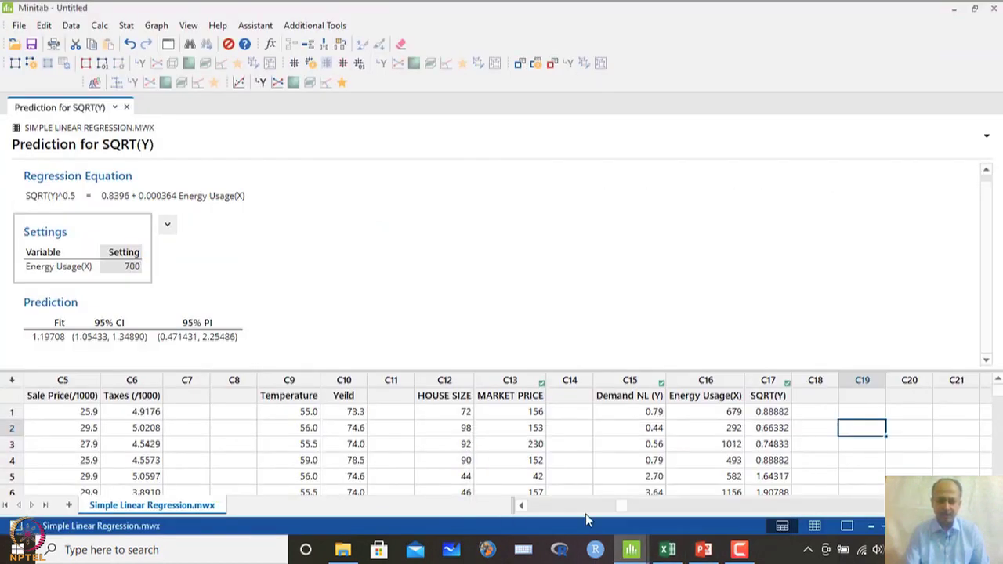
pyautogui.click(631, 549)
pyautogui.click(696, 490)
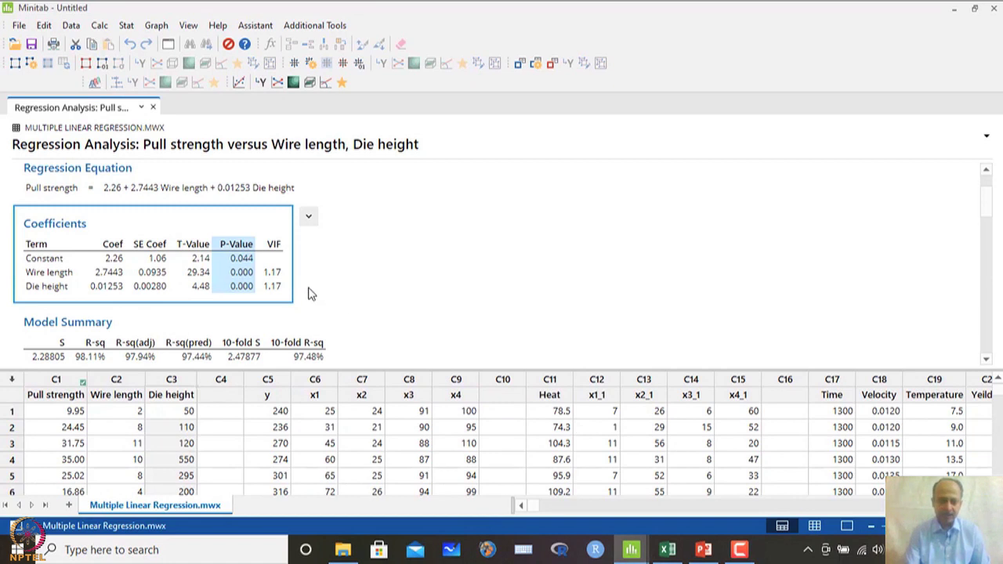
pyautogui.scroll(-3, 310, 293)
pyautogui.click(176, 267)
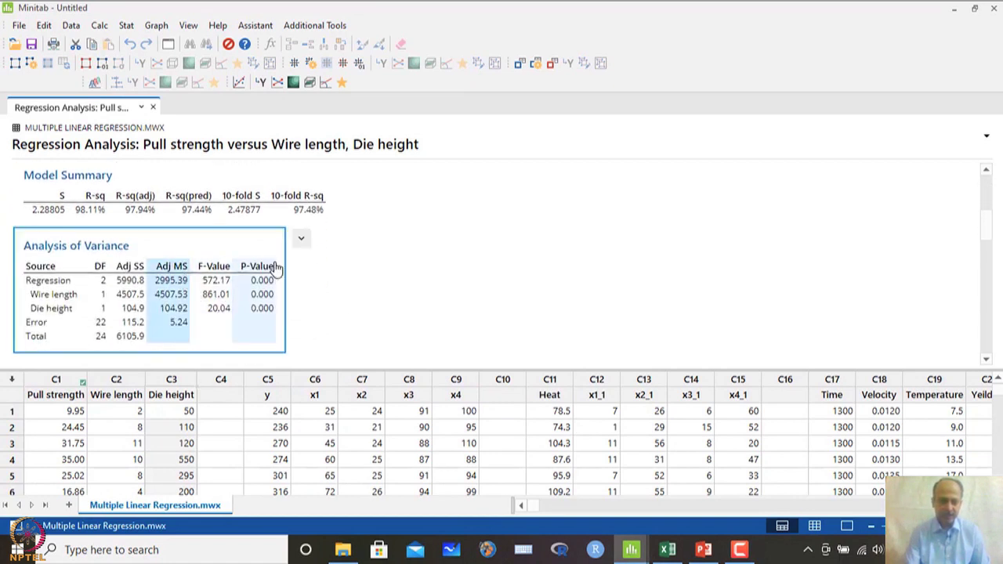
pyautogui.click(300, 240)
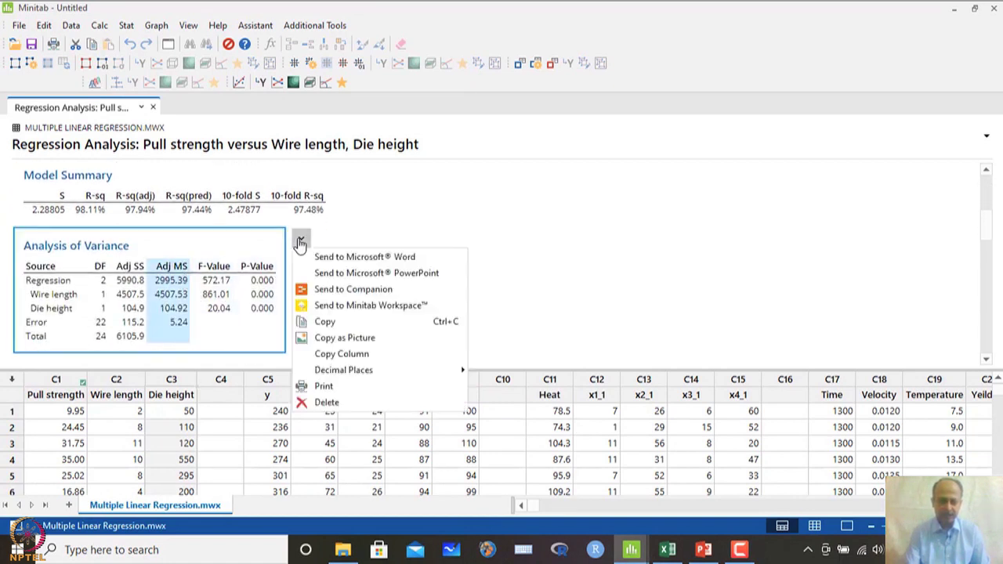
pyautogui.click(342, 337)
# - Switch to Excel, paste the Analysis of Variance picture at I29 beneath the Coefficients and enlarge it to span about columns I to Q
pyautogui.click(679, 552)
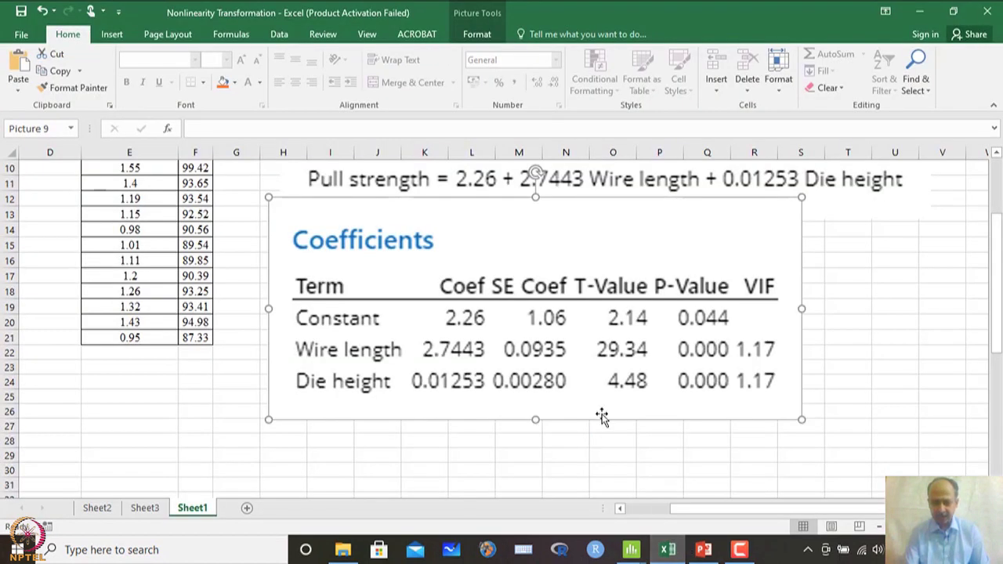
pyautogui.scroll(-2, 471, 384)
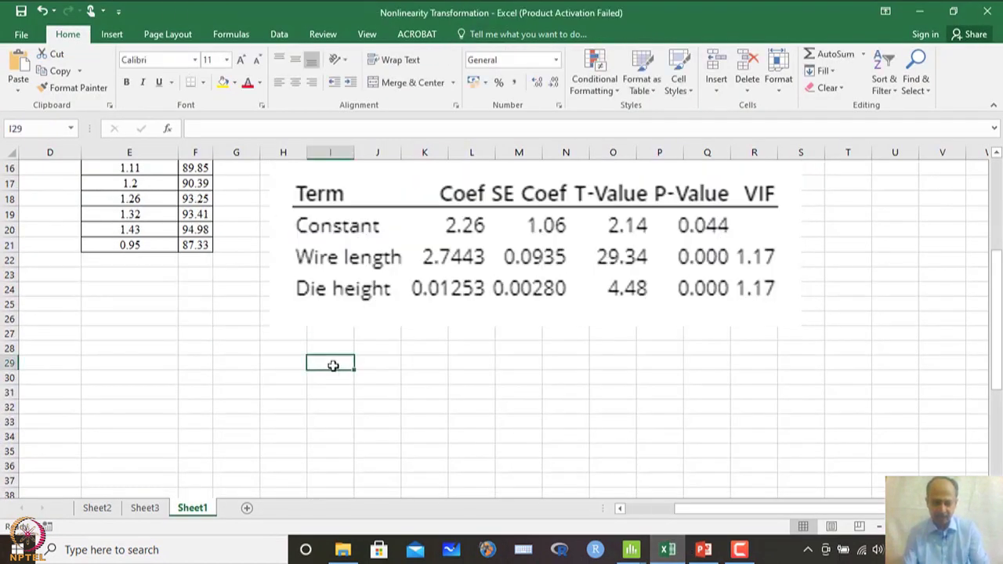
pyautogui.hotkey('ctrl', 'v')
pyautogui.scroll(-3, 533, 450)
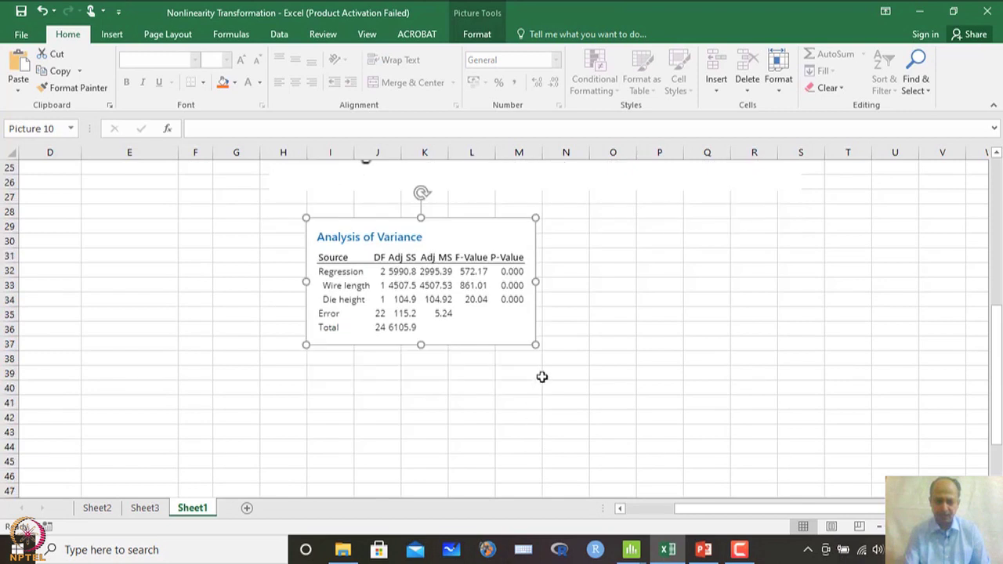
pyautogui.moveTo(536, 345); pyautogui.dragTo(728, 452)
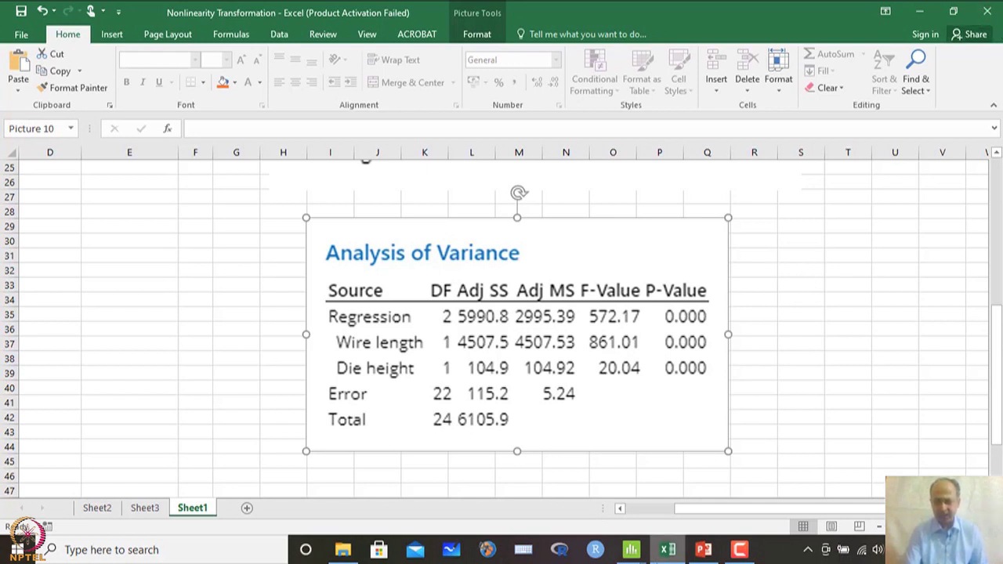
# - Return to the Pull strength regression output in Minitab and copy the Model Summary table as a picture
pyautogui.click(630, 551)
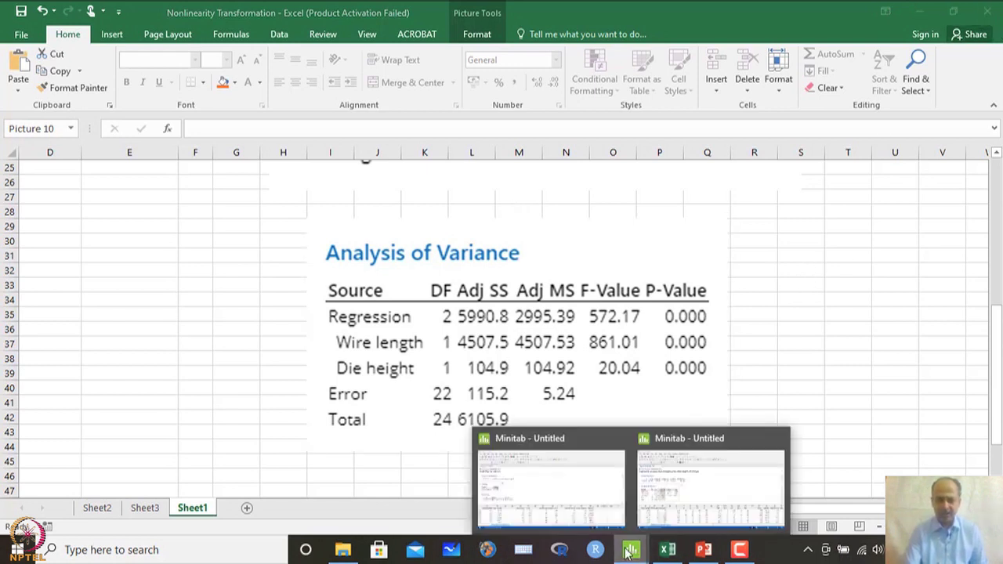
pyautogui.click(630, 480)
pyautogui.scroll(-3, 317, 347)
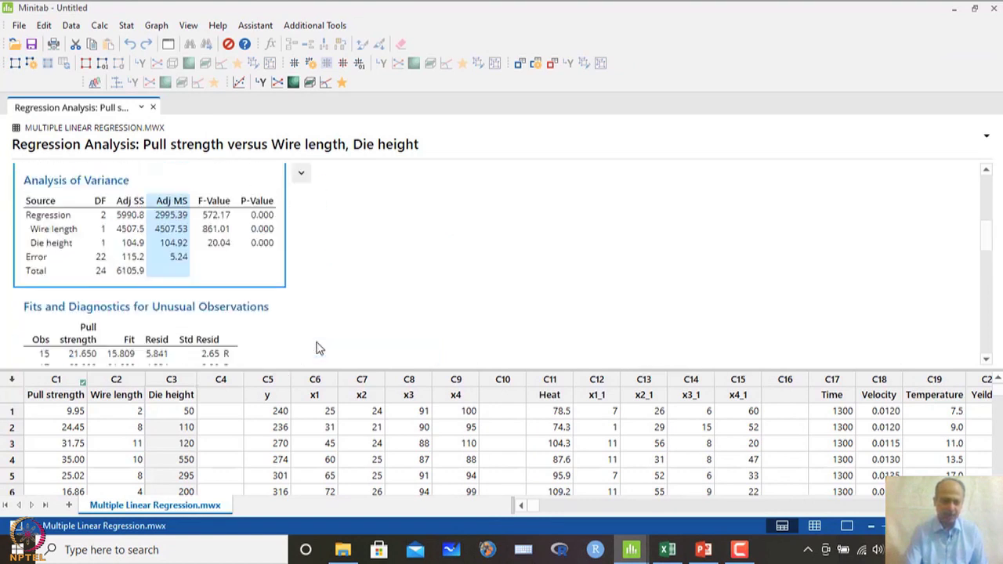
pyautogui.scroll(-3, 318, 347)
pyautogui.scroll(3, 370, 220)
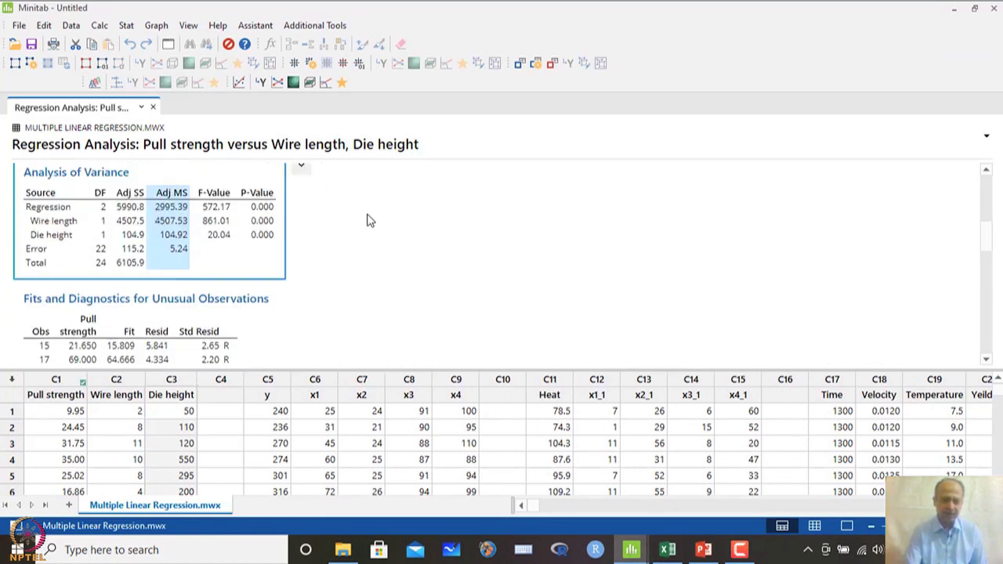
pyautogui.scroll(3, 370, 220)
pyautogui.click(313, 284)
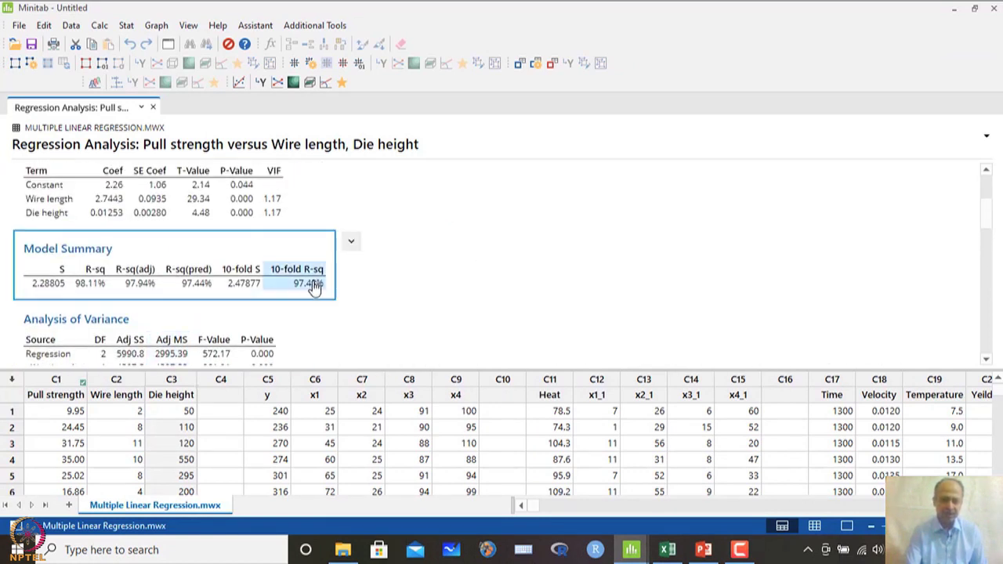
pyautogui.click(353, 245)
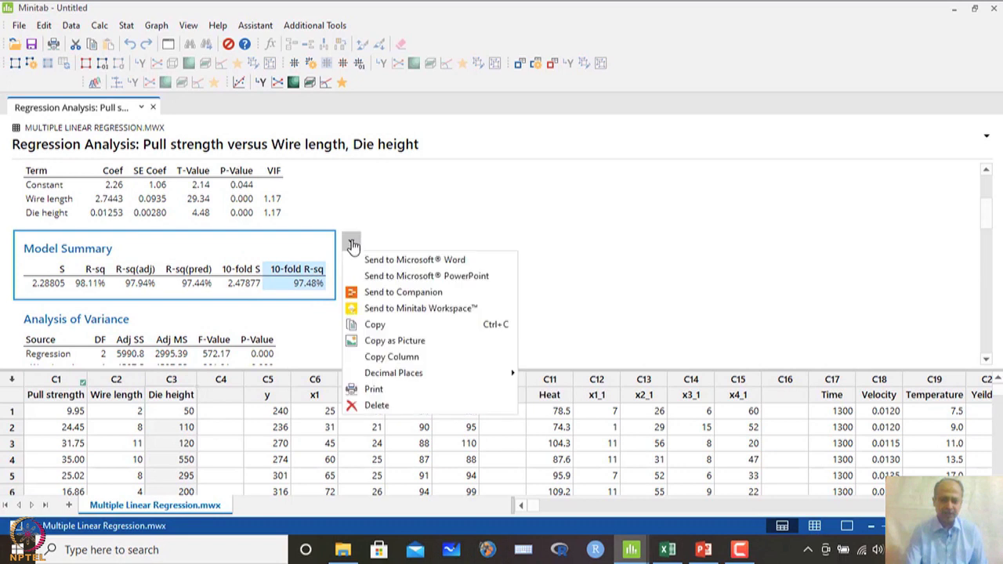
pyautogui.click(421, 342)
# - Paste the Model Summary picture into Sheet1 in Excel, enlarge it and place it directly beneath the Analysis of Variance, spanning about columns H to S
pyautogui.click(668, 550)
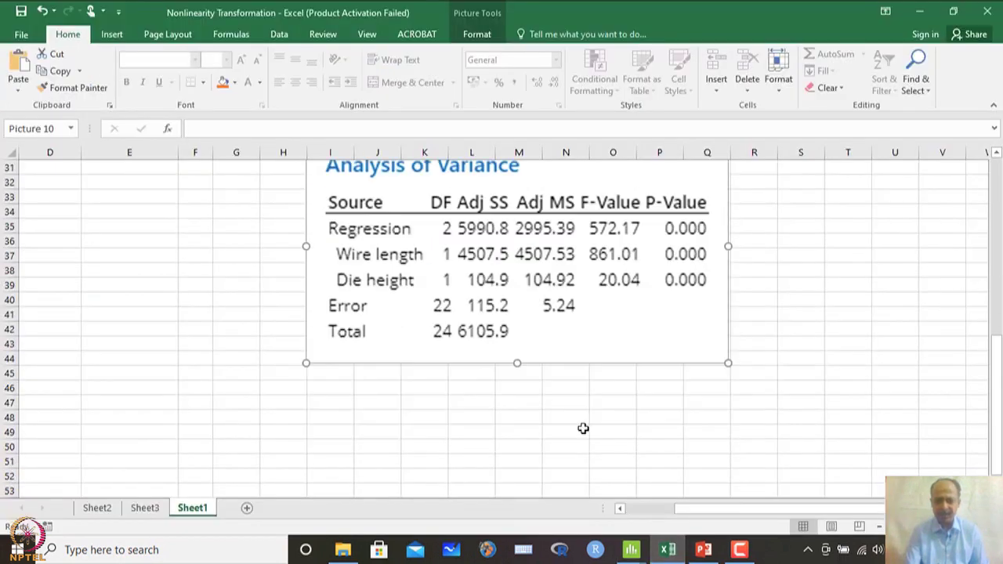
pyautogui.scroll(-1, 583, 428)
pyautogui.press('Escape')
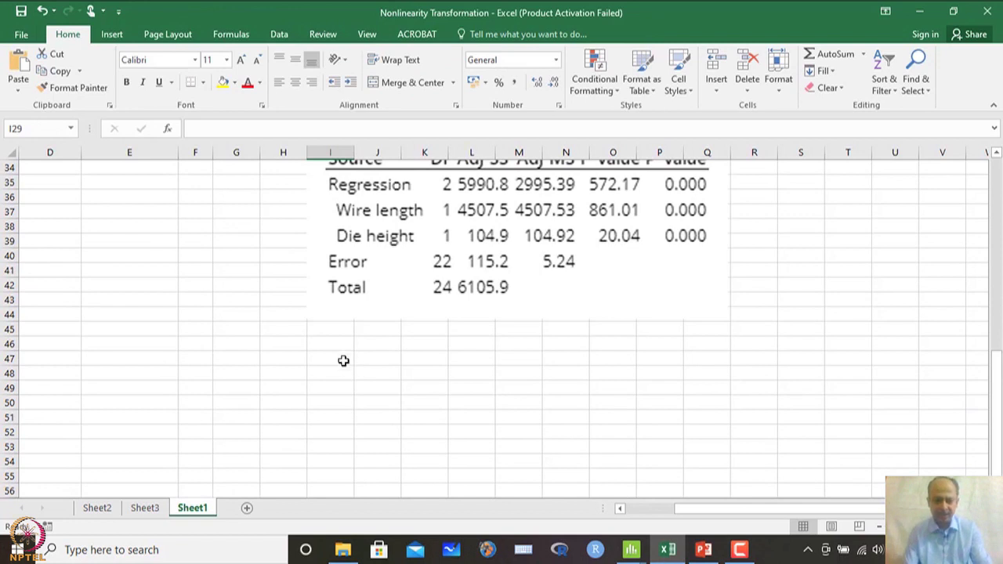
pyautogui.click(349, 346)
pyautogui.hotkey('ctrl', 'v')
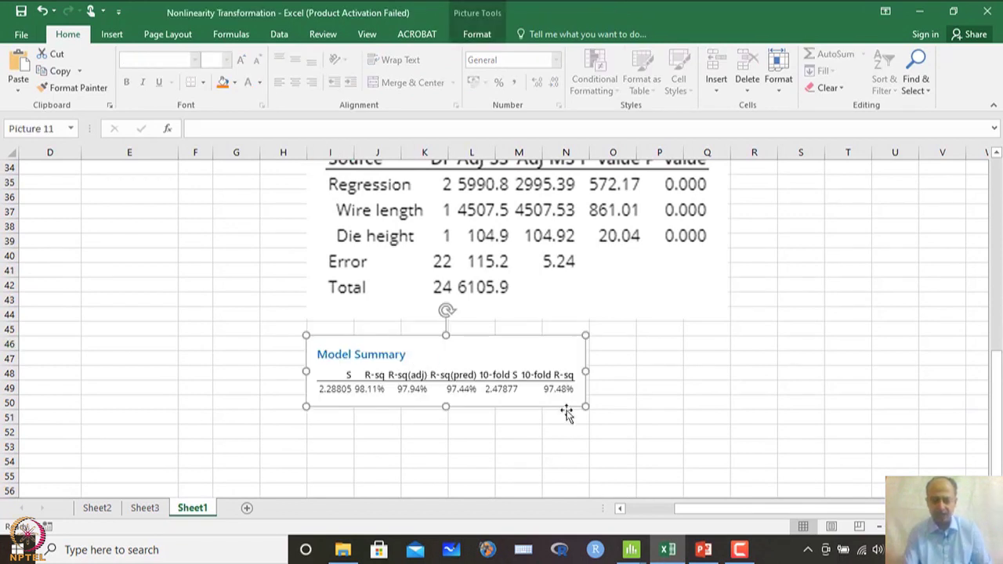
pyautogui.moveTo(591, 410); pyautogui.dragTo(769, 469)
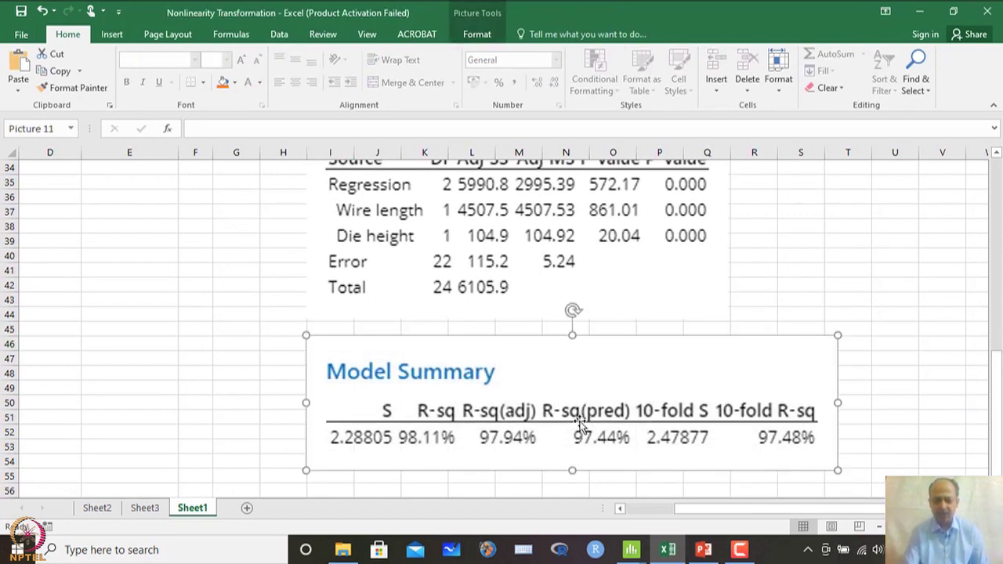
pyautogui.moveTo(579, 424); pyautogui.dragTo(566, 394)
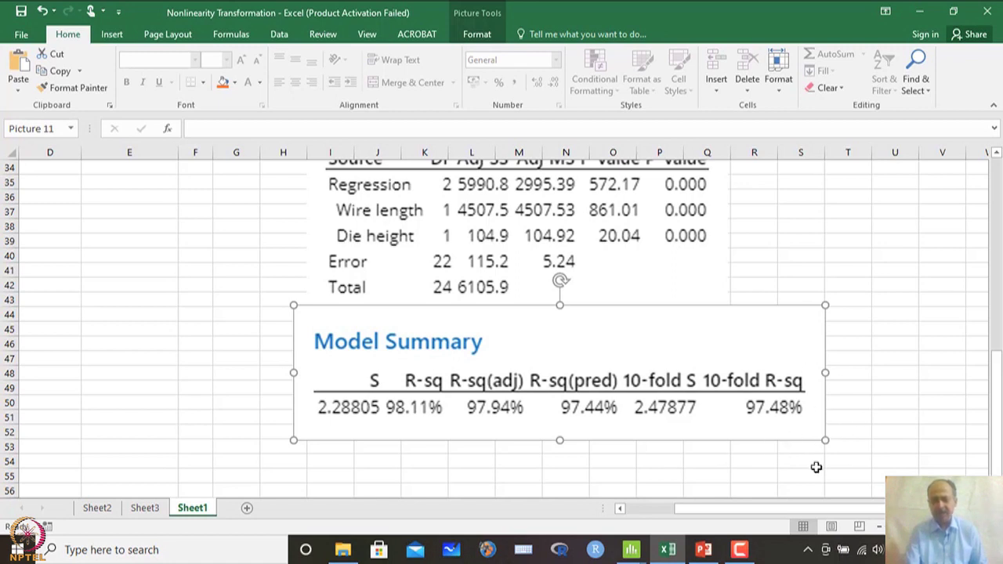
# - Switch to Minitab and examine the enlarged Pareto chart of standardized effects and the normal probability plot for Pull strength
pyautogui.scroll(-1, 784, 462)
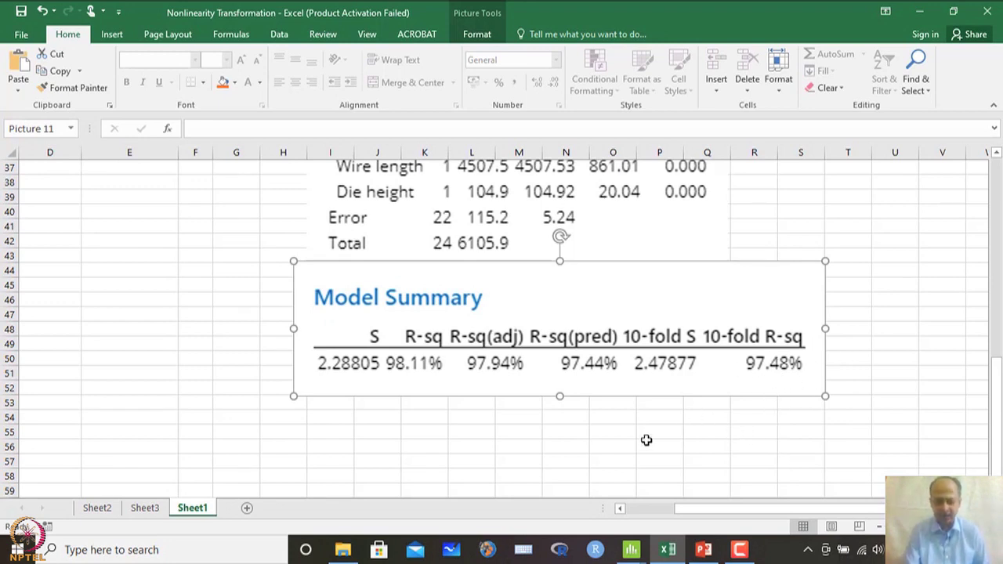
pyautogui.click(631, 548)
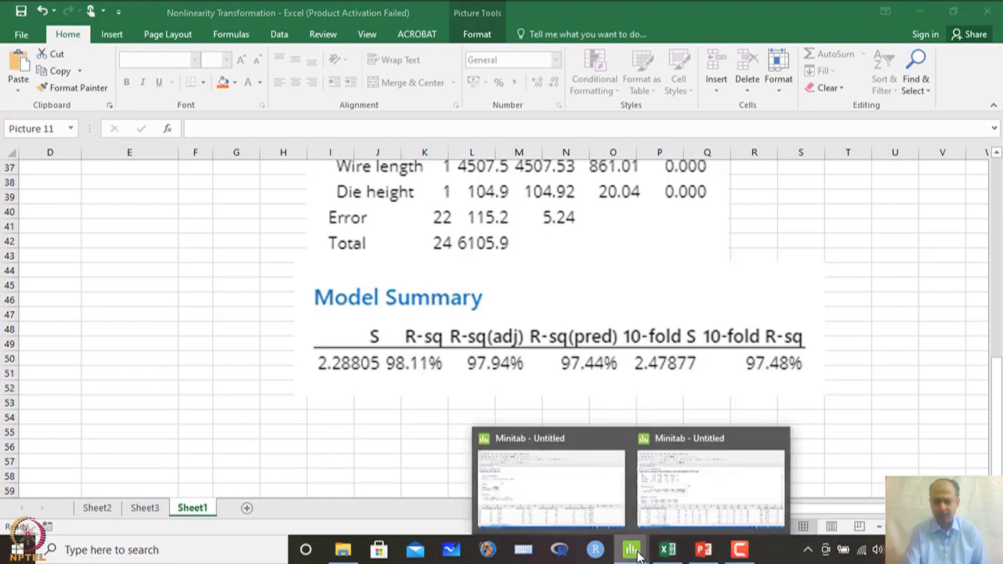
pyautogui.click(669, 492)
pyautogui.scroll(-2, 351, 335)
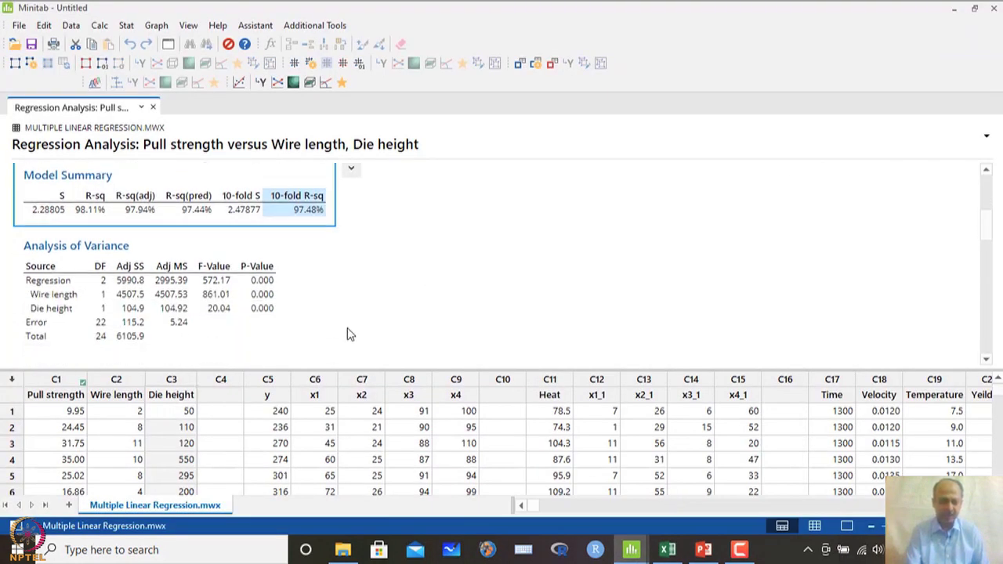
pyautogui.scroll(-4, 350, 335)
pyautogui.scroll(-3, 351, 335)
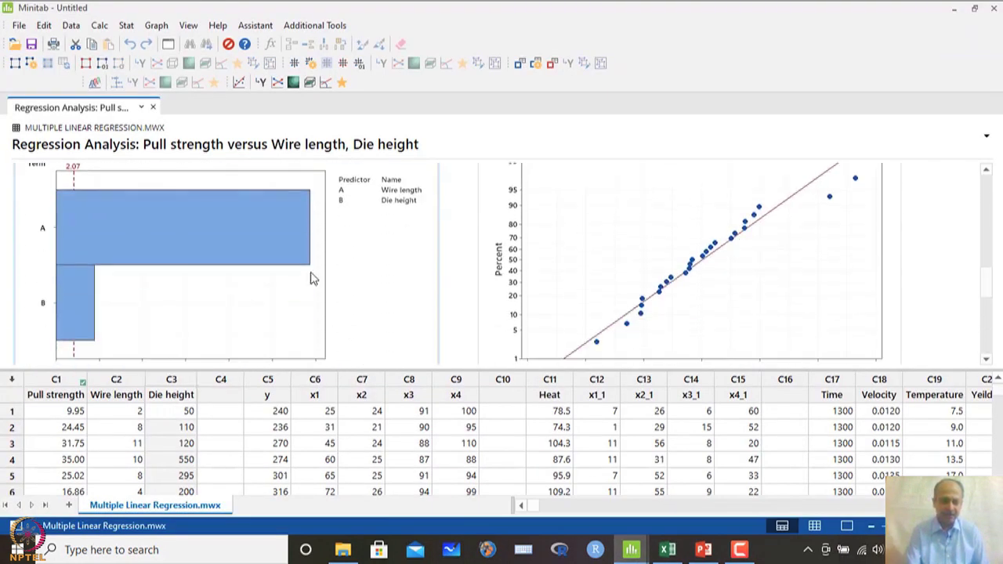
pyautogui.doubleClick(258, 221)
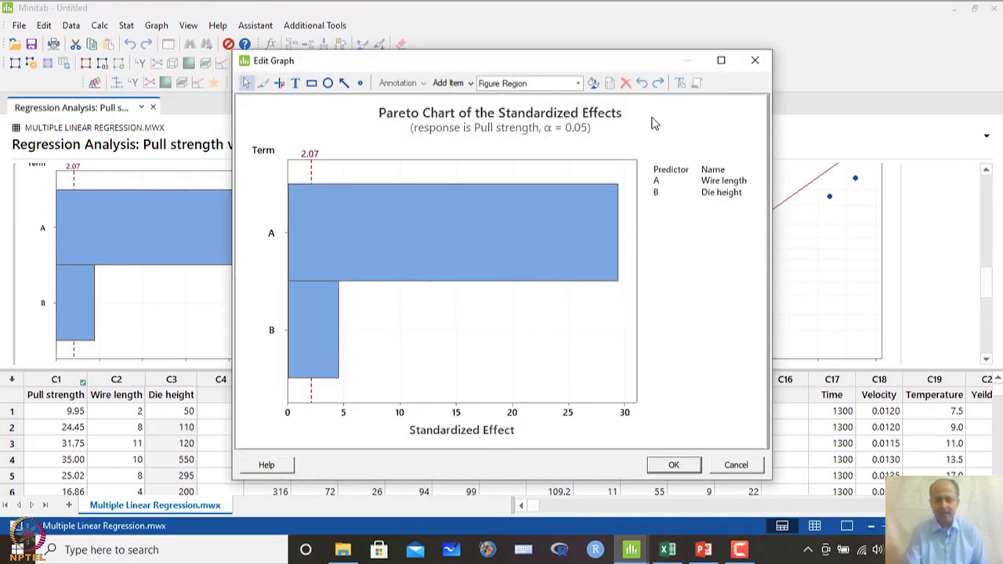
pyautogui.click(722, 62)
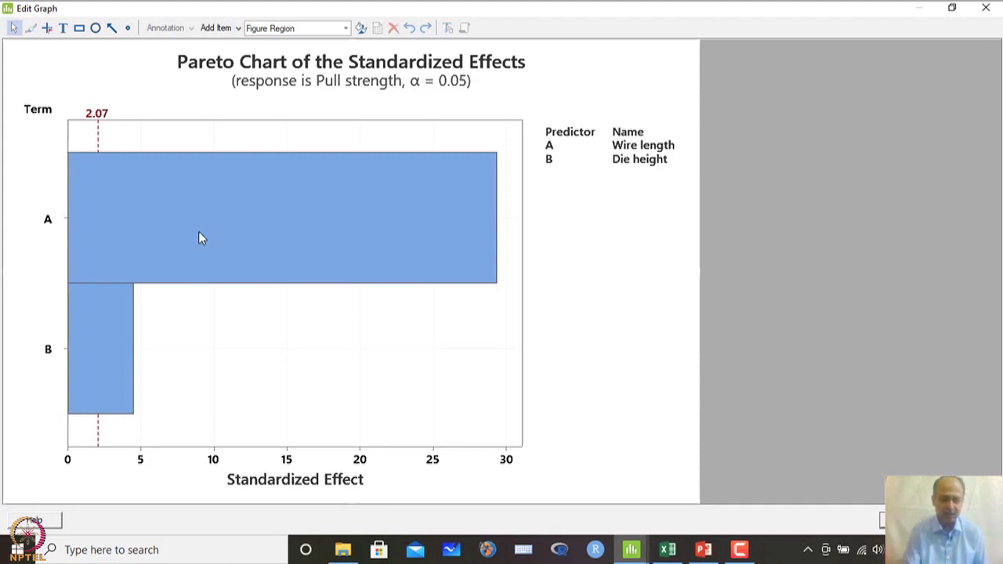
pyautogui.moveTo(199, 234)
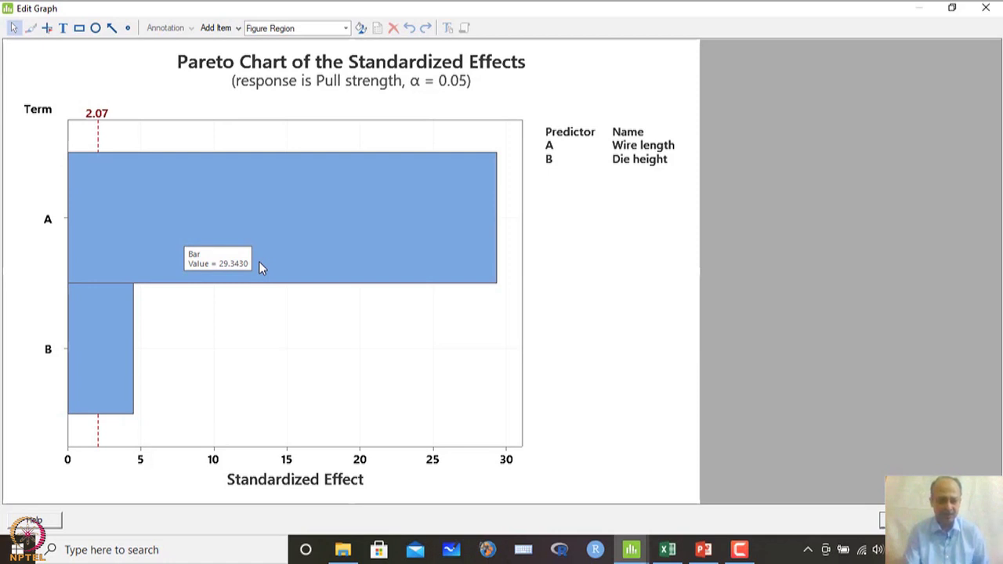
pyautogui.moveTo(100, 400)
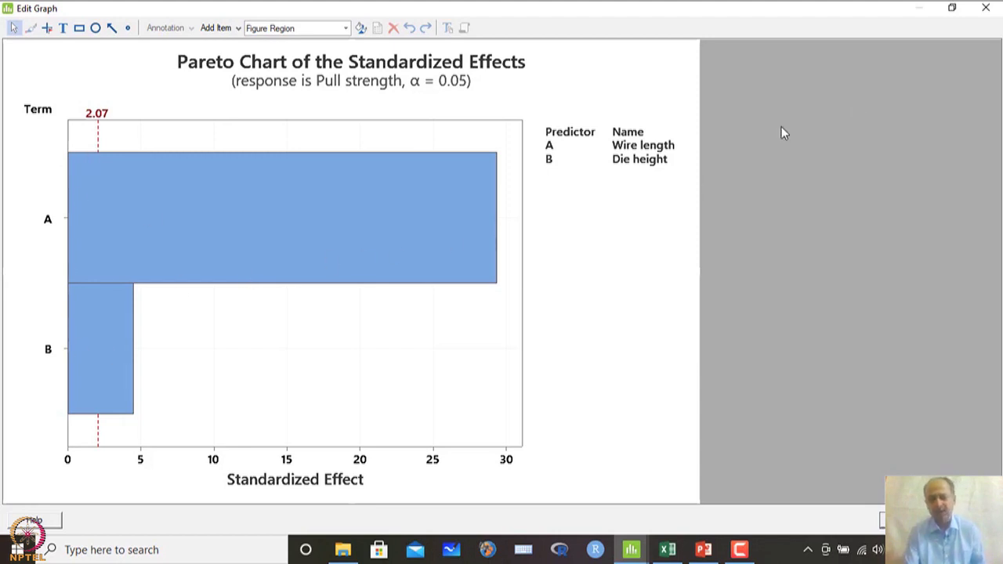
pyautogui.press('Escape')
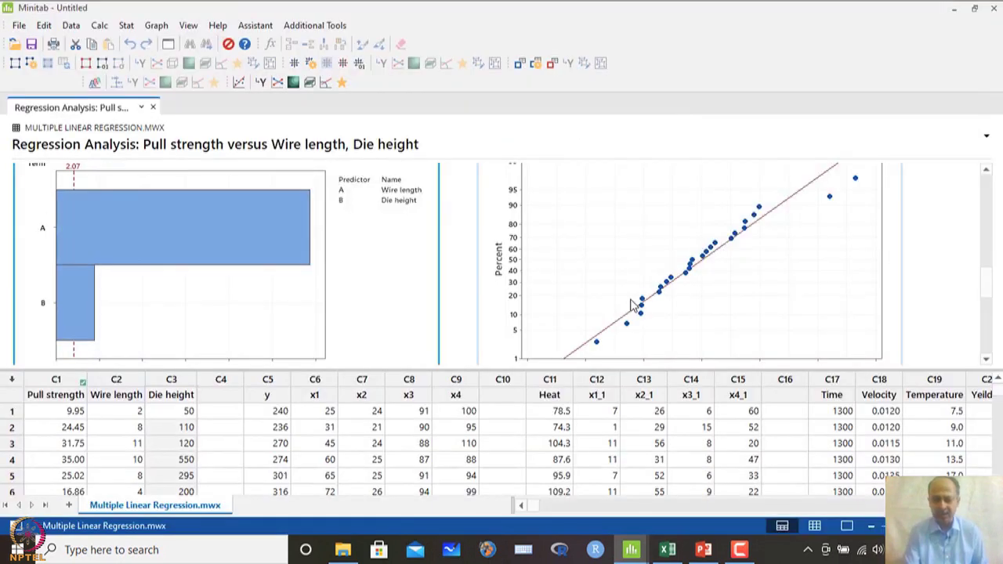
pyautogui.doubleClick(634, 287)
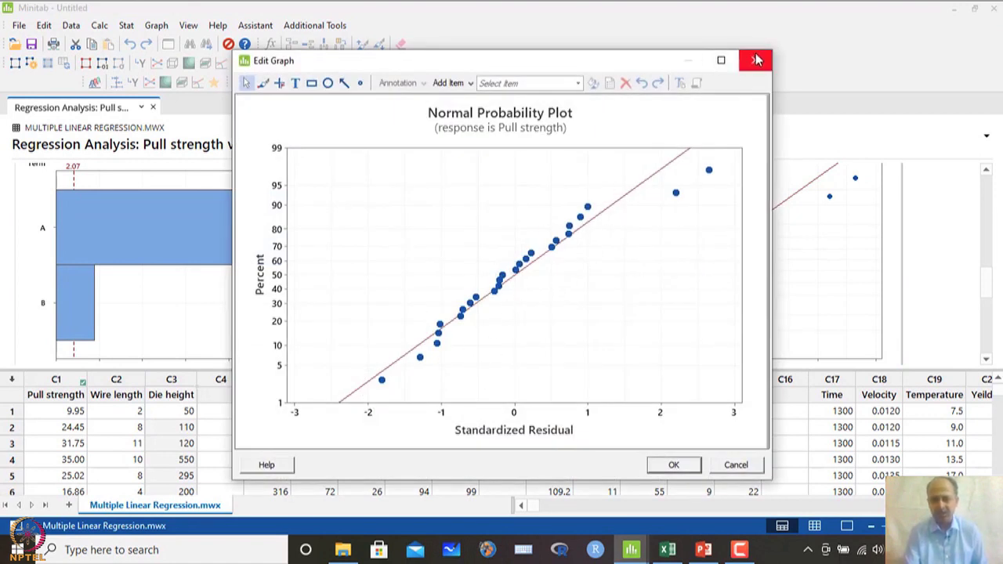
pyautogui.click(755, 61)
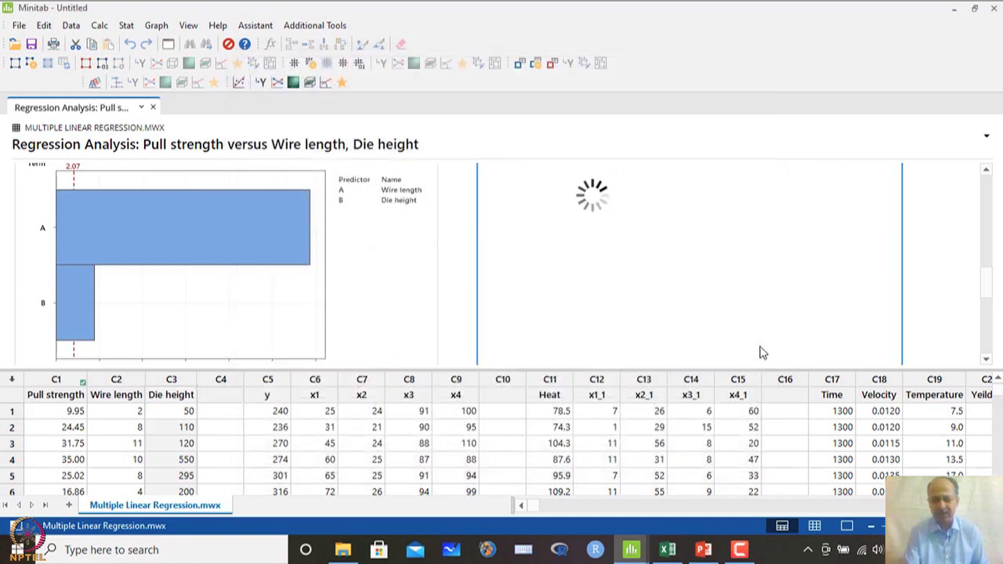
# - Run an Anderson-Darling normality test on the standardized residuals column SRES
pyautogui.click(126, 25)
pyautogui.moveTo(149, 43)
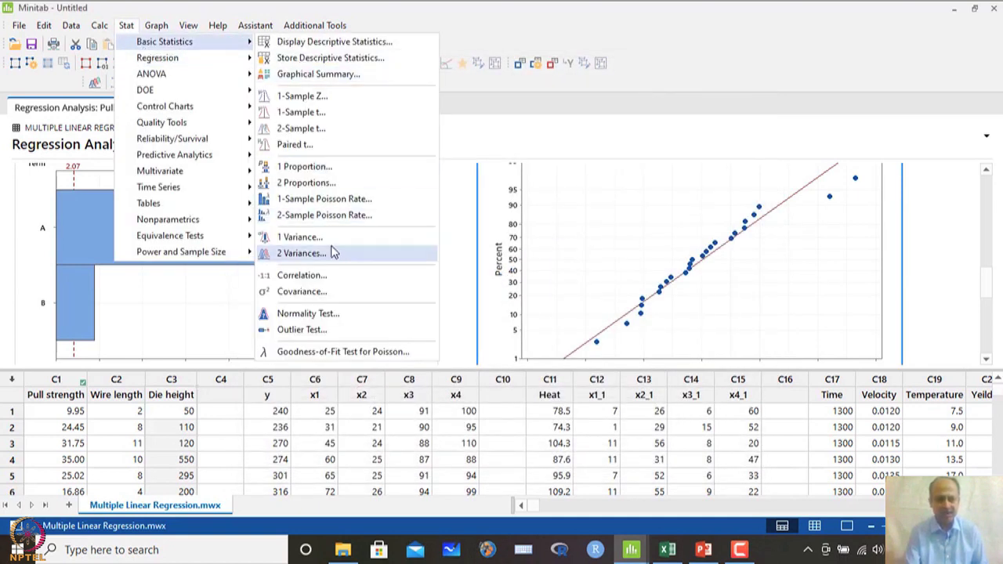
pyautogui.click(328, 315)
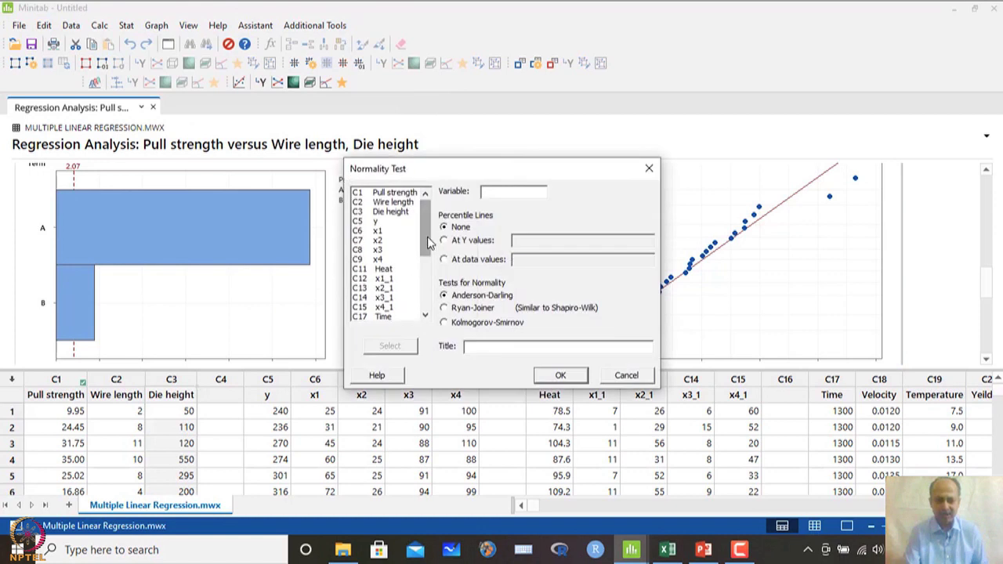
pyautogui.scroll(-5, 427, 235)
pyautogui.doubleClick(386, 317)
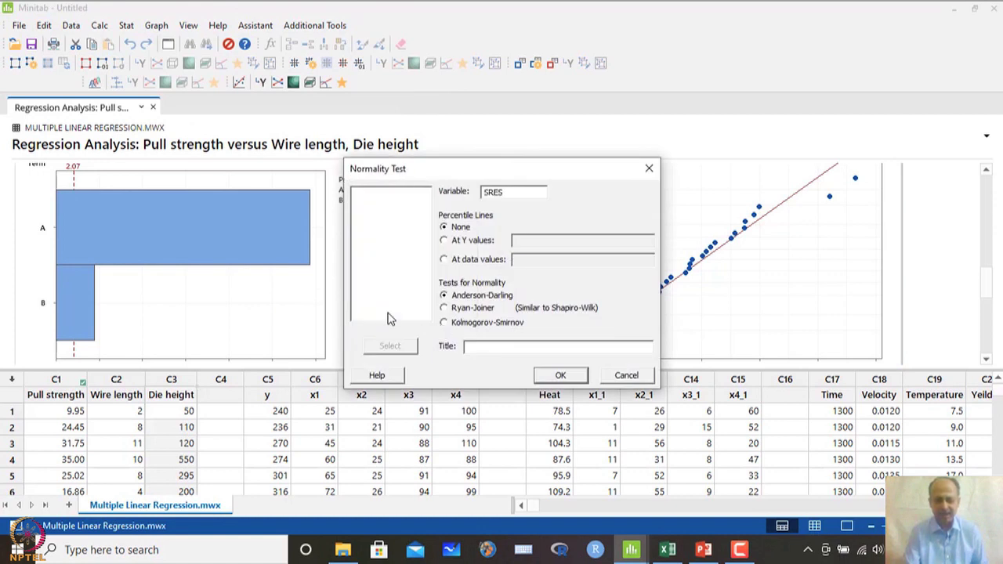
pyautogui.click(558, 376)
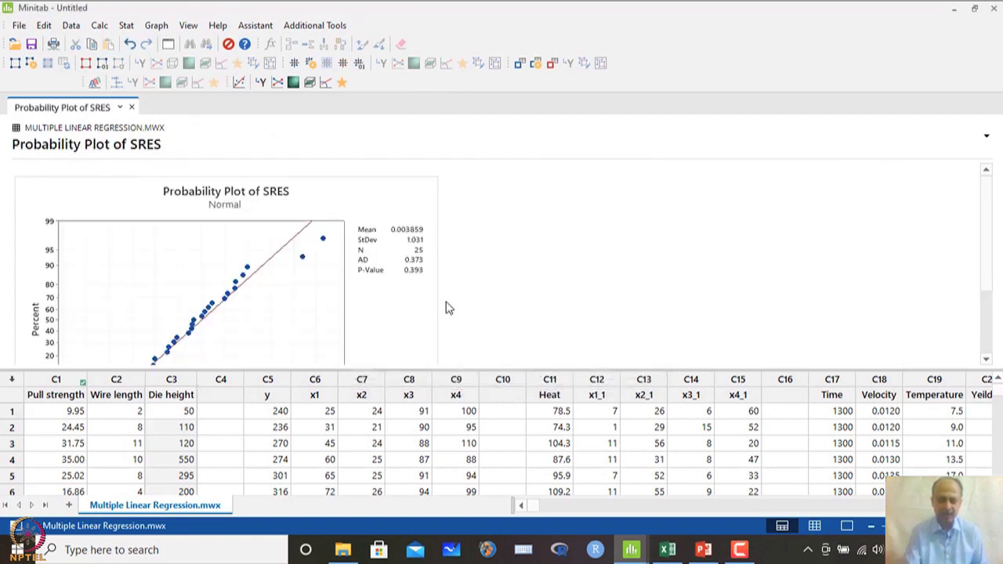
# - Examine the enlarged probability plot of SRES, including its Anderson-Darling statistic and P-value, and return to the output
pyautogui.doubleClick(403, 264)
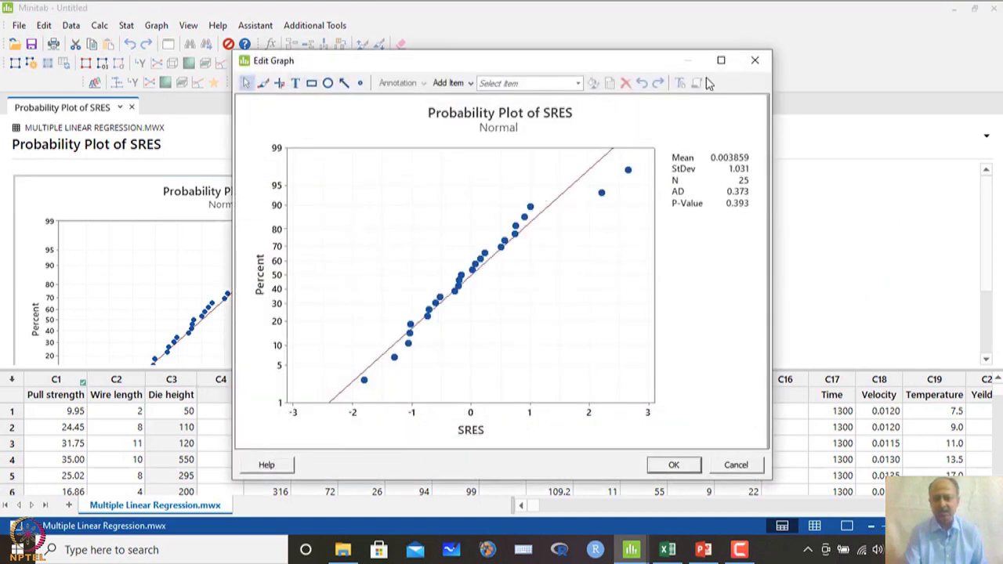
pyautogui.click(720, 60)
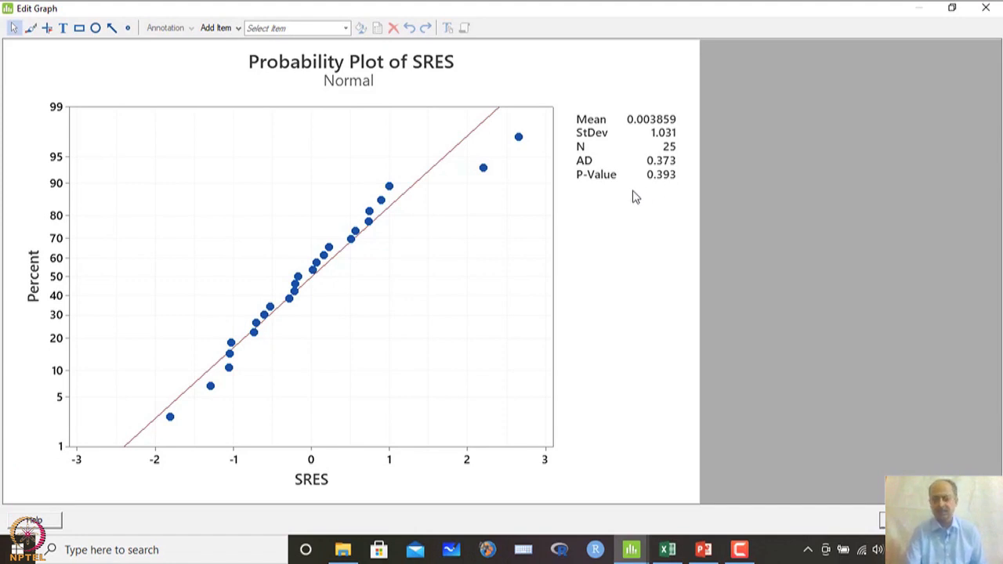
pyautogui.click(987, 8)
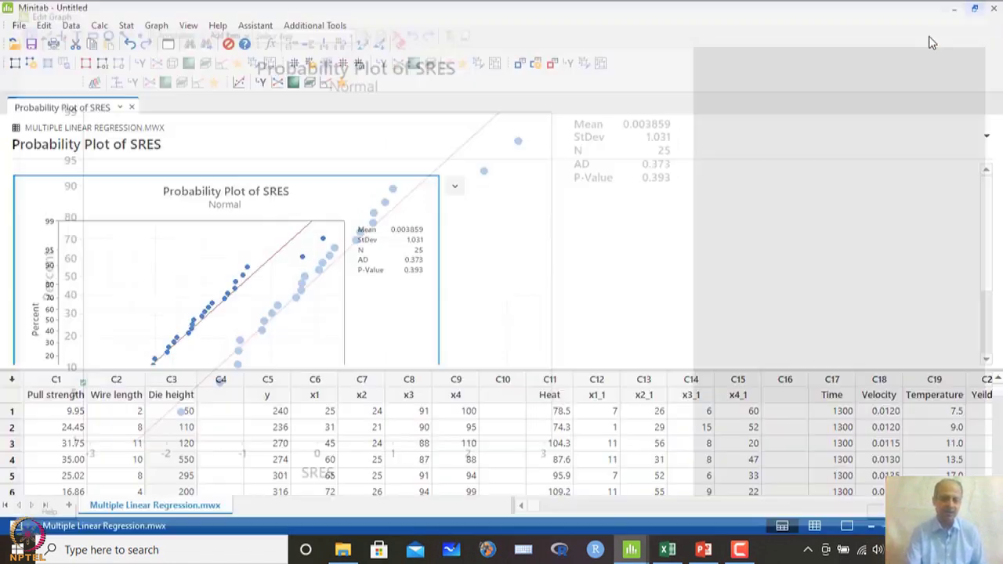
pyautogui.scroll(3, 472, 288)
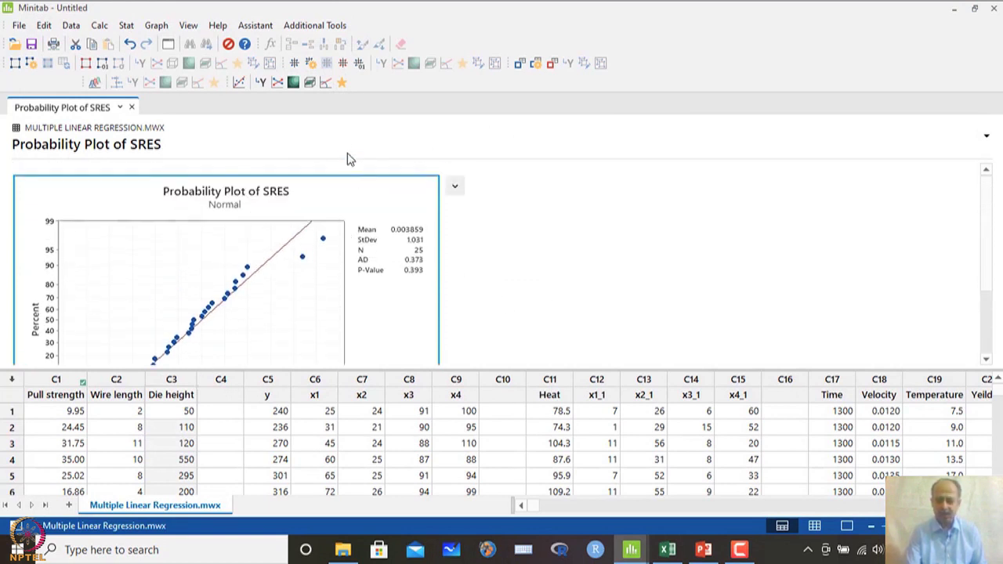
# - Refit the regression of Pull strength on Wire length and Die height, keeping the Pareto chart and the individual standardized residual plots
pyautogui.click(128, 30)
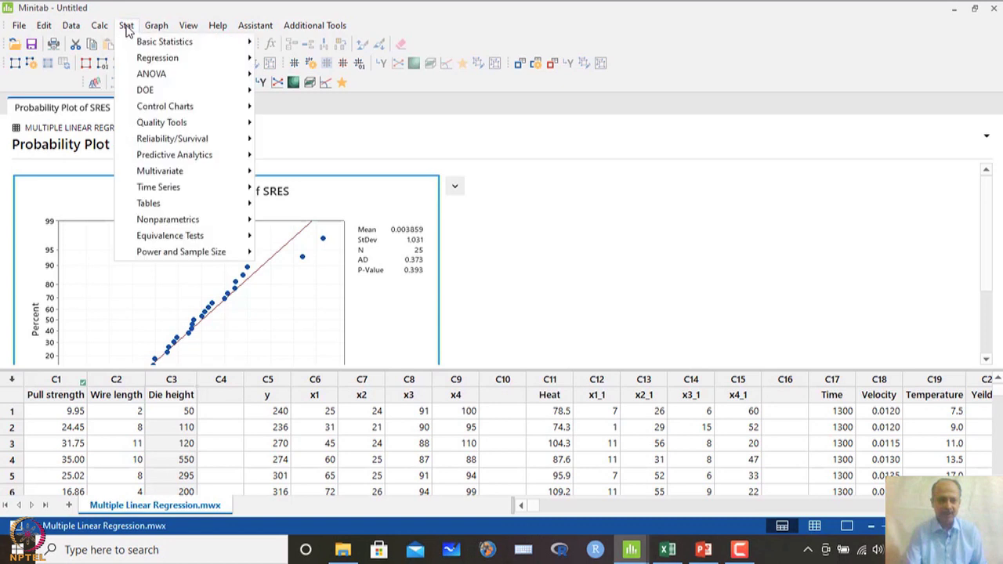
pyautogui.moveTo(156, 64)
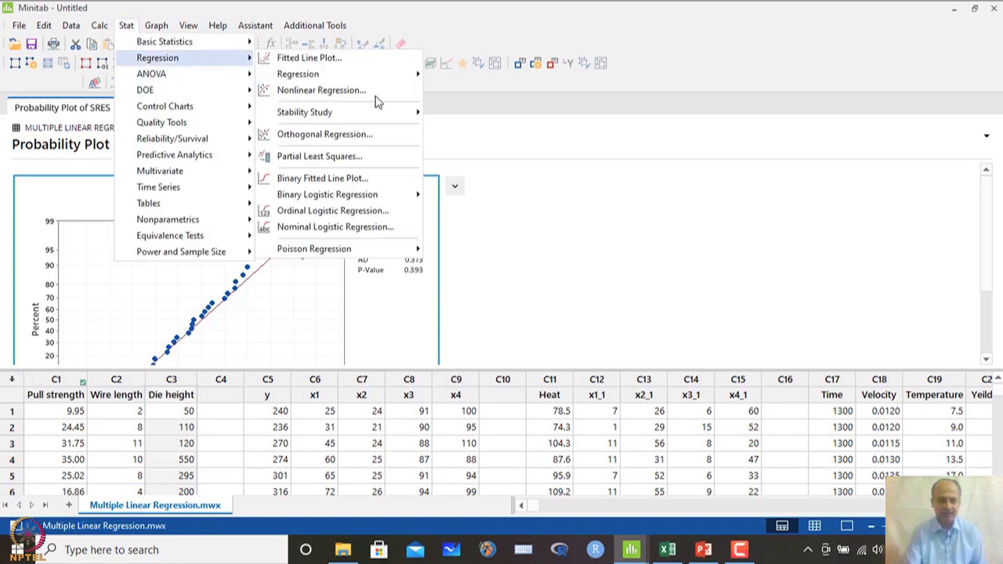
pyautogui.moveTo(423, 73)
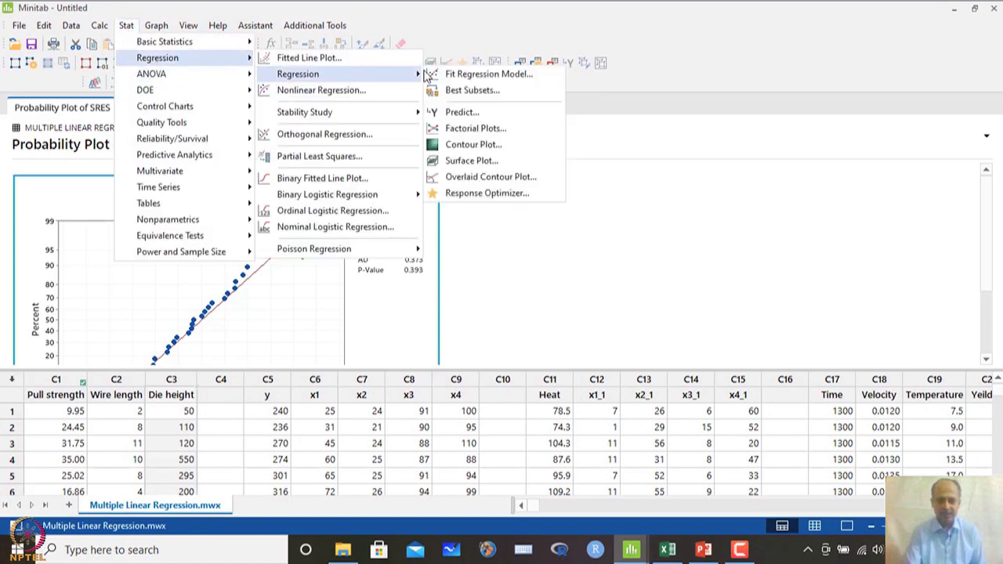
pyautogui.click(469, 76)
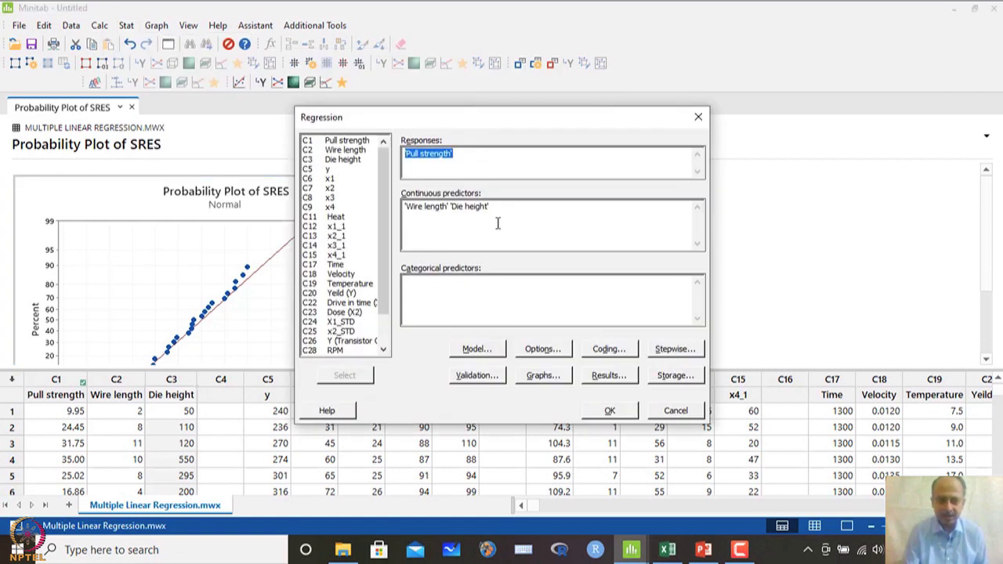
pyautogui.click(544, 375)
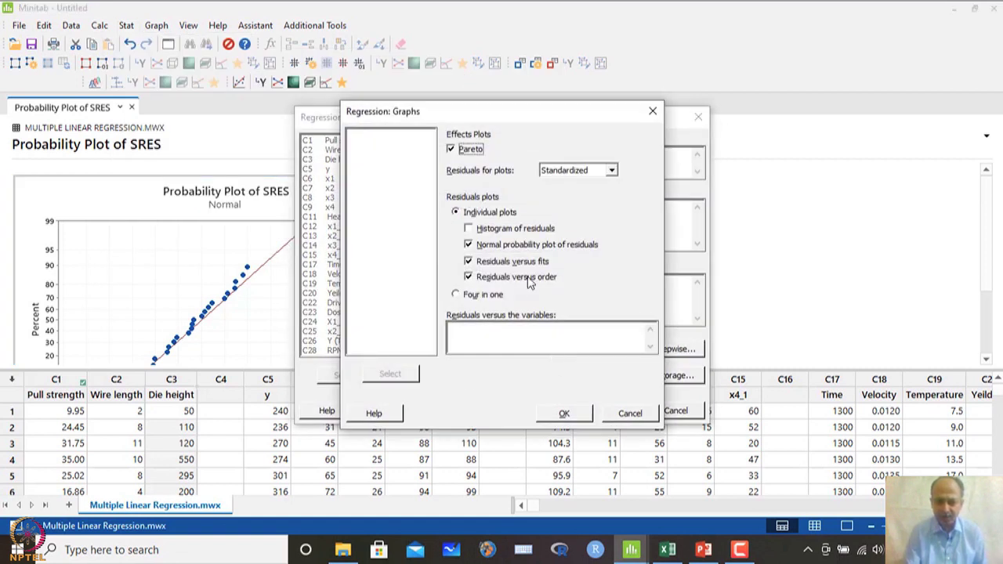
pyautogui.click(564, 414)
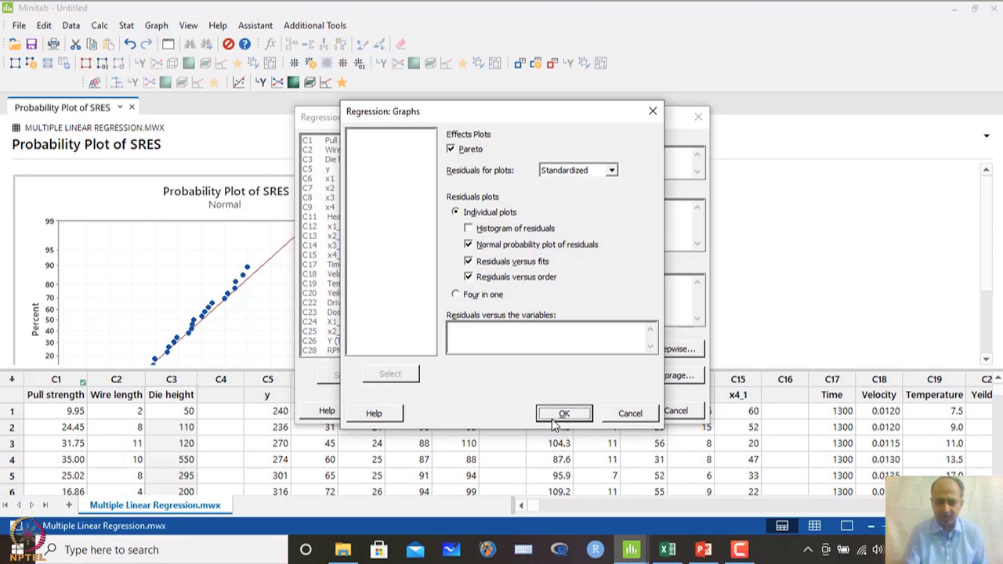
pyautogui.click(608, 414)
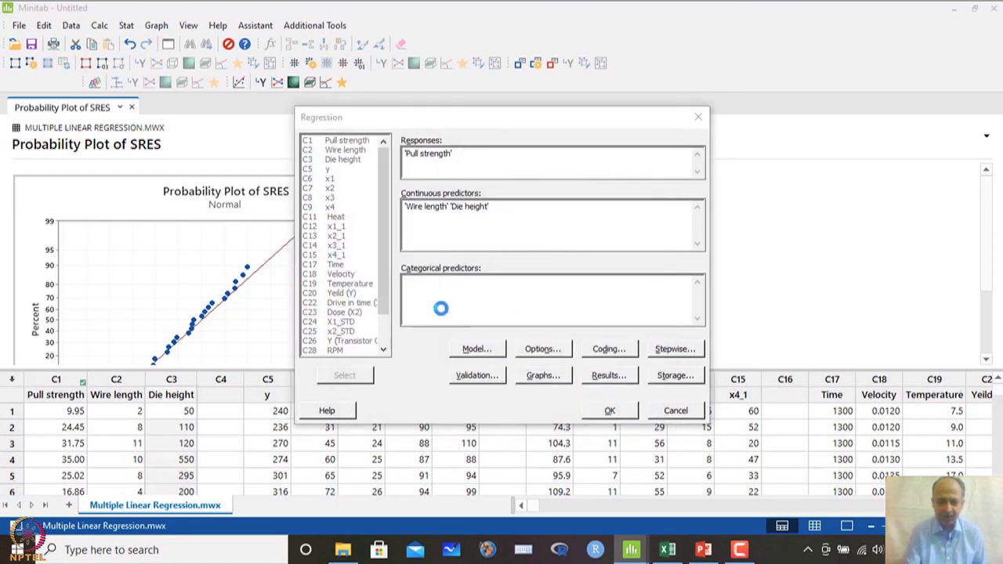
# - Examine the enlarged Versus Fits and Versus Order plots of the standardized residuals for Pull strength
pyautogui.scroll(-10, 418, 290)
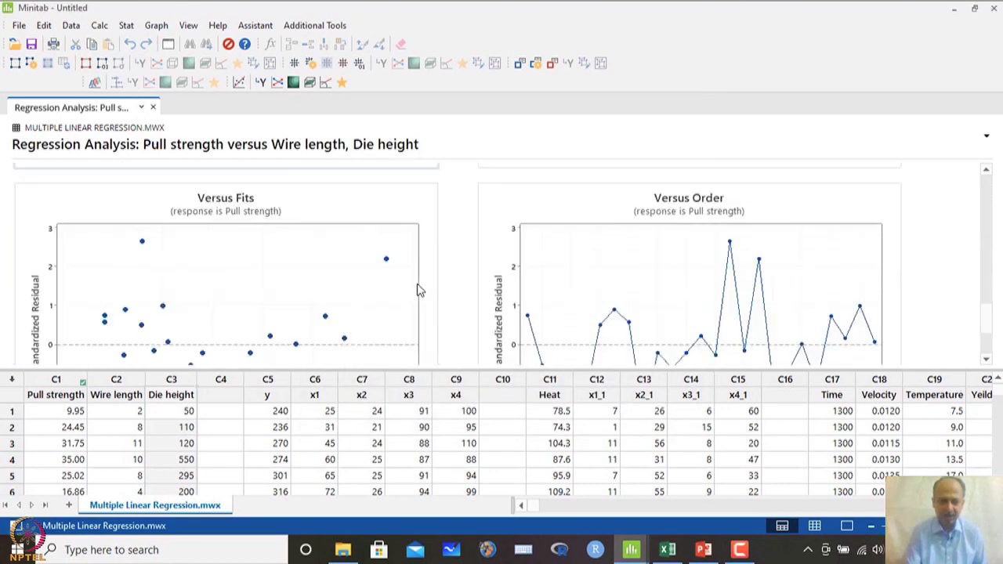
pyautogui.doubleClick(326, 296)
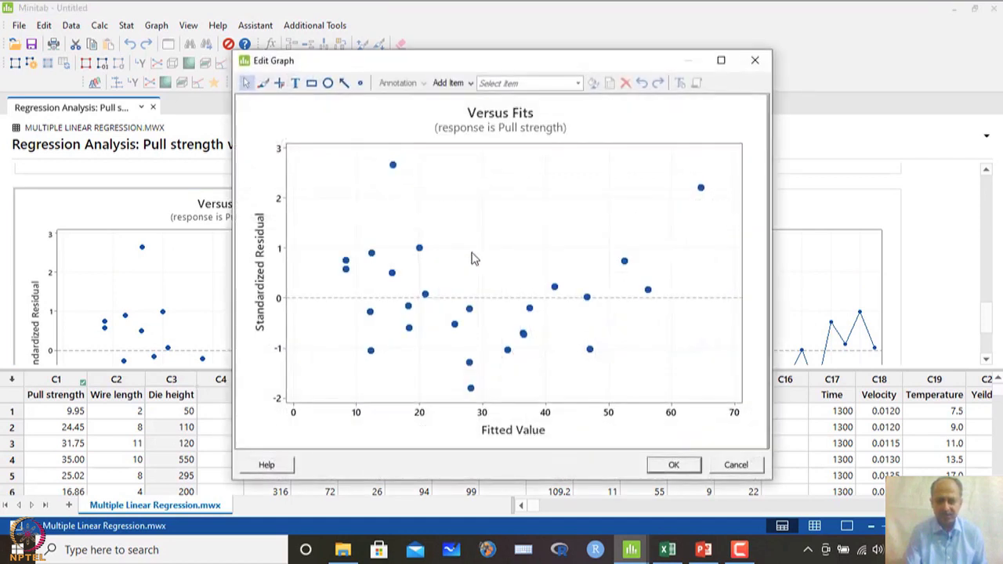
pyautogui.click(721, 60)
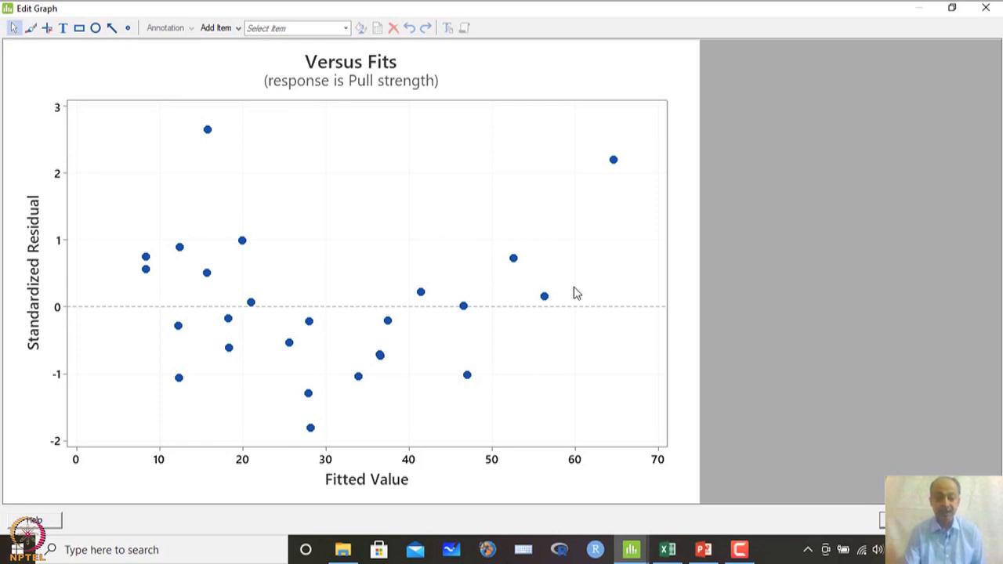
pyautogui.click(986, 7)
pyautogui.doubleClick(631, 310)
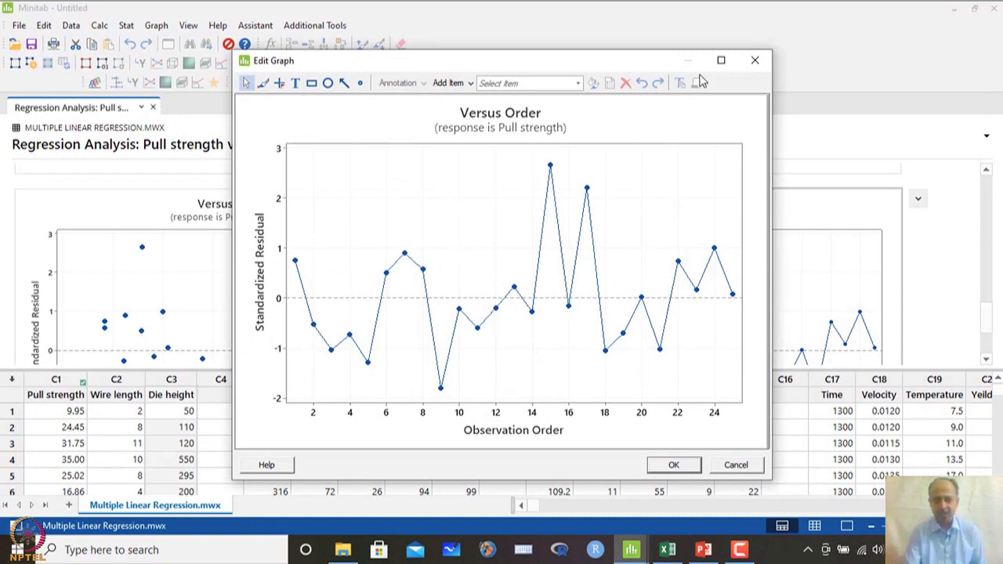
pyautogui.click(735, 466)
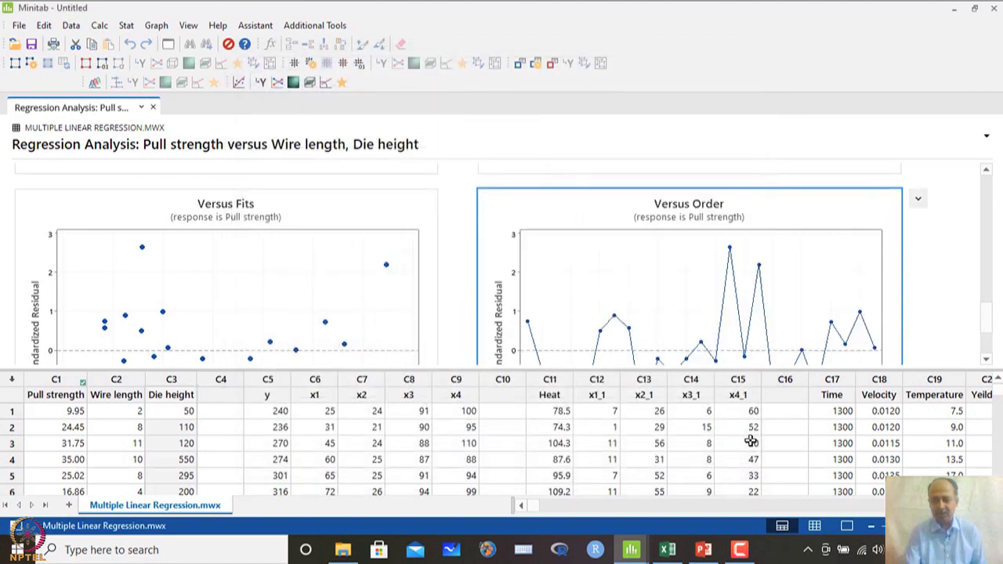
# - Consult the PowerPoint slide with the Pull strength regression results and surface plot, and return to the Minitab regression output
pyautogui.click(703, 554)
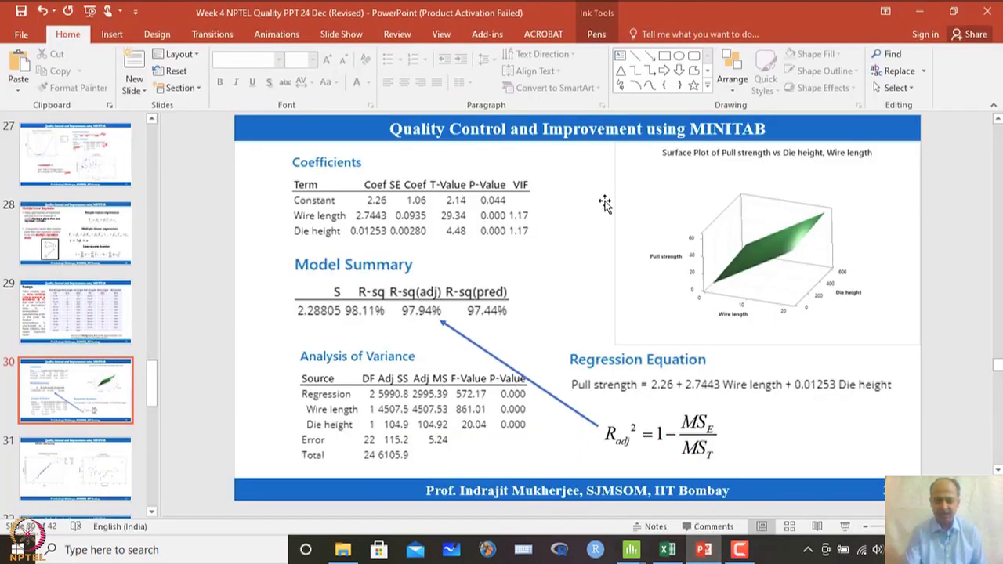
pyautogui.moveTo(631, 553)
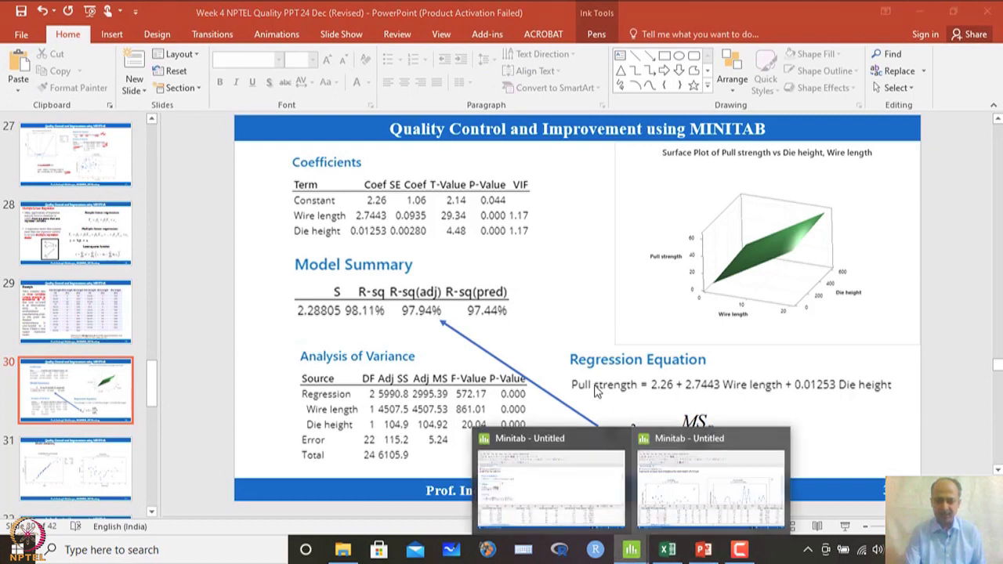
pyautogui.click(679, 481)
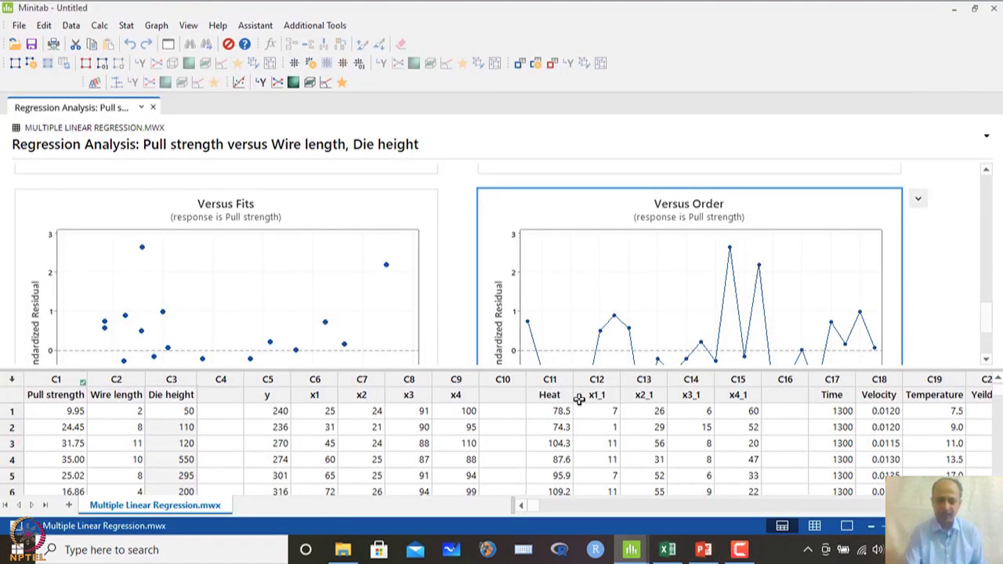
# - Create a 3D surface plot with Pull strength as Z, Wire length as Y and Die height as X
pyautogui.click(156, 26)
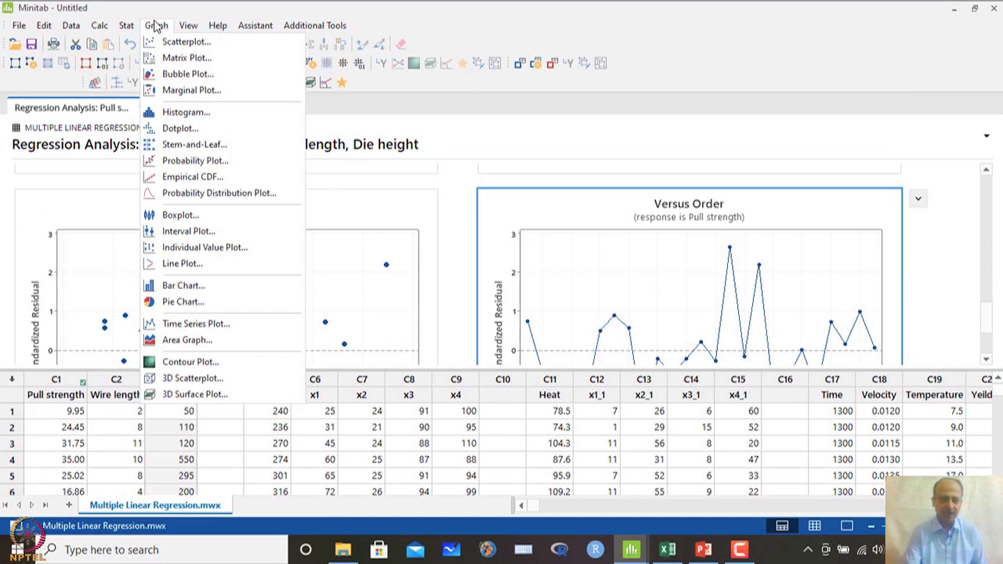
pyautogui.click(201, 394)
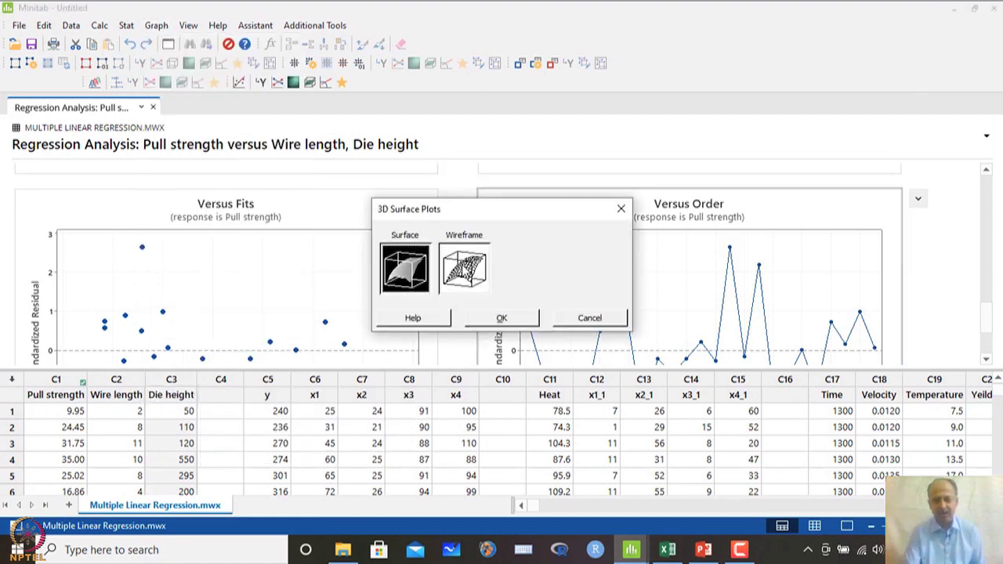
pyautogui.click(467, 268)
pyautogui.click(420, 278)
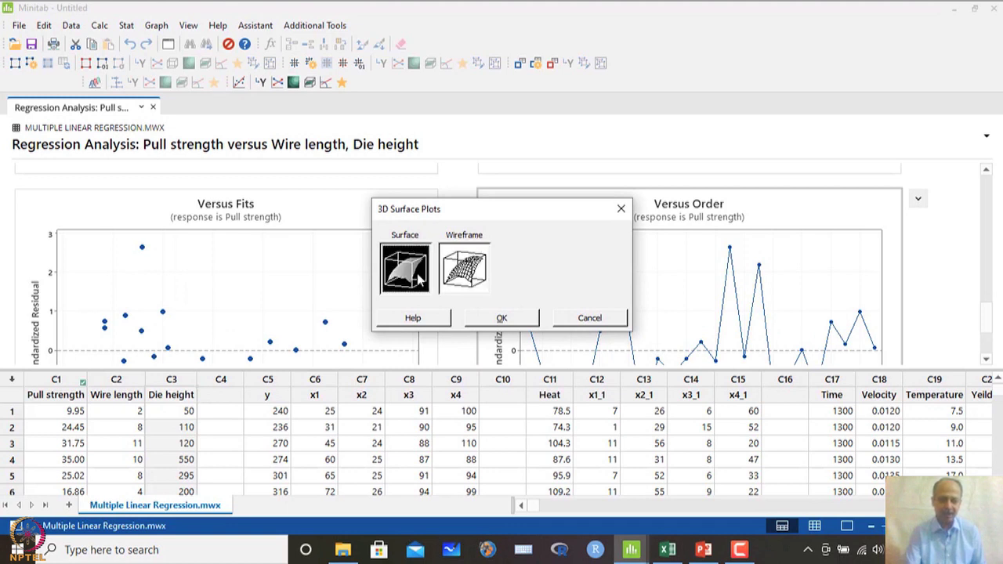
pyautogui.click(502, 322)
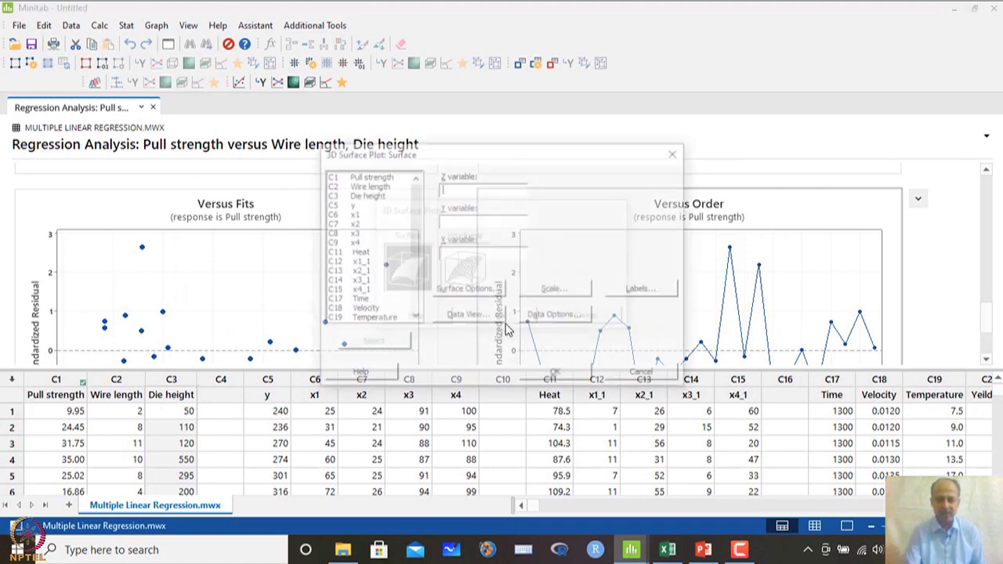
pyautogui.doubleClick(379, 177)
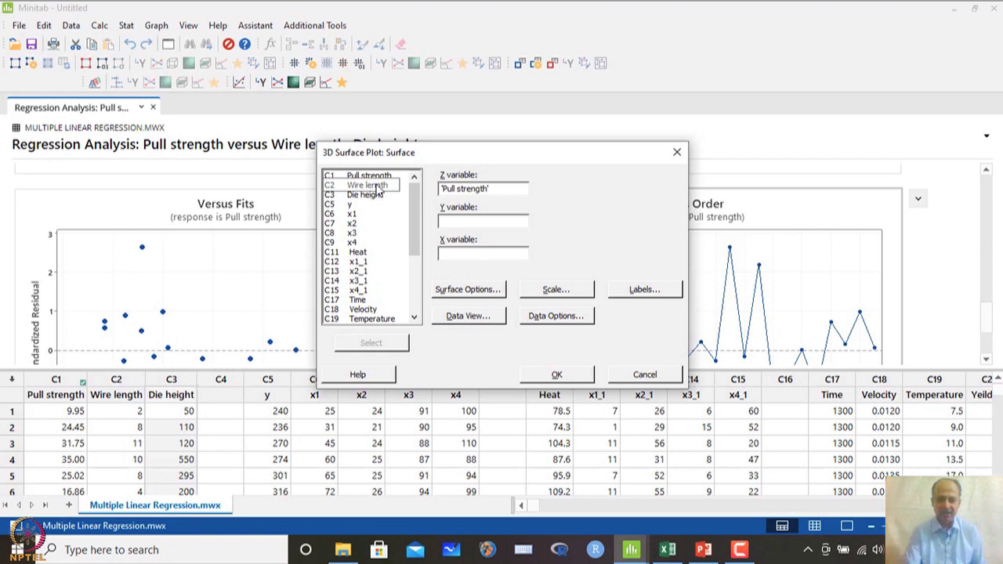
pyautogui.doubleClick(375, 185)
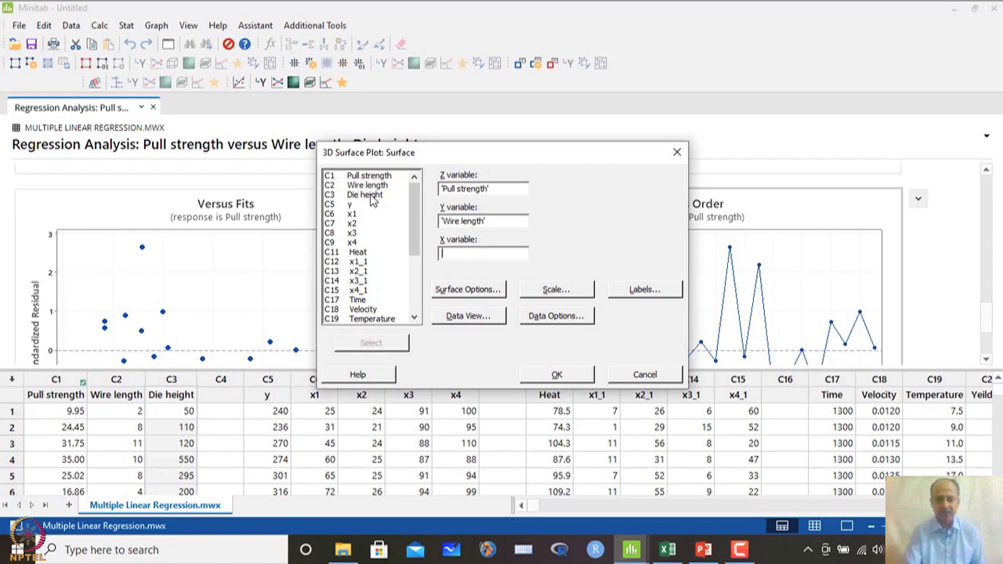
pyautogui.doubleClick(373, 195)
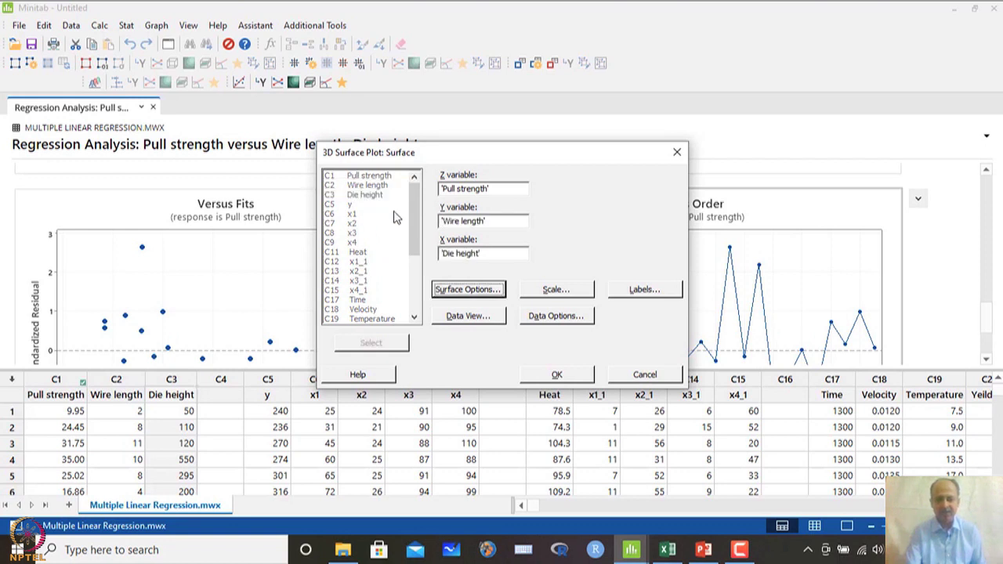
pyautogui.click(557, 375)
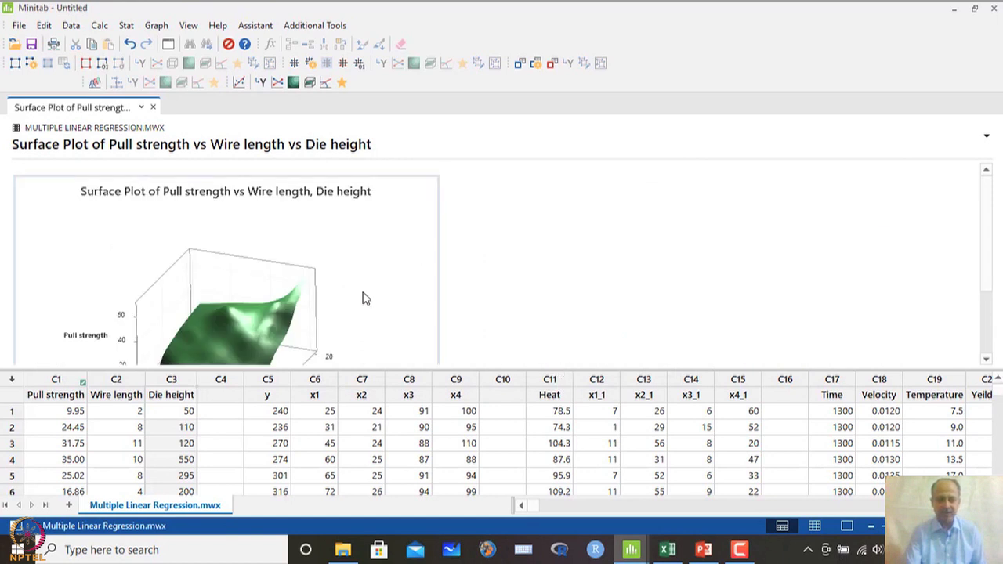
# - Examine the enlarged surface plot of Pull strength, rotating it both ways about the Y axis, and return to the worksheet
pyautogui.doubleClick(284, 287)
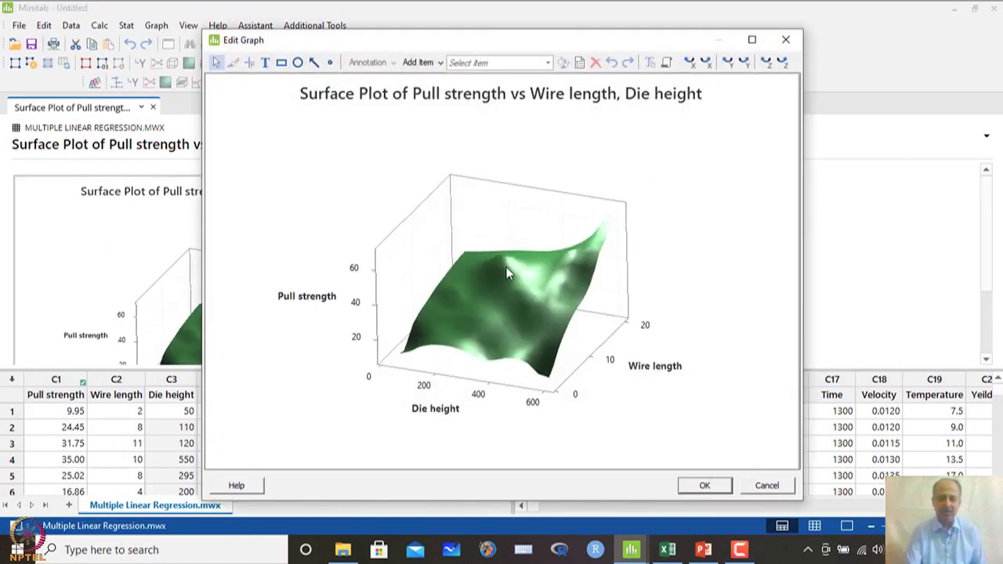
pyautogui.click(752, 40)
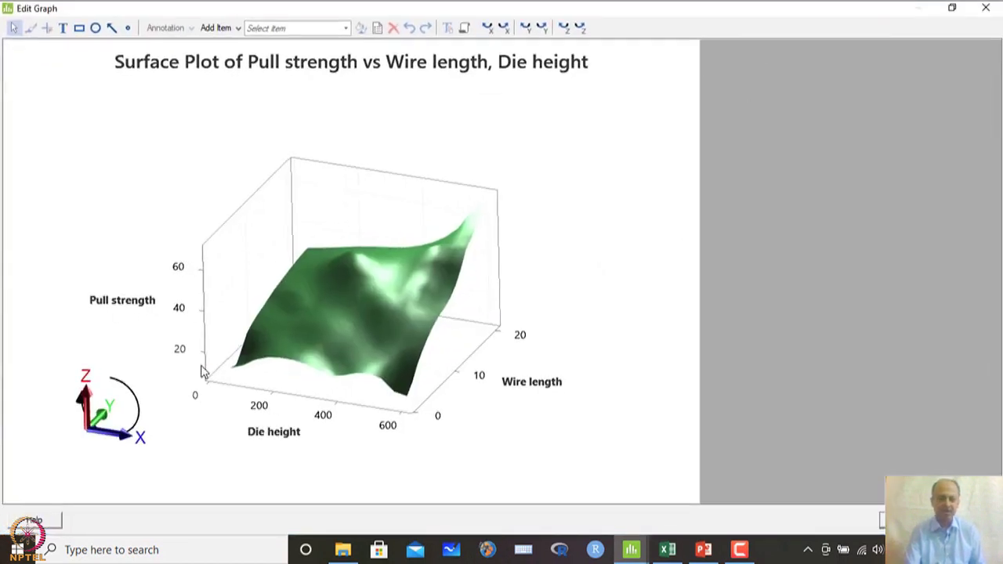
pyautogui.doubleClick(112, 452)
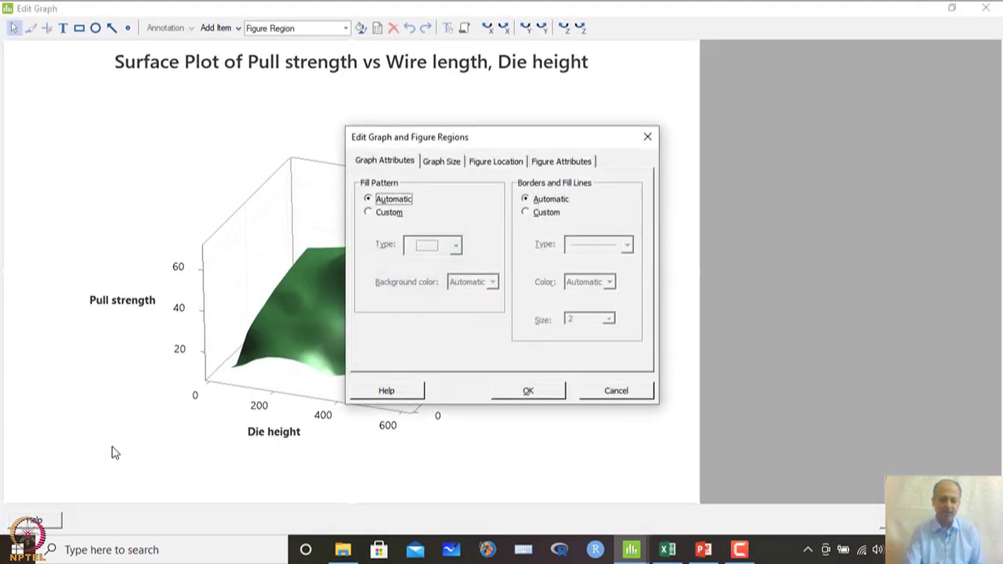
pyautogui.click(602, 396)
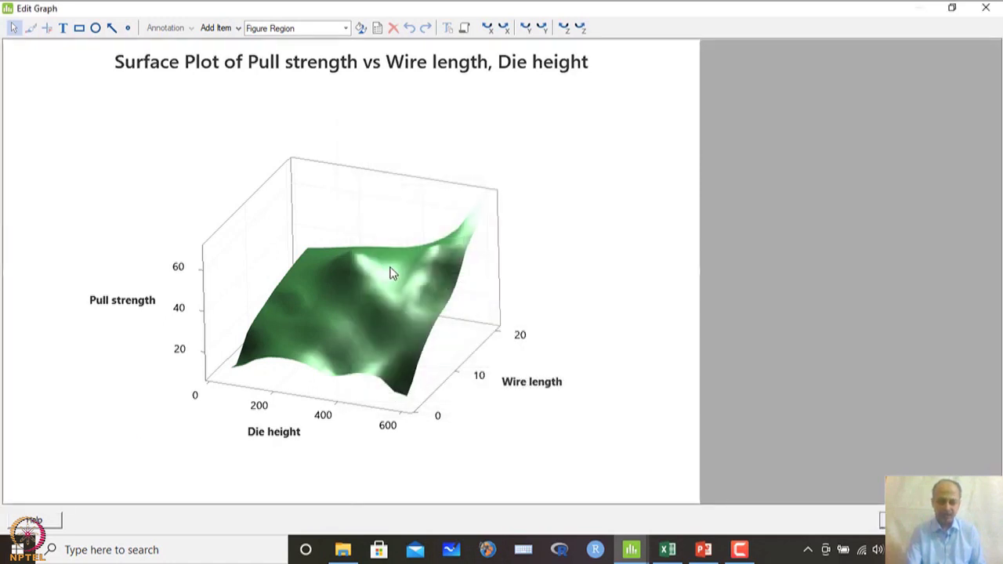
pyautogui.click(392, 273)
pyautogui.click(541, 323)
pyautogui.click(525, 29)
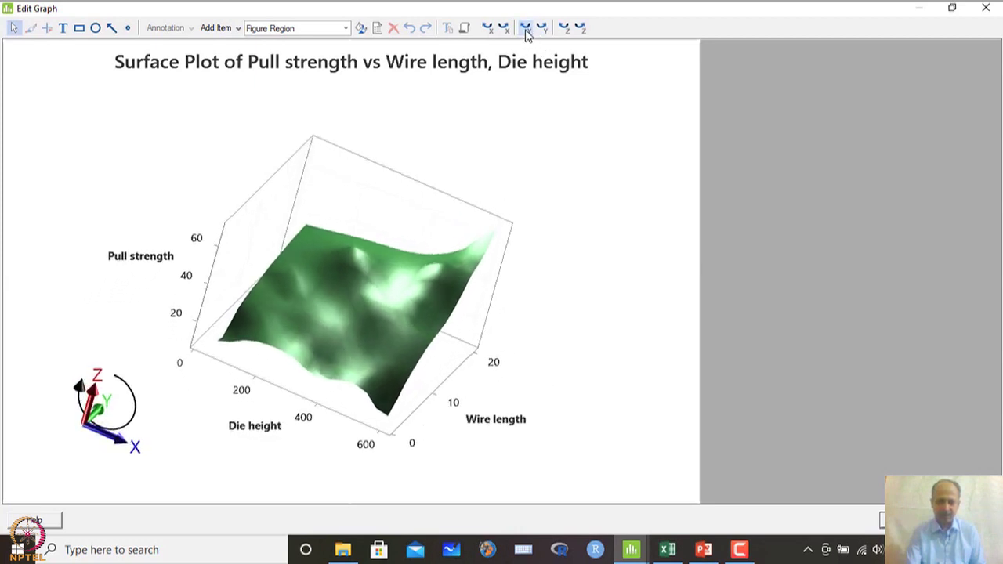
pyautogui.click(541, 29)
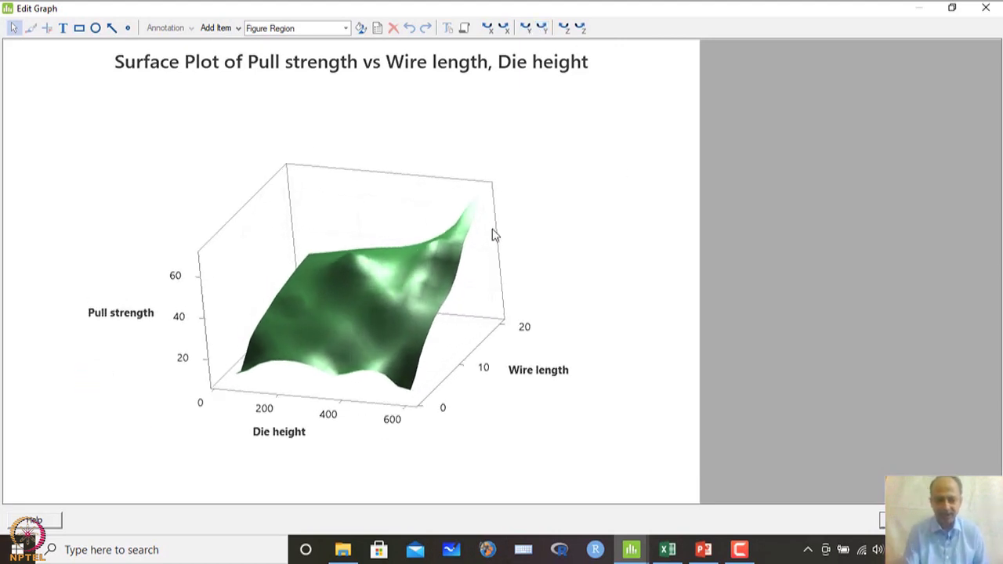
pyautogui.click(986, 7)
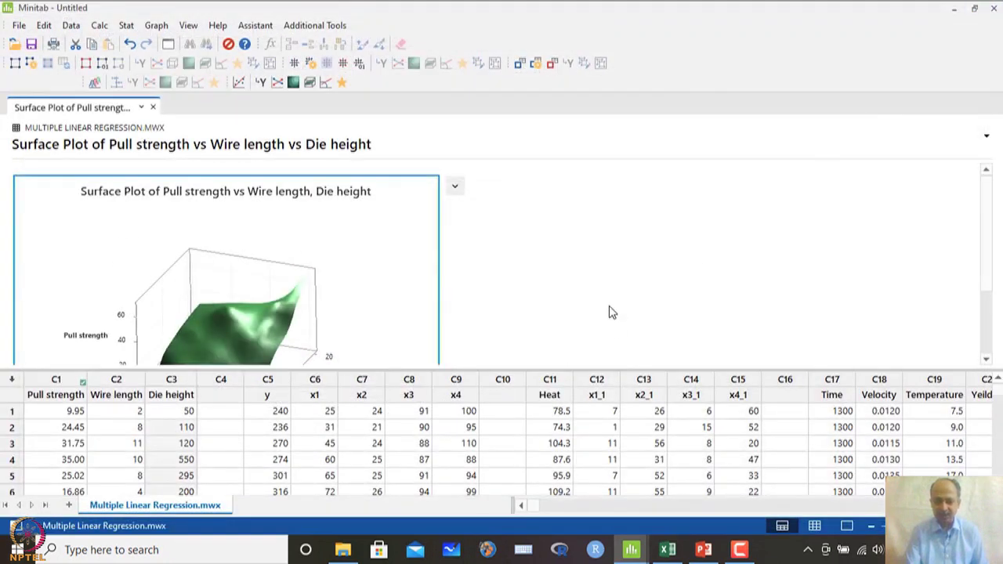
pyautogui.click(305, 429)
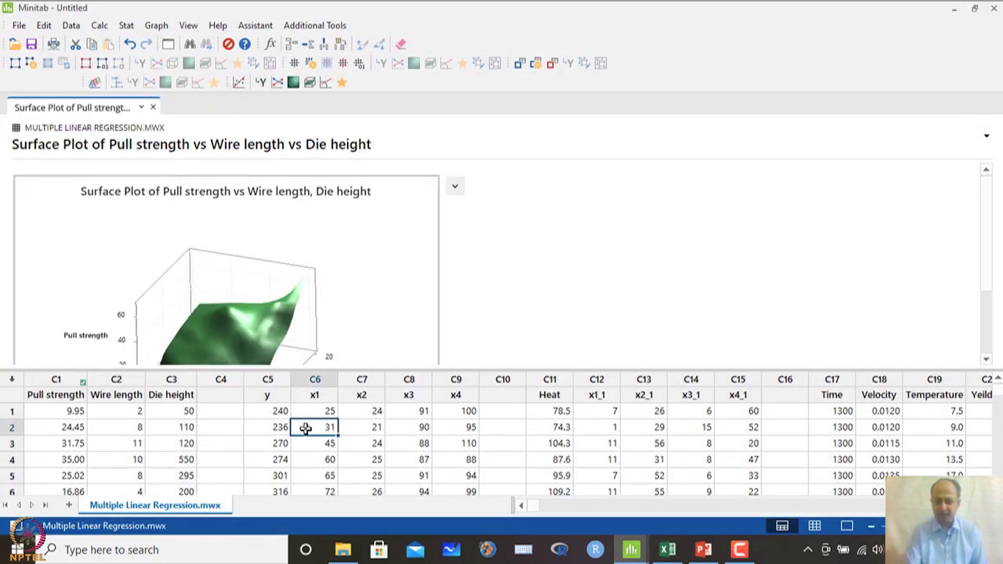
# - Examine the worksheet's datasets, including the Heat column and its predictor columns x1_1 to x4_1
pyautogui.click(67, 408)
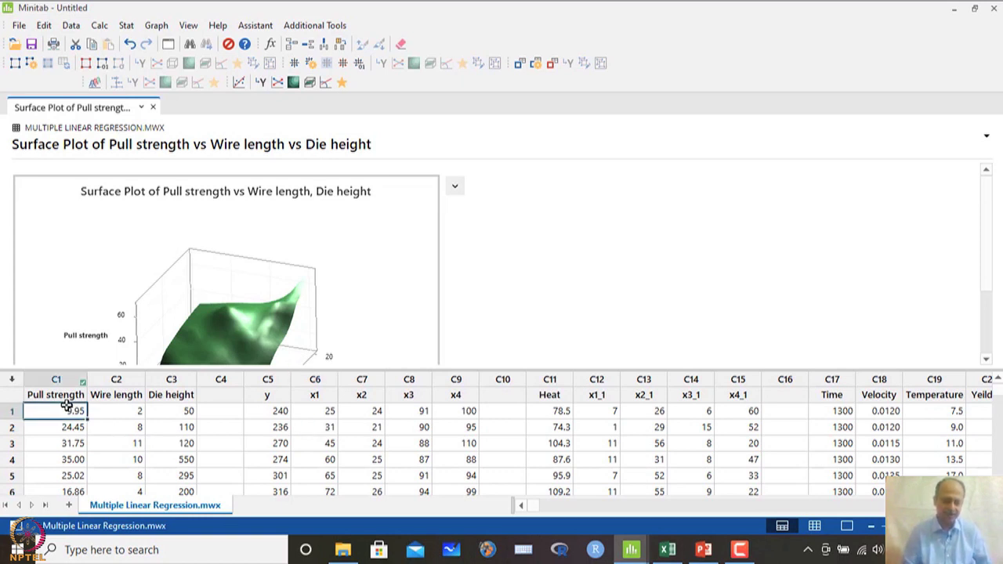
pyautogui.click(421, 460)
pyautogui.scroll(-3, 421, 464)
pyautogui.scroll(3, 422, 464)
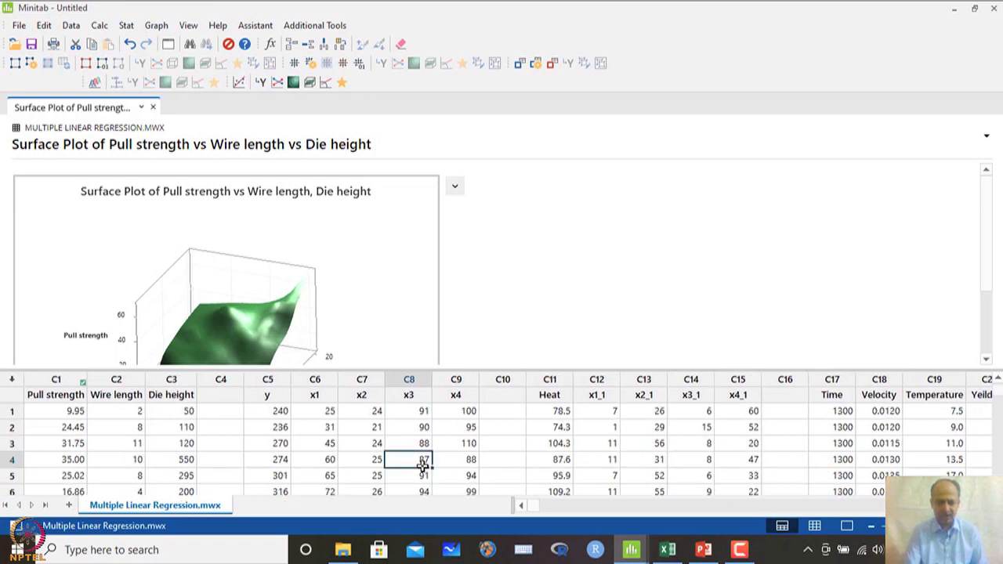
pyautogui.click(653, 427)
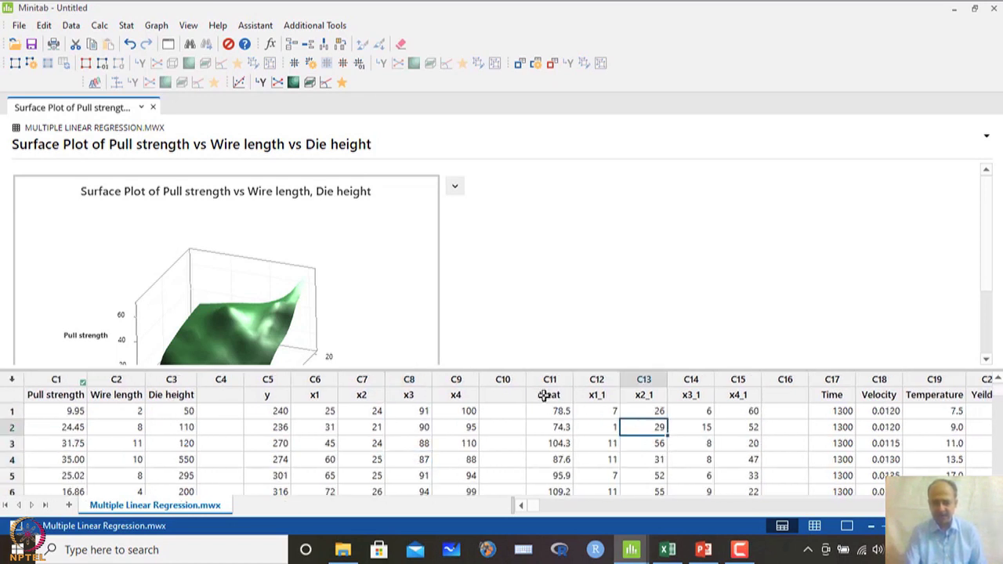
pyautogui.moveTo(599, 380); pyautogui.dragTo(723, 382)
pyautogui.scroll(-4, 687, 454)
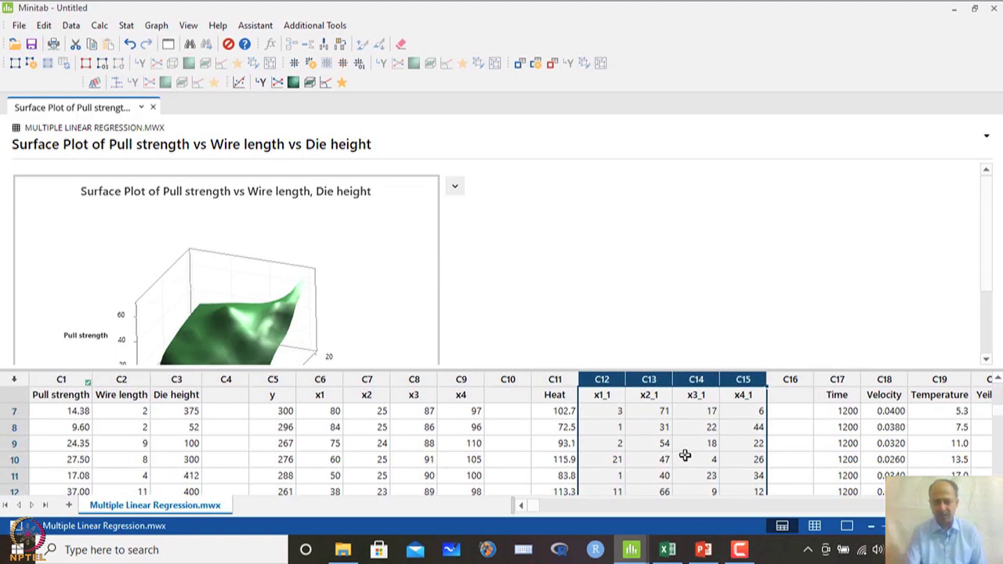
pyautogui.scroll(4, 685, 455)
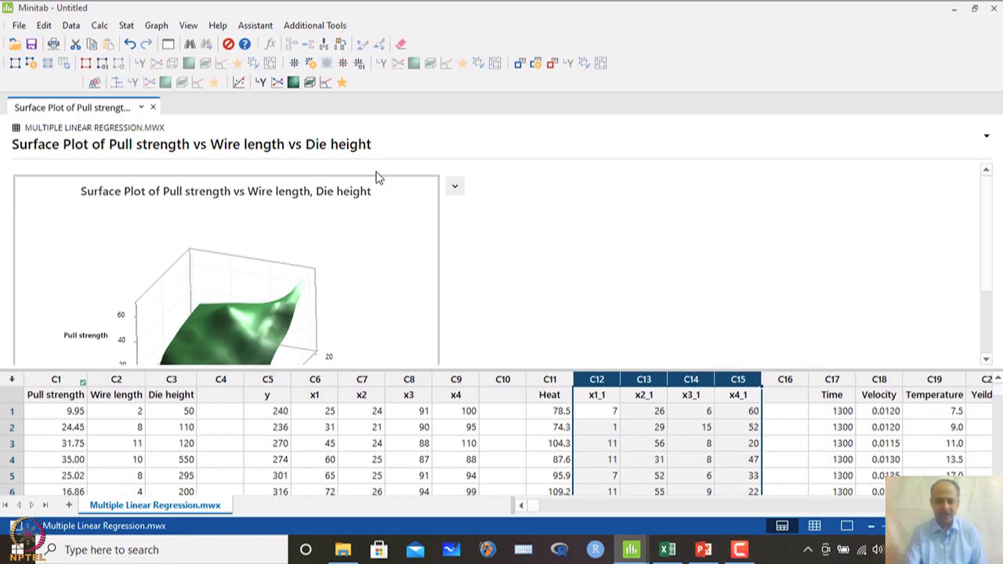
# - Close the surface plot output and set Heat as the response of a new regression model in place of Pull strength
pyautogui.click(153, 108)
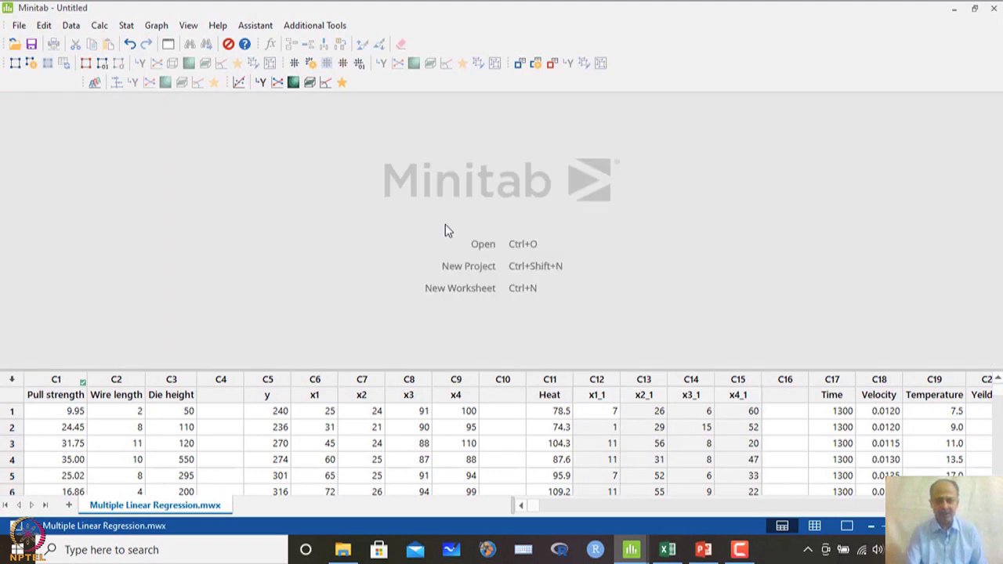
pyautogui.moveTo(549, 396); pyautogui.dragTo(753, 443)
pyautogui.click(126, 25)
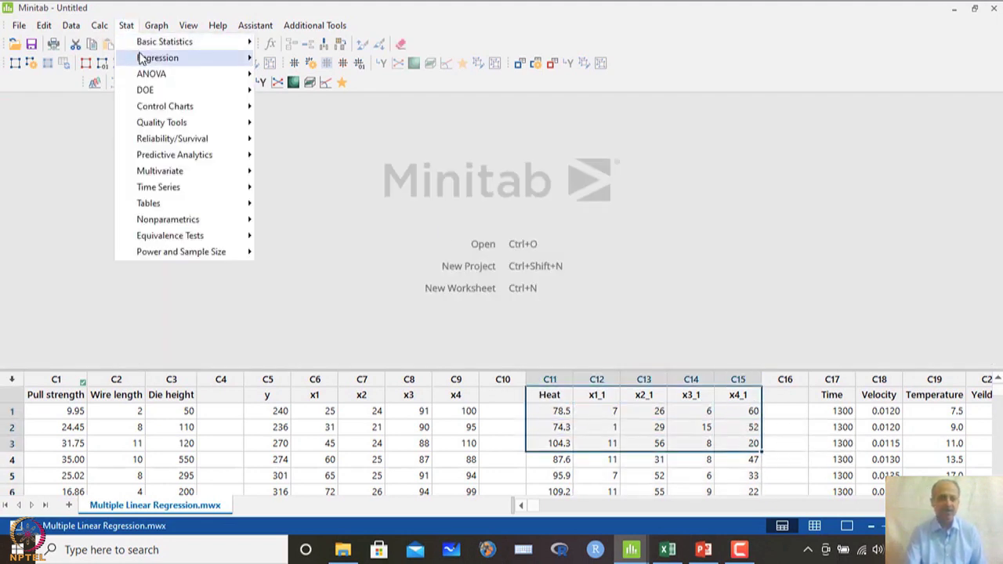
pyautogui.moveTo(156, 57)
pyautogui.moveTo(345, 74)
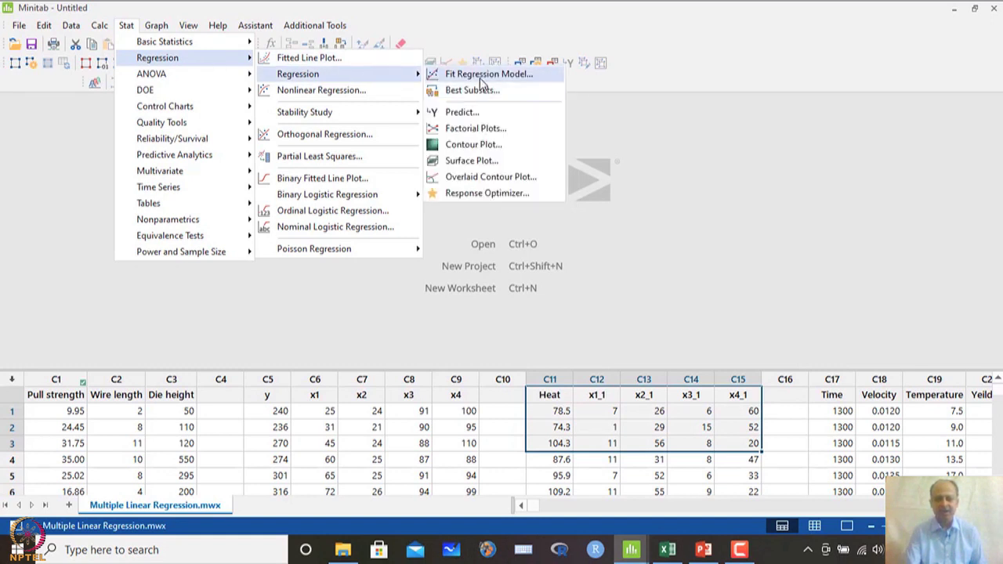
pyautogui.click(482, 79)
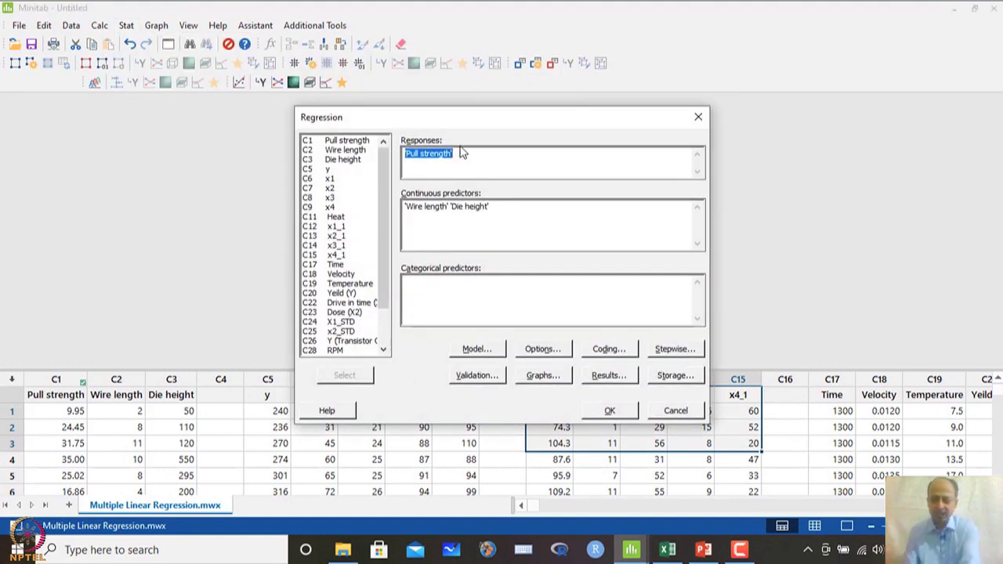
pyautogui.press('Delete')
pyautogui.doubleClick(337, 217)
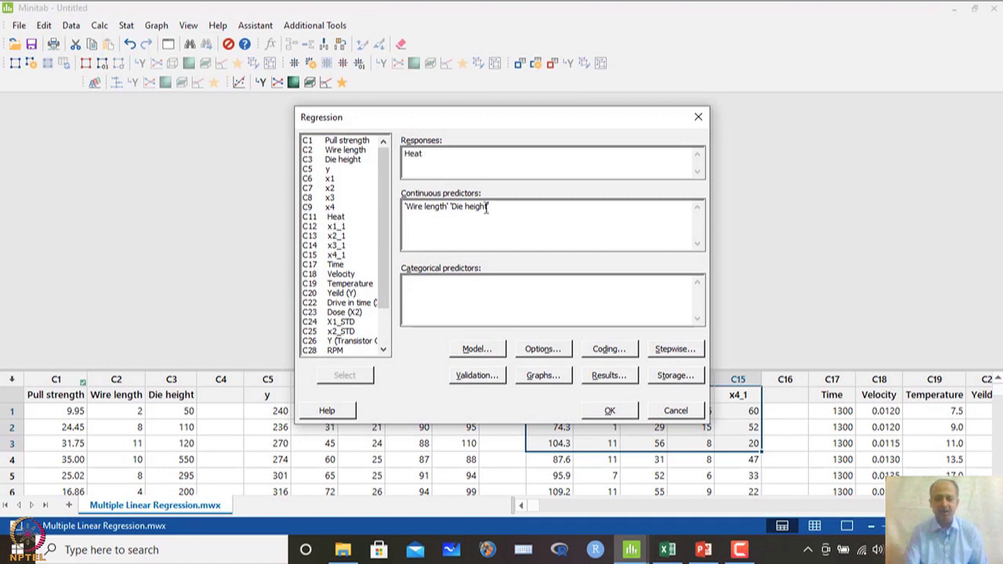
# - Replace the continuous predictors with x1_1, x2_1, x3_1 and x4_1
pyautogui.moveTo(487, 207); pyautogui.dragTo(405, 206)
pyautogui.press('Delete')
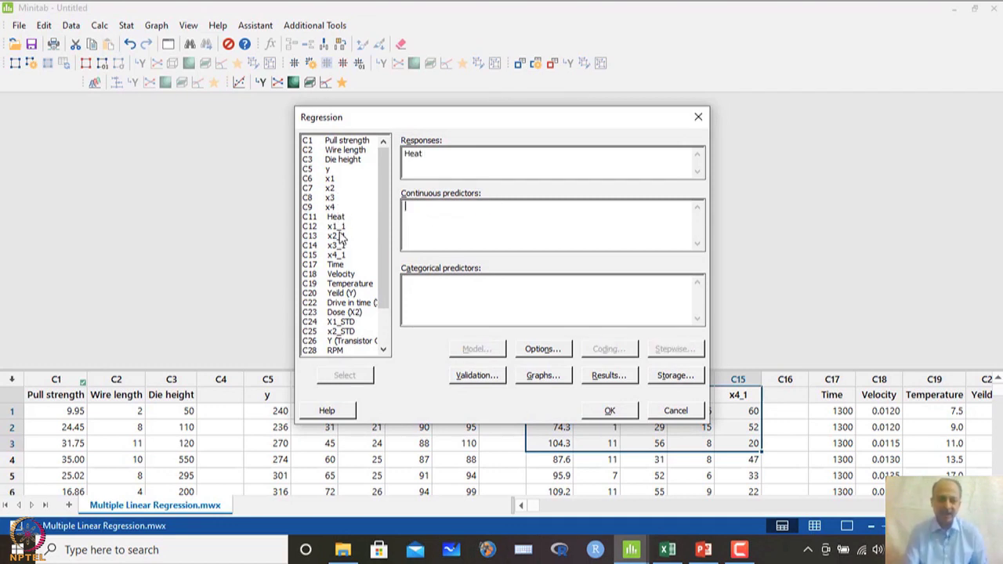
pyautogui.click(337, 229)
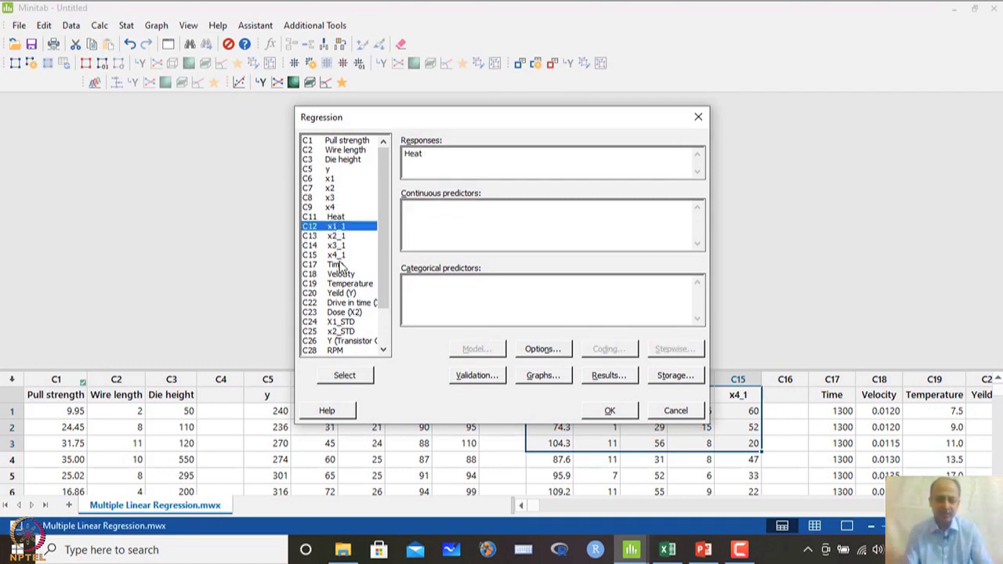
pyautogui.keyDown('shift'); pyautogui.click(337, 256); pyautogui.keyUp('shift')
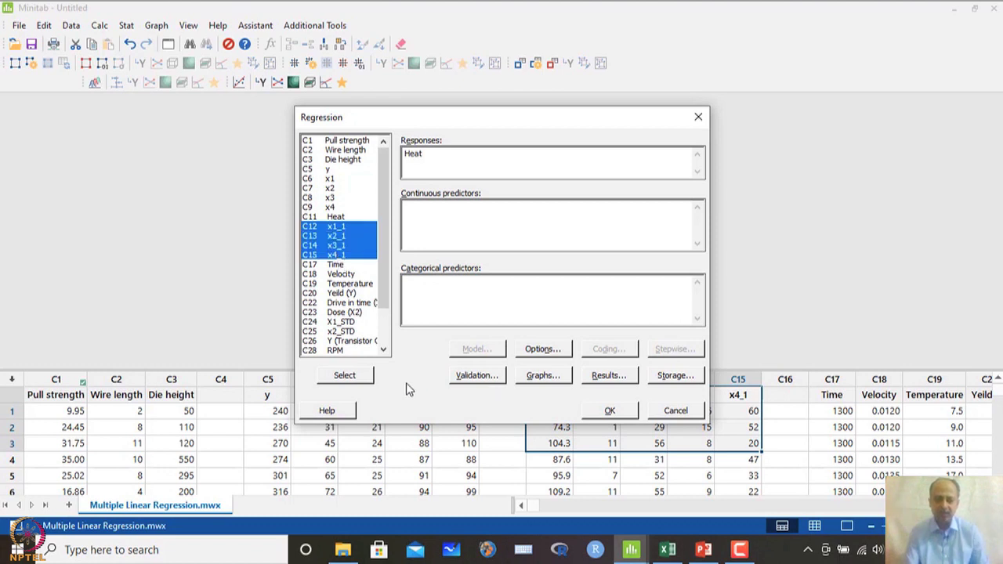
pyautogui.click(372, 377)
# - Fit the Heat regression with the four linear terms, 95% two-sided intervals, no Box-Cox transformation and standardized residuals stored
pyautogui.click(478, 349)
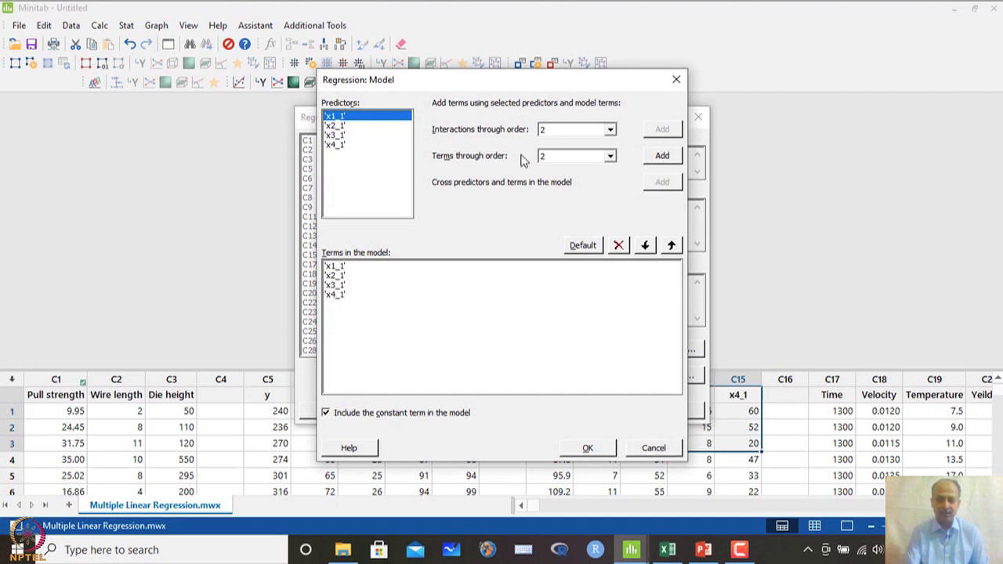
pyautogui.click(606, 456)
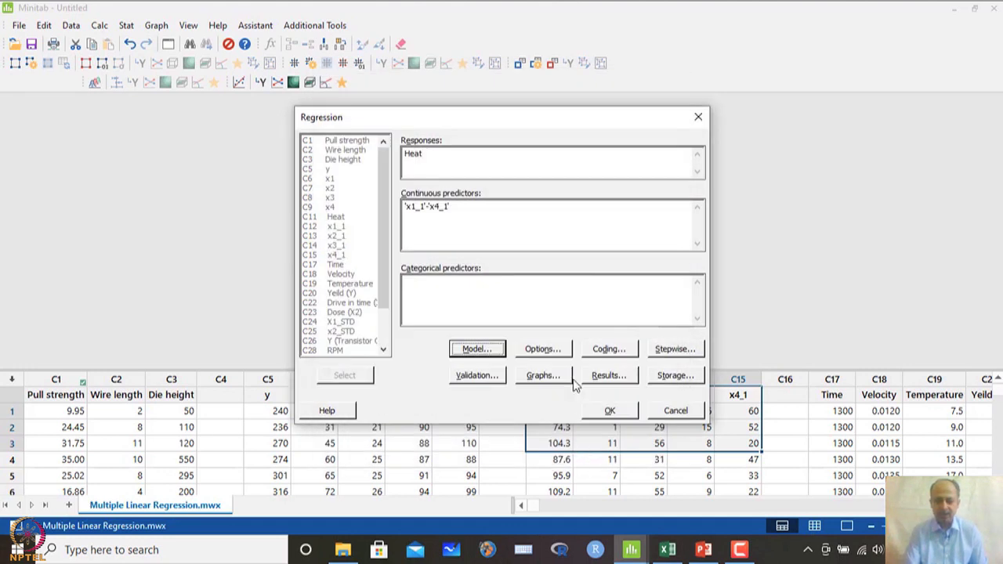
pyautogui.click(552, 350)
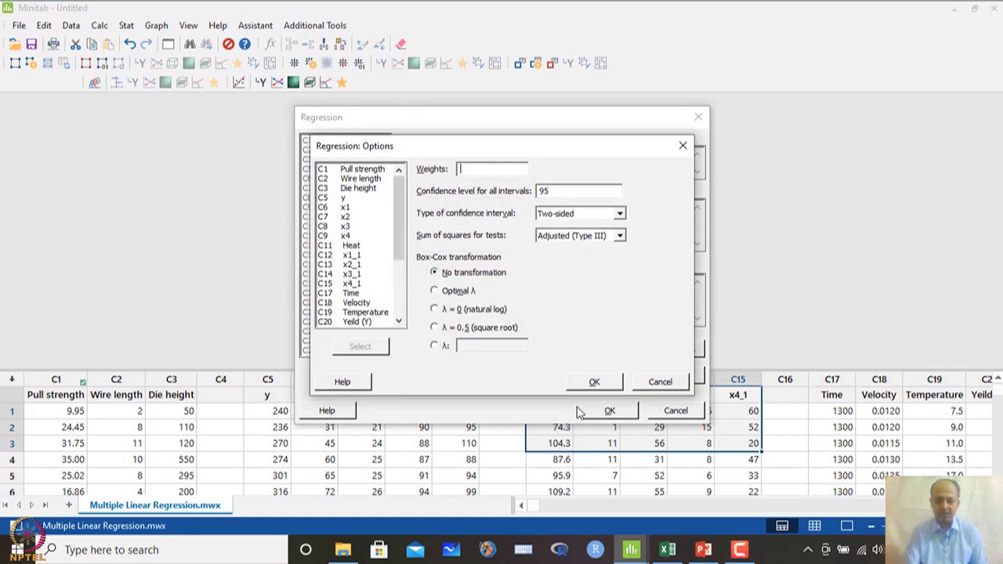
pyautogui.click(597, 382)
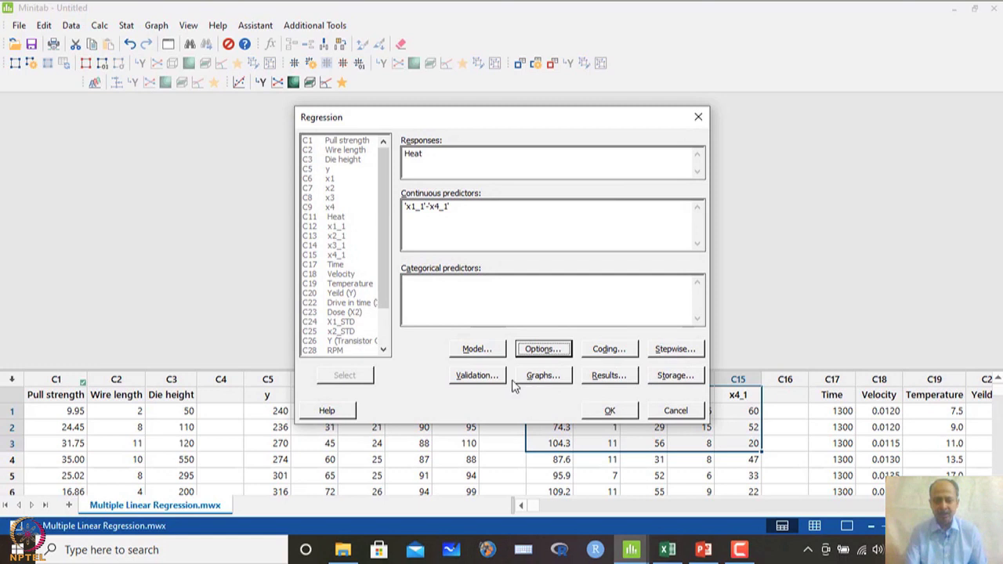
pyautogui.click(665, 378)
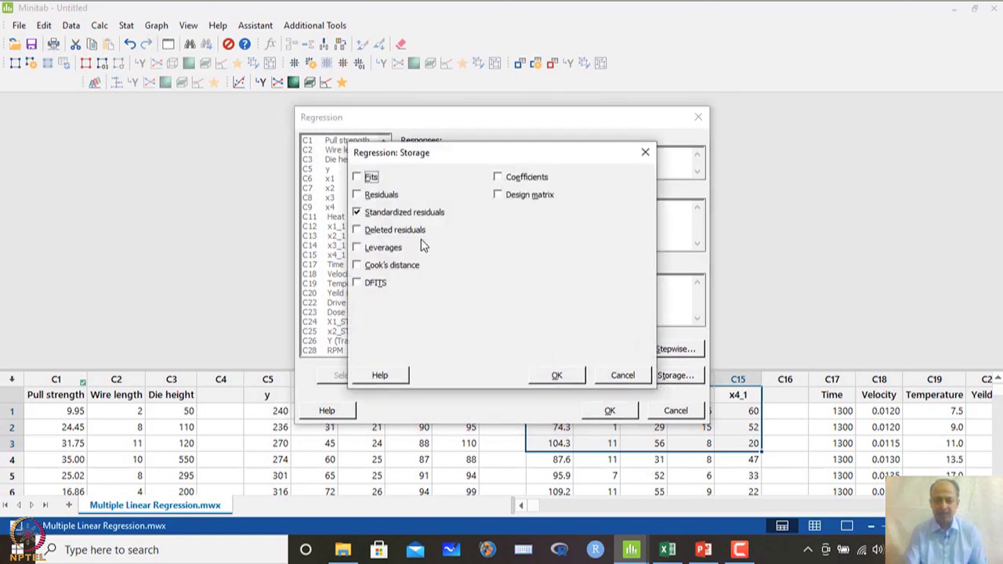
pyautogui.click(555, 376)
pyautogui.click(608, 410)
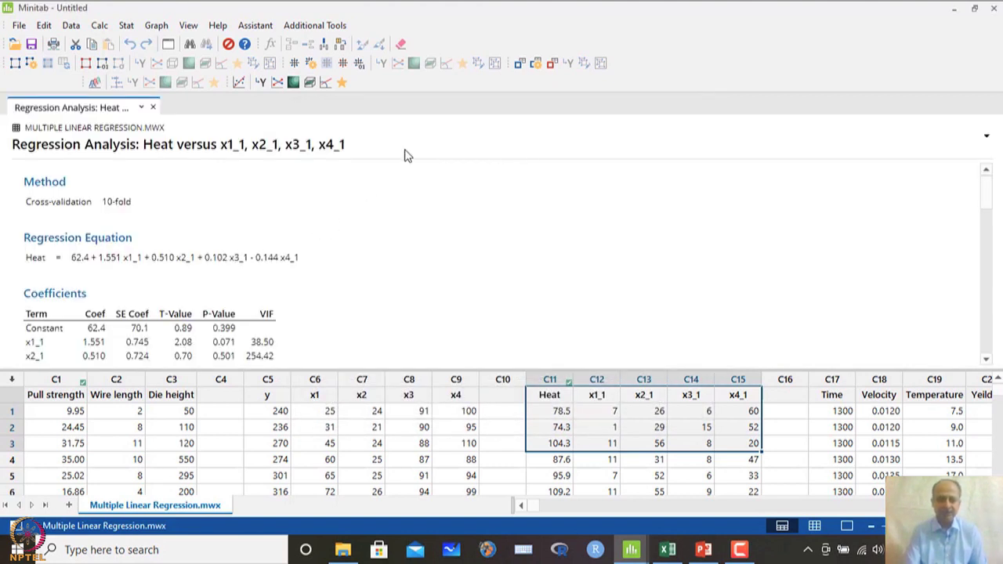
# - Examine the Heat regression equation, coefficient P-values and VIFs, the model summary and the analysis of variance
pyautogui.scroll(-3, 284, 209)
pyautogui.click(141, 179)
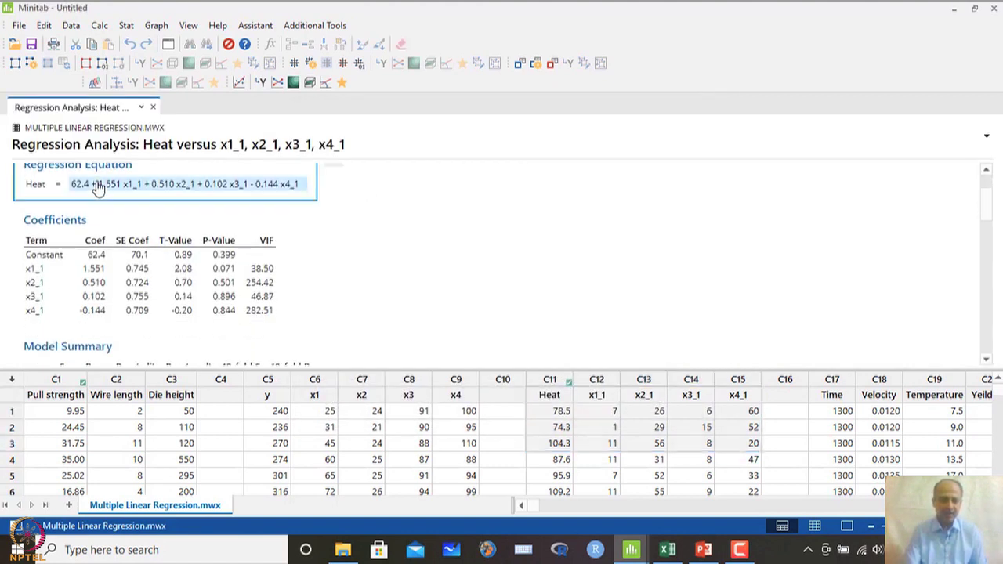
pyautogui.scroll(-3, 291, 267)
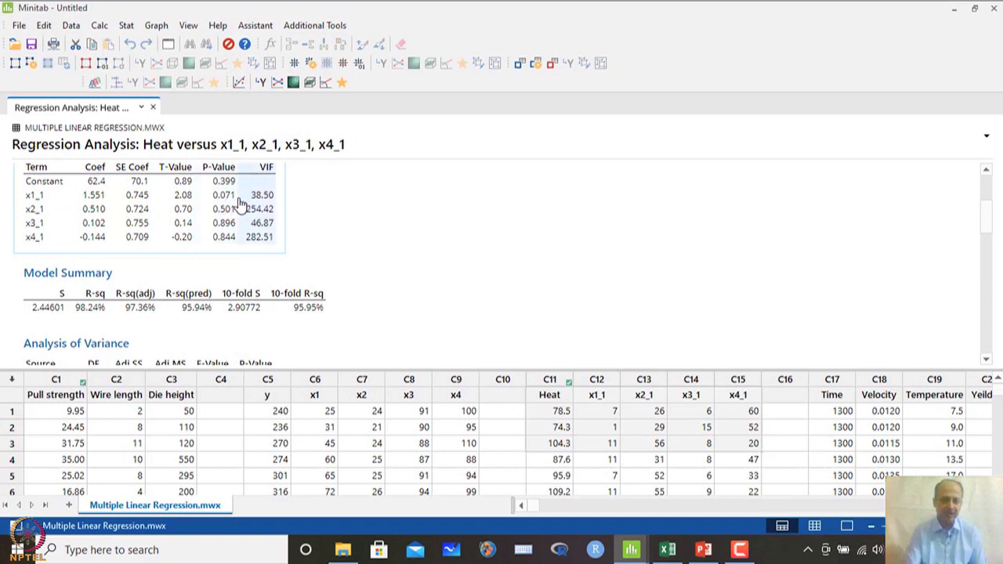
pyautogui.scroll(2, 250, 221)
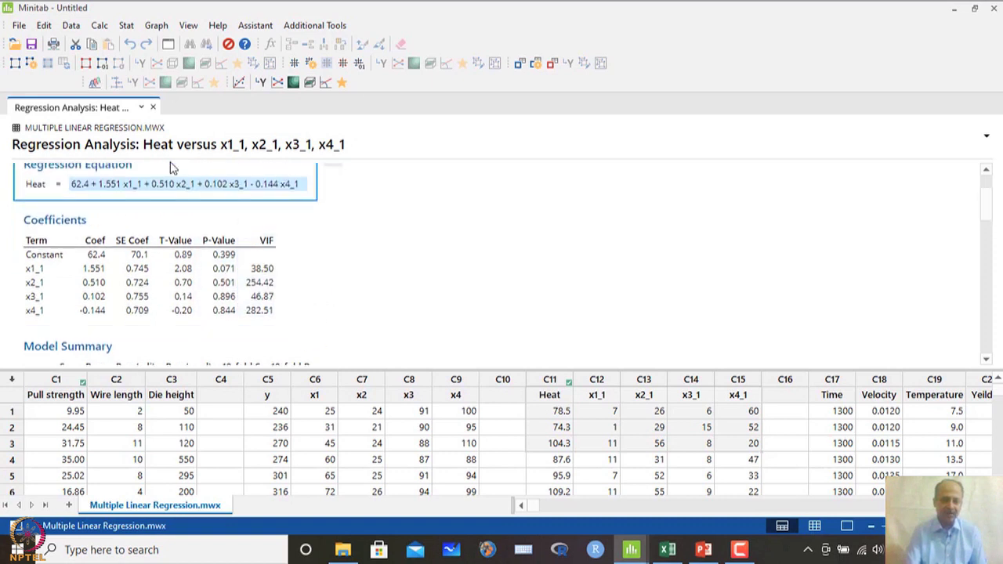
pyautogui.scroll(-2, 302, 272)
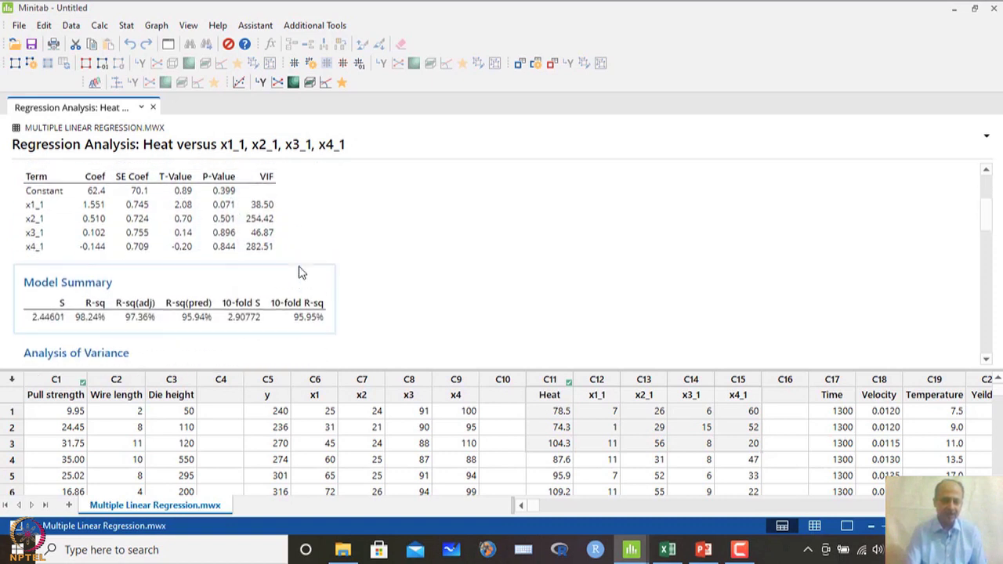
pyautogui.scroll(2, 224, 287)
pyautogui.scroll(-2, 213, 285)
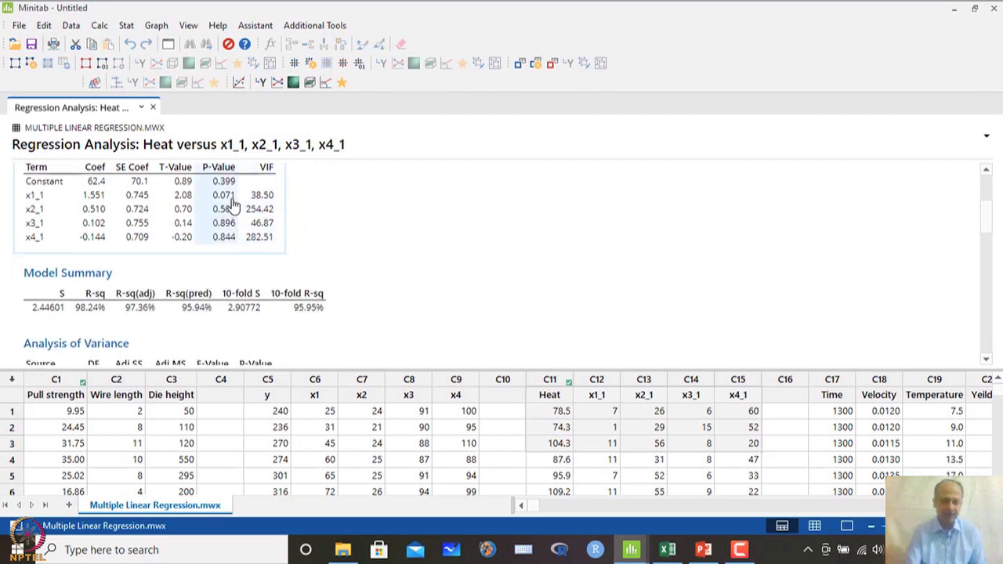
pyautogui.scroll(-2, 237, 224)
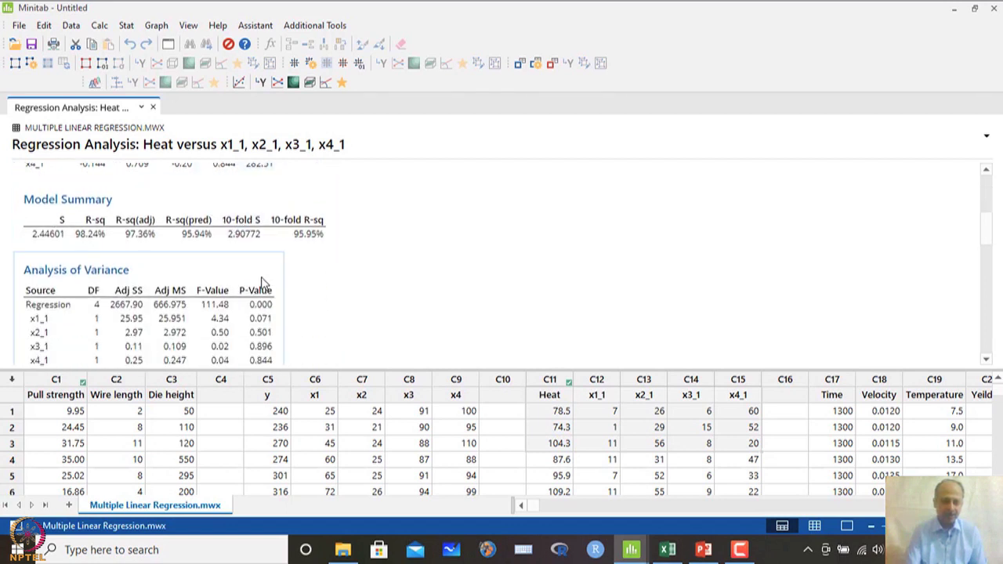
pyautogui.scroll(-2, 266, 283)
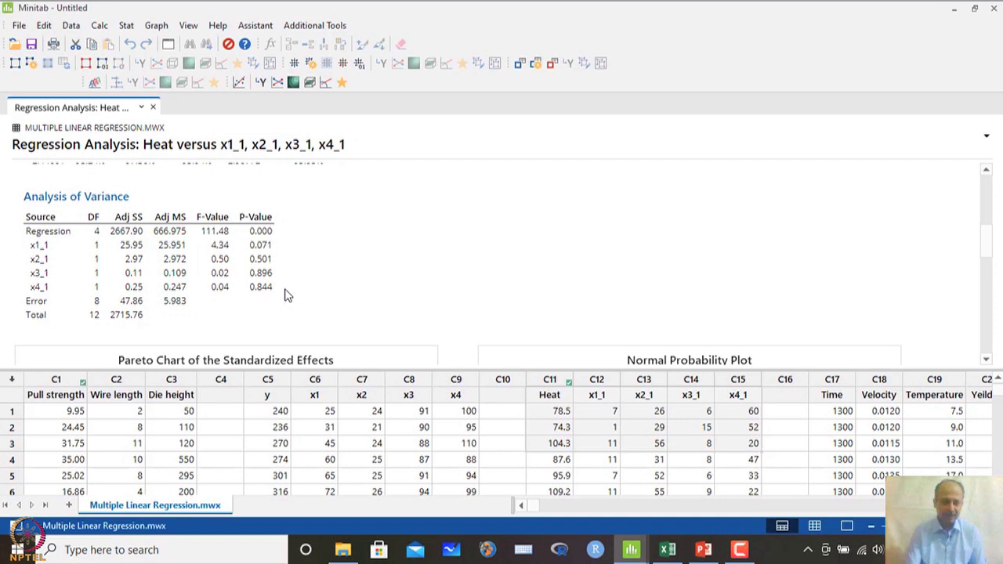
pyautogui.scroll(2, 296, 275)
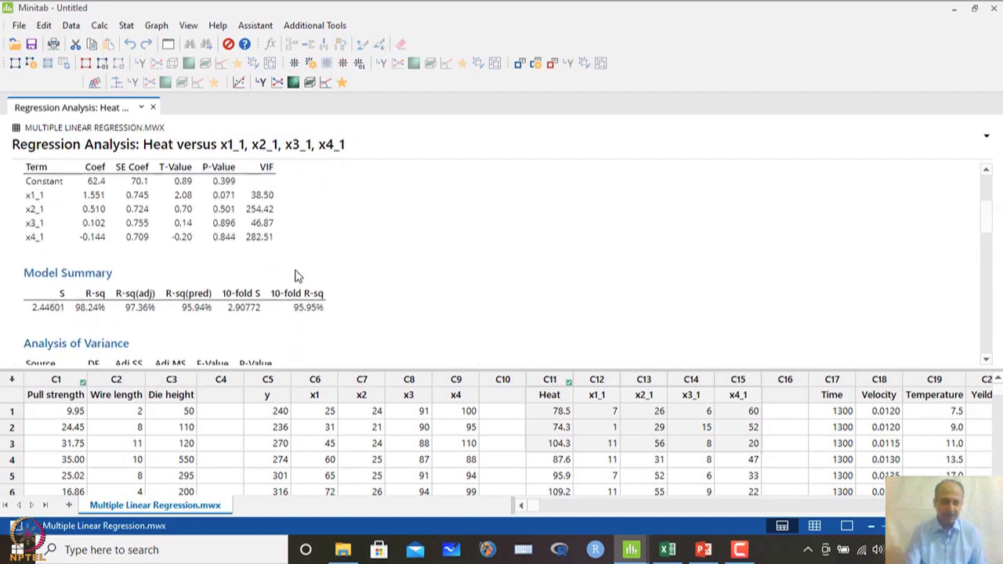
pyautogui.scroll(-1, 294, 275)
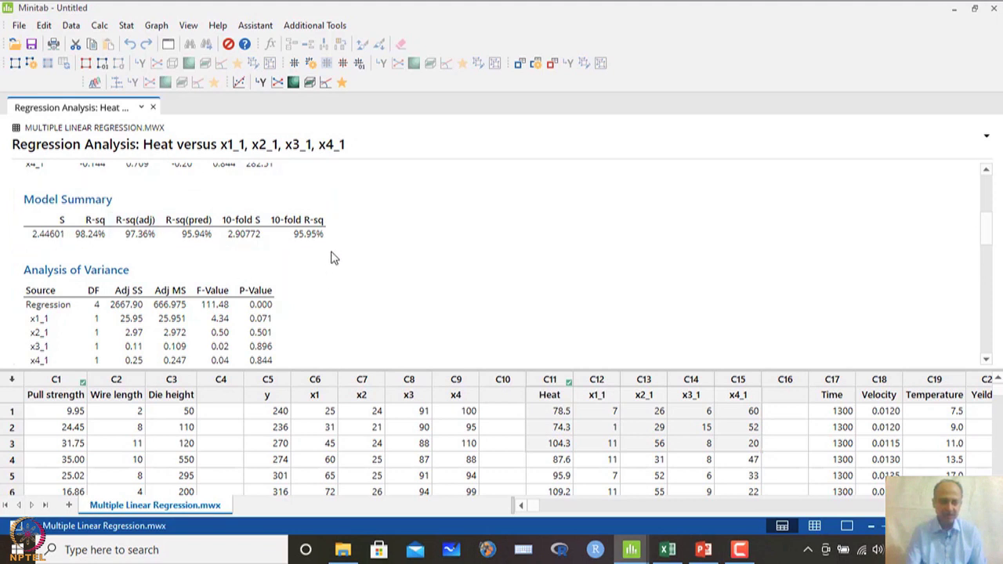
pyautogui.scroll(3, 354, 279)
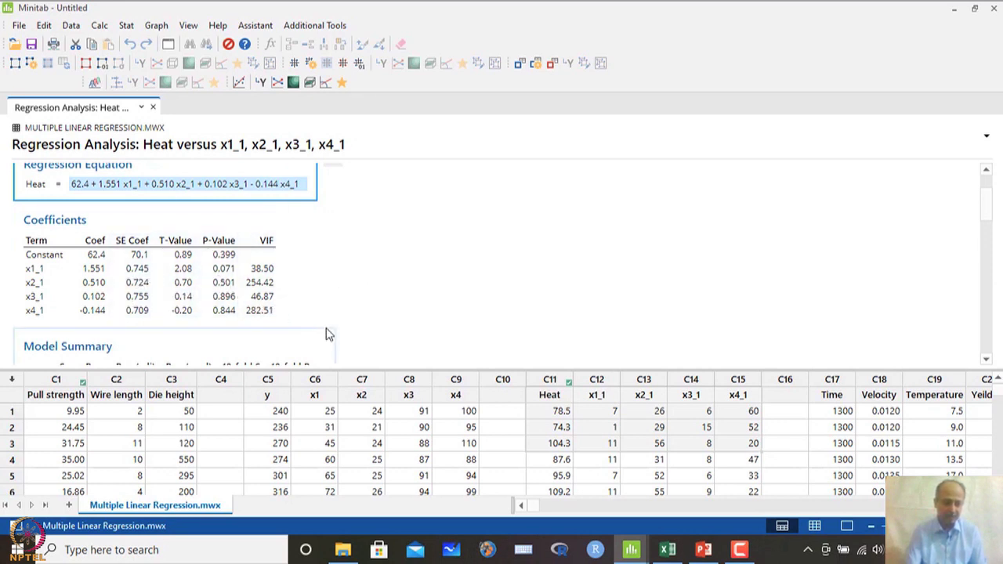
# - Examine the Pareto chart of standardized effects and the normal probability, Versus Fits and Versus Order residual plots for Heat
pyautogui.scroll(-9, 329, 335)
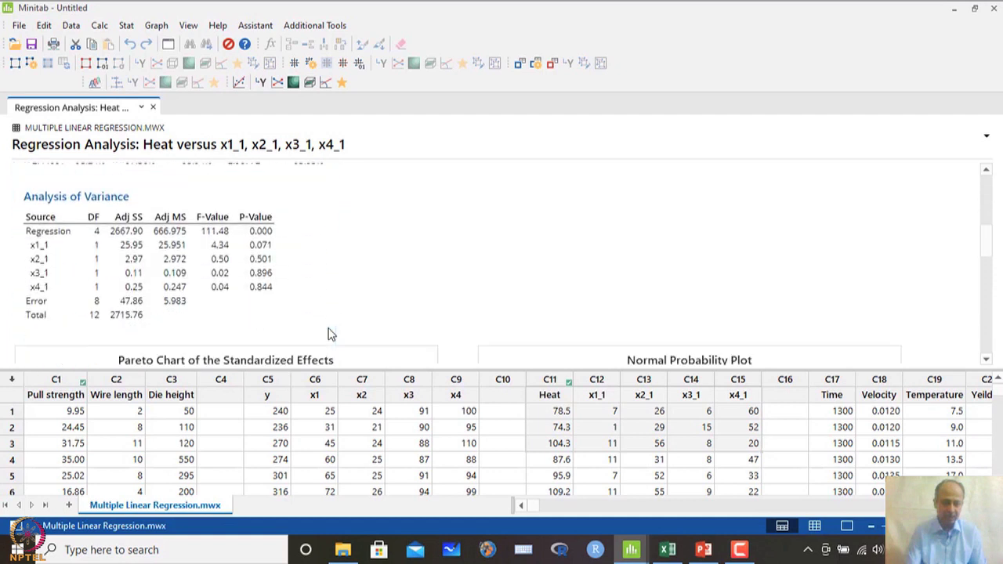
pyautogui.scroll(-4, 328, 294)
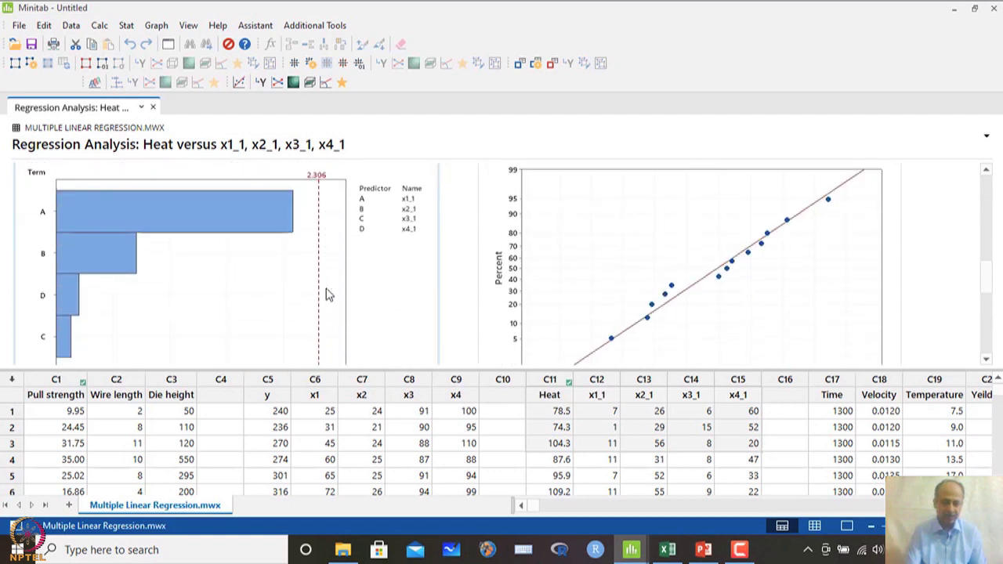
pyautogui.scroll(3, 328, 294)
pyautogui.scroll(-2, 470, 298)
pyautogui.scroll(-5, 600, 303)
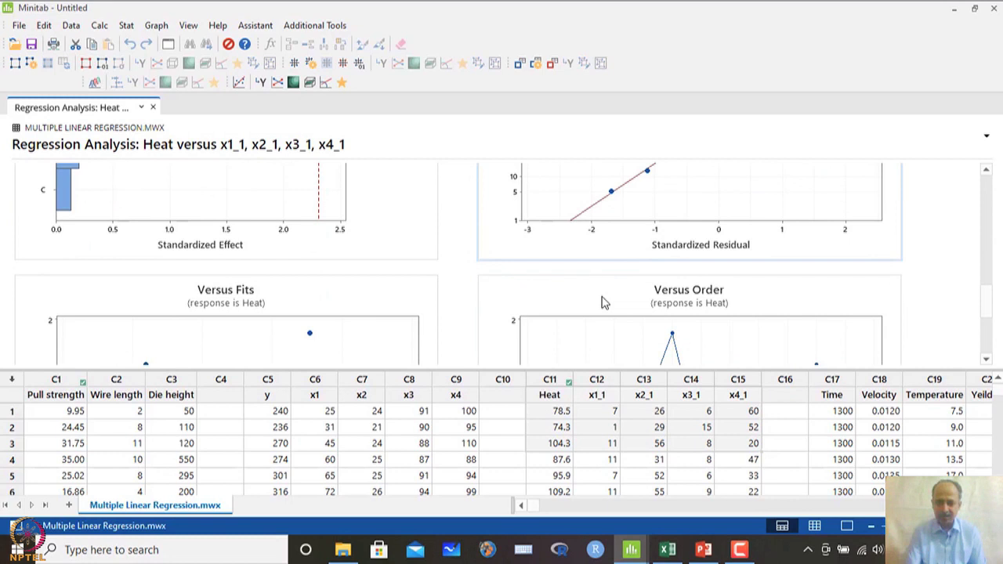
pyautogui.scroll(-2, 604, 302)
pyautogui.scroll(-2, 602, 301)
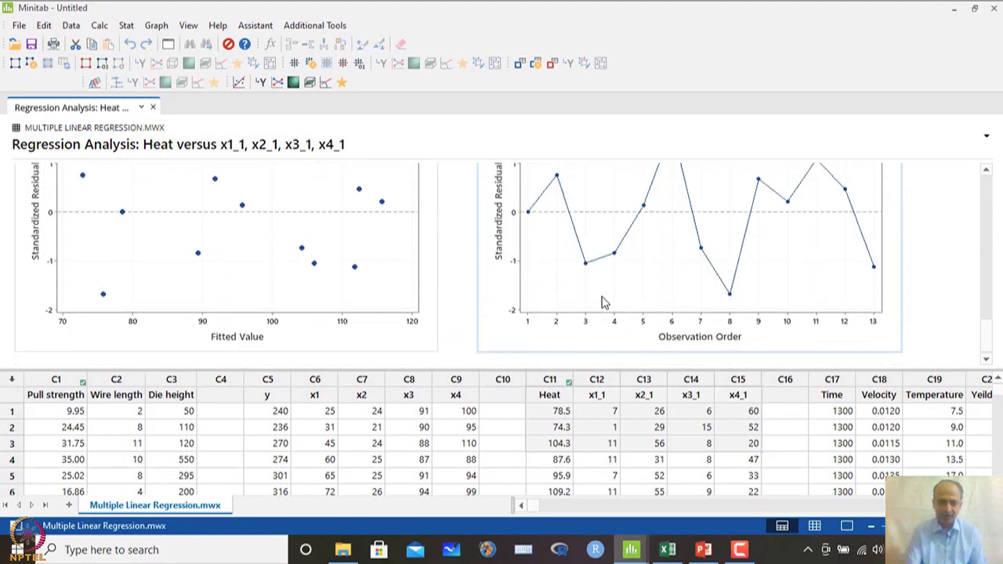
pyautogui.scroll(4, 602, 299)
pyautogui.scroll(-3, 320, 288)
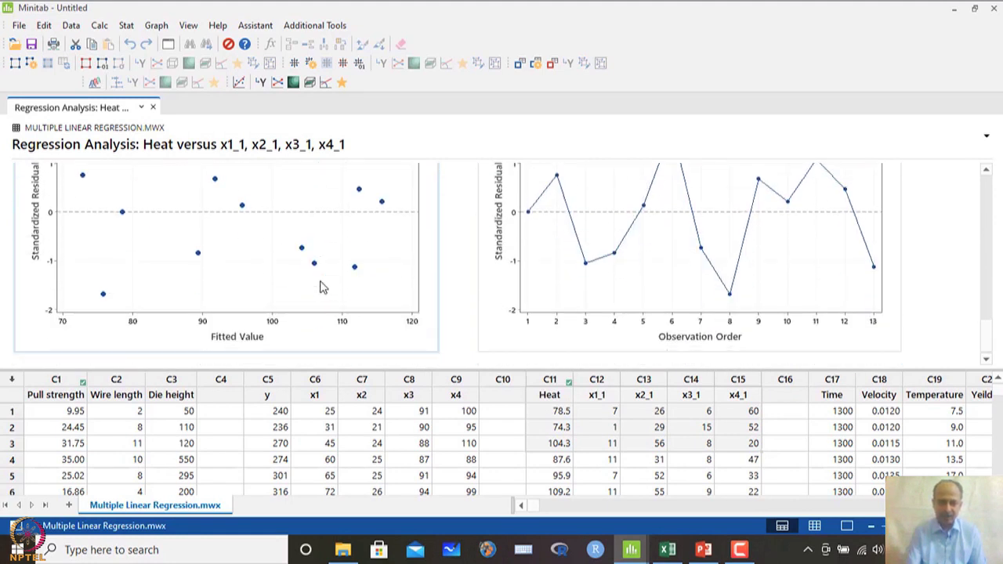
pyautogui.scroll(3, 522, 301)
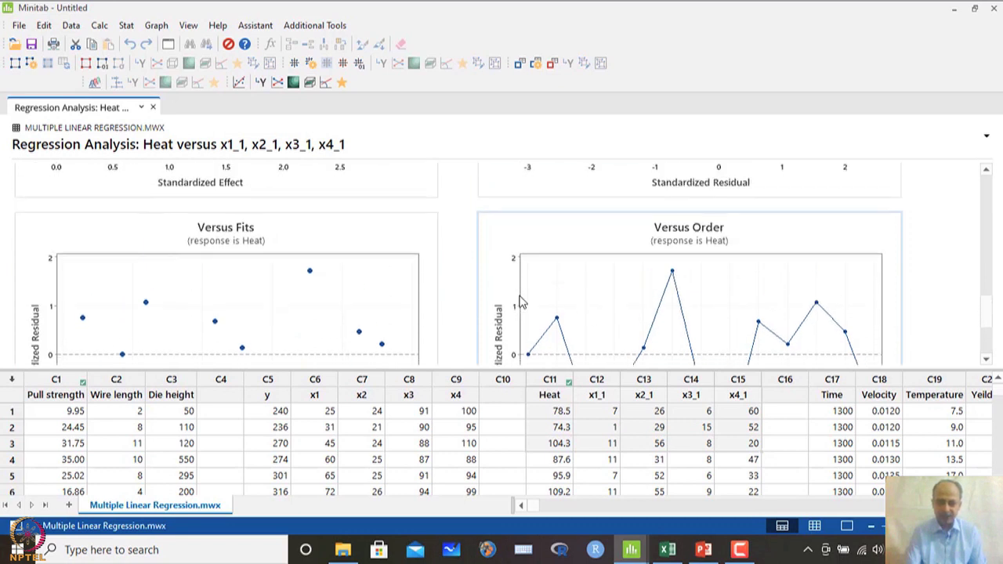
# - Fit a regression model for Heat with x1_1 as the only continuous predictor
pyautogui.scroll(-1, 521, 302)
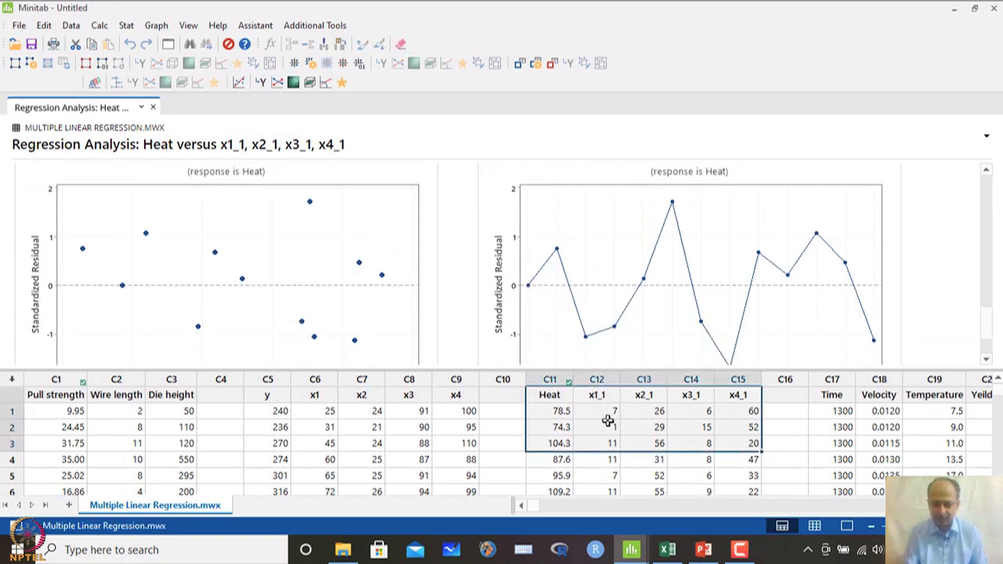
pyautogui.click(599, 394)
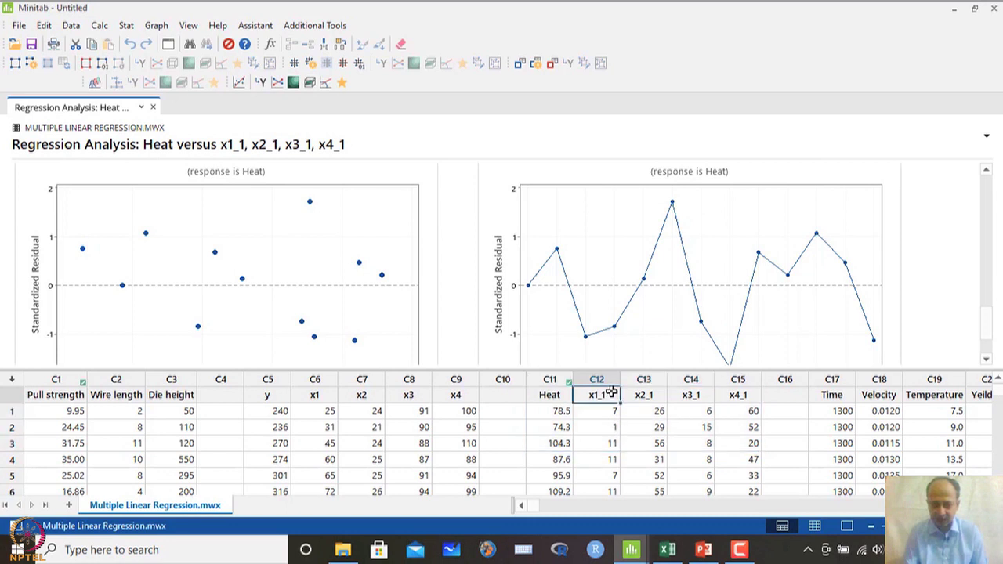
pyautogui.click(126, 25)
pyautogui.moveTo(161, 58)
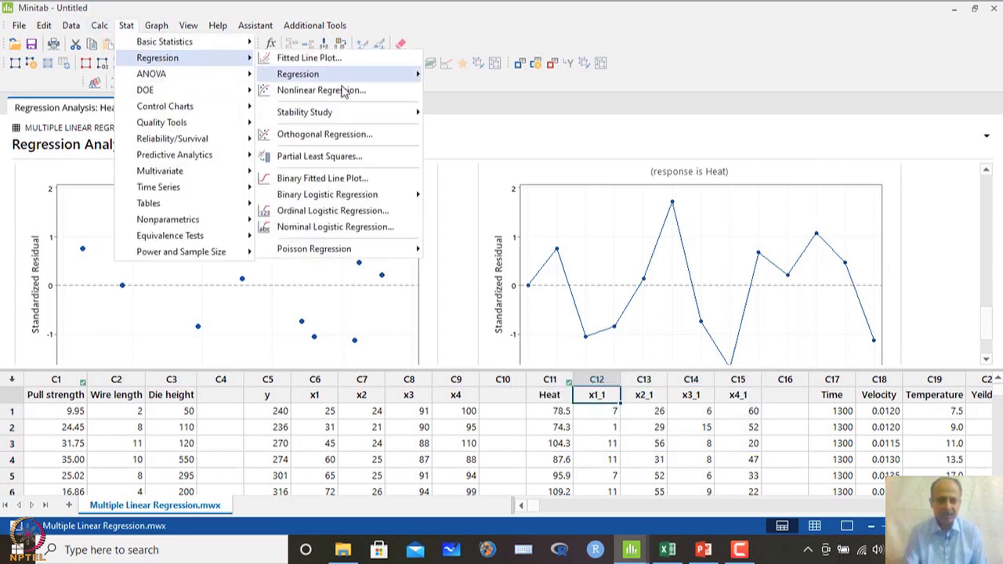
pyautogui.moveTo(399, 84)
pyautogui.click(467, 75)
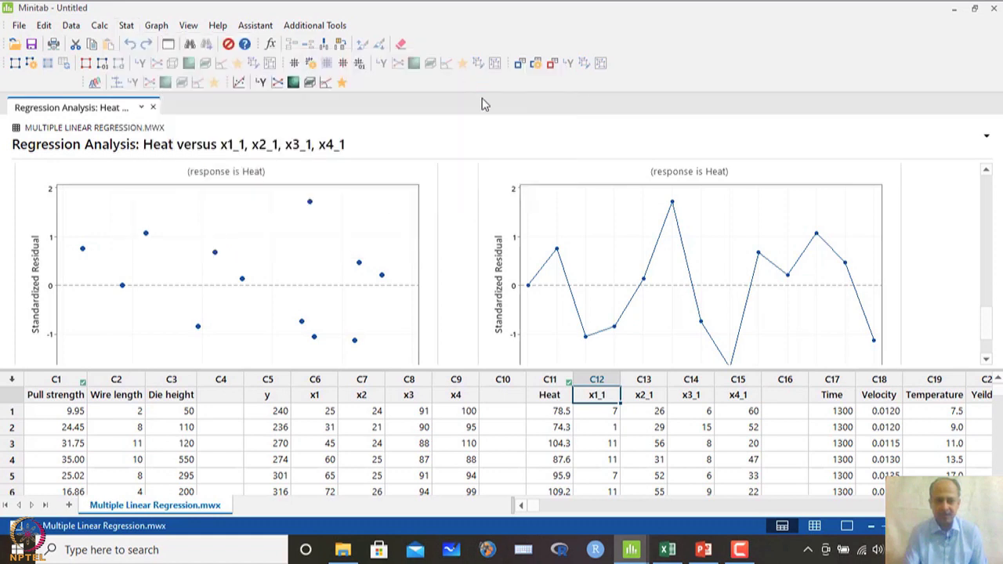
pyautogui.moveTo(453, 207); pyautogui.dragTo(389, 204)
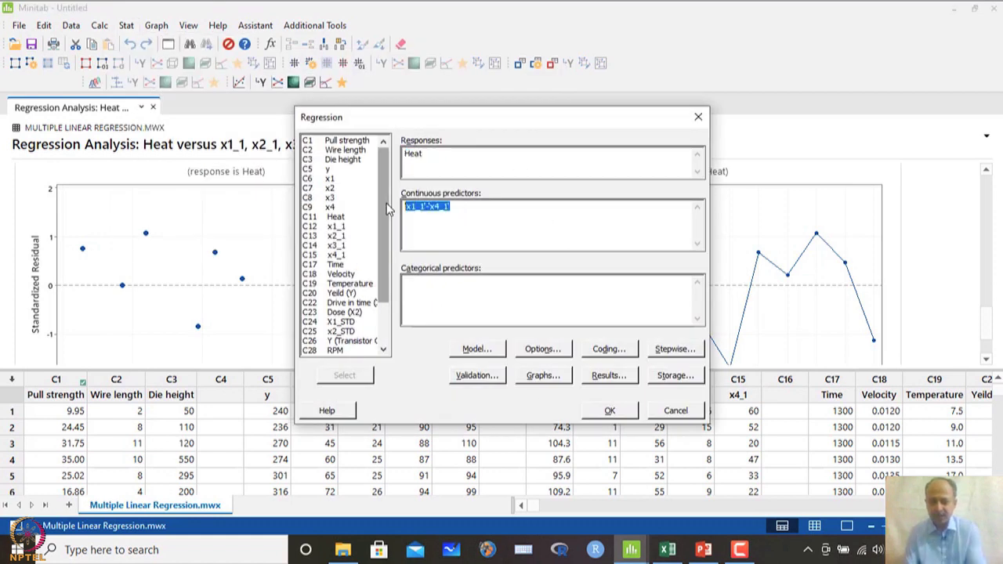
pyautogui.press('Delete')
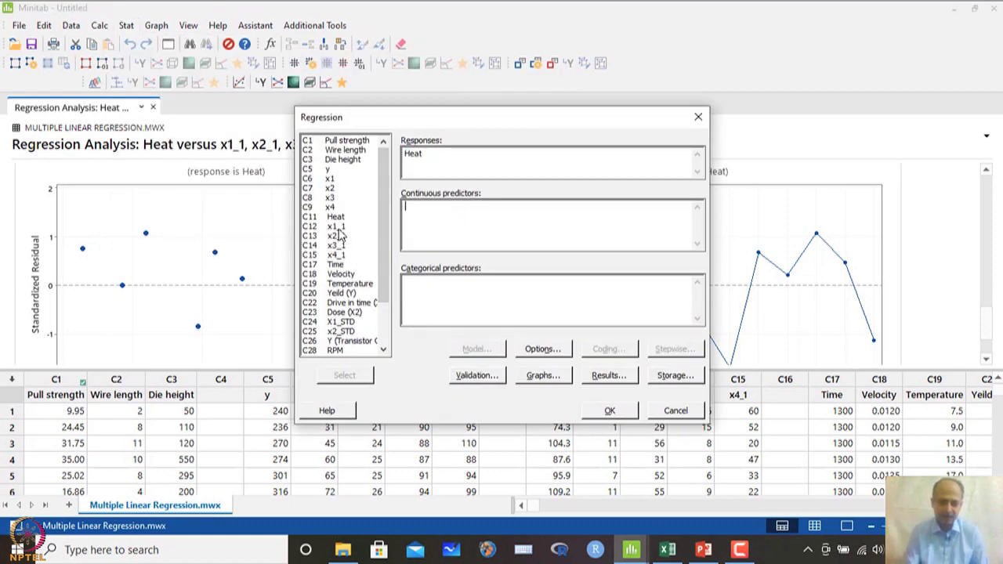
pyautogui.doubleClick(338, 228)
pyautogui.click(610, 411)
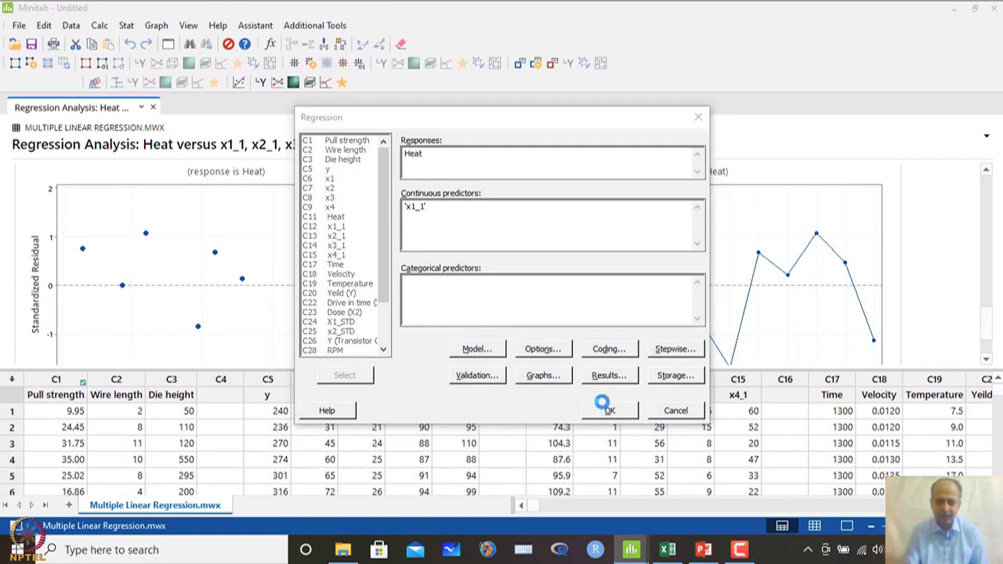
# - Examine the Heat versus x1_1 coefficients, model summary and analysis of variance P-values, along with the Heat and x1_1 to x4_1 worksheet columns
pyautogui.scroll(-3, 373, 292)
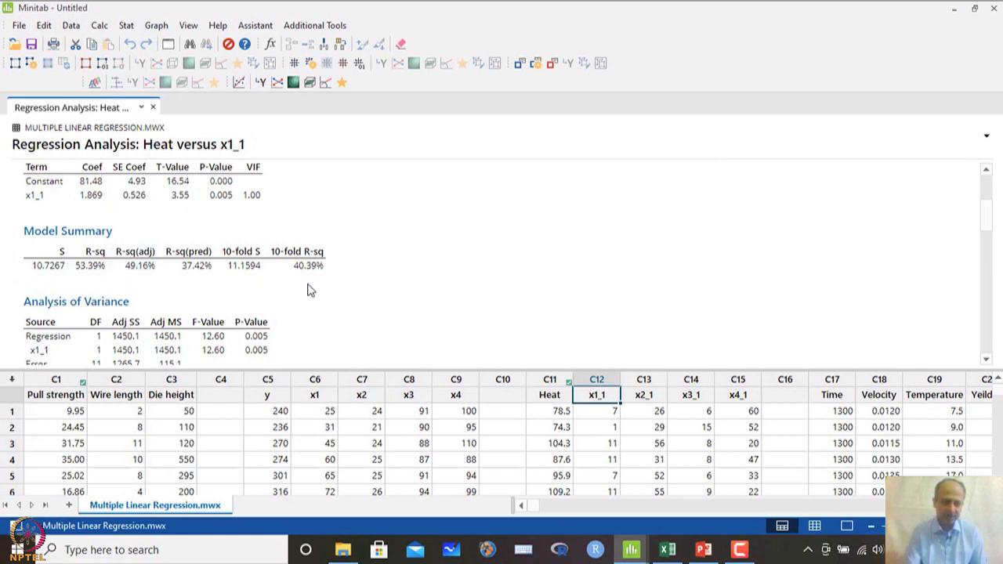
pyautogui.scroll(-2, 392, 288)
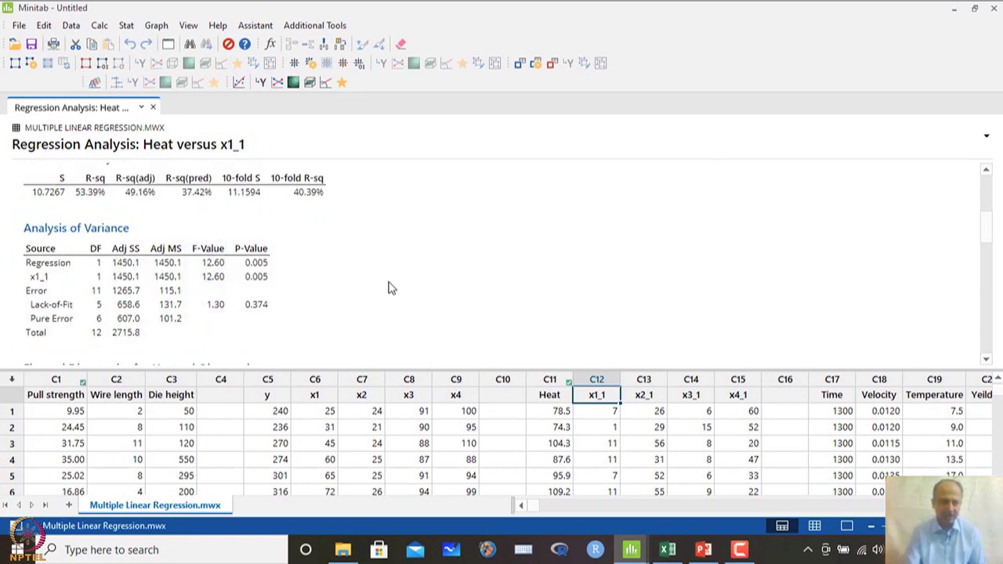
pyautogui.moveTo(250, 250); pyautogui.dragTo(251, 313)
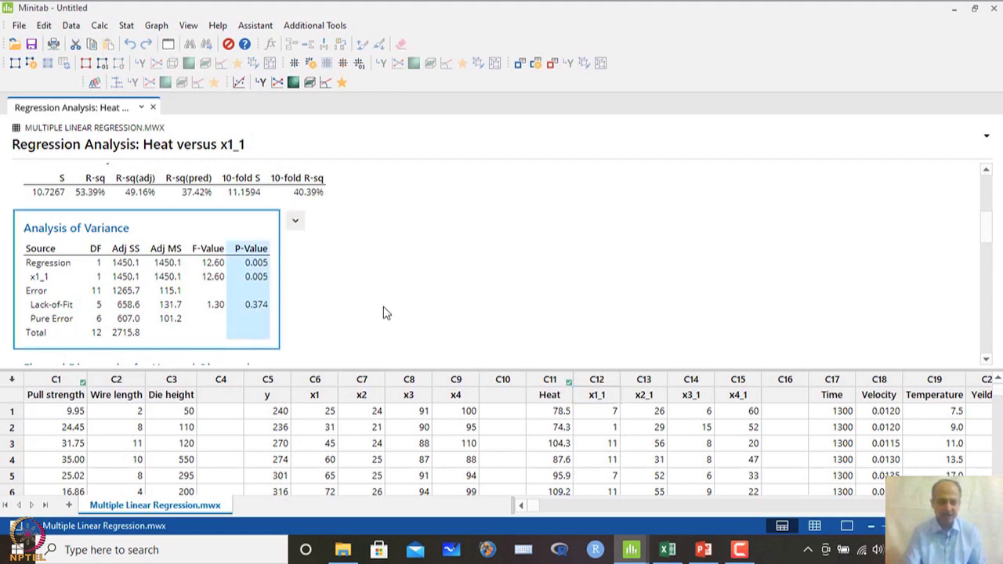
pyautogui.scroll(-2, 384, 312)
pyautogui.scroll(6, 384, 313)
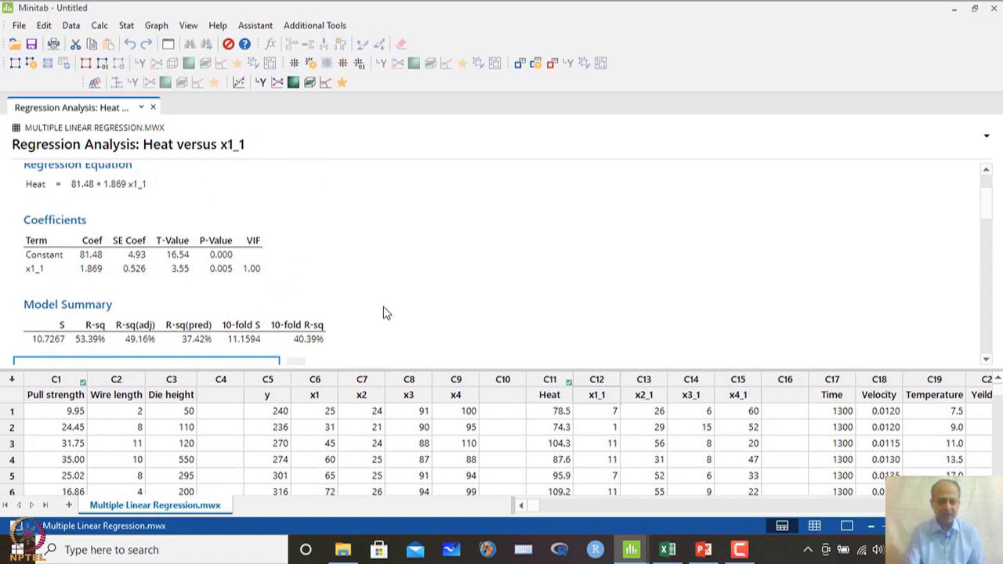
pyautogui.click(605, 398)
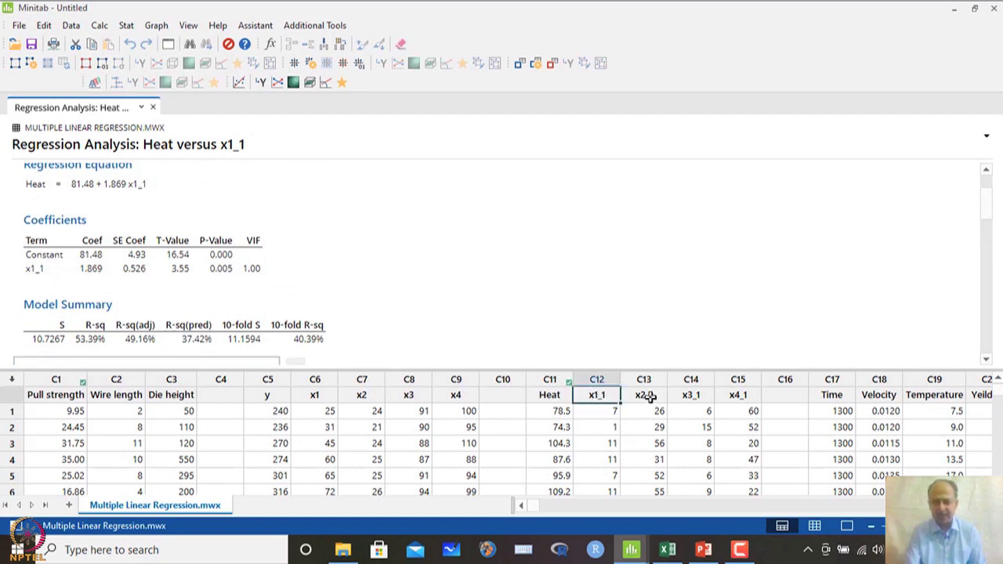
pyautogui.click(549, 394)
pyautogui.click(643, 395)
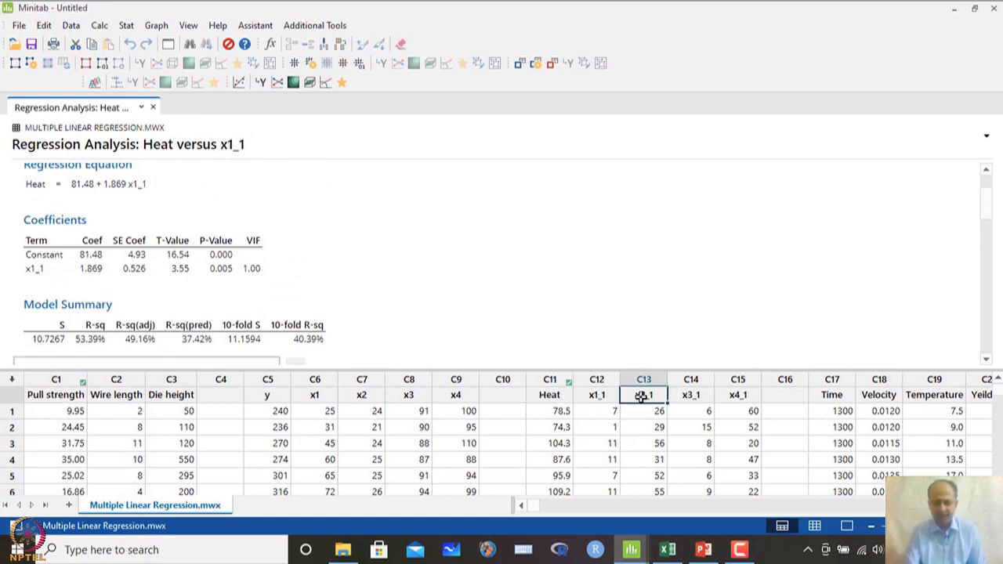
pyautogui.click(691, 395)
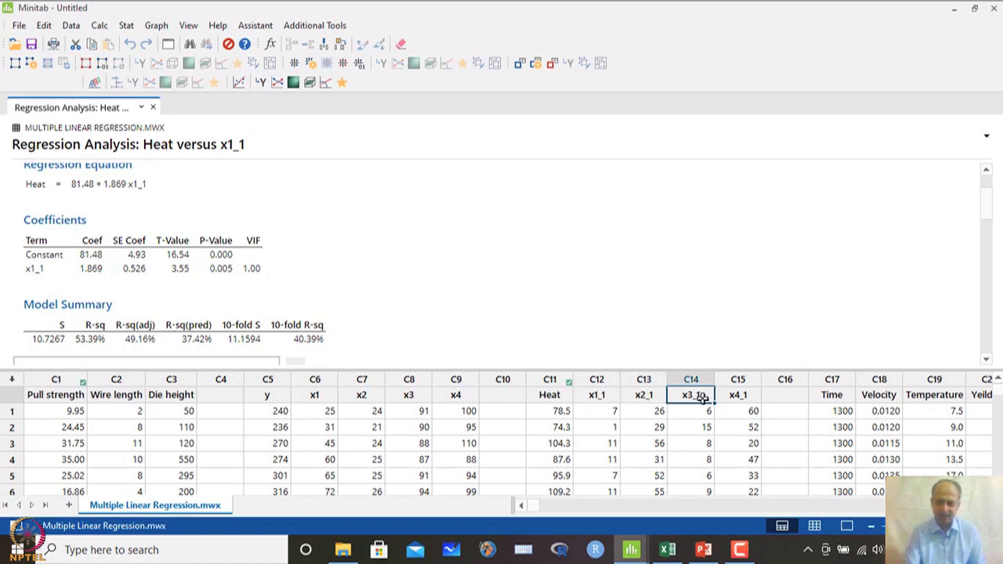
pyautogui.click(738, 395)
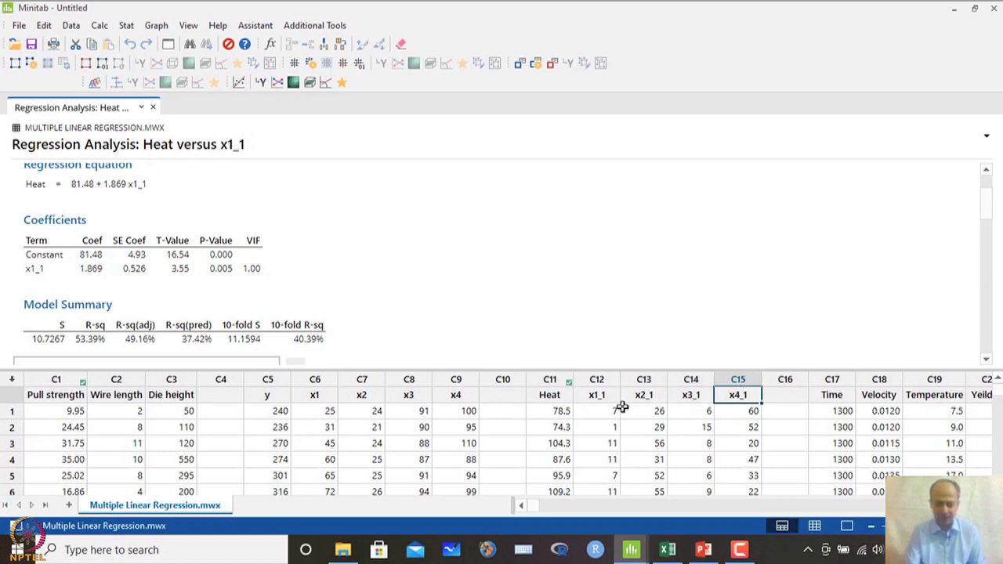
# - Select worksheet columns y through x4, reopen Fit Regression Model and clear its previous response and continuous predictor
pyautogui.moveTo(266, 380); pyautogui.dragTo(433, 395)
pyautogui.click(268, 380)
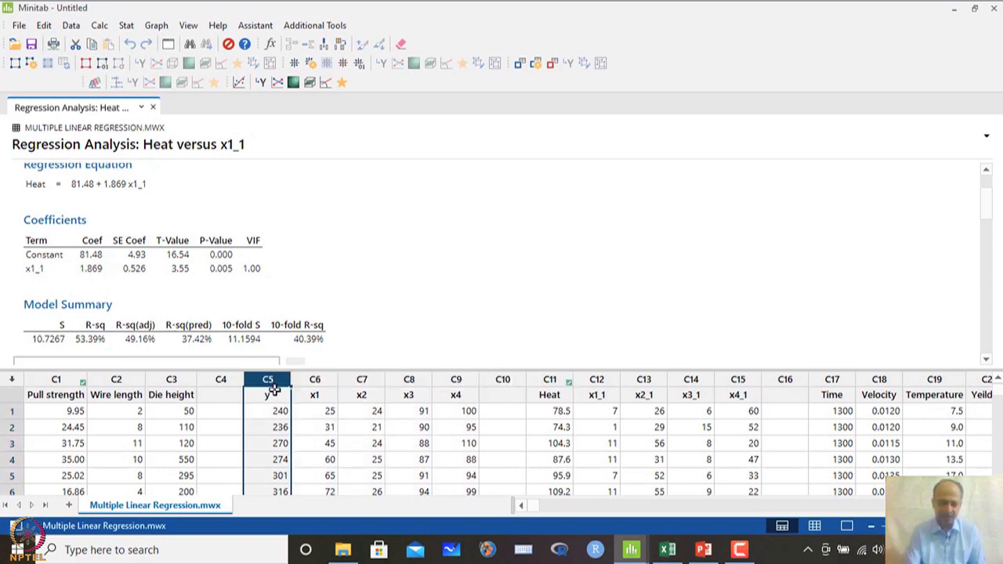
pyautogui.moveTo(268, 380); pyautogui.dragTo(451, 377)
pyautogui.click(128, 25)
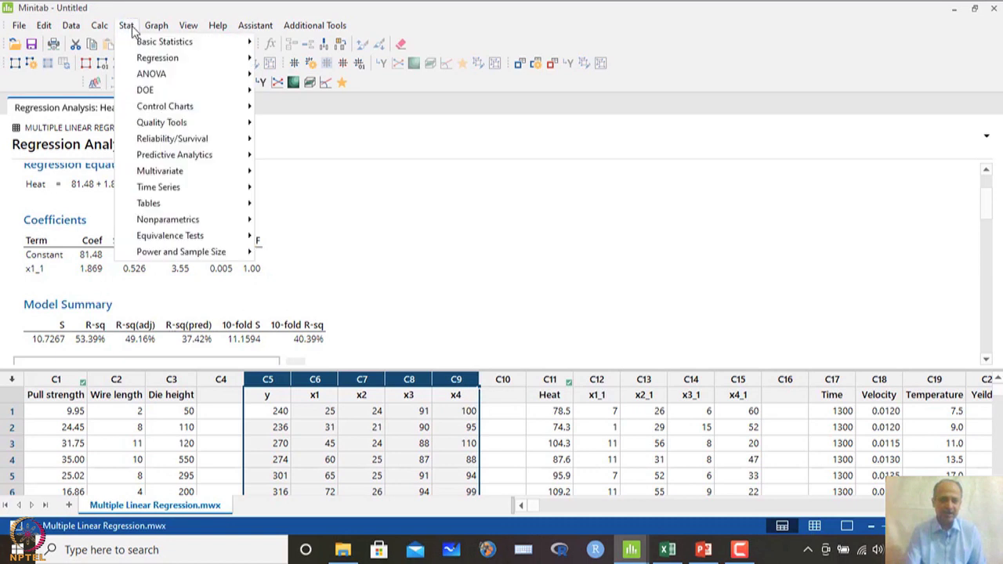
pyautogui.moveTo(157, 61)
pyautogui.moveTo(294, 78)
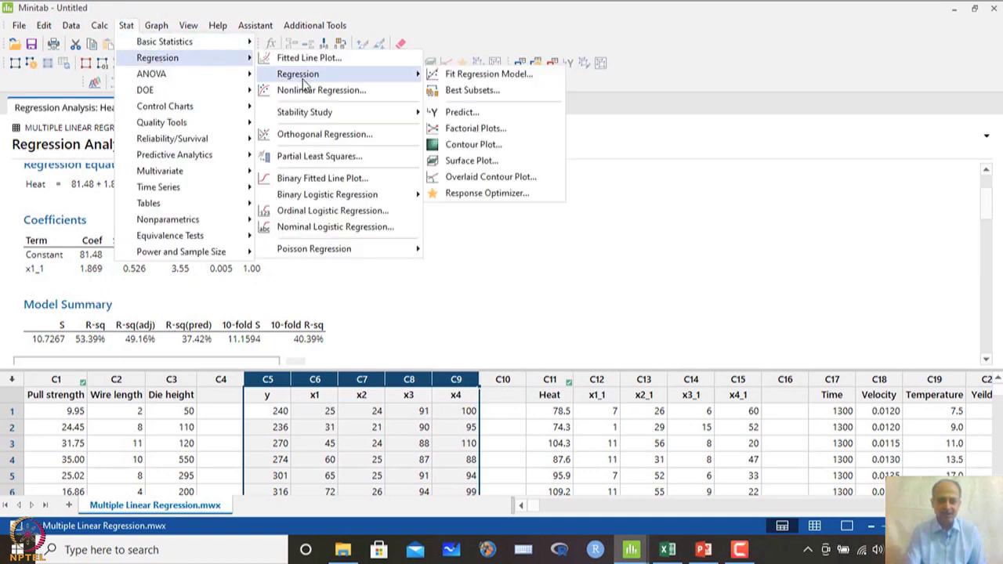
pyautogui.click(489, 79)
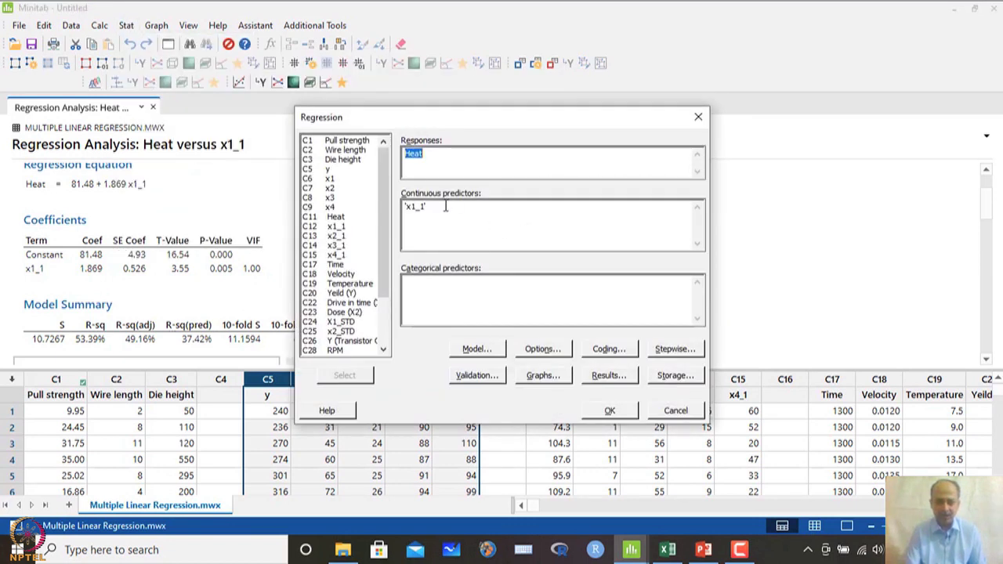
pyautogui.press('Delete')
pyautogui.moveTo(441, 209); pyautogui.dragTo(383, 206)
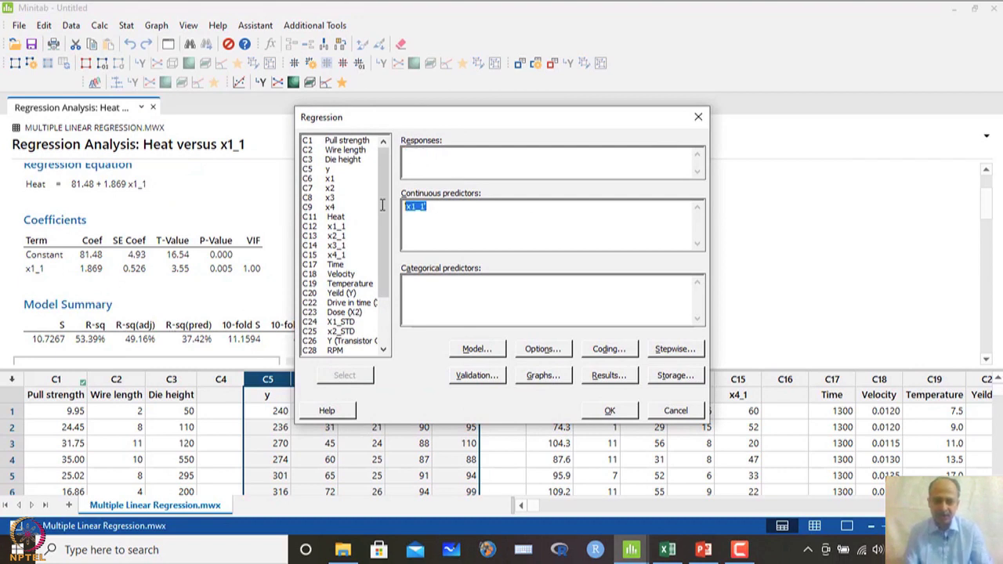
pyautogui.press('Delete')
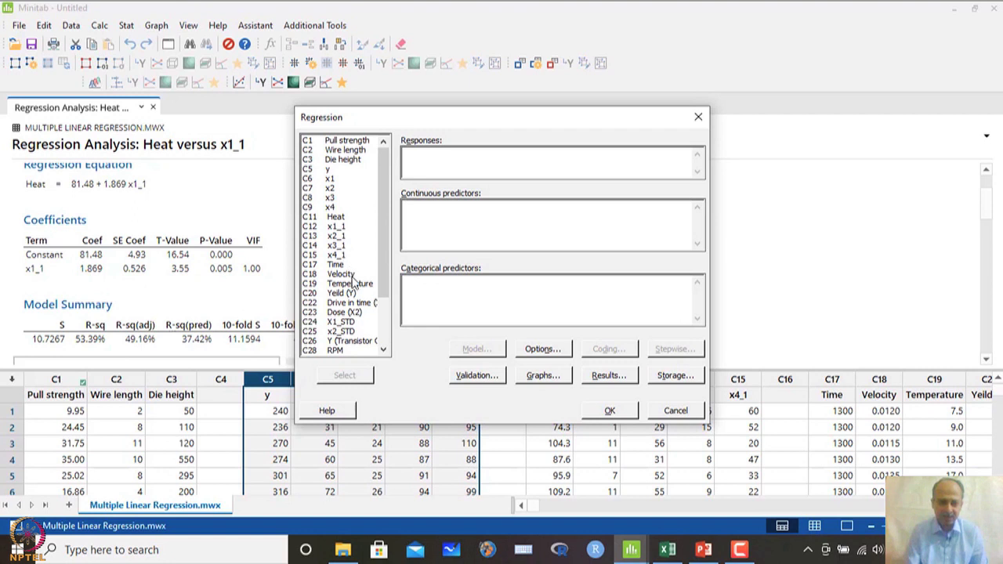
# - Set y as the response of the regression model
pyautogui.click(328, 170)
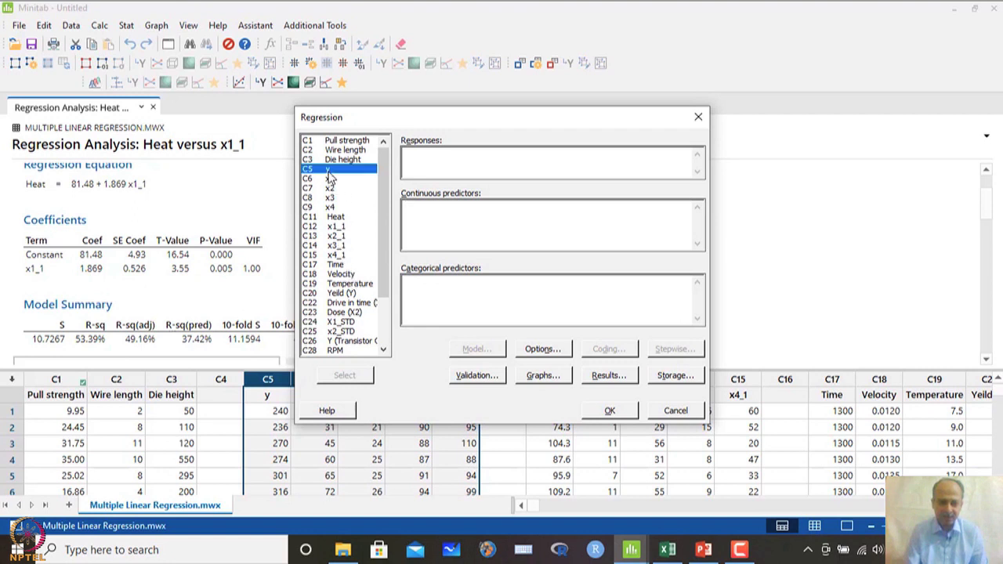
pyautogui.click(432, 152)
pyautogui.click(329, 171)
pyautogui.doubleClick(328, 171)
pyautogui.click(330, 179)
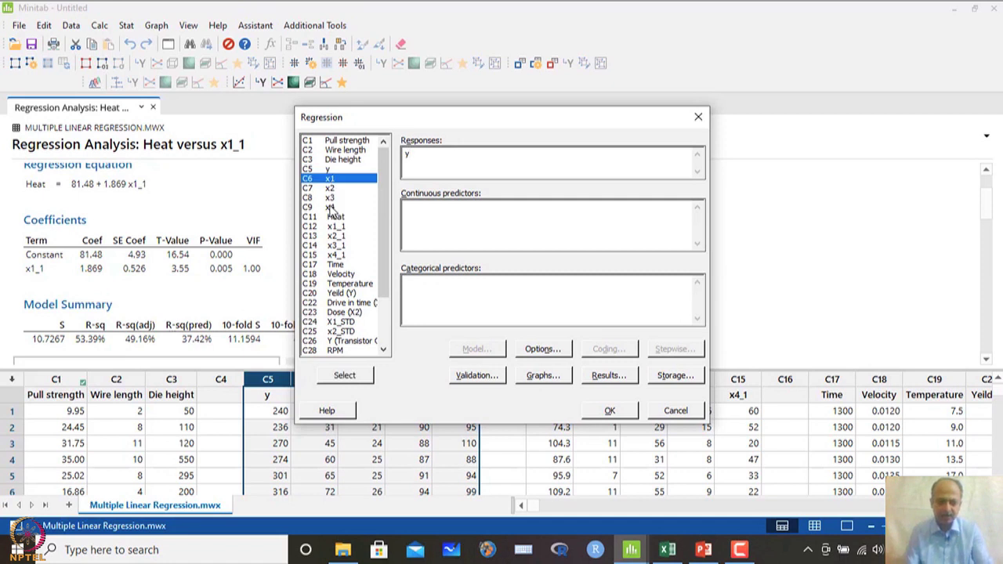
pyautogui.keyDown('shift'); pyautogui.click(330, 207); pyautogui.keyUp('shift')
pyautogui.click(345, 375)
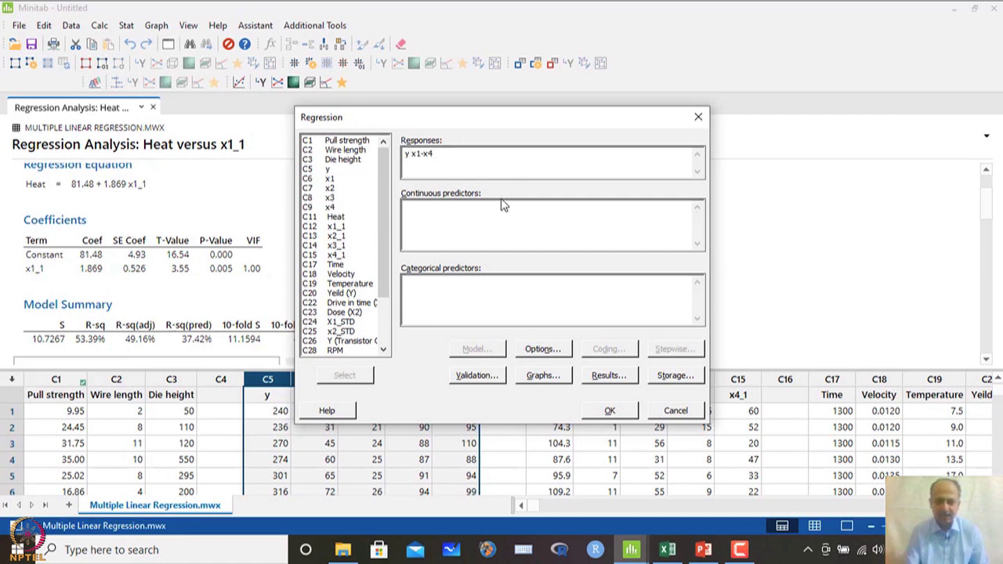
pyautogui.moveTo(439, 156); pyautogui.dragTo(411, 155)
pyautogui.press('BackSpace')
# - Set x1 through x4 as the continuous predictors and fit the regression model for y
pyautogui.click(408, 208)
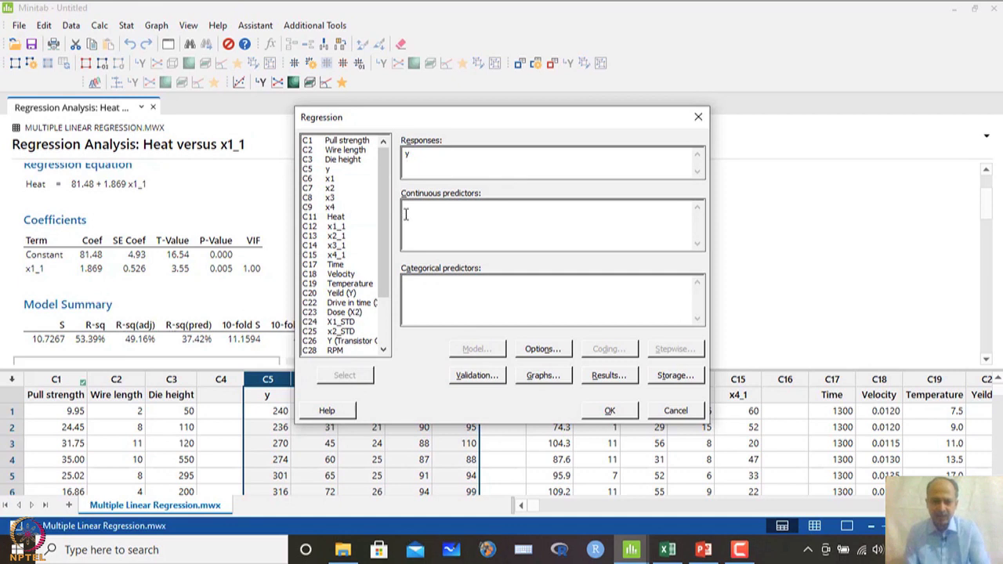
pyautogui.click(330, 180)
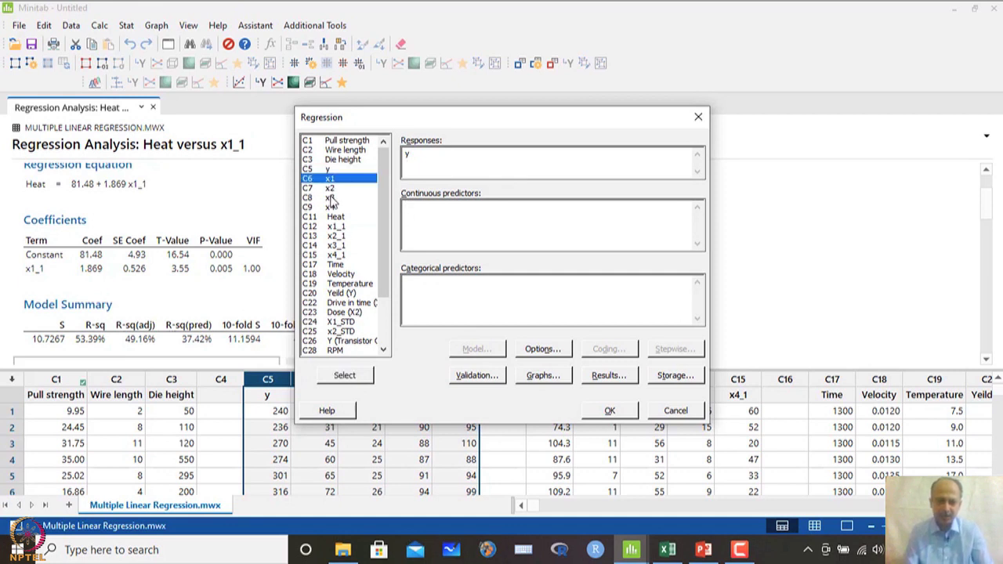
pyautogui.keyDown('shift'); pyautogui.click(330, 207); pyautogui.keyUp('shift')
pyautogui.click(345, 376)
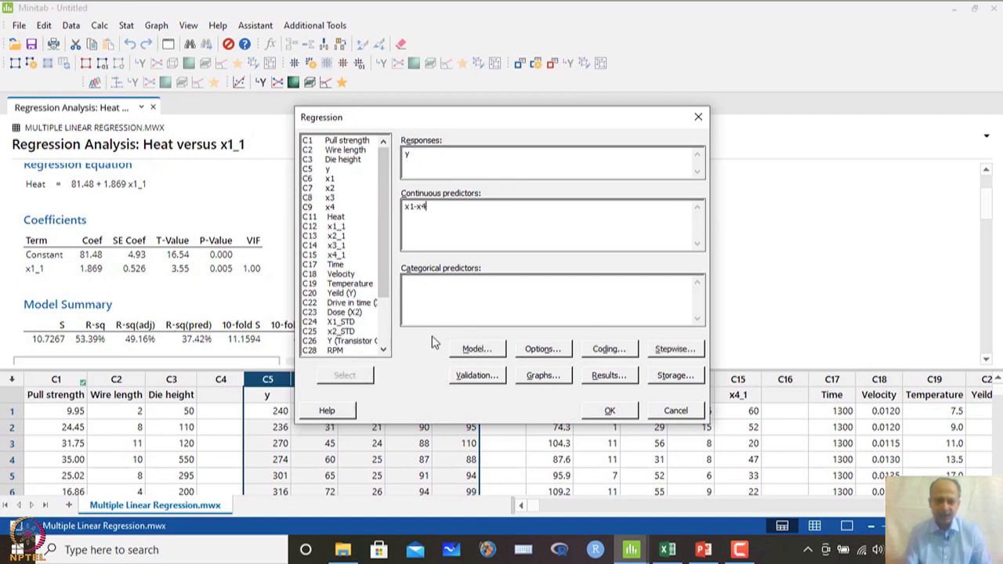
pyautogui.click(603, 409)
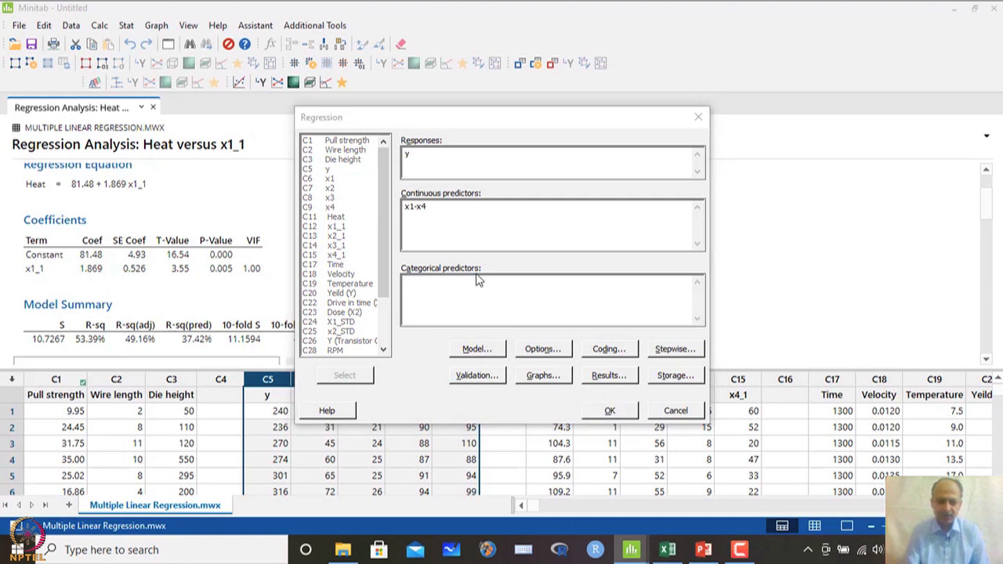
# - Examine the coefficient VIFs, the adjusted R-sq in the model summary and the analysis of variance for the y regression
pyautogui.scroll(-2, 370, 263)
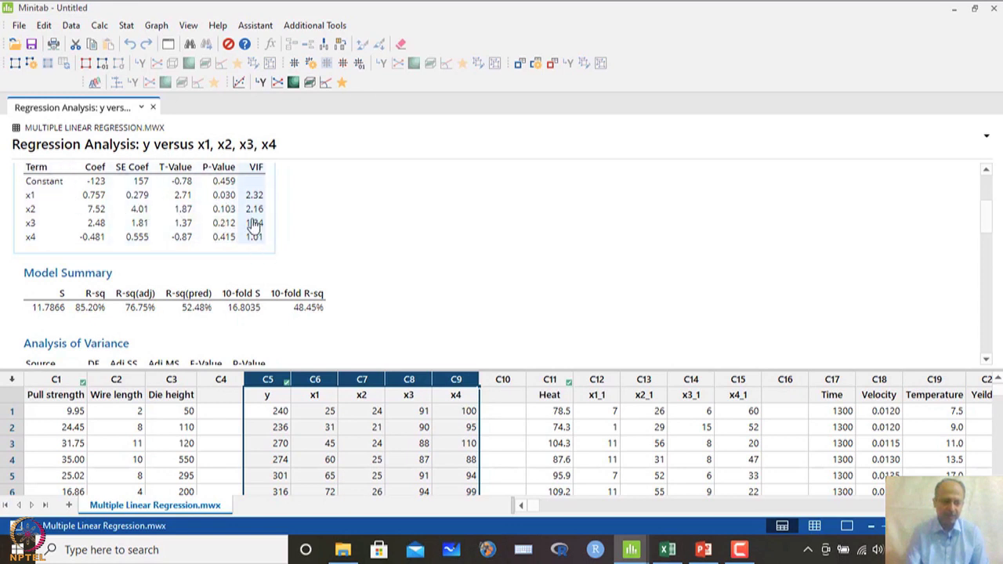
pyautogui.scroll(-2, 242, 270)
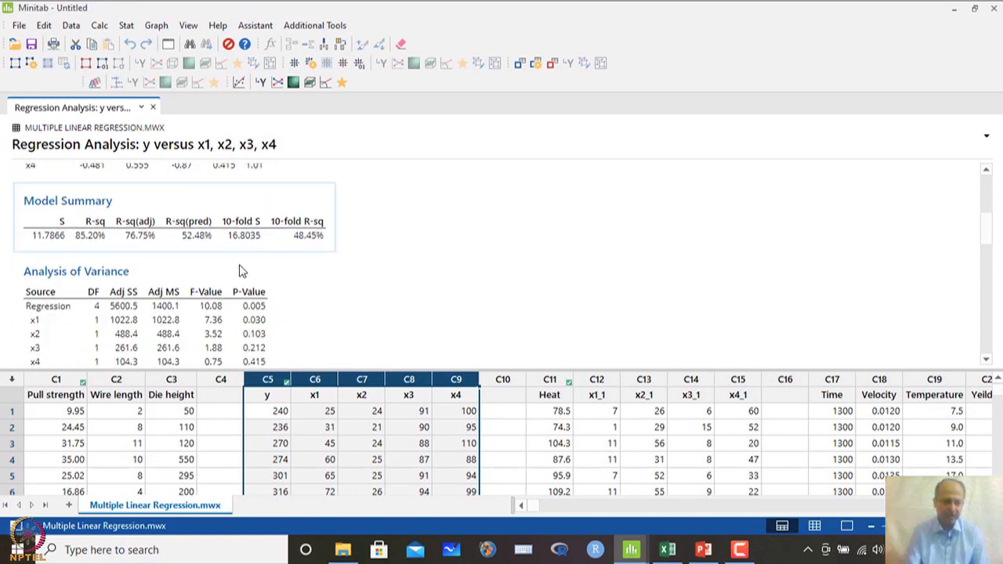
pyautogui.scroll(2, 313, 282)
pyautogui.scroll(-2, 384, 289)
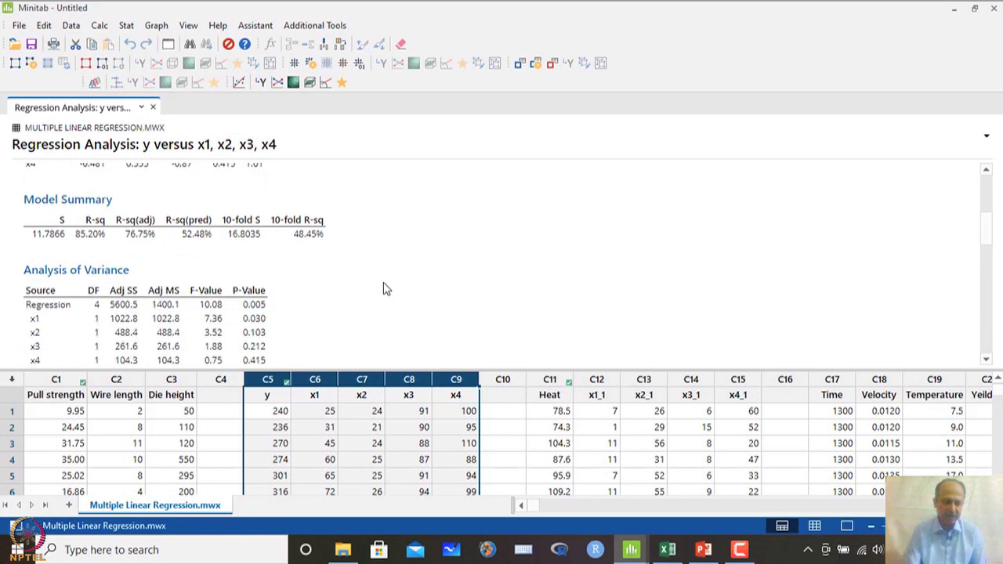
pyautogui.click(169, 245)
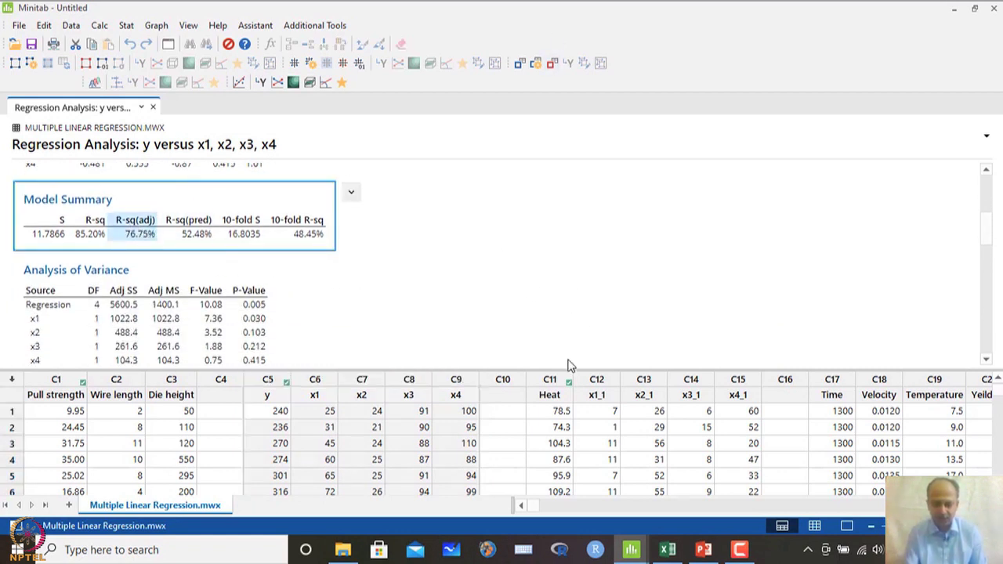
# - Reopen Fit Regression Model and set its term selection method to Stepwise
pyautogui.click(584, 396)
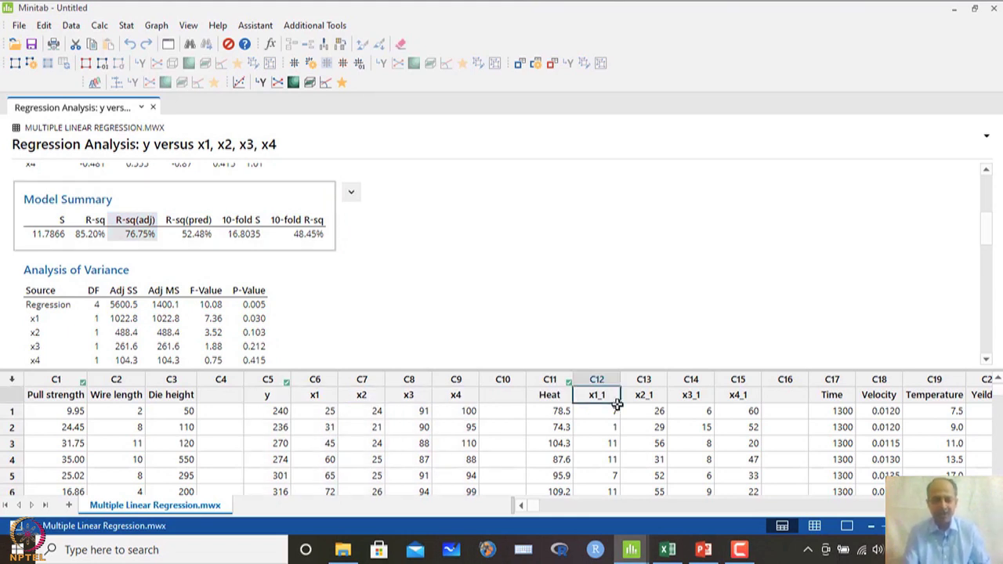
pyautogui.click(126, 25)
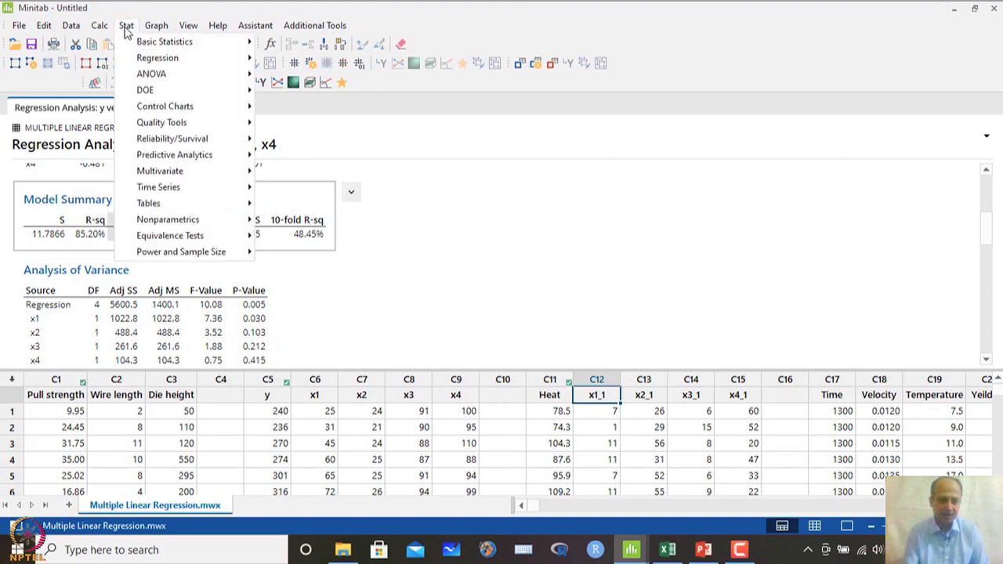
pyautogui.moveTo(146, 66)
pyautogui.moveTo(310, 75)
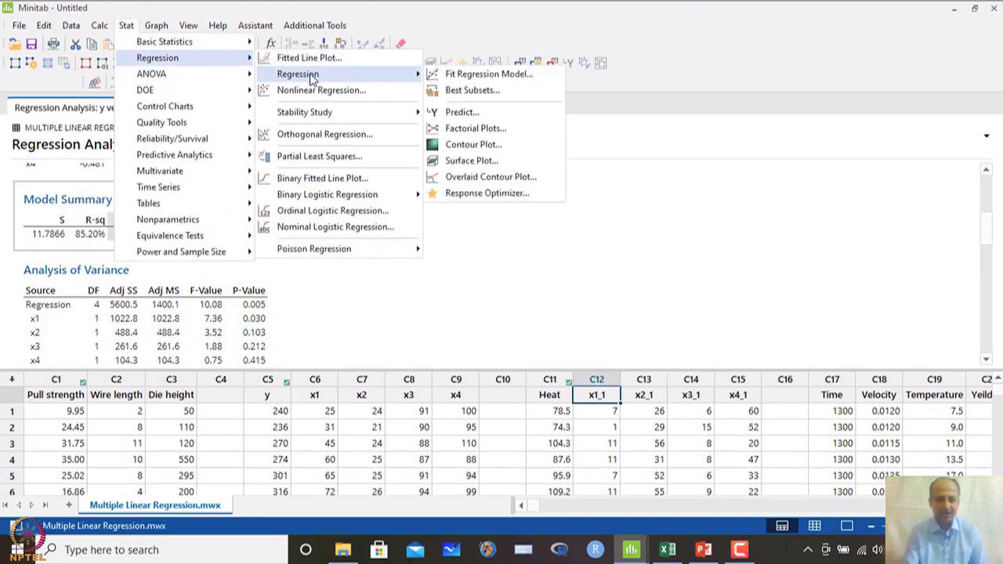
pyautogui.click(474, 75)
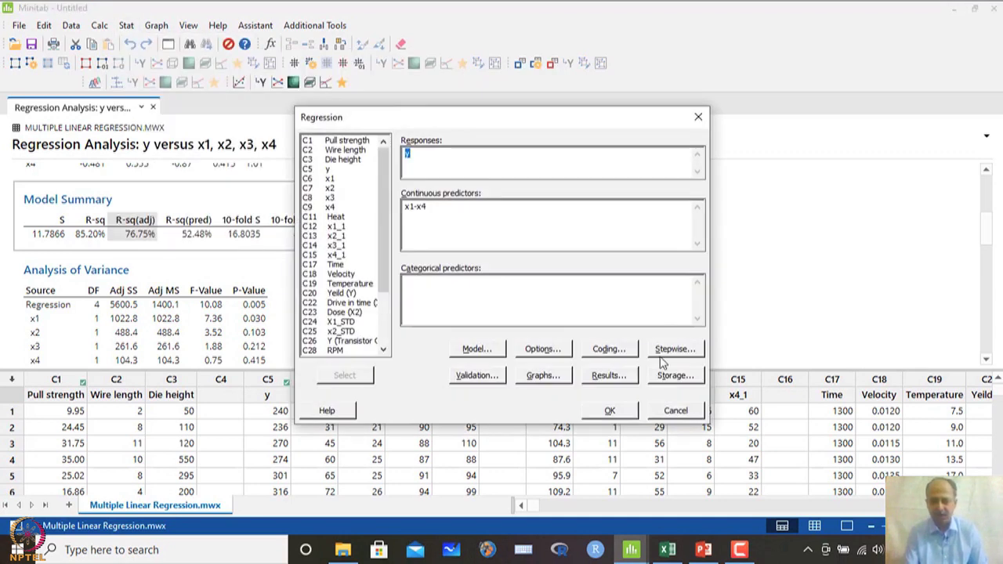
pyautogui.click(667, 350)
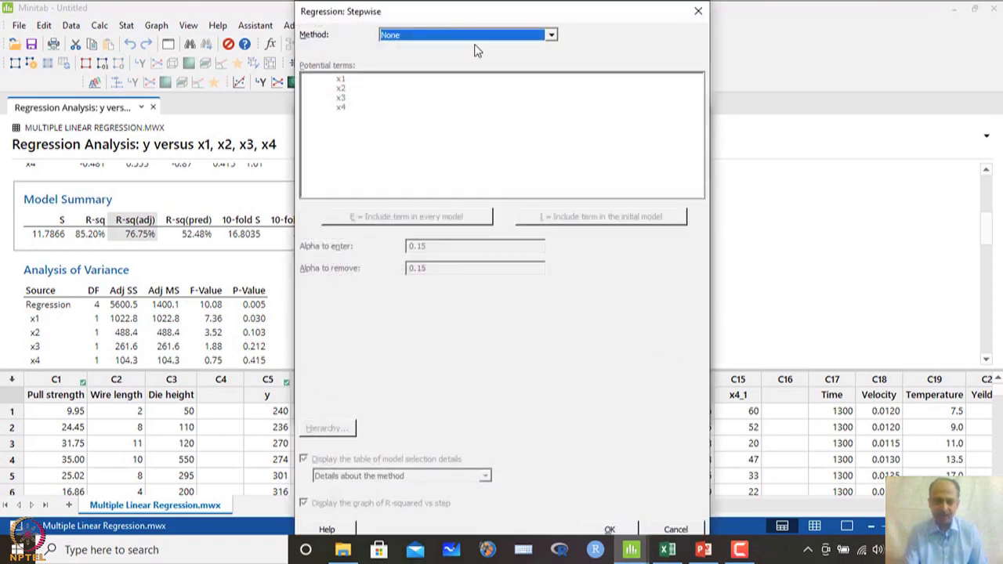
pyautogui.click(474, 36)
pyautogui.click(477, 55)
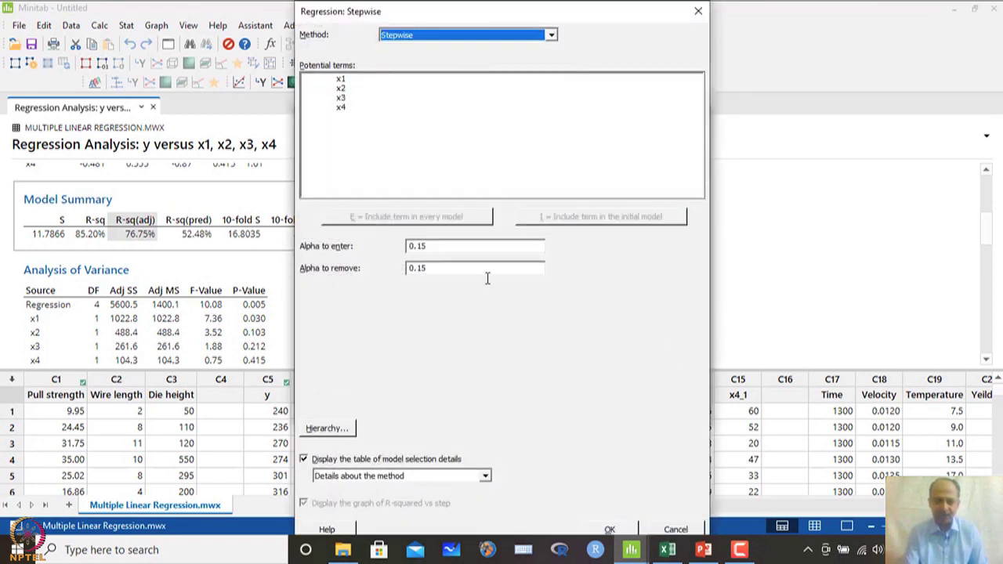
pyautogui.click(612, 529)
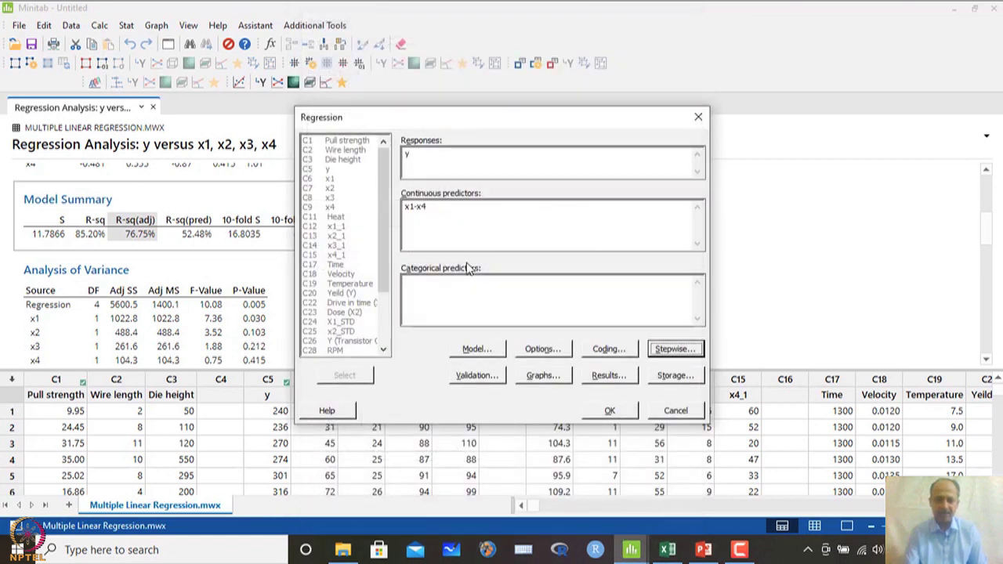
# - Replace the response y with Heat in the regression model
pyautogui.click(439, 209)
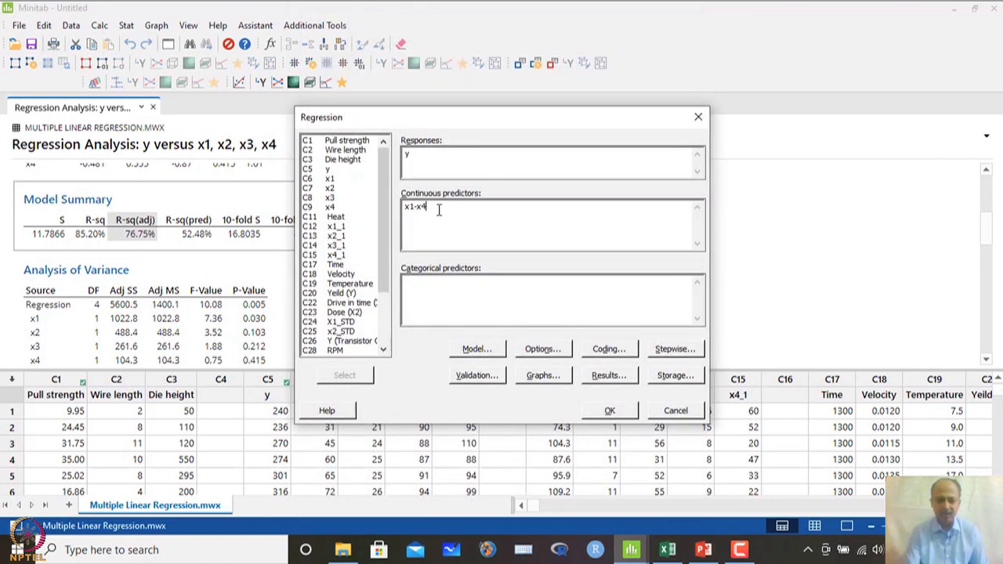
pyautogui.click(410, 157)
pyautogui.press('BackSpace')
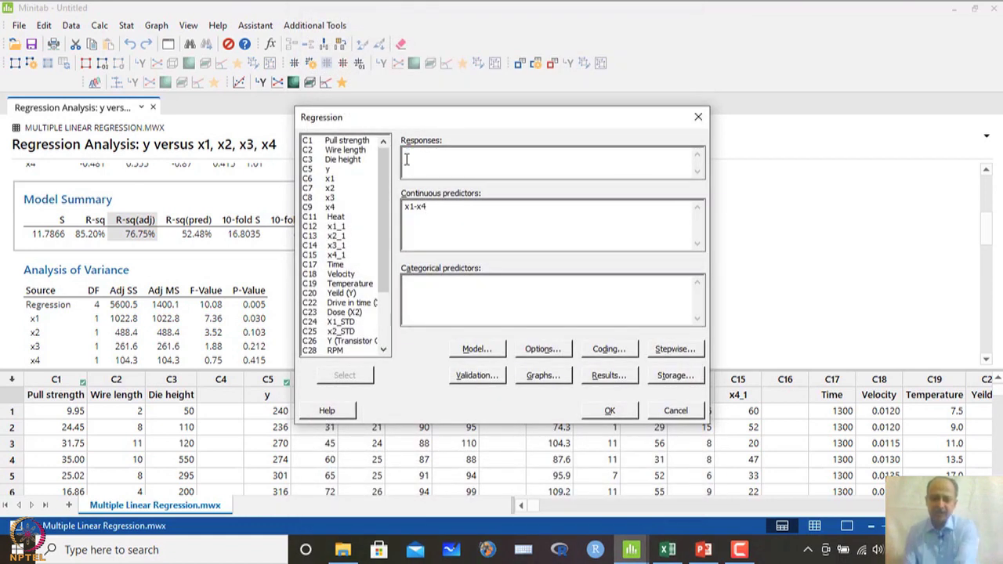
pyautogui.doubleClick(337, 217)
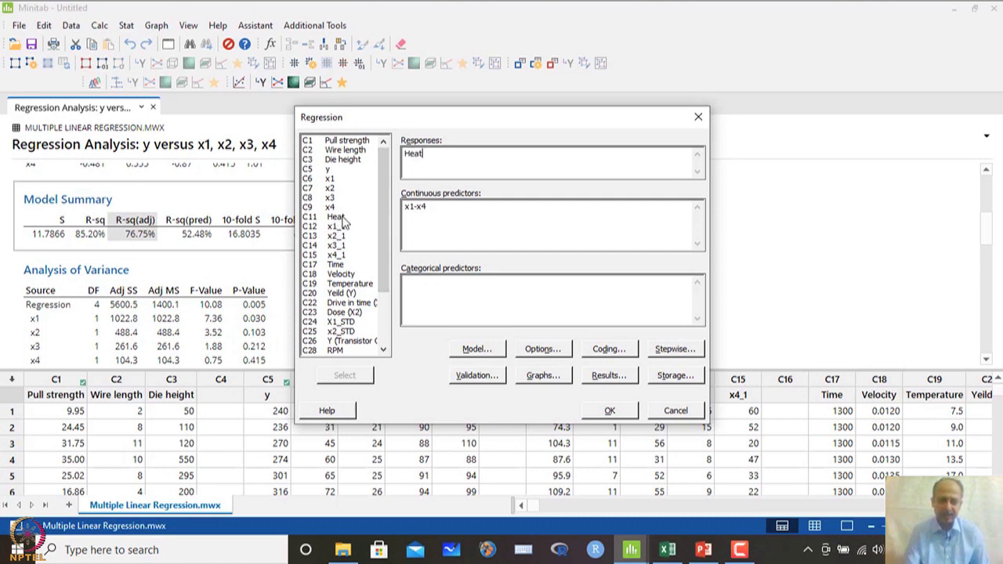
# - Replace the continuous predictors with x1_1 through x4_1 and fit the stepwise regression model for Heat
pyautogui.moveTo(435, 210); pyautogui.dragTo(401, 208)
pyautogui.press('BackSpace')
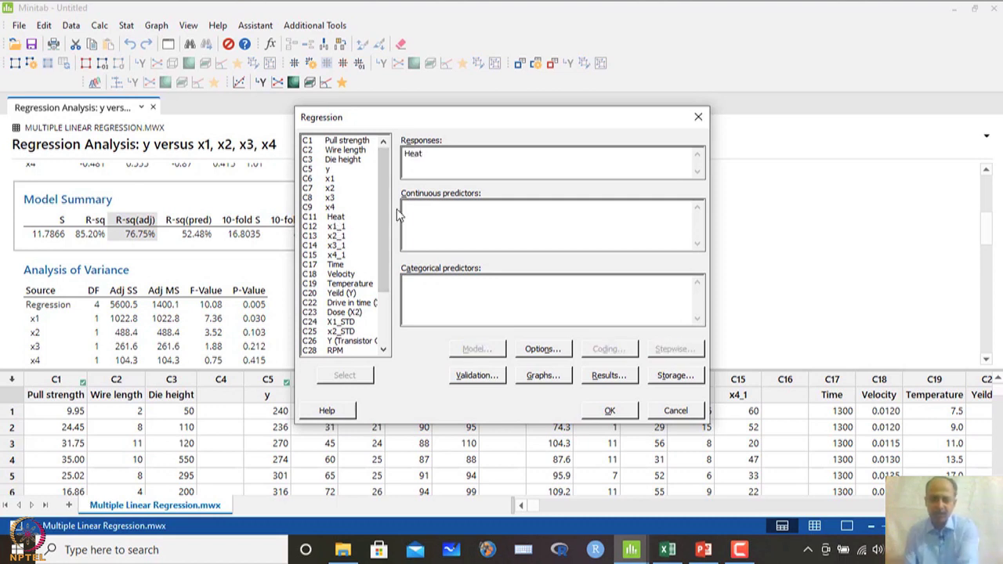
pyautogui.click(337, 226)
pyautogui.keyDown('shift'); pyautogui.click(345, 256); pyautogui.keyUp('shift')
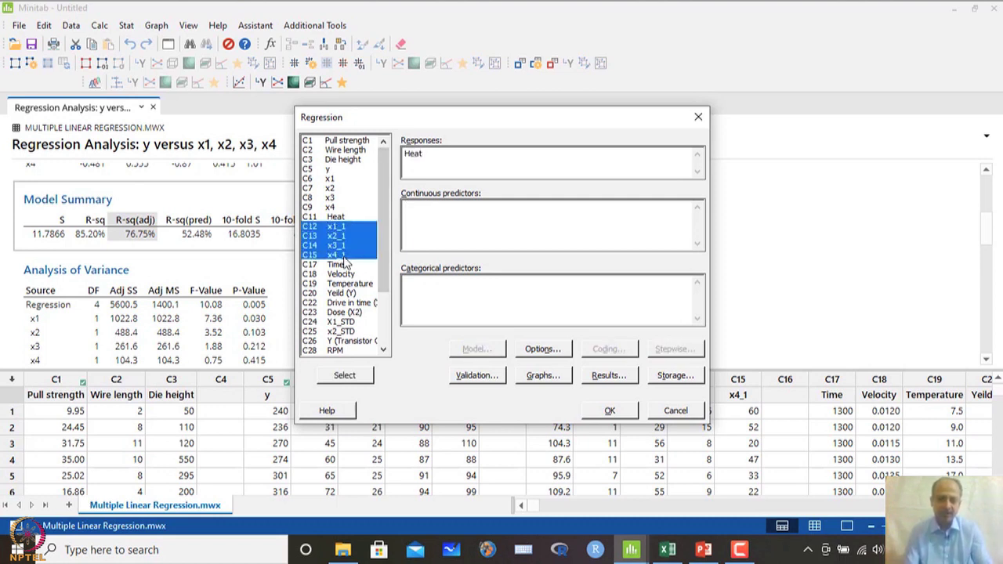
pyautogui.click(344, 375)
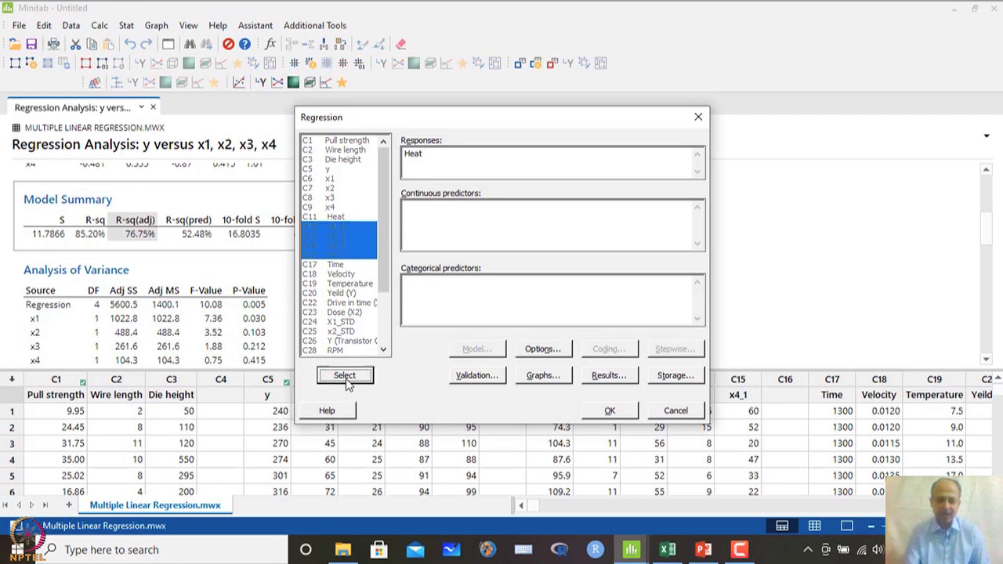
pyautogui.click(611, 415)
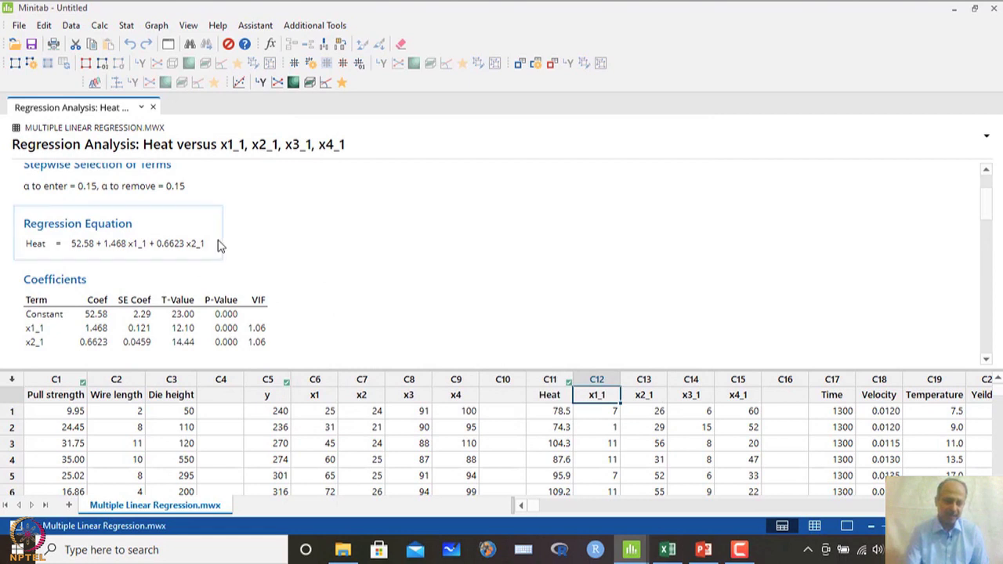
# - Examine the stepwise regression equation for Heat, the coefficient P-values and VIFs, and the model summary
pyautogui.scroll(-2, 231, 248)
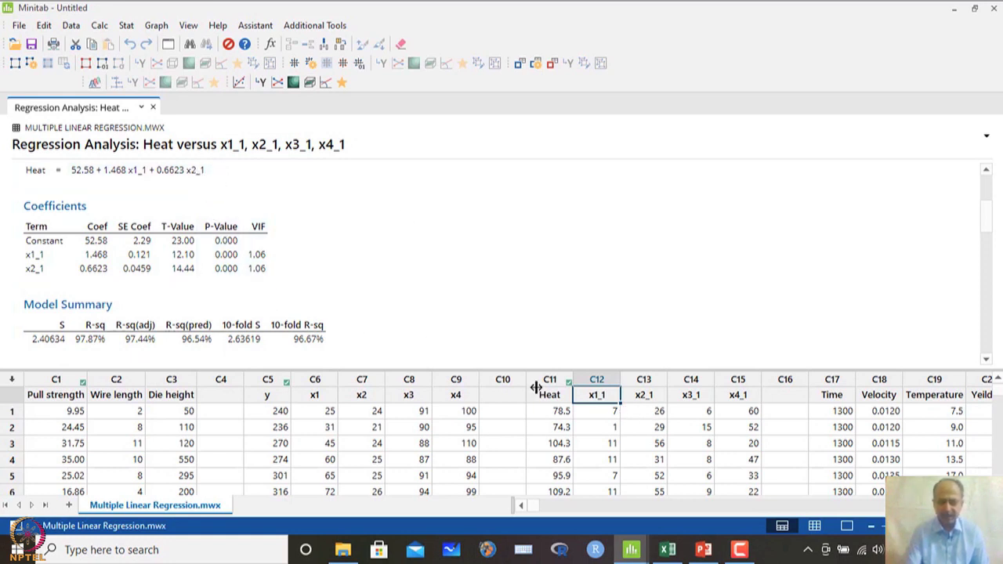
pyautogui.click(647, 380)
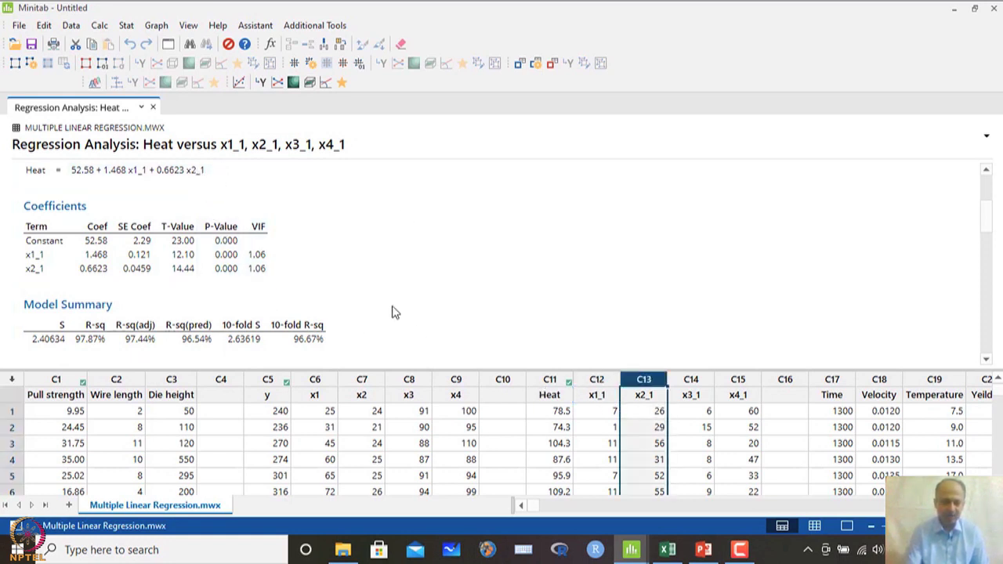
pyautogui.scroll(2, 394, 311)
pyautogui.scroll(-2, 394, 312)
pyautogui.scroll(-2, 394, 311)
pyautogui.scroll(2, 393, 309)
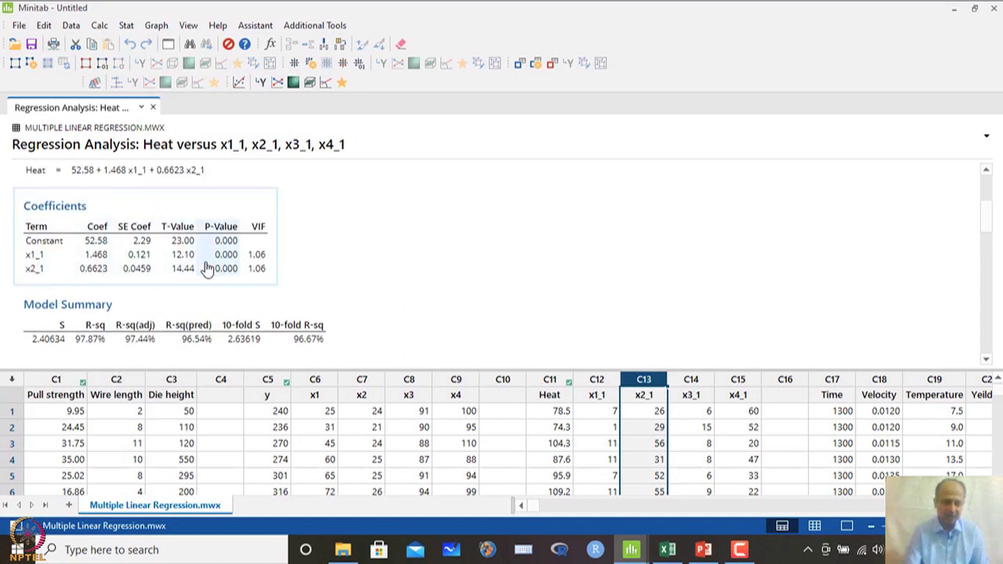
pyautogui.scroll(1, 310, 272)
pyautogui.scroll(2, 311, 272)
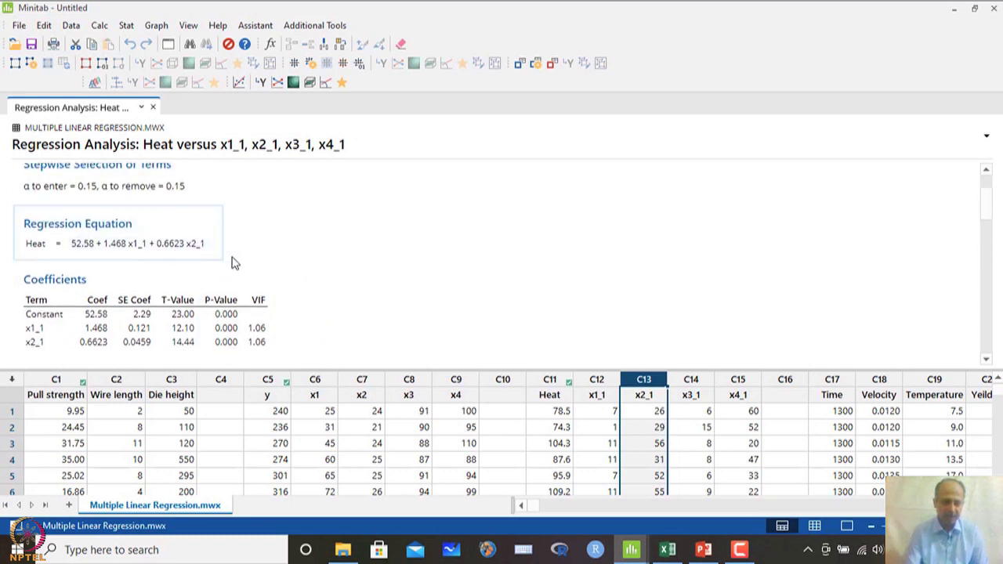
pyautogui.scroll(-3, 274, 264)
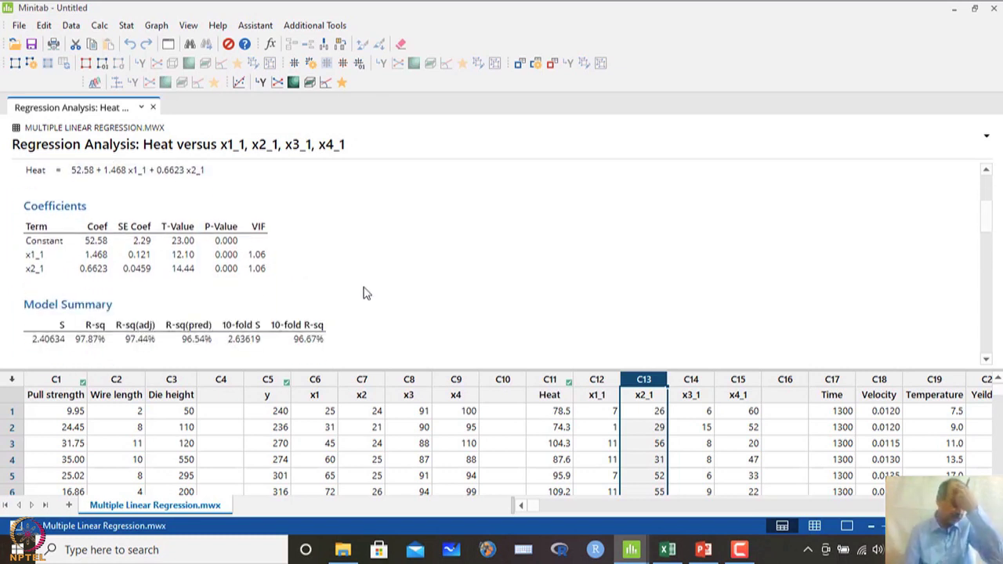
pyautogui.scroll(-2, 365, 293)
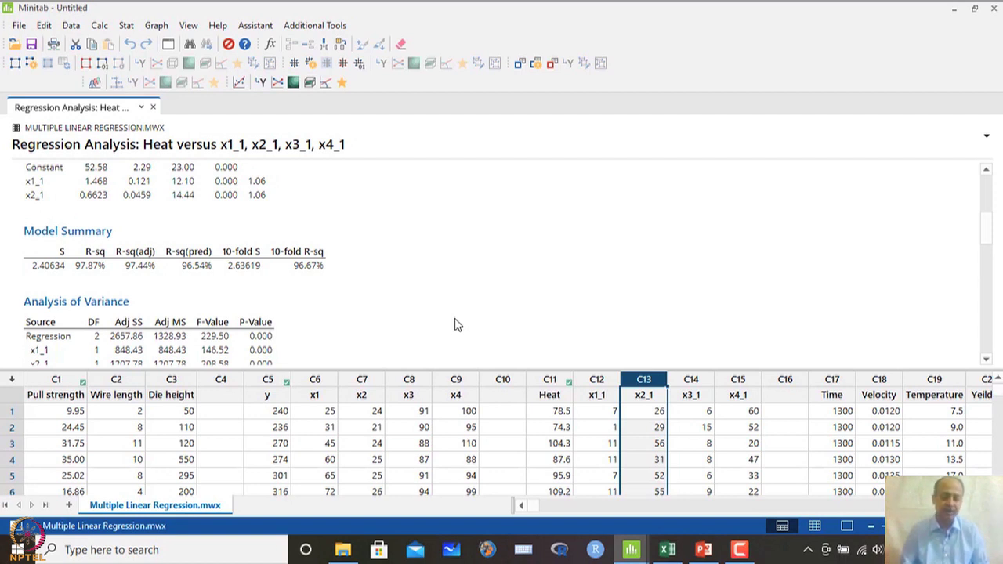
# - Highlight the Heat and x1_1 to x4_1 columns, then examine R-sq(pred), R-sq(adj), the analysis of variance and the effect and residual plots
pyautogui.moveTo(597, 379); pyautogui.dragTo(743, 371)
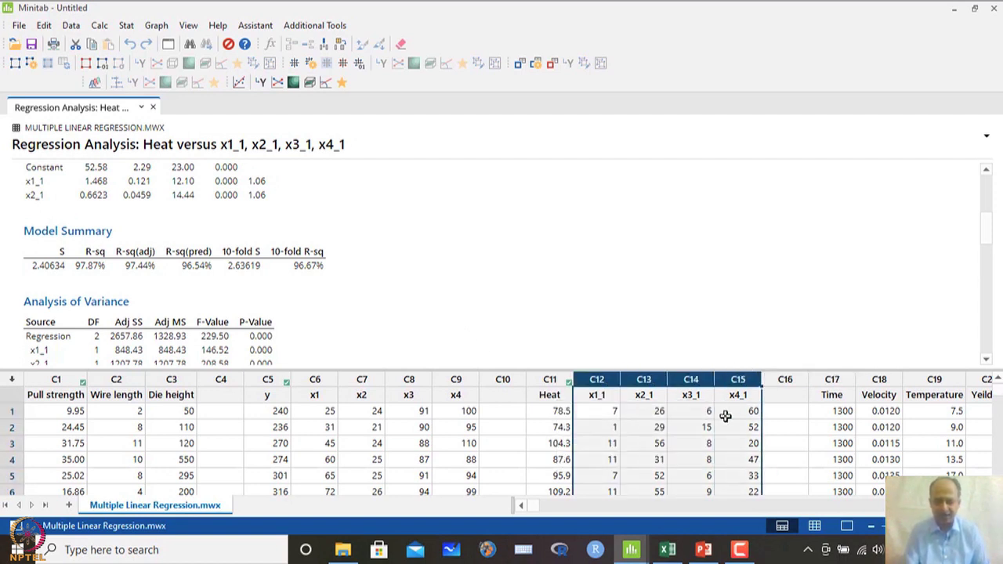
pyautogui.moveTo(553, 382); pyautogui.dragTo(739, 393)
pyautogui.click(336, 279)
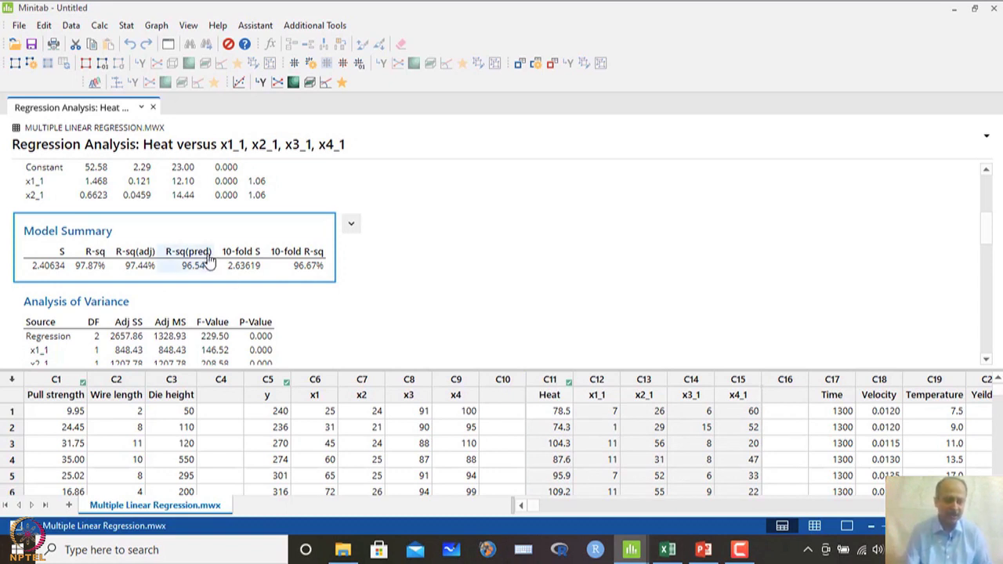
pyautogui.moveTo(217, 259); pyautogui.dragTo(164, 274)
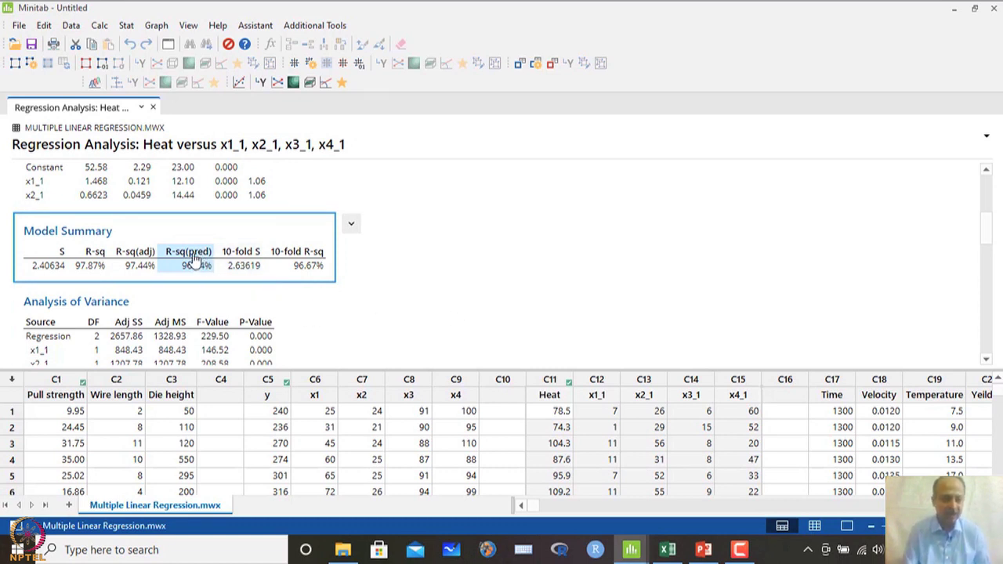
pyautogui.click(139, 267)
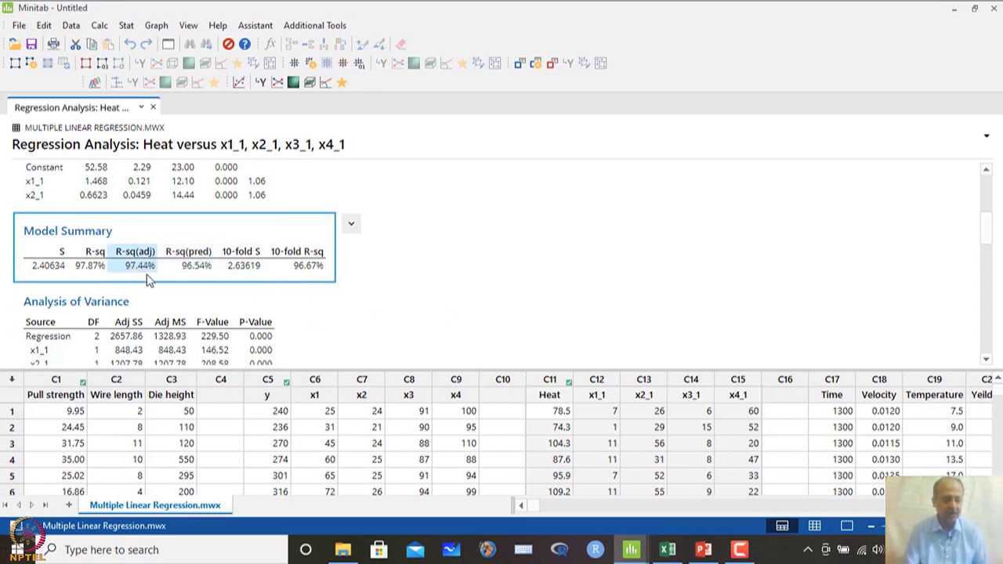
pyautogui.scroll(-5, 464, 314)
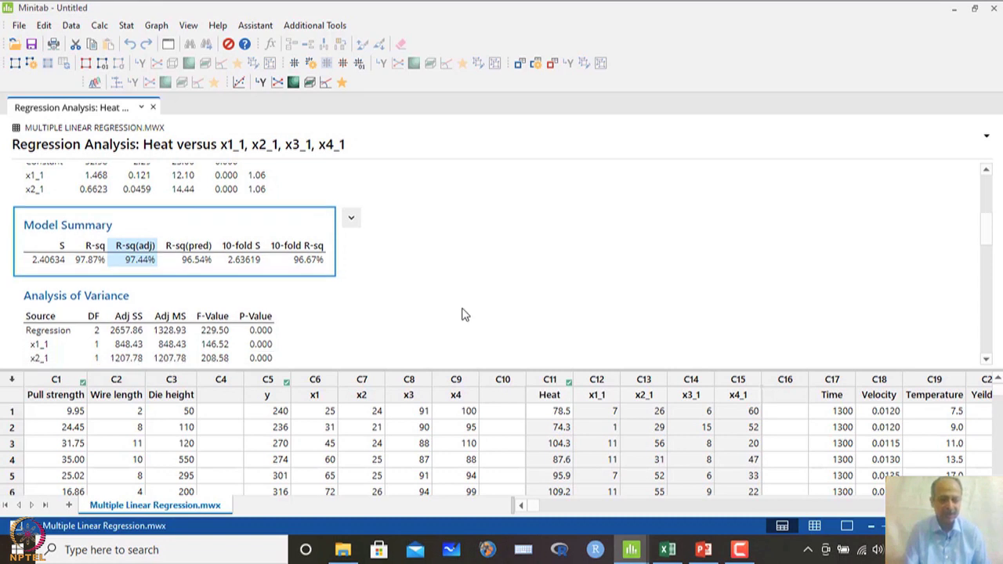
pyautogui.scroll(-5, 464, 314)
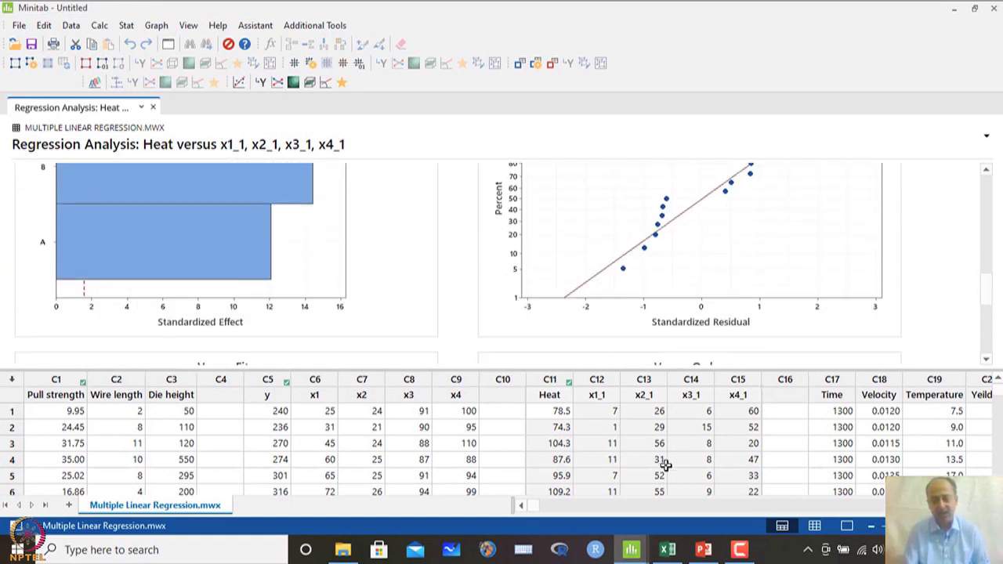
pyautogui.click(591, 379)
pyautogui.click(644, 379)
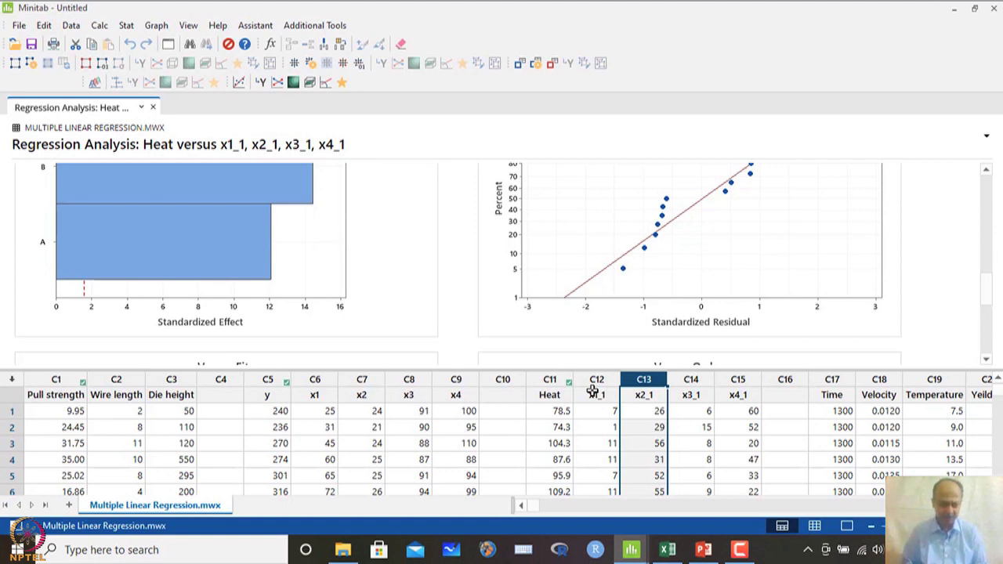
pyautogui.moveTo(617, 390); pyautogui.dragTo(383, 415)
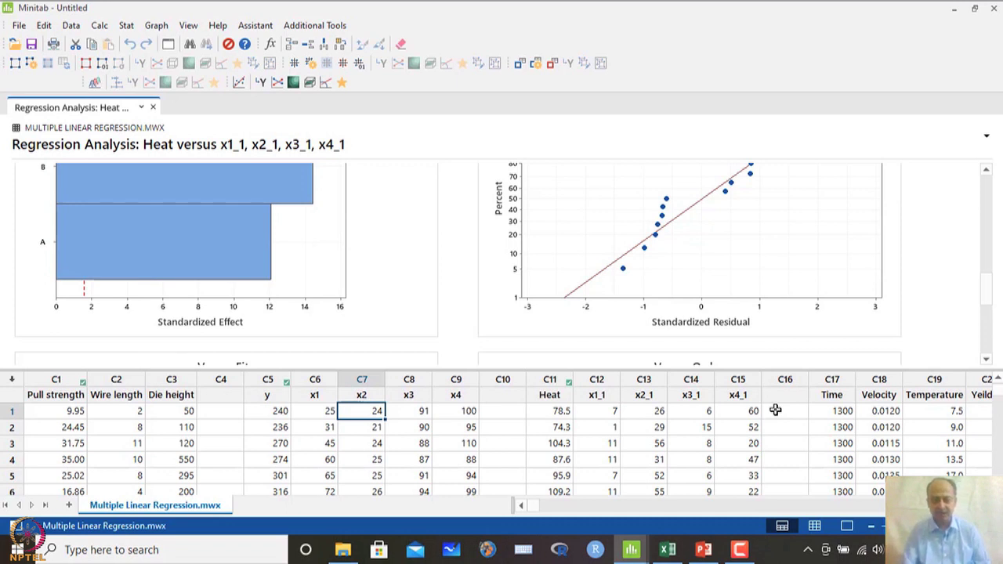
pyautogui.moveTo(736, 554)
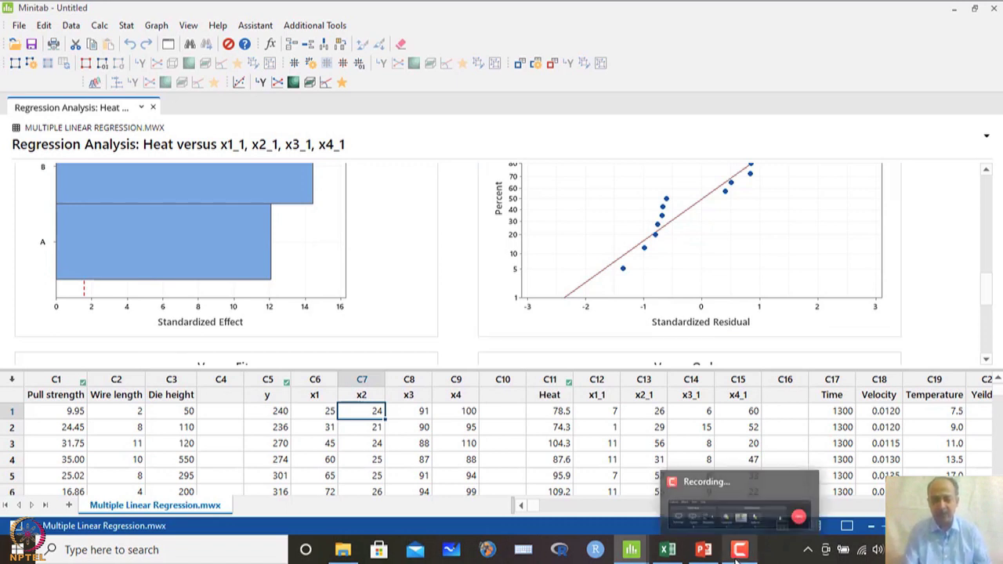